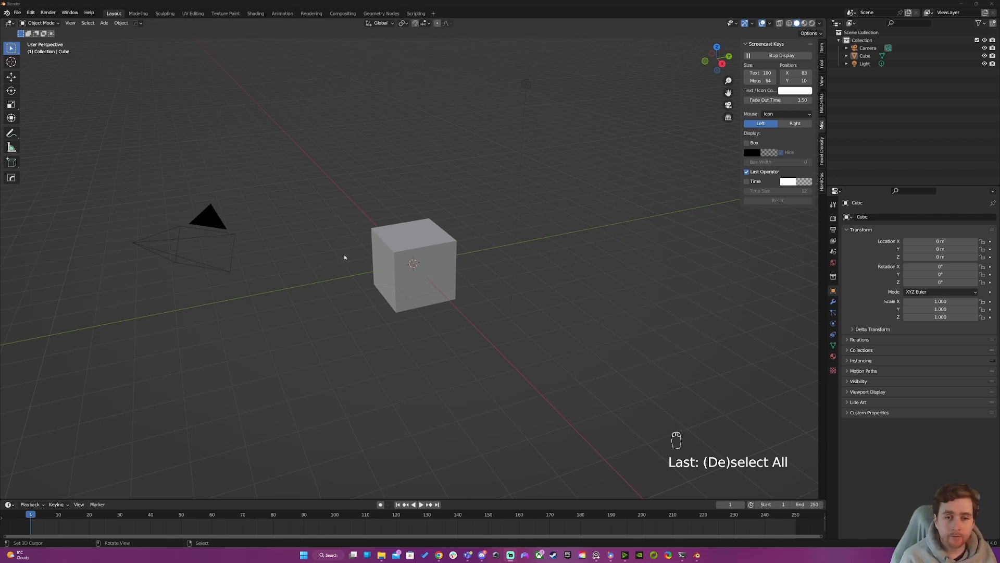
Enter Edit Mode on the cube and add a centred horizontal loop cut around it.
{"action": "middle_click_drag", "start_coordinate": [365, 251], "coordinate": [389, 249]}
{"action": "left_click", "coordinate": [396, 248]}
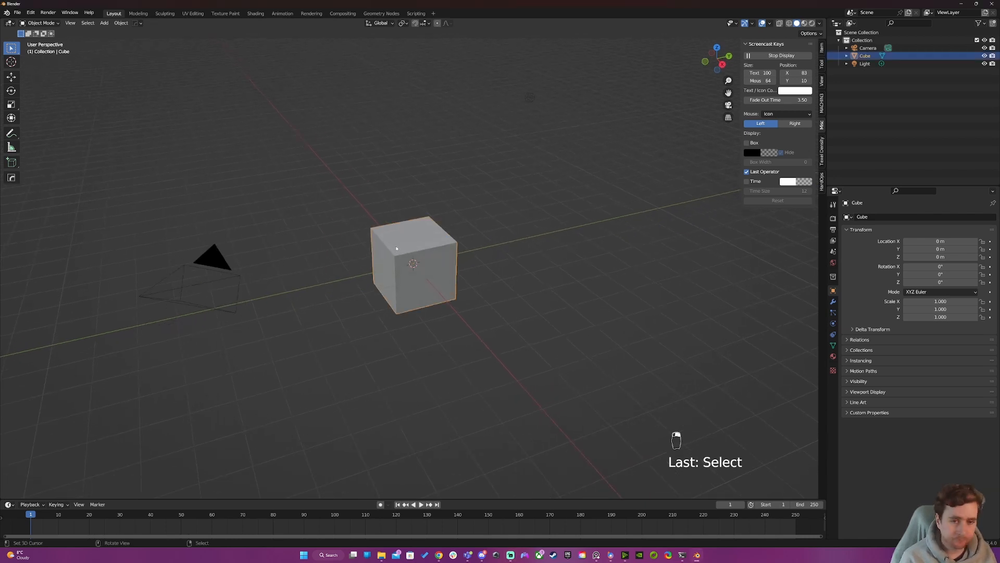
{"action": "key", "text": "Tab"}
{"action": "scroll", "coordinate": [392, 246], "scroll_direction": "up", "scroll_amount": 5}
{"action": "key", "text": "ctrl+r"}
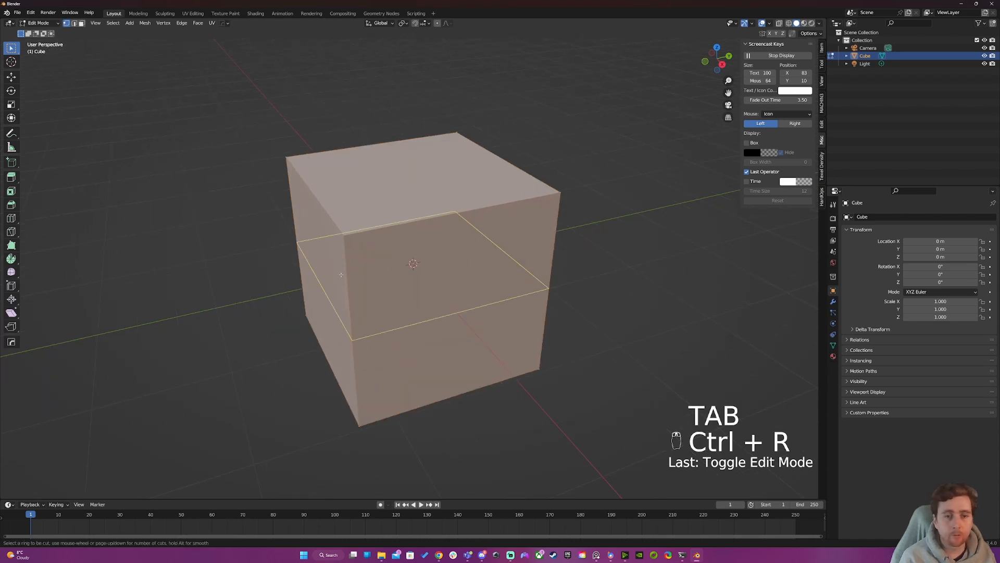
{"action": "left_click", "coordinate": [386, 242]}
{"action": "right_click", "coordinate": [385, 241]}
Add several evenly spaced loop cuts across the cube's top and sides, plus several horizontal ones in its upper half.
{"action": "key", "text": "ctrl+r"}
{"action": "scroll", "coordinate": [386, 245], "scroll_direction": "up", "scroll_amount": 5}
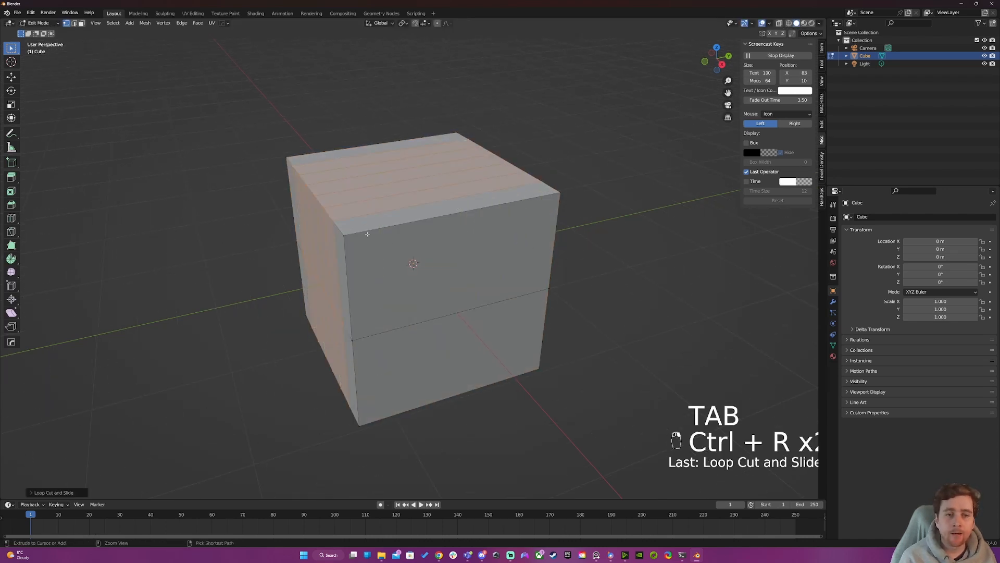
{"action": "left_click", "coordinate": [346, 255]}
{"action": "right_click", "coordinate": [347, 256]}
{"action": "key", "text": "a"}
{"action": "key", "text": "a"}
{"action": "key", "text": "a"}
Add a centred vertical loop cut across the subdivided direction and bevel it into two widely spaced loops.
{"action": "key", "text": "ctrl+r"}
{"action": "left_click", "coordinate": [404, 230]}
{"action": "right_click", "coordinate": [405, 231]}
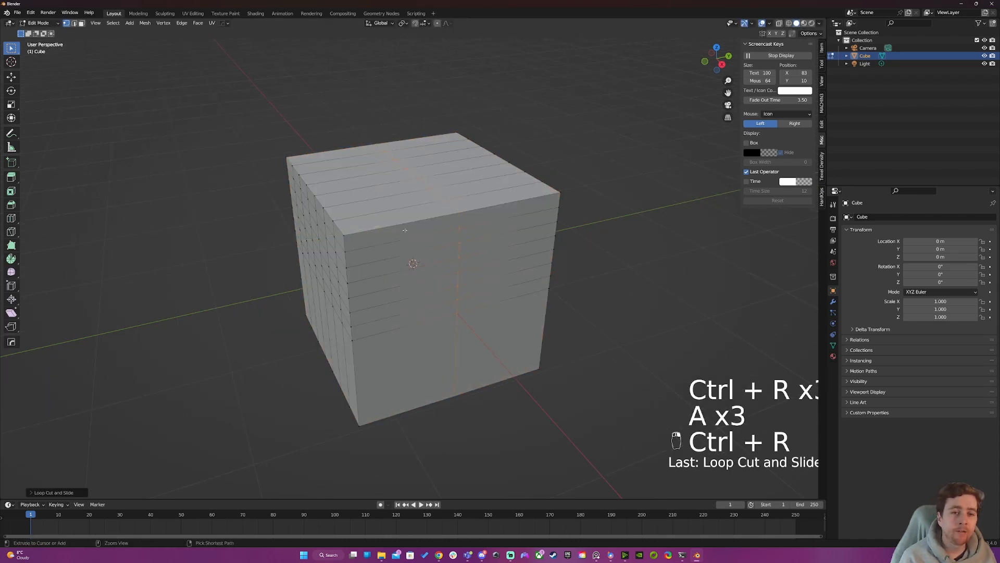
{"action": "key", "text": "ctrl+b"}
{"action": "left_click", "coordinate": [451, 307]}
{"action": "key", "text": "a"}
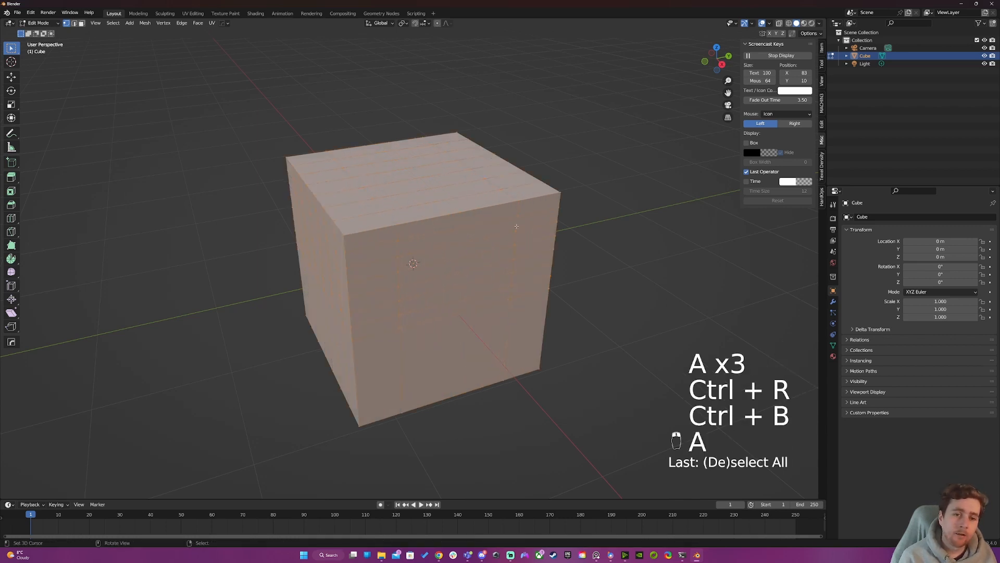
{"action": "key", "text": "a"}
{"action": "key", "text": "a"}
Select the middle strip of faces across the top and upper halves of two opposite sides, and delete those faces.
{"action": "key", "text": "3"}
{"action": "right_click", "coordinate": [452, 306]}
{"action": "middle_click_drag", "start_coordinate": [452, 307], "coordinate": [489, 338]}
{"action": "right_click", "coordinate": [315, 164], "text": "ctrl"}
{"action": "middle_click_drag", "start_coordinate": [315, 164], "coordinate": [461, 125]}
{"action": "right_click", "coordinate": [381, 300], "text": "ctrl"}
{"action": "key", "text": "x"}
{"action": "left_click", "coordinate": [378, 319]}
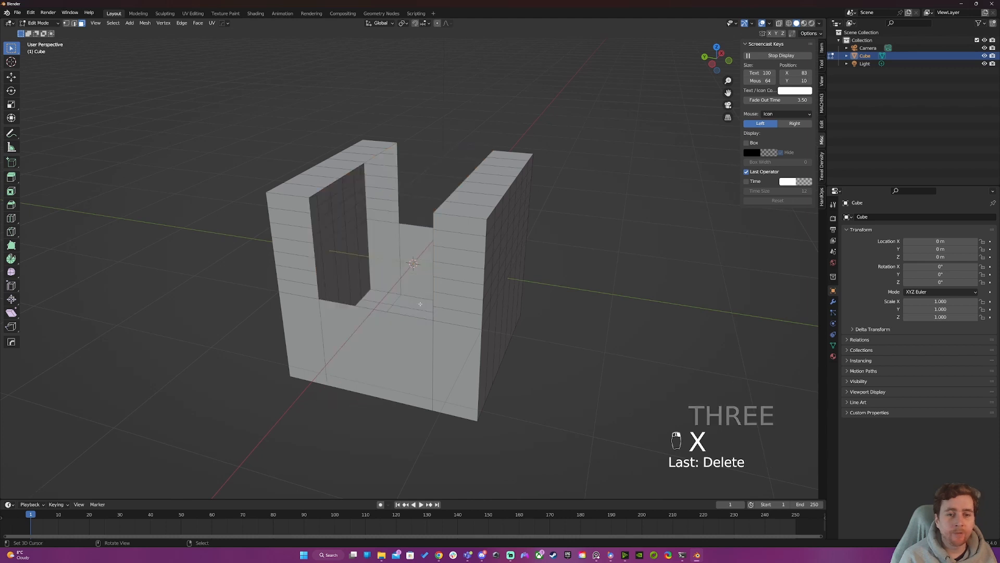
Select the lower front edge of the opening and fill the whole gap with successive faces, one row at a time.
{"action": "middle_click_drag", "start_coordinate": [377, 319], "coordinate": [348, 304]}
{"action": "key", "text": "2"}
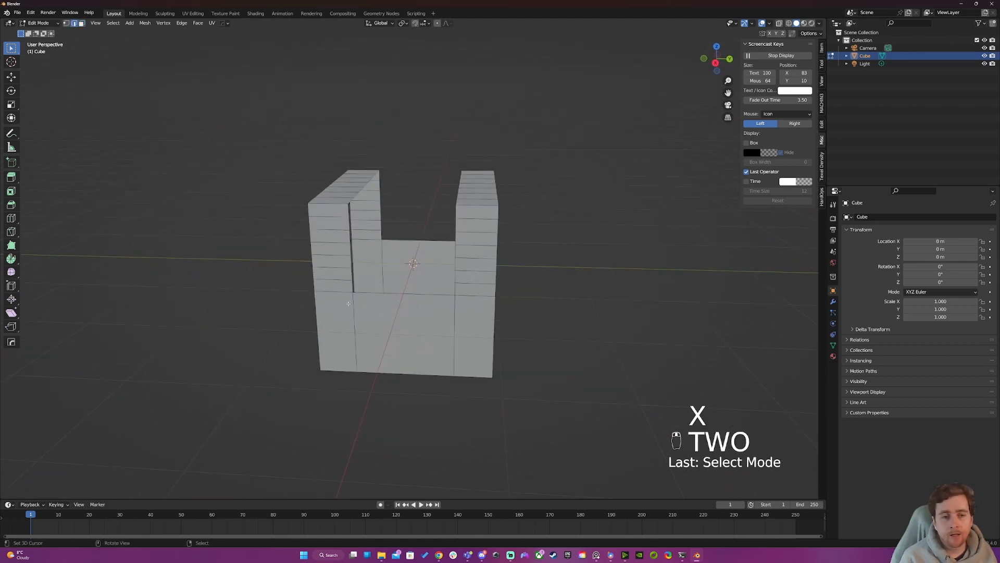
{"action": "left_click", "coordinate": [386, 304]}
{"action": "middle_click_drag", "start_coordinate": [386, 304], "coordinate": [432, 312]}
{"action": "scroll", "coordinate": [433, 312], "scroll_direction": "up", "scroll_amount": 1}
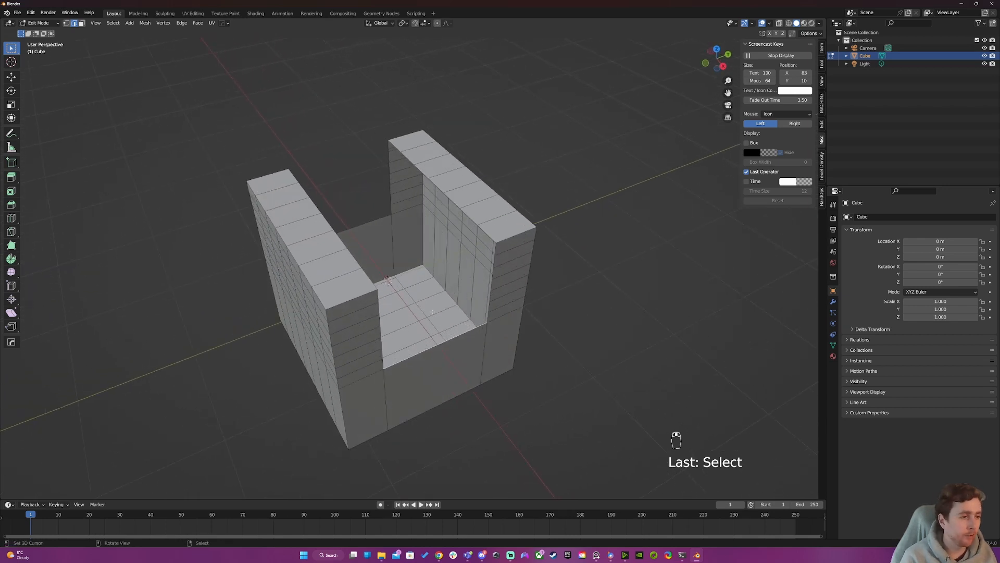
{"action": "key", "text": "f"}
{"action": "key", "text": "f"}
{"action": "key", "text": "f"}
{"action": "key", "text": "f"}
{"action": "key", "text": "f"}
{"action": "key", "text": "f"}
{"action": "key", "text": "f"}
{"action": "key", "text": "f"}
{"action": "key", "text": "f"}
{"action": "key", "text": "f"}
{"action": "key", "text": "f"}
{"action": "key", "text": "f"}
{"action": "key", "text": "f"}
{"action": "key", "text": "f"}
{"action": "key", "text": "f"}
{"action": "key", "text": "f"}
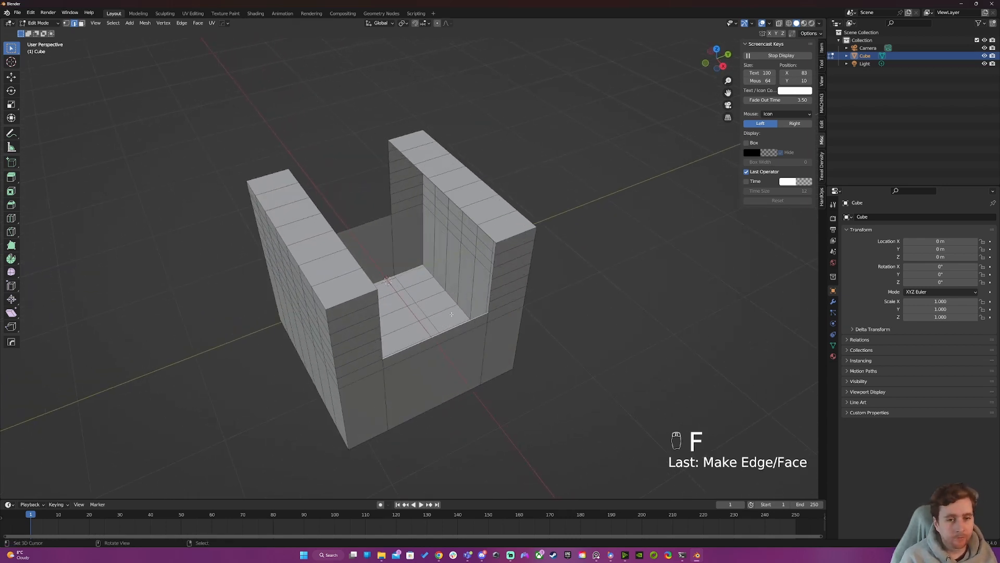
{"action": "key", "text": "f"}
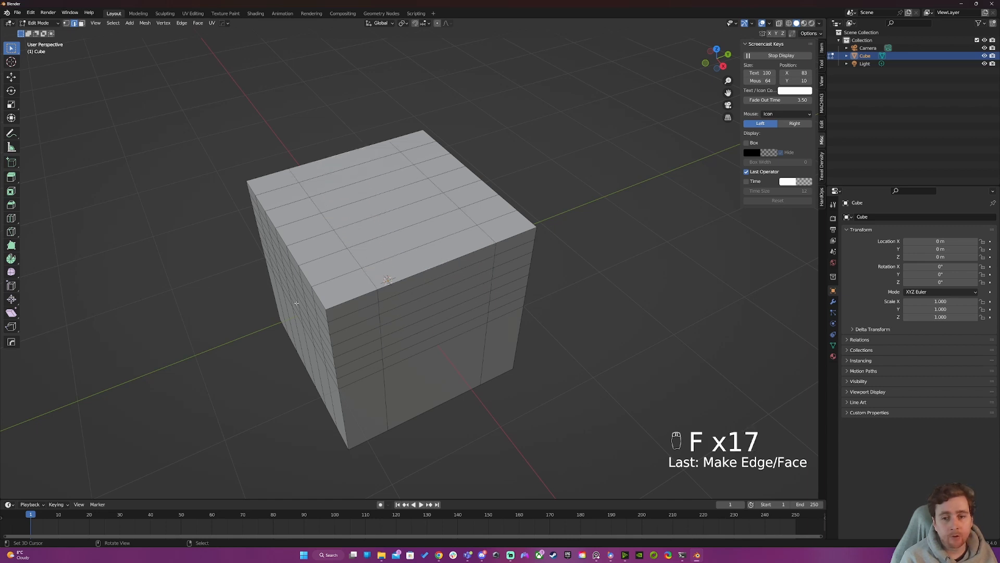
{"action": "middle_click_drag", "start_coordinate": [452, 314], "coordinate": [402, 273]}
{"action": "key", "text": "f"}
{"action": "key", "text": "f"}
{"action": "key", "text": "f"}
{"action": "key", "text": "f"}
{"action": "key", "text": "f"}
{"action": "key", "text": "f"}
Undo the row-by-row face fills to reopen the gap.
{"action": "key", "text": "ctrl+z"}
{"action": "key", "text": "ctrl+z"}
{"action": "key", "text": "ctrl+z"}
{"action": "key", "text": "ctrl+z"}
{"action": "key", "text": "ctrl+z"}
{"action": "key", "text": "ctrl+z"}
{"action": "key", "text": "ctrl+z"}
{"action": "key", "text": "ctrl+z"}
{"action": "key", "text": "ctrl+z"}
{"action": "key", "text": "ctrl+z"}
{"action": "key", "text": "ctrl+z"}
{"action": "key", "text": "ctrl+z"}
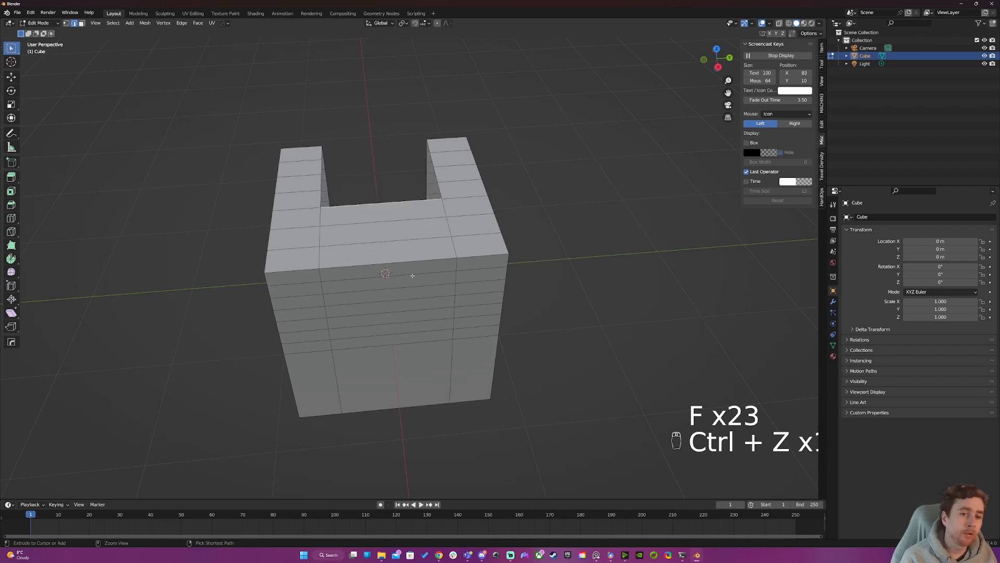
{"action": "key", "text": "ctrl+z"}
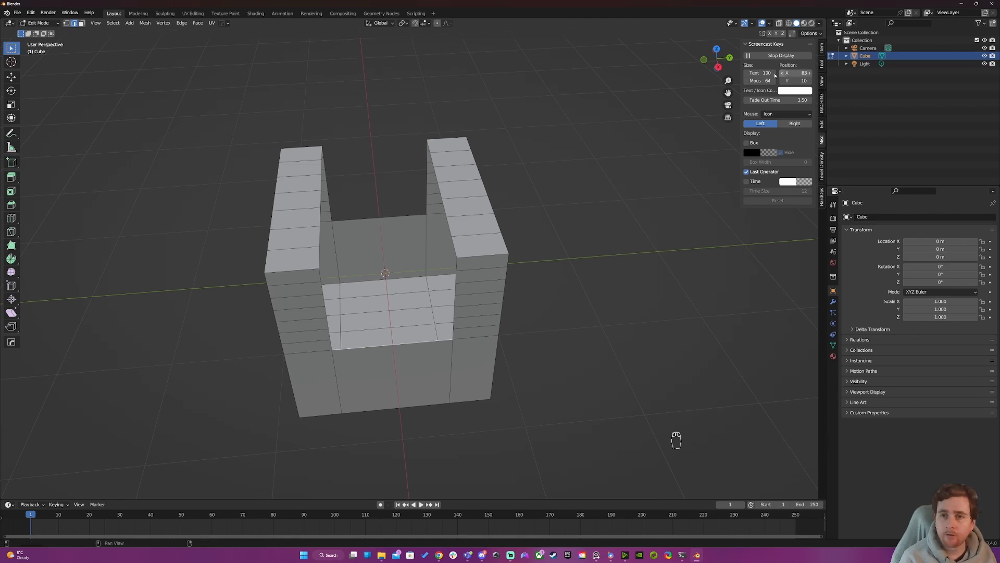
Set the Screencast Keys text size to 88 and its X position to 77, and test the display by toggling the mesh selection.
{"action": "left_click_drag", "start_coordinate": [765, 73], "coordinate": [792, 73]}
{"action": "key", "text": "a"}
{"action": "key", "text": "a"}
{"action": "key", "text": "a"}
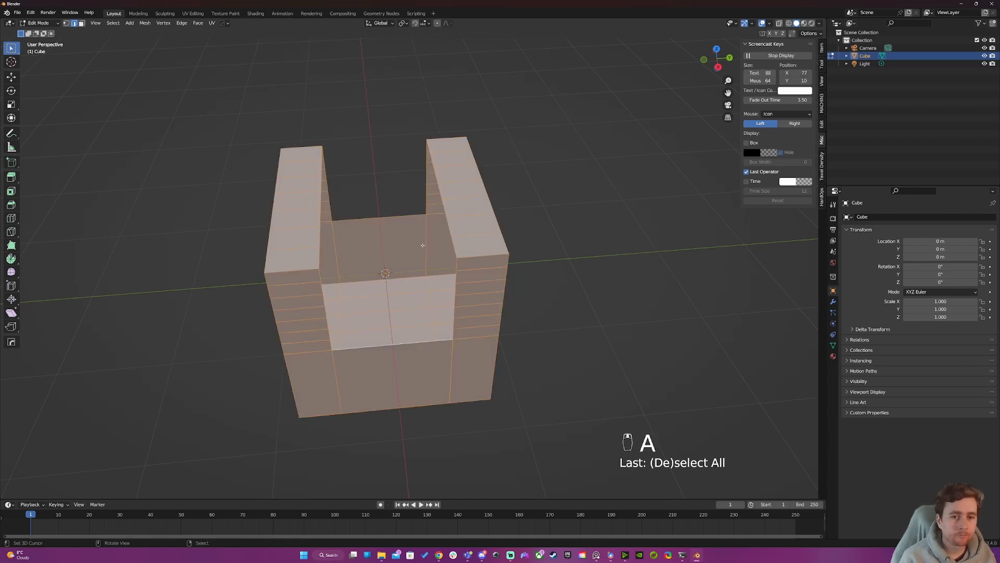
{"action": "key", "text": "a"}
{"action": "key", "text": "a"}
{"action": "key", "text": "a"}
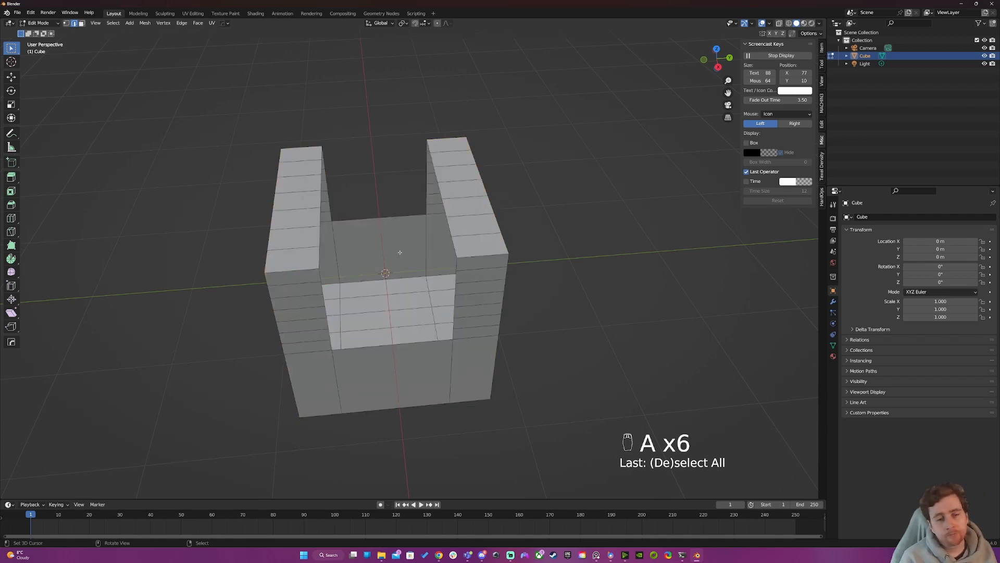
Select the entire boundary edge loop around the opening in edge select mode.
{"action": "key", "text": "2"}
{"action": "left_click", "coordinate": [382, 349]}
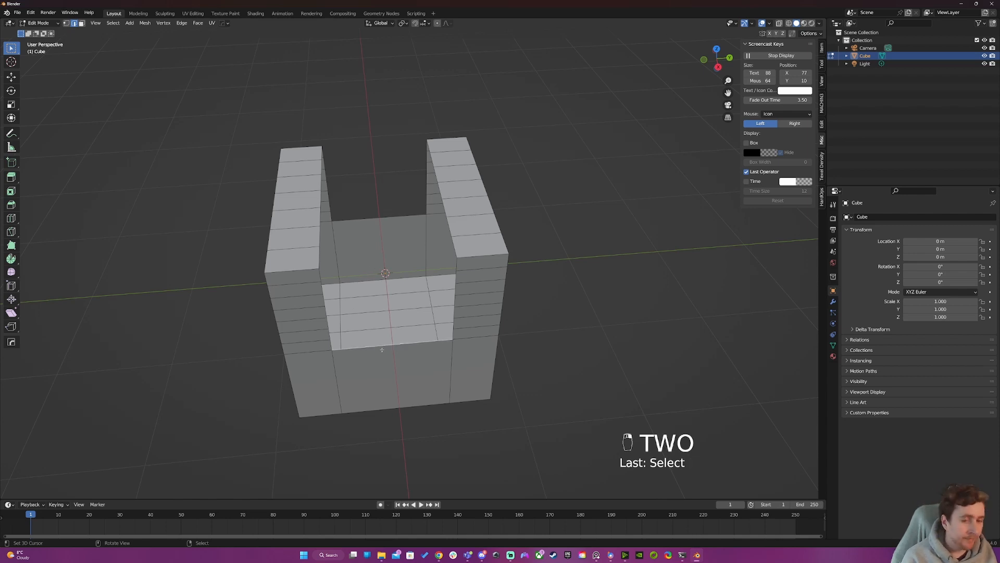
{"action": "middle_click_drag", "start_coordinate": [381, 349], "coordinate": [376, 156]}
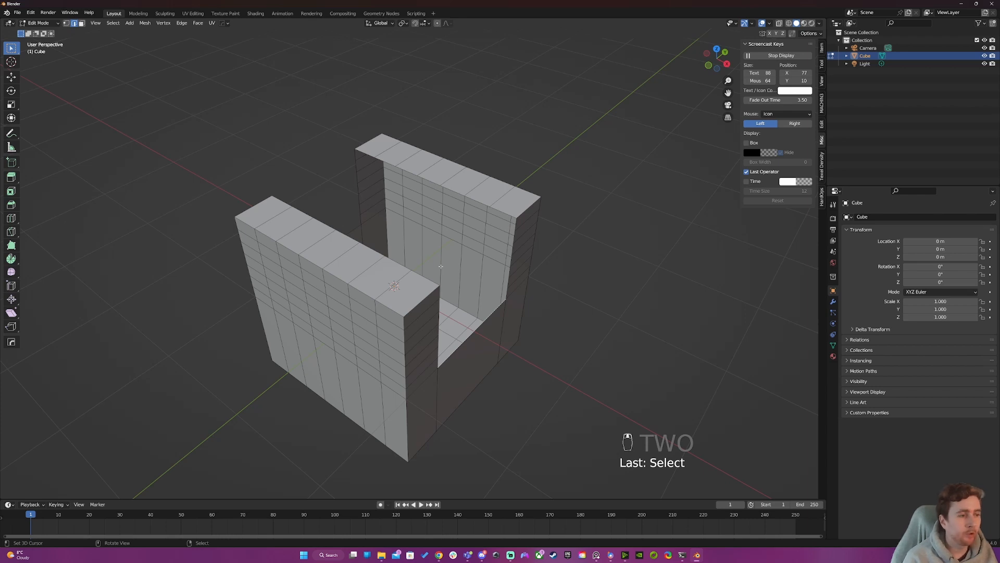
{"action": "left_click", "coordinate": [480, 326], "text": "alt"}
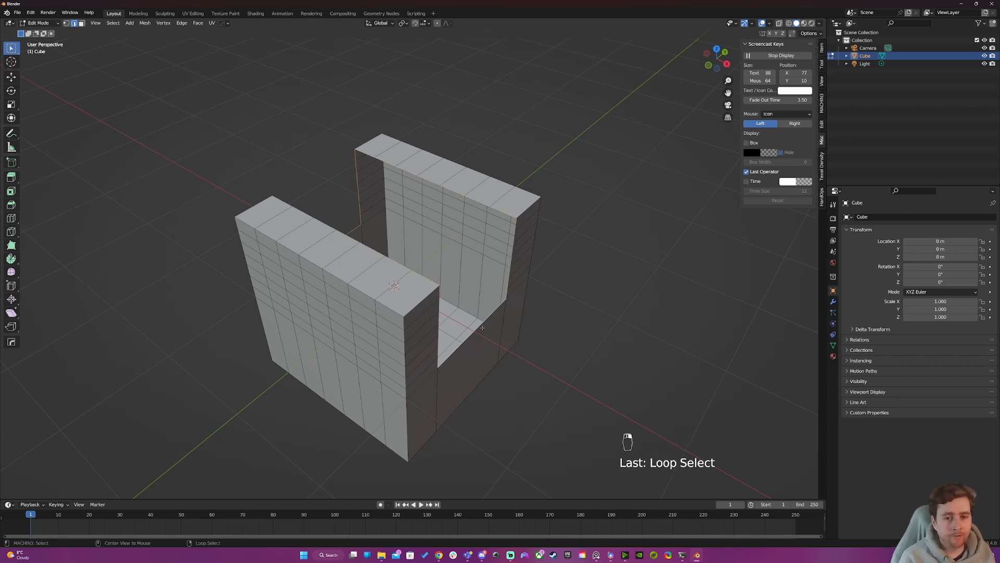
{"action": "middle_click_drag", "start_coordinate": [480, 326], "coordinate": [476, 221]}
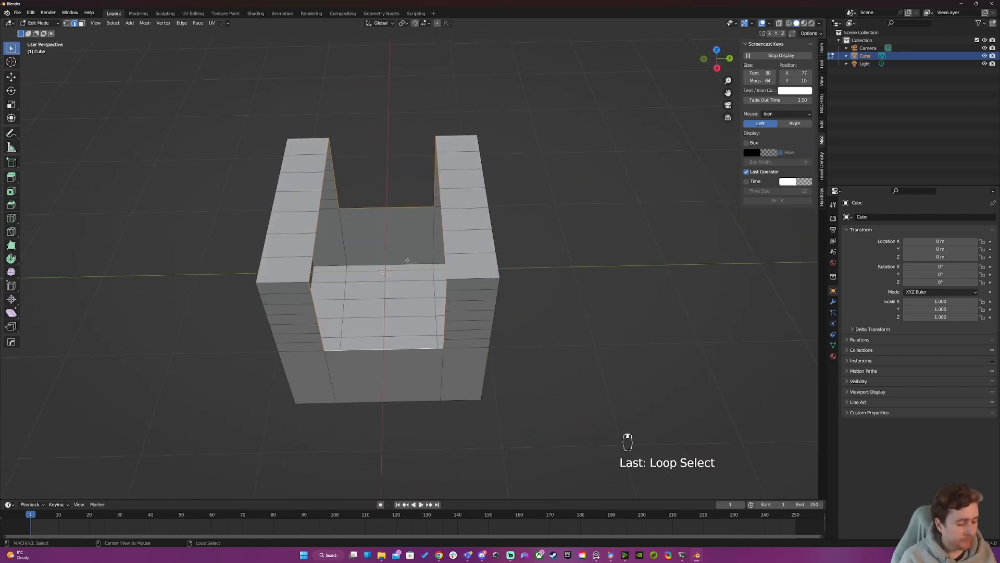
Try closing the opening's boundary loop with the Fill command.
{"action": "key", "text": "w"}
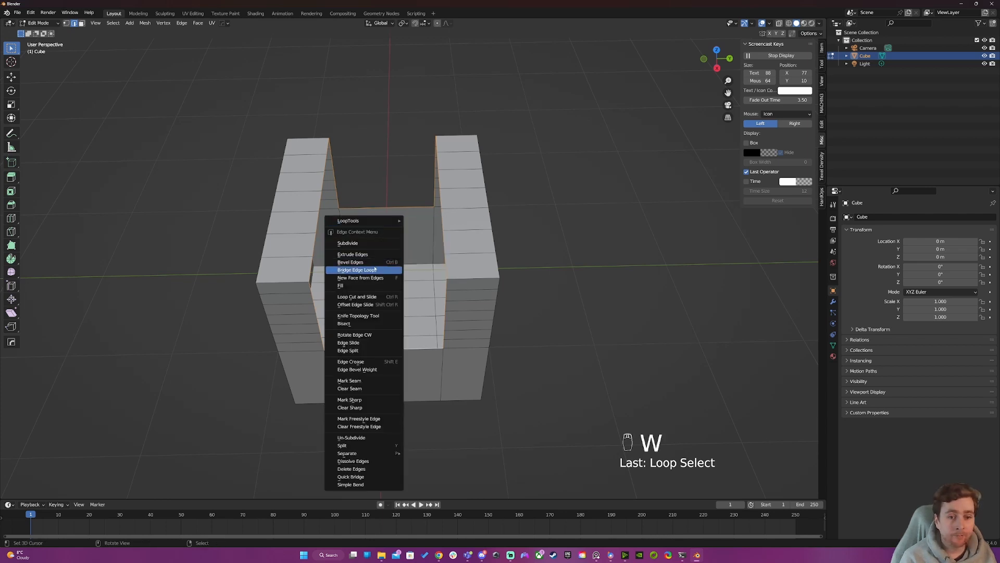
{"action": "key", "text": "ctrl+f"}
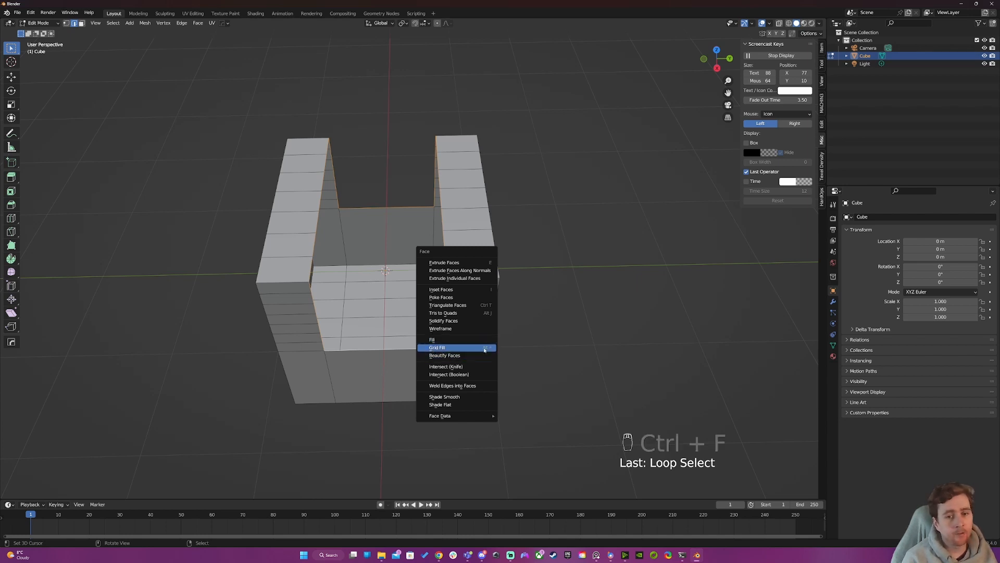
{"action": "left_click", "coordinate": [432, 339]}
{"action": "middle_click_drag", "start_coordinate": [432, 339], "coordinate": [406, 256]}
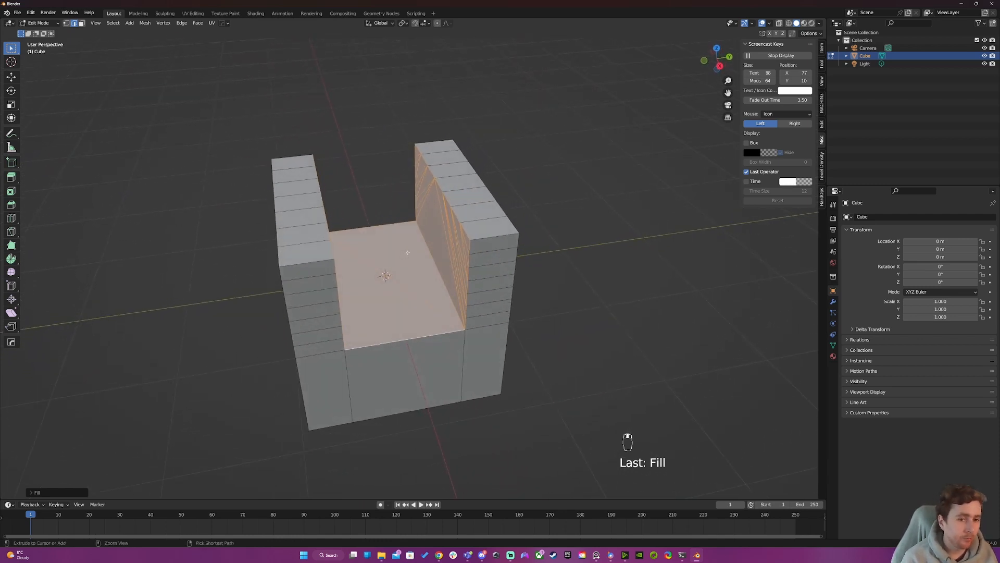
{"action": "key", "text": "ctrl+z"}
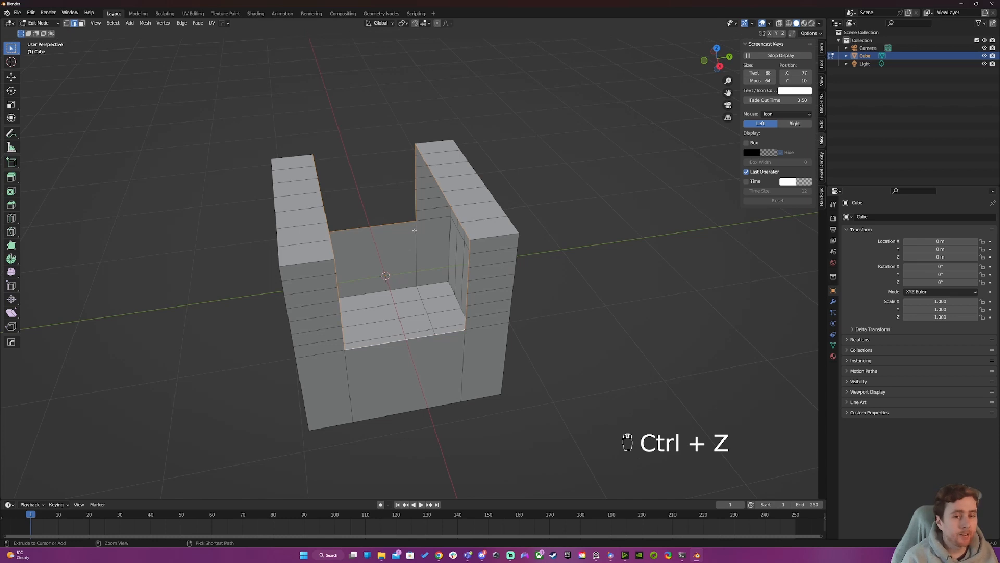
Try Fill on the boundary loop with Beauty disabled and convert the resulting triangles to quads.
{"action": "mouse_move", "coordinate": [415, 217]}
{"action": "middle_mouse_down"}
{"action": "mouse_move", "coordinate": [400, 237]}
{"action": "mouse_move", "coordinate": [401, 227]}
{"action": "middle_mouse_up"}
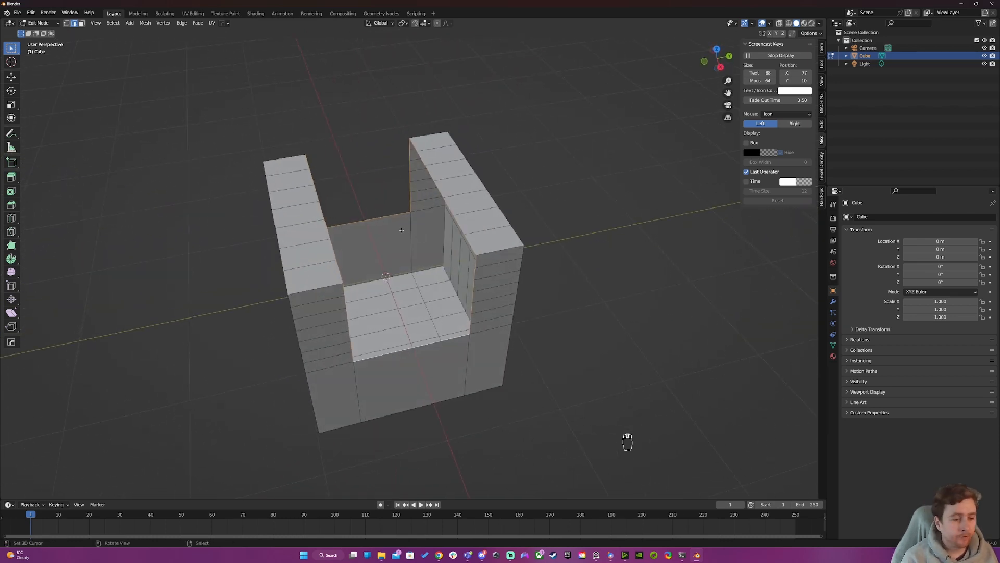
{"action": "key", "text": "ctrl+f"}
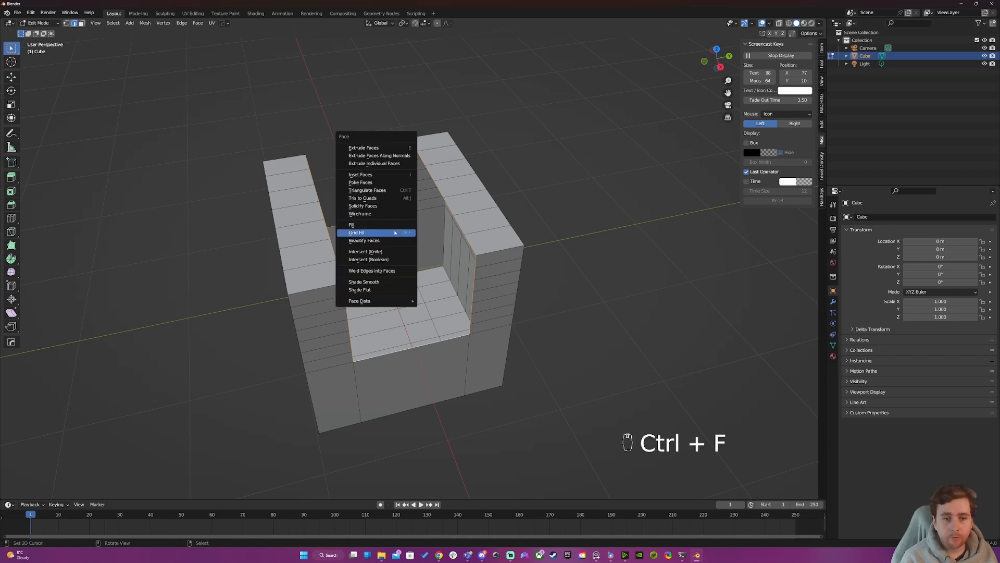
{"action": "left_click", "coordinate": [365, 224]}
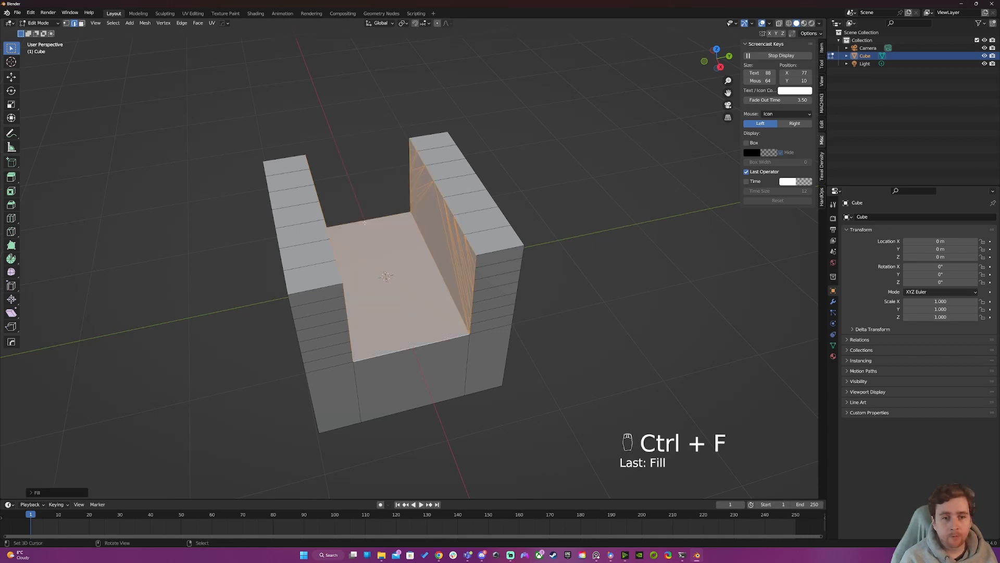
{"action": "left_click", "coordinate": [51, 492]}
{"action": "left_click", "coordinate": [75, 491]}
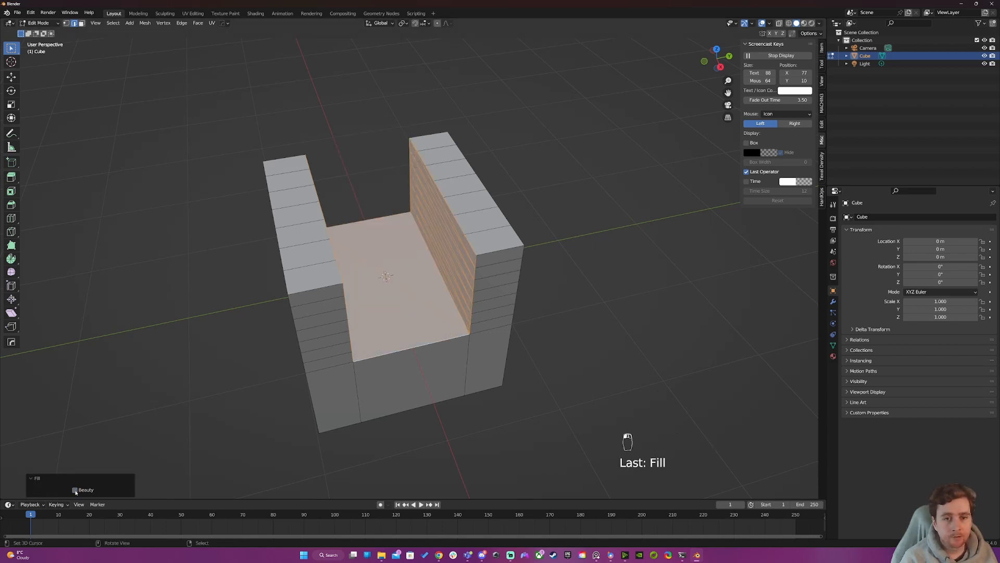
{"action": "middle_click_drag", "start_coordinate": [330, 284], "coordinate": [345, 262]}
{"action": "key", "text": "alt+j"}
{"action": "key", "text": "ctrl+z"}
{"action": "key", "text": "ctrl+z"}
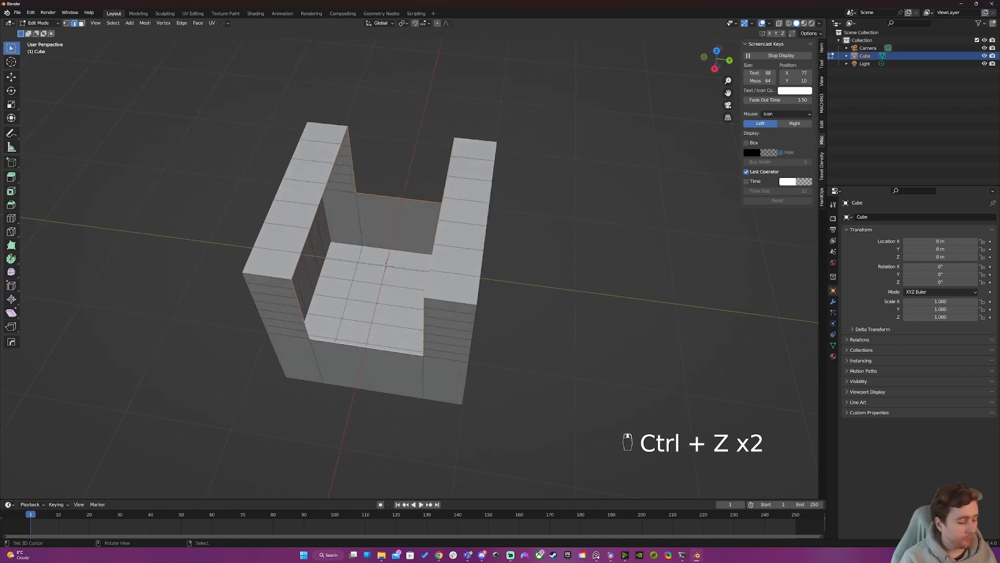
Try closing the opening's boundary loop with Grid Fill.
{"action": "key", "text": "ctrl+f"}
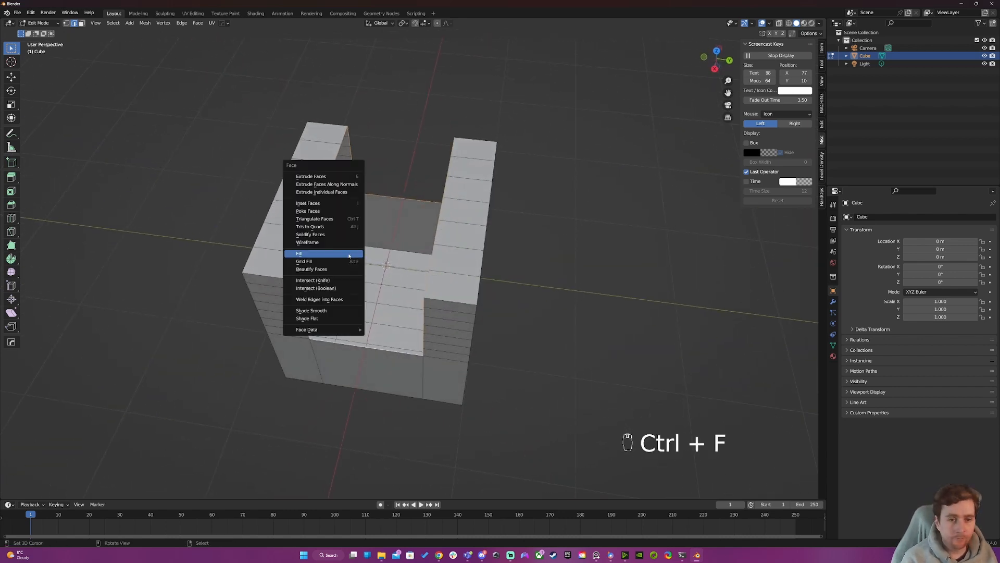
{"action": "left_click", "coordinate": [311, 261]}
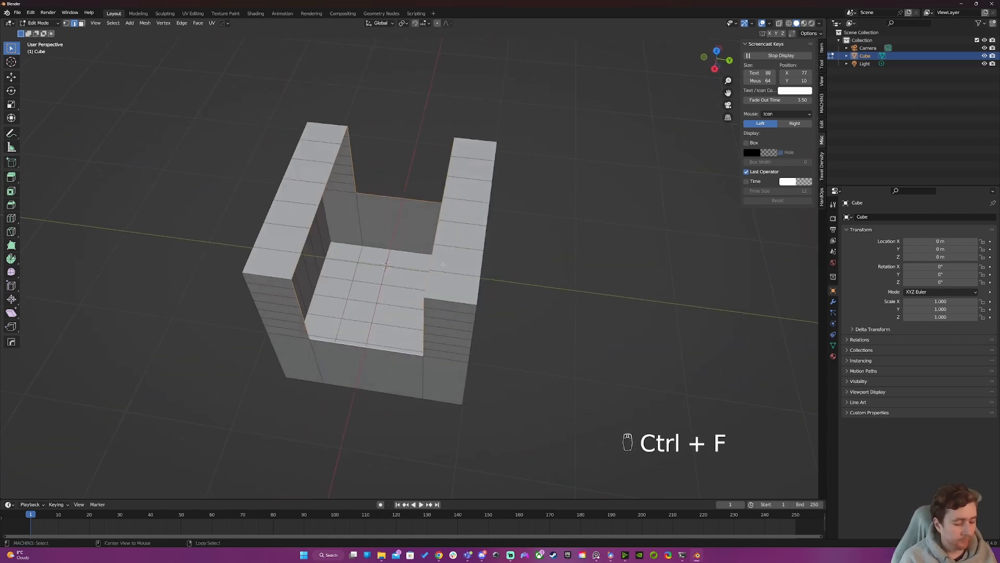
{"action": "key", "text": "alt+f"}
{"action": "middle_click_drag", "start_coordinate": [443, 264], "coordinate": [417, 257]}
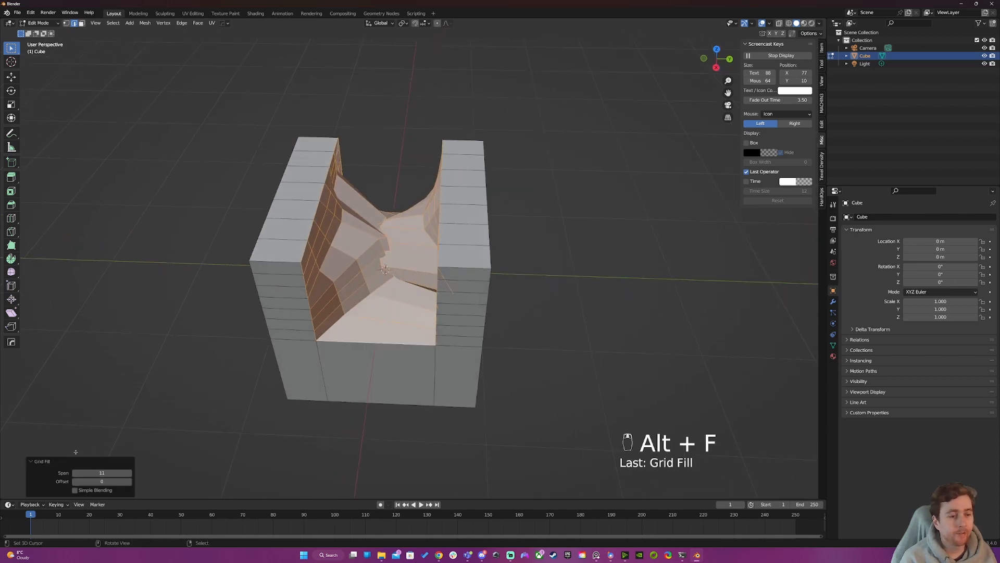
{"action": "key", "text": "ctrl+z"}
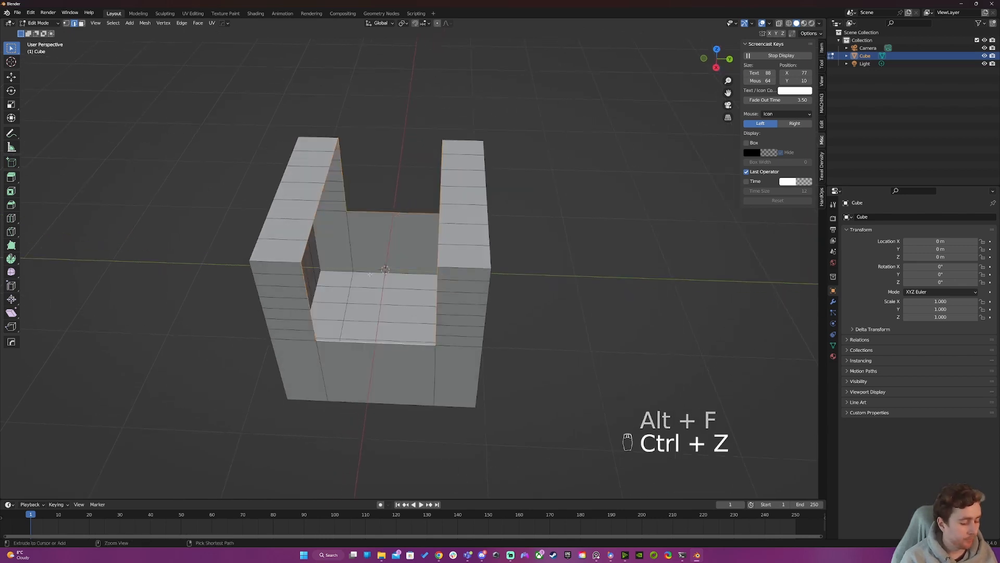
Assign Alt+F as the keyboard shortcut for Grid Fill.
{"action": "key", "text": "ctrl+f"}
{"action": "right_click", "coordinate": [348, 284]}
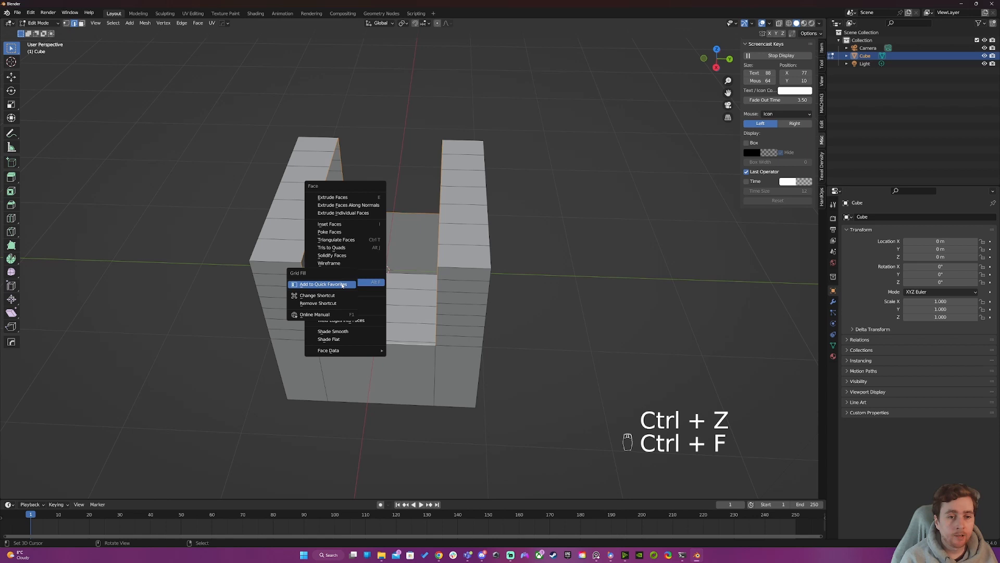
{"action": "left_click", "coordinate": [316, 296]}
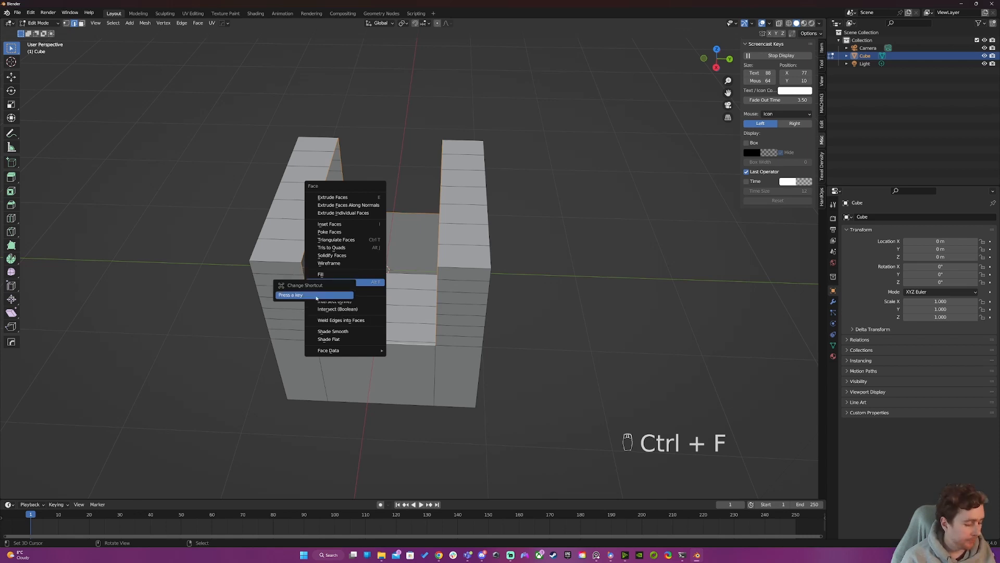
{"action": "key", "text": "alt+f"}
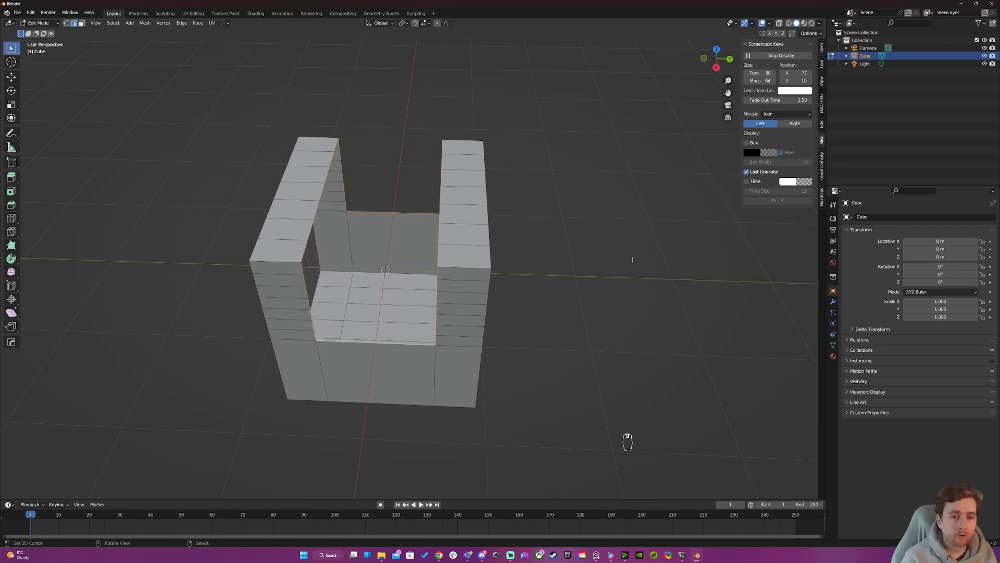
Apply Grid Fill to the selected boundary loop and inspect the generated faces up close.
{"action": "middle_click_drag", "start_coordinate": [385, 281], "coordinate": [425, 280]}
{"action": "key", "text": "alt+f"}
{"action": "scroll", "coordinate": [425, 279], "scroll_direction": "up", "scroll_amount": 3}
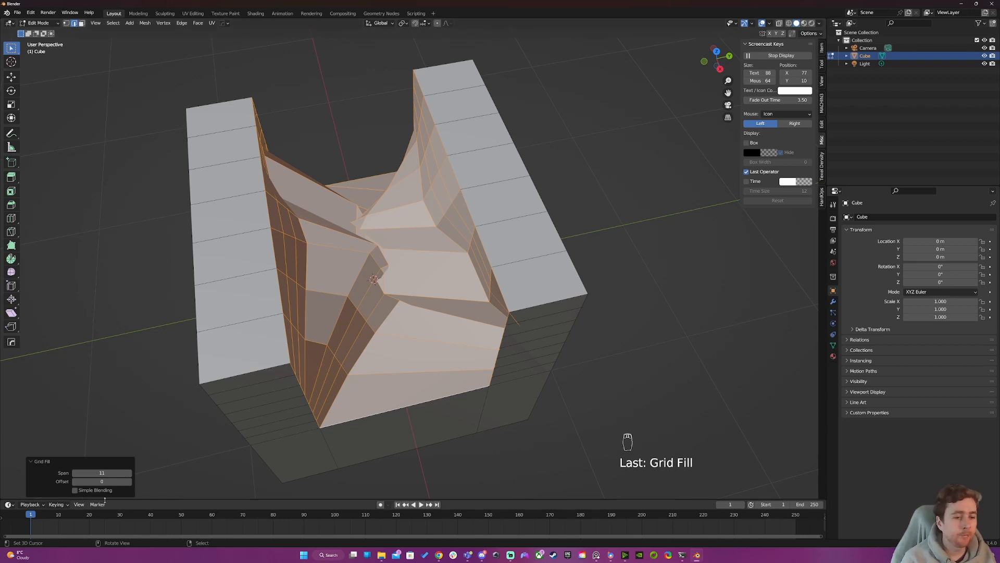
Set the Grid Fill span to 1 and its offset to 3.
{"action": "left_click_drag", "start_coordinate": [115, 472], "coordinate": [103, 473]}
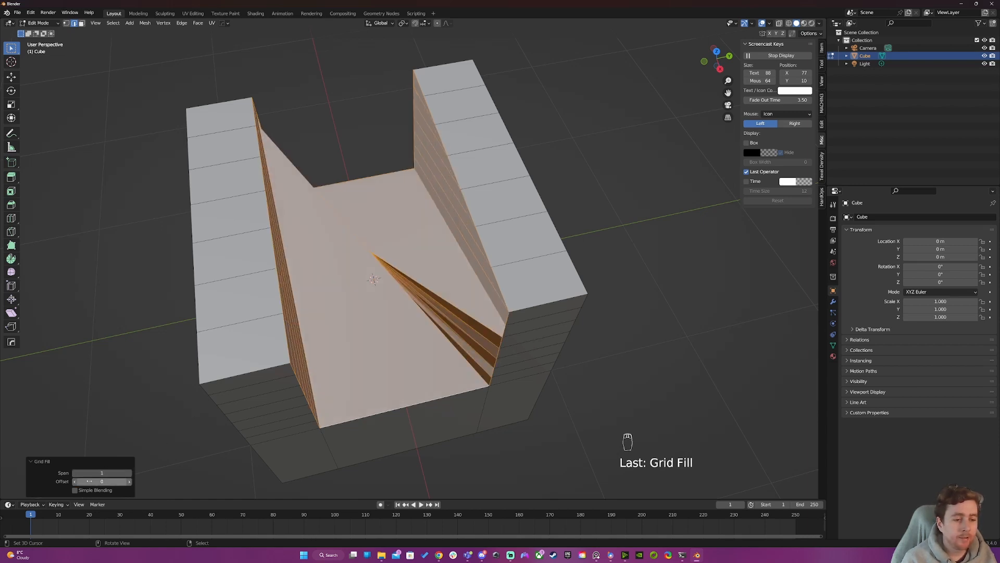
{"action": "left_click", "coordinate": [130, 483]}
{"action": "left_click", "coordinate": [130, 483]}
{"action": "left_click", "coordinate": [129, 483]}
{"action": "left_click", "coordinate": [130, 482]}
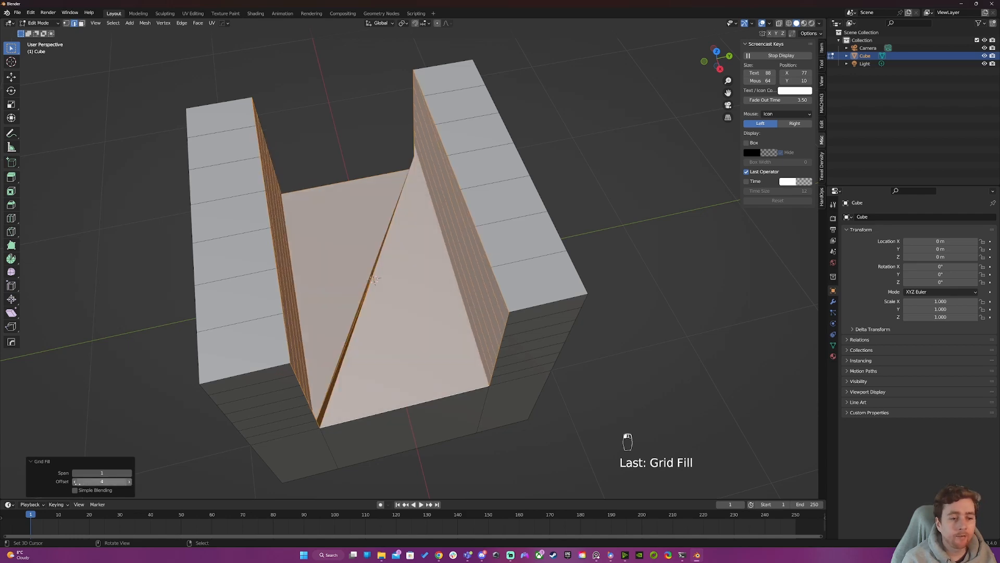
{"action": "left_click", "coordinate": [75, 482]}
{"action": "middle_click_drag", "start_coordinate": [383, 366], "coordinate": [471, 386]}
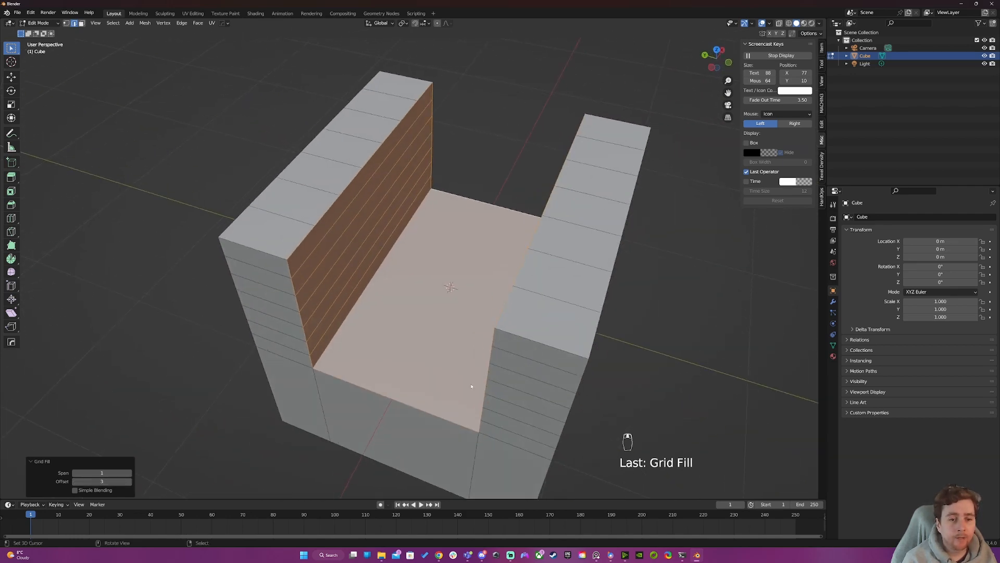
Raise the Grid Fill offset to 14 to close the cube's top and front, and deselect everything.
{"action": "left_click", "coordinate": [129, 483]}
{"action": "left_click", "coordinate": [129, 483]}
{"action": "left_click", "coordinate": [129, 483]}
{"action": "left_click", "coordinate": [130, 483]}
{"action": "left_click", "coordinate": [129, 483]}
{"action": "left_click", "coordinate": [129, 483]}
{"action": "left_click", "coordinate": [129, 483]}
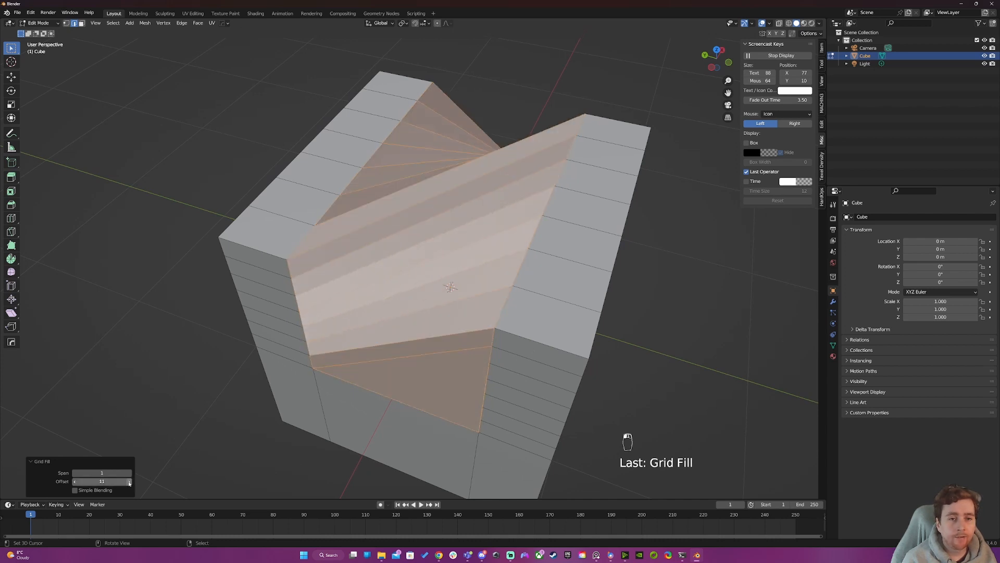
{"action": "left_click", "coordinate": [129, 483]}
{"action": "left_click", "coordinate": [129, 483]}
{"action": "left_click", "coordinate": [129, 483]}
{"action": "left_click", "coordinate": [129, 483]}
{"action": "middle_click_drag", "start_coordinate": [312, 260], "coordinate": [330, 240]}
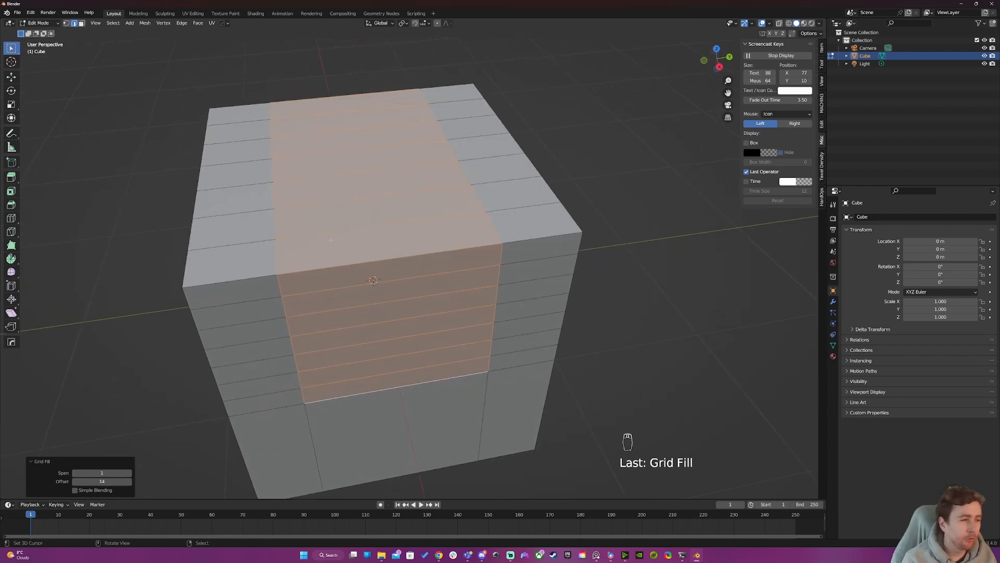
{"action": "mouse_move", "coordinate": [371, 291]}
{"action": "middle_mouse_down"}
{"action": "mouse_move", "coordinate": [559, 257]}
{"action": "mouse_move", "coordinate": [370, 272]}
{"action": "mouse_move", "coordinate": [362, 298]}
{"action": "middle_mouse_up"}
{"action": "key", "text": "a"}
{"action": "key", "text": "a"}
{"action": "key", "text": "a"}
Add four centred loop cuts to the cube, one through the outer row of faces along each edge of its top.
{"action": "key", "text": "ctrl+r"}
{"action": "left_click", "coordinate": [192, 324], "text": "ctrl"}
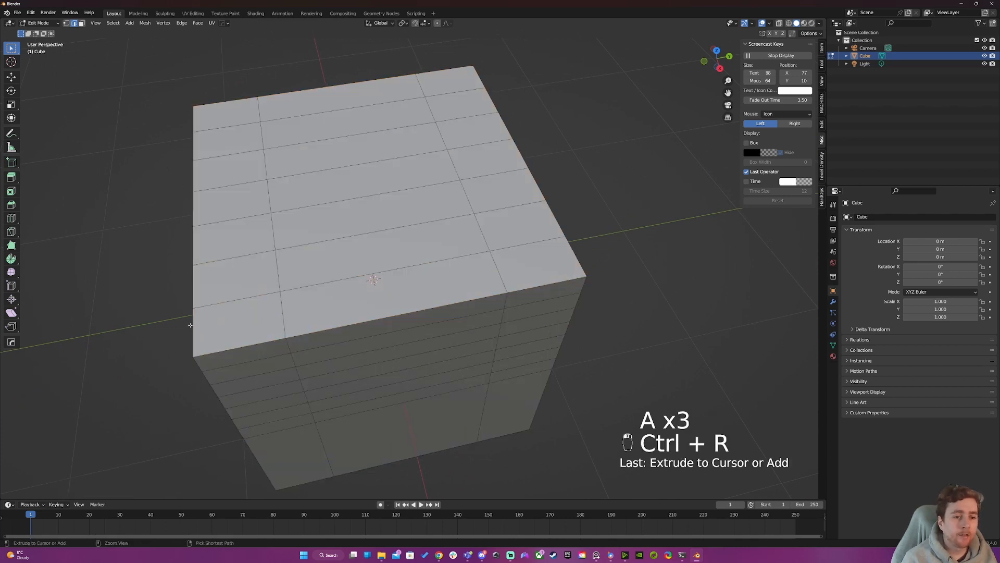
{"action": "key", "text": "ctrl+r"}
{"action": "left_click", "coordinate": [190, 325]}
{"action": "left_click", "coordinate": [191, 324]}
{"action": "key", "text": "ctrl+r"}
{"action": "key", "text": "ctrl+r"}
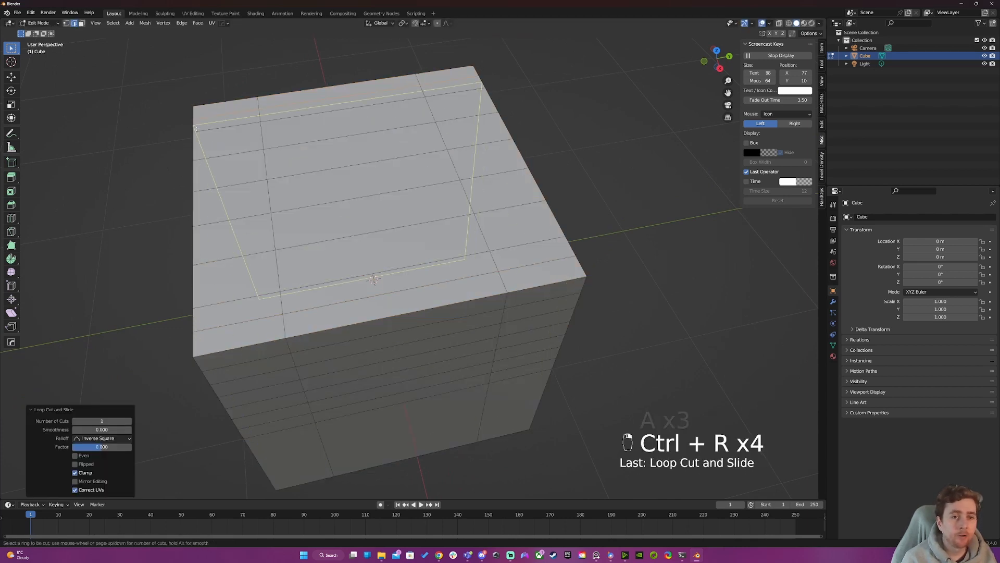
{"action": "key", "text": "ctrl+r"}
{"action": "left_click", "coordinate": [224, 208]}
{"action": "right_click", "coordinate": [224, 207]}
{"action": "key", "text": "ctrl+r"}
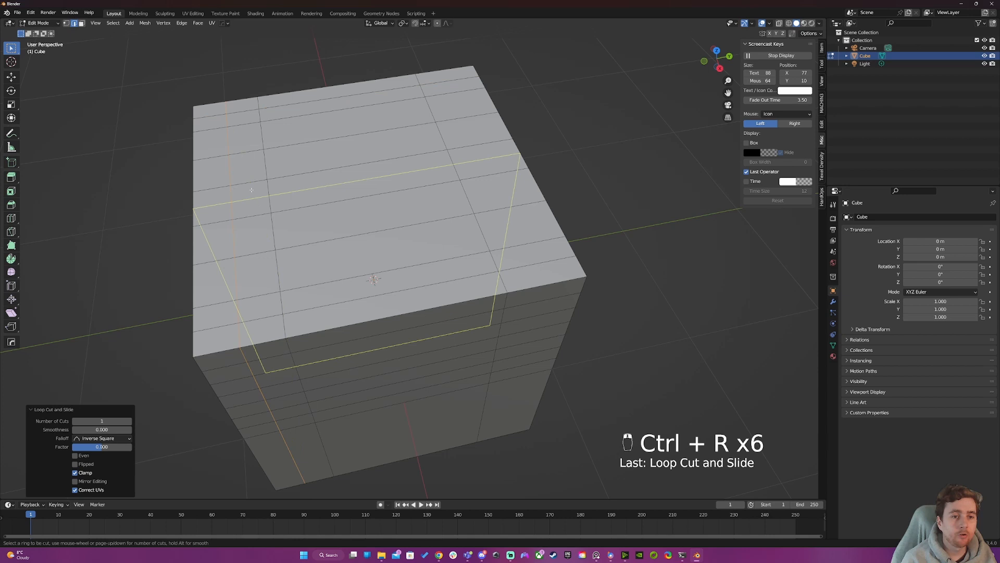
{"action": "left_click", "coordinate": [501, 146]}
{"action": "right_click", "coordinate": [502, 145]}
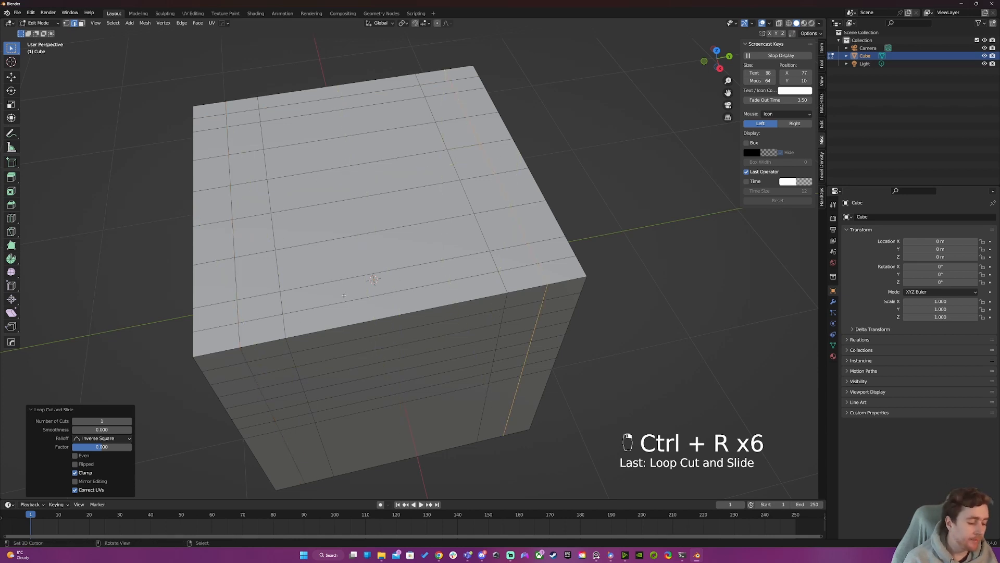
Select the rectangular region of top faces inside the outer border and delete those faces.
{"action": "key", "text": "3"}
{"action": "left_click", "coordinate": [519, 260]}
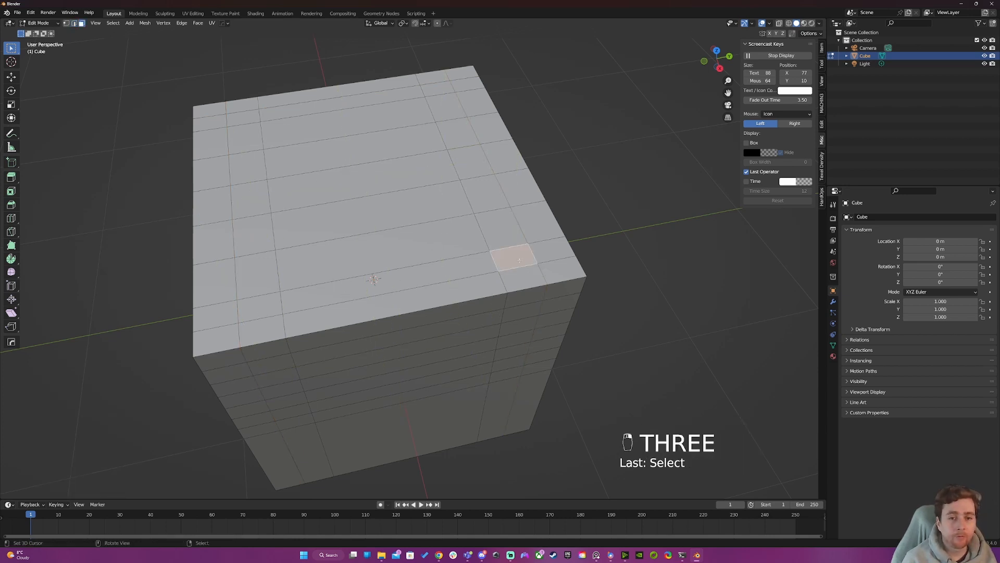
{"action": "left_click", "coordinate": [229, 115], "text": "ctrl"}
{"action": "key", "text": "x"}
{"action": "left_click", "coordinate": [229, 116]}
{"action": "key", "text": "a"}
{"action": "key", "text": "a"}
{"action": "key", "text": "a"}
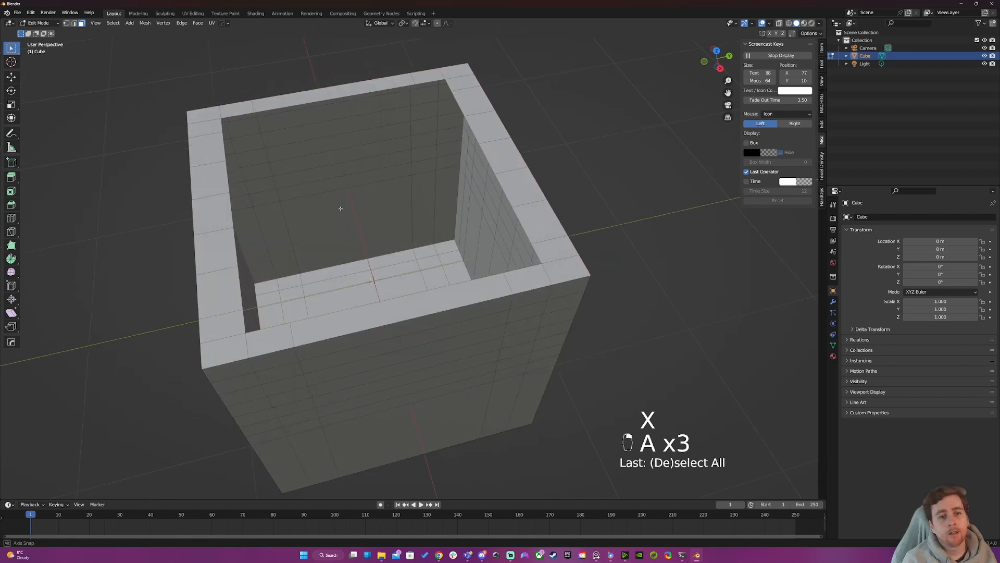
Select the boundary loop of the top opening, close it with Grid Fill, and clear the selection.
{"action": "middle_click_drag", "start_coordinate": [339, 208], "coordinate": [410, 277]}
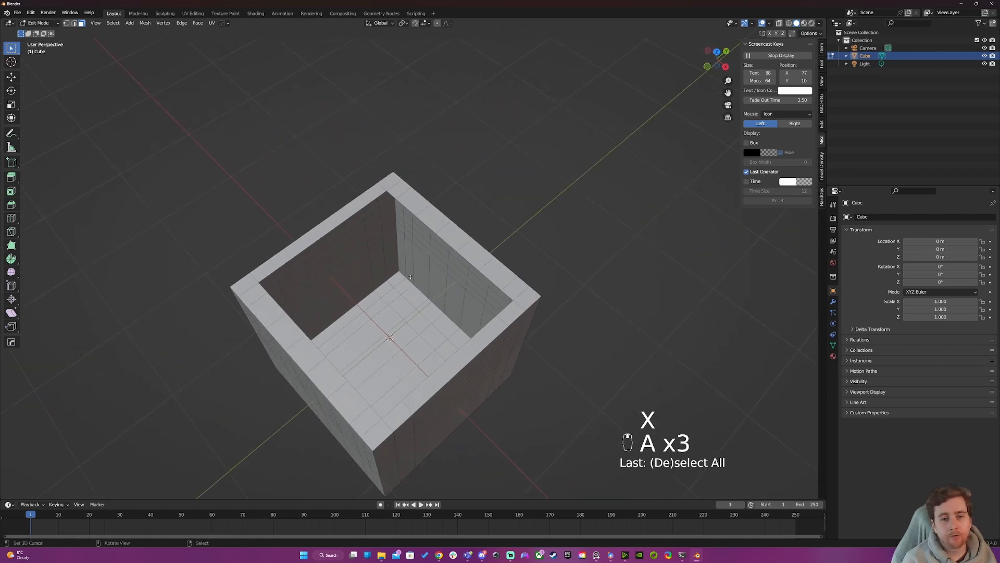
{"action": "key", "text": "2"}
{"action": "left_click", "coordinate": [406, 207], "text": "alt"}
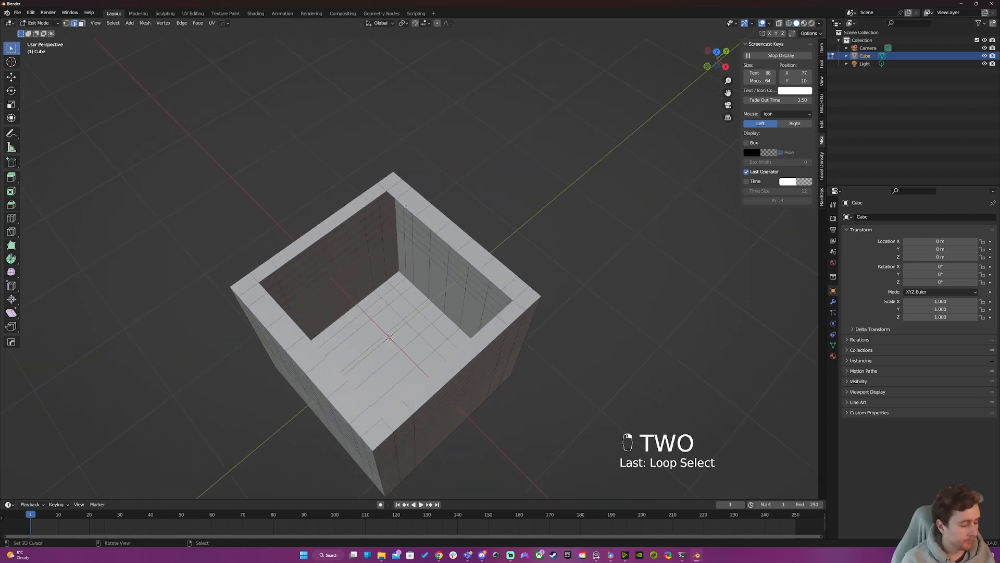
{"action": "key", "text": "alt+f"}
{"action": "middle_click_drag", "start_coordinate": [473, 234], "coordinate": [430, 236]}
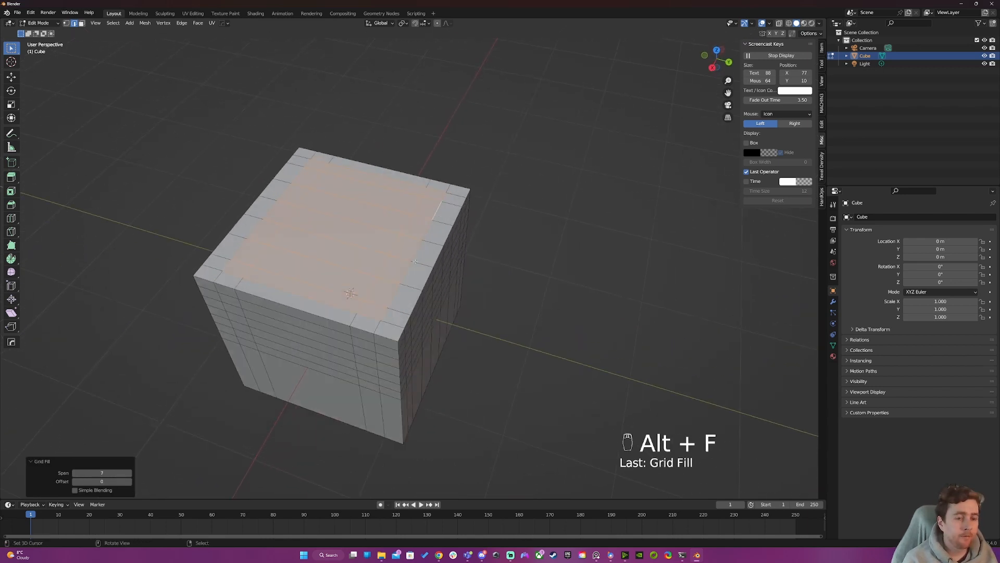
{"action": "key", "text": "a"}
{"action": "key", "text": "a"}
{"action": "key", "text": "a"}
Return to Object Mode and select the cube.
{"action": "middle_click_drag", "start_coordinate": [343, 209], "coordinate": [409, 255]}
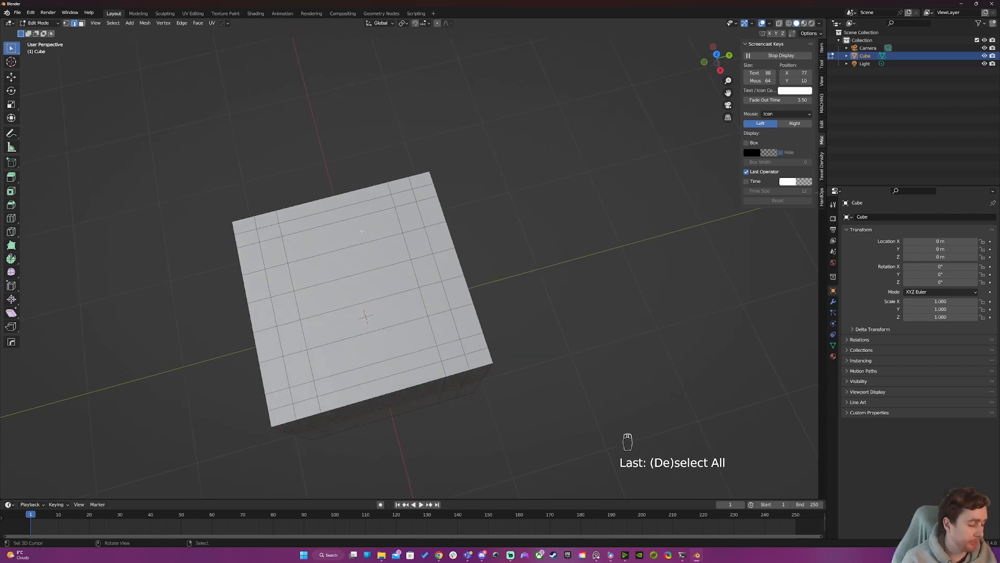
{"action": "middle_click_drag", "start_coordinate": [361, 231], "coordinate": [297, 317]}
{"action": "right_click_drag", "start_coordinate": [383, 337], "coordinate": [386, 342]}
{"action": "key", "text": "Tab"}
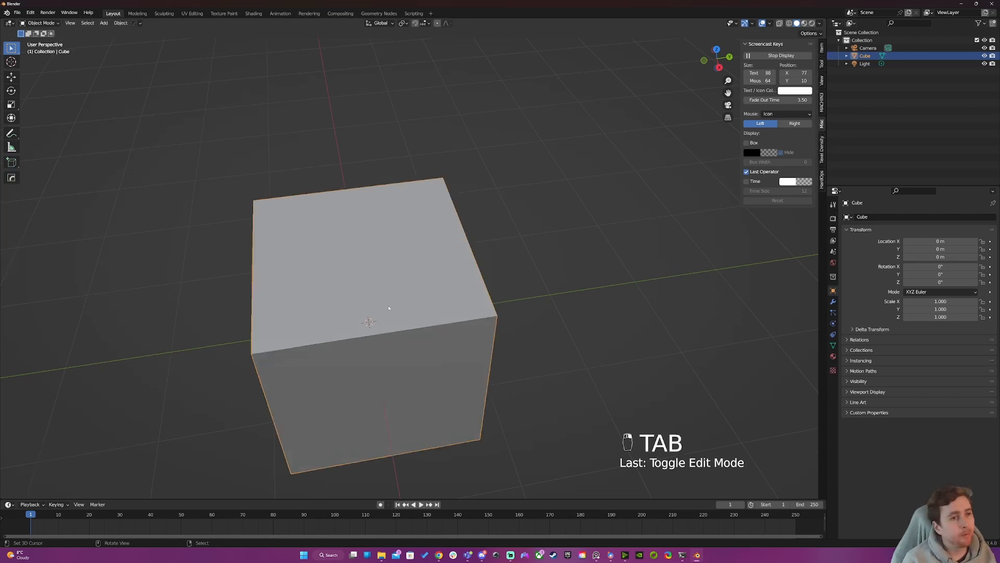
{"action": "left_click", "coordinate": [369, 307]}
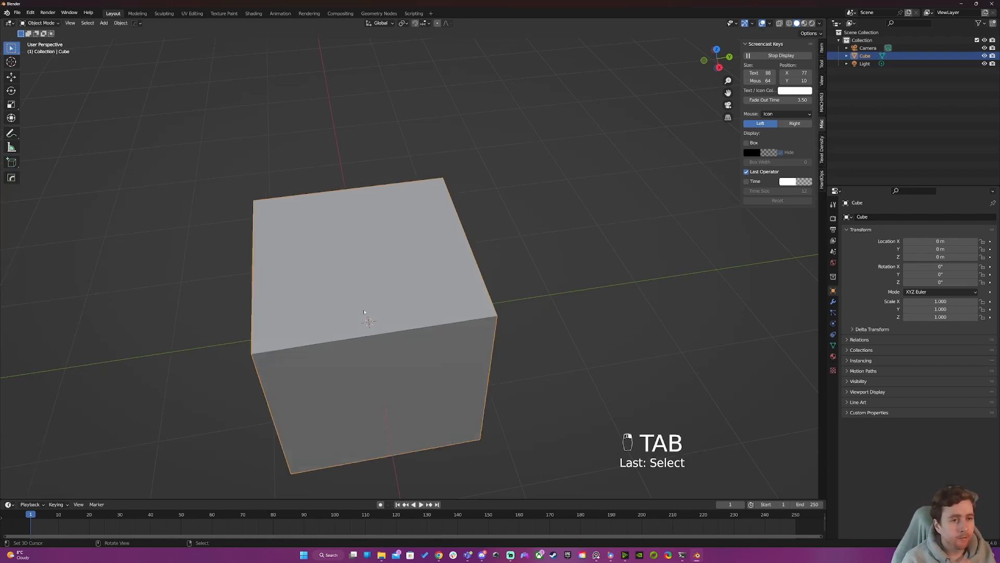
{"action": "middle_click_drag", "start_coordinate": [364, 312], "coordinate": [374, 264], "text": "shift"}
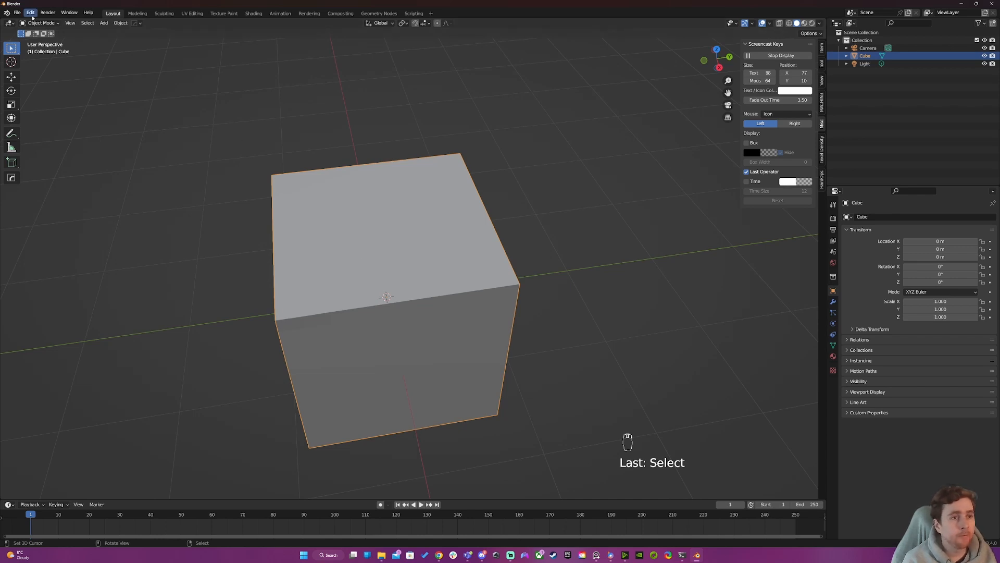
Look up FBX among the available file export formats without exporting.
{"action": "left_click", "coordinate": [17, 12]}
{"action": "mouse_move", "coordinate": [79, 127]}
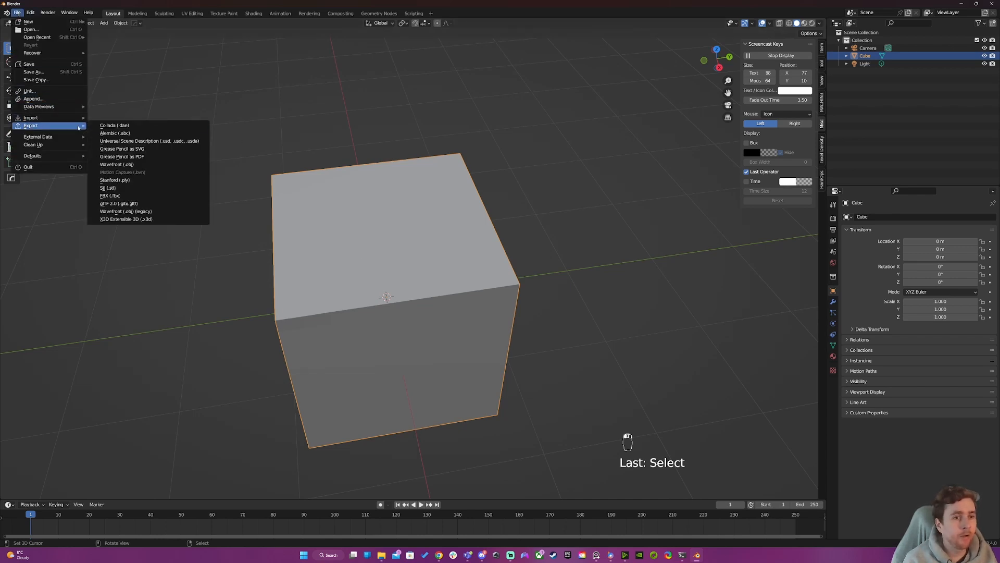
{"action": "right_click", "coordinate": [118, 200]}
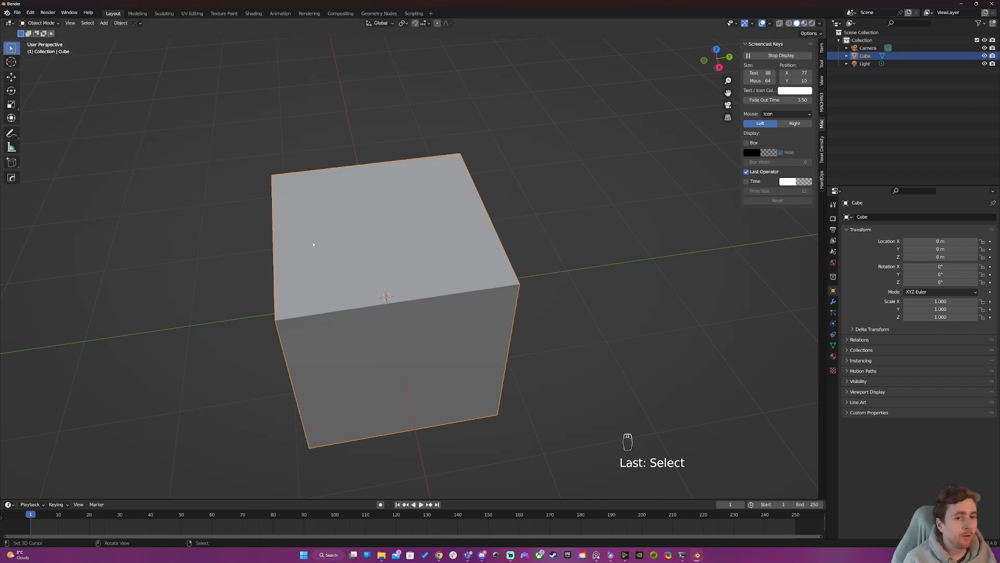
Open the Hard Ops FBX export, inspect its operator presets, and close the dialog without exporting.
{"action": "key", "text": "q"}
{"action": "mouse_move", "coordinate": [263, 266]}
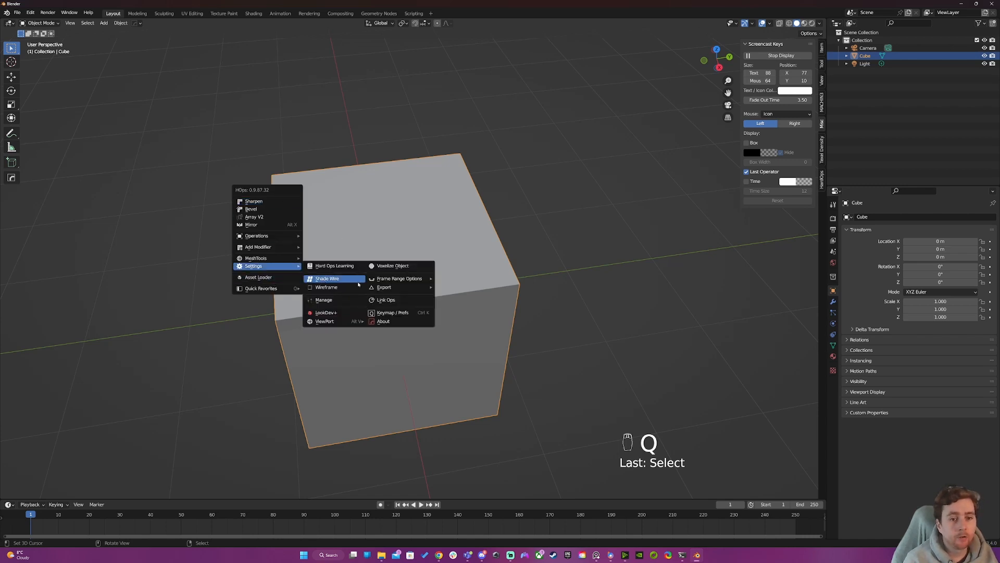
{"action": "mouse_move", "coordinate": [391, 287]}
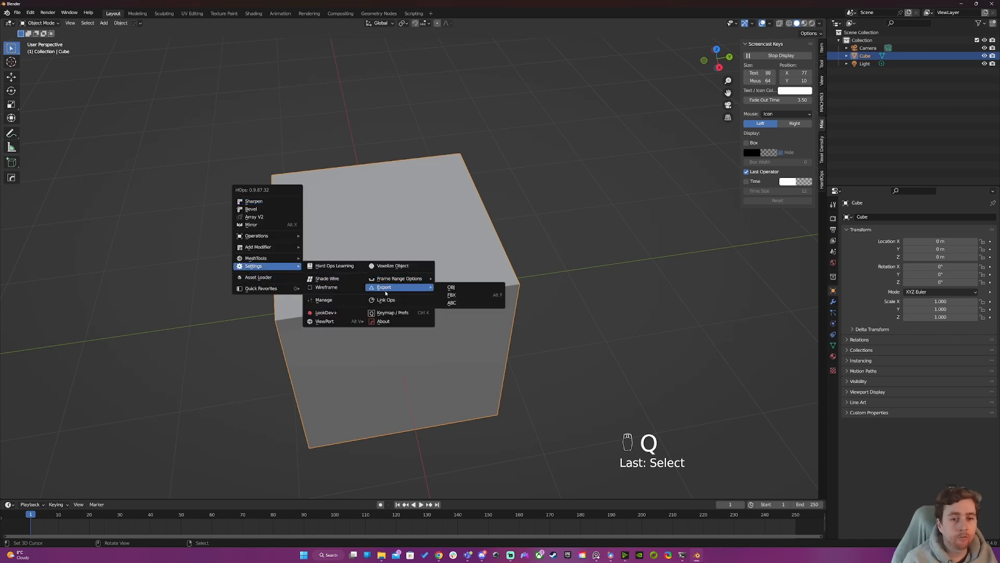
{"action": "left_click", "coordinate": [473, 298]}
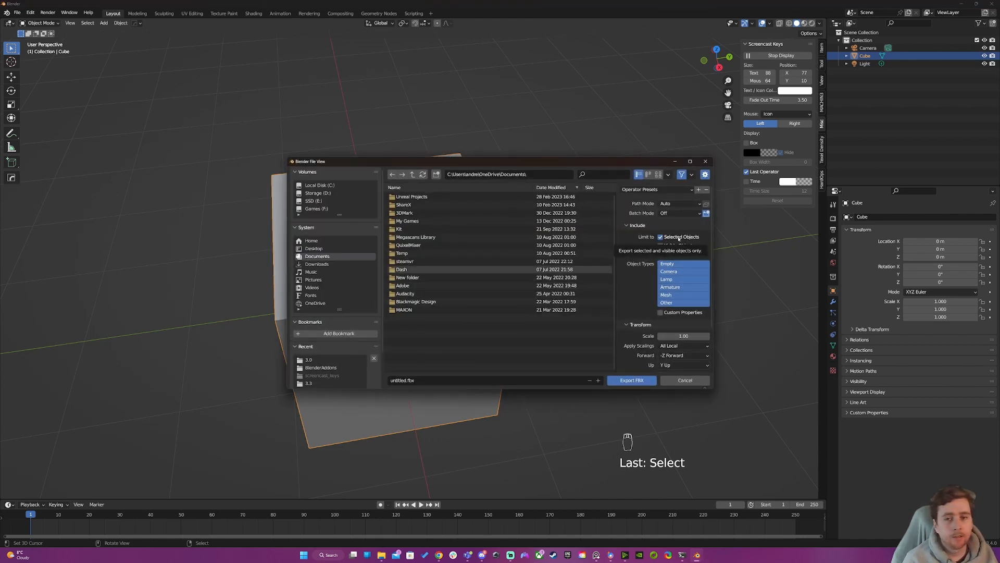
{"action": "left_click", "coordinate": [660, 189]}
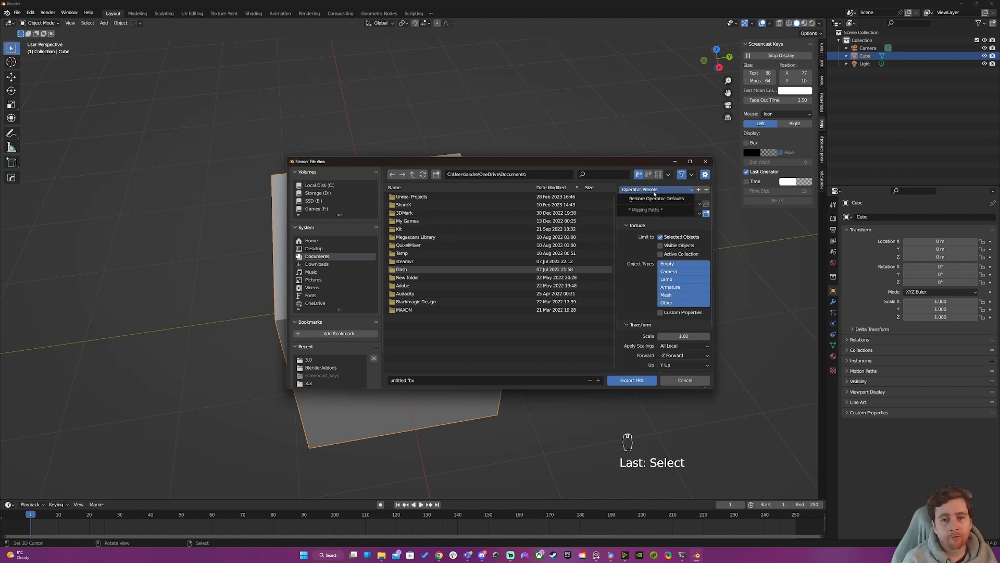
{"action": "left_click", "coordinate": [665, 192]}
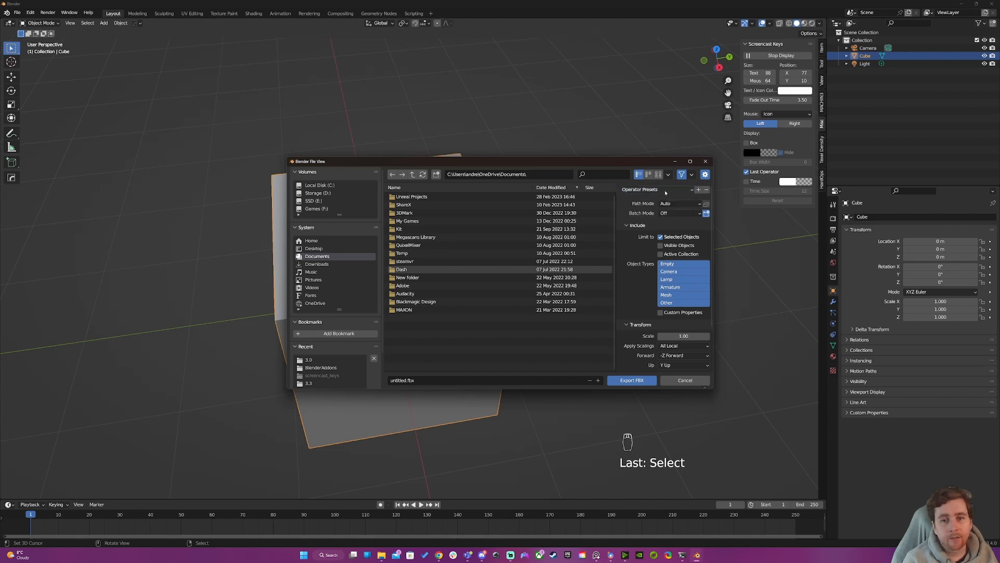
{"action": "left_click", "coordinate": [679, 191]}
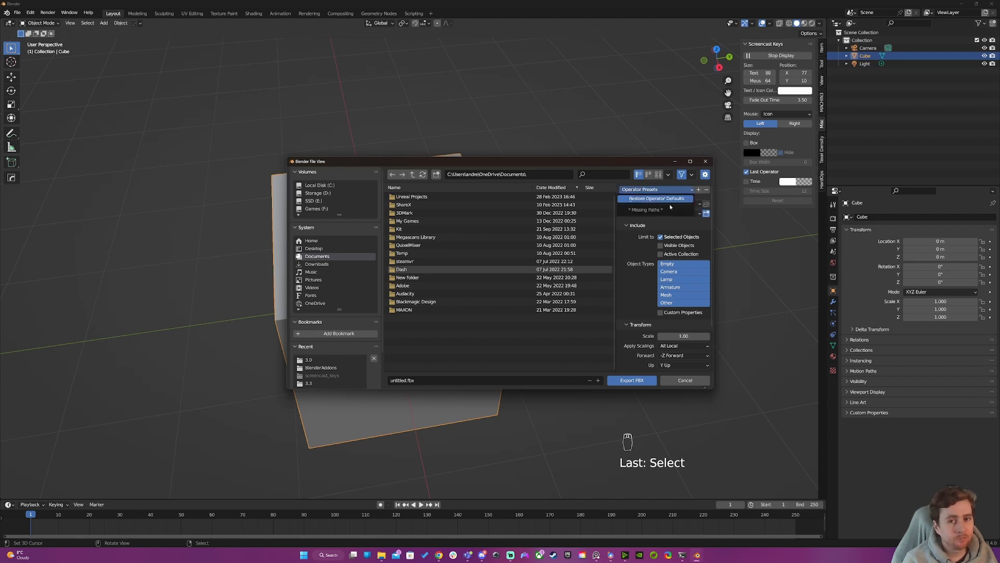
{"action": "left_click", "coordinate": [699, 189]}
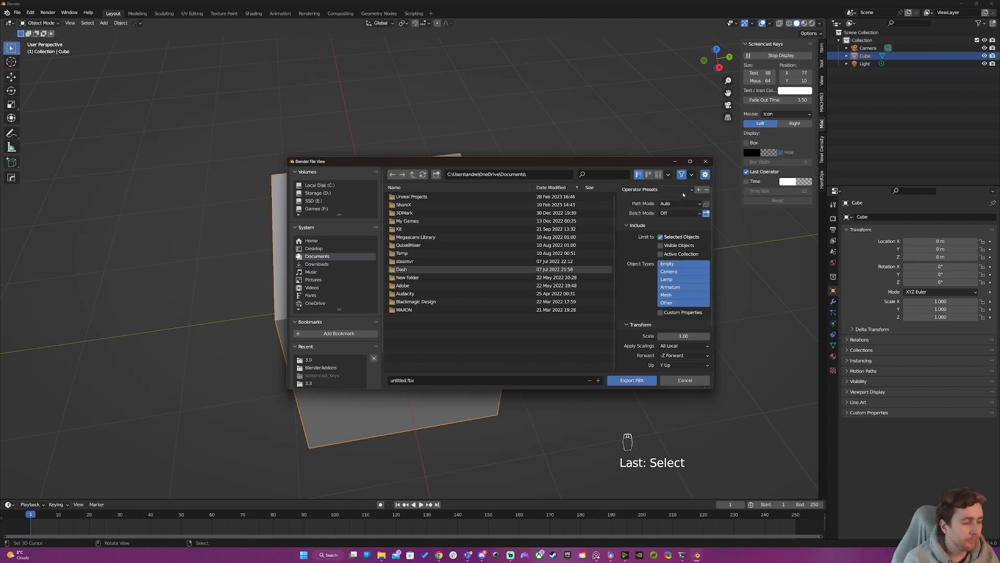
{"action": "left_click", "coordinate": [683, 190]}
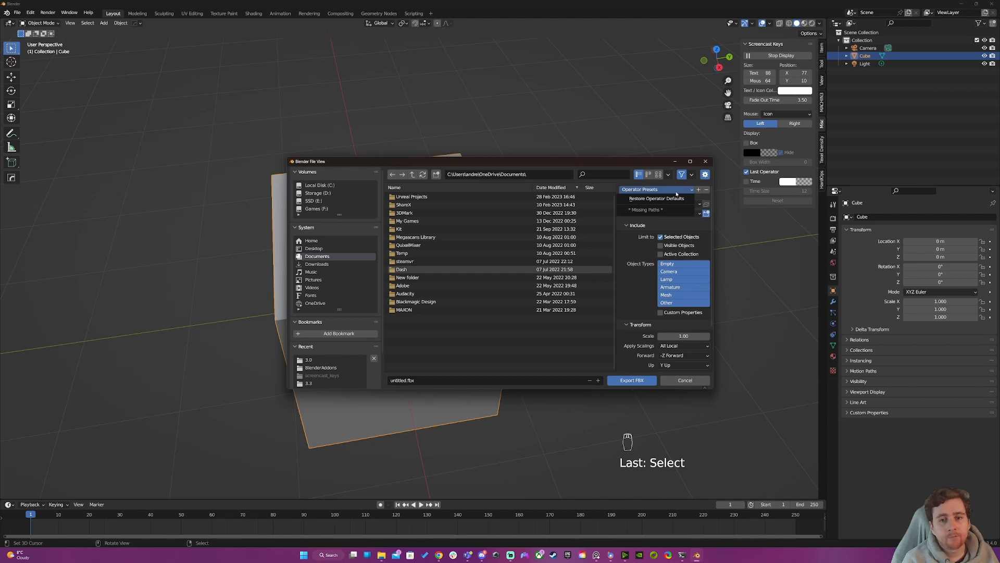
{"action": "left_click", "coordinate": [705, 161]}
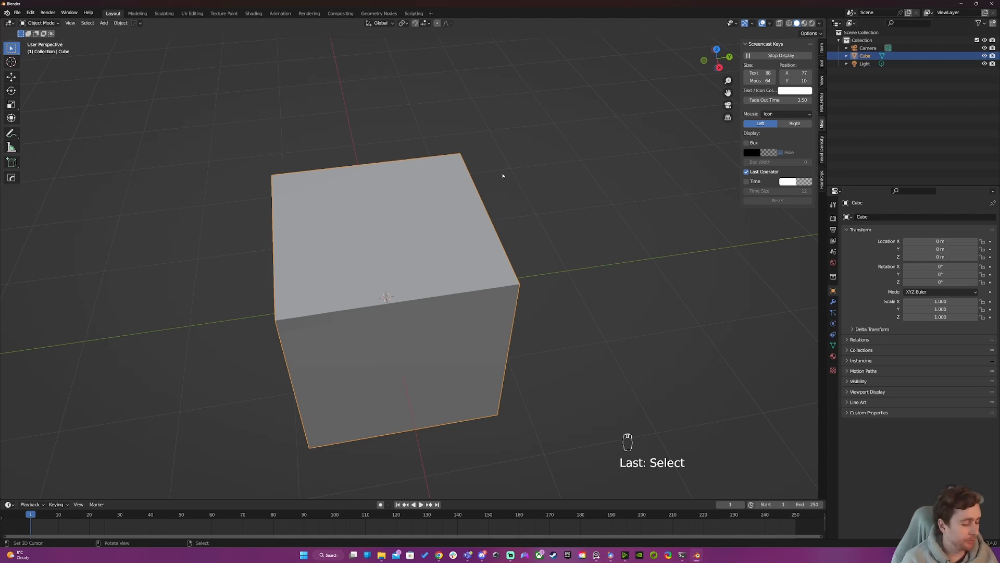
Try the FBX export shortcut on the cube in Object Mode and dismiss the export dialog.
{"action": "middle_click_drag", "start_coordinate": [503, 176], "coordinate": [419, 205]}
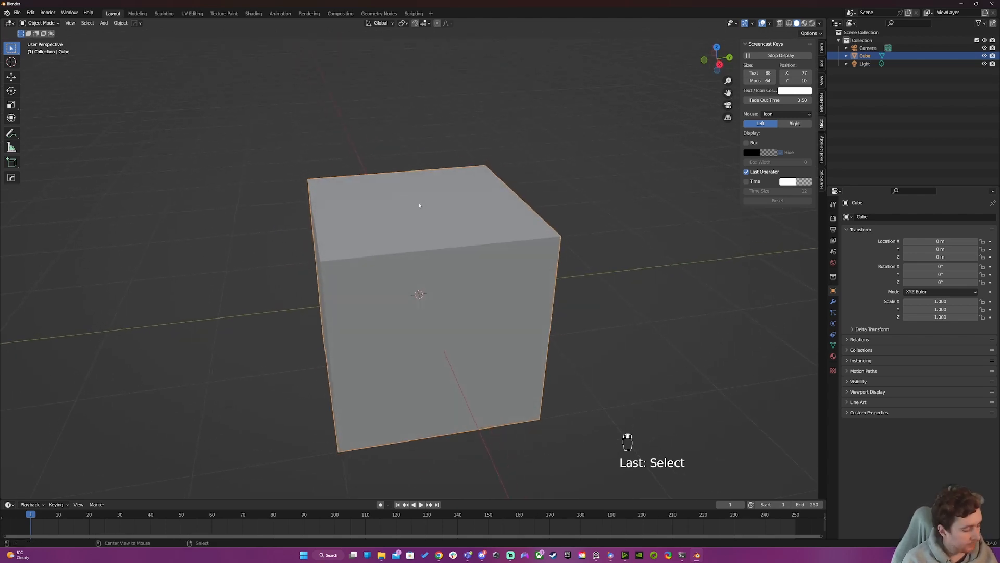
{"action": "key", "text": "alt+f"}
{"action": "left_click", "coordinate": [705, 161]}
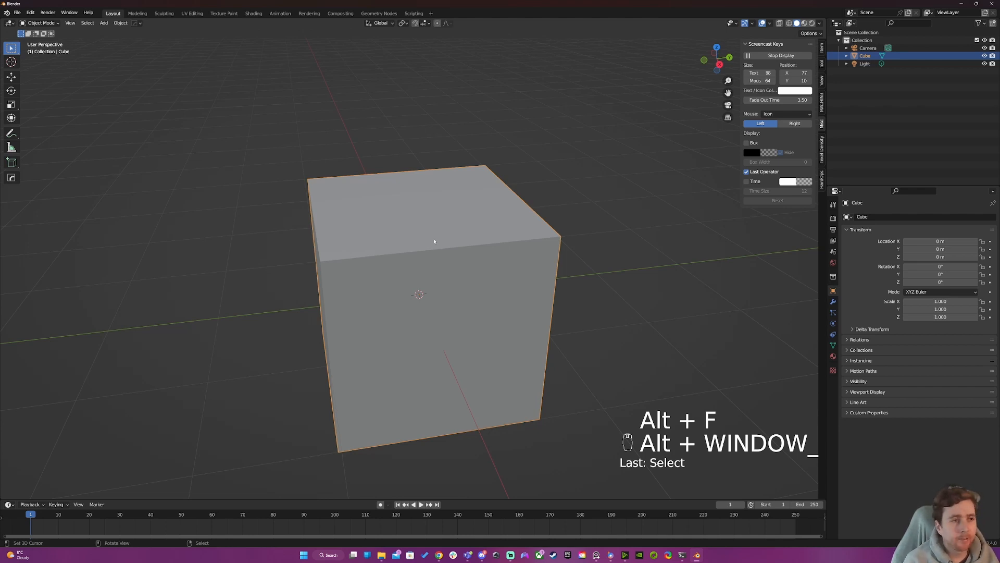
Enter Edit Mode and select every face on the cube's top in face selection mode.
{"action": "middle_click_drag", "start_coordinate": [439, 224], "coordinate": [447, 243]}
{"action": "middle_click_drag", "start_coordinate": [447, 243], "coordinate": [440, 217], "text": "shift"}
{"action": "middle_click_drag", "start_coordinate": [495, 256], "coordinate": [420, 212]}
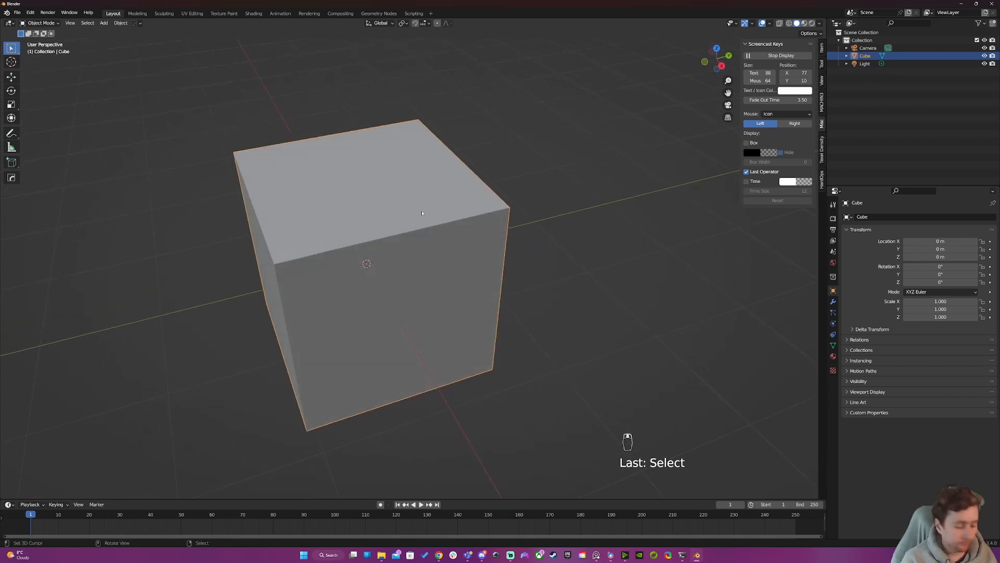
{"action": "key", "text": "Tab"}
{"action": "key", "text": "3"}
{"action": "left_click", "coordinate": [286, 254]}
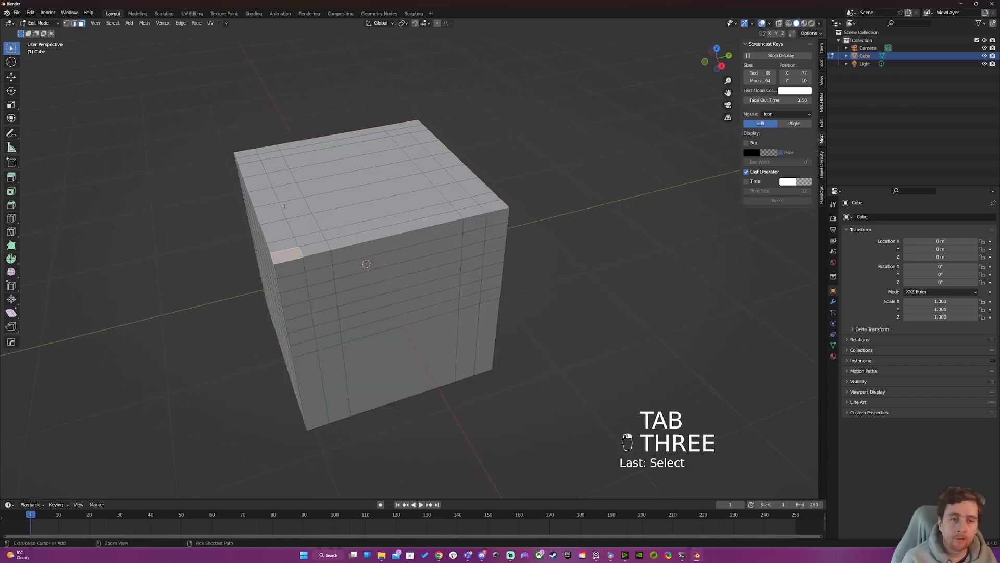
{"action": "left_click", "coordinate": [408, 124], "text": "ctrl+shift"}
{"action": "middle_click_drag", "start_coordinate": [502, 151], "coordinate": [629, 186]}
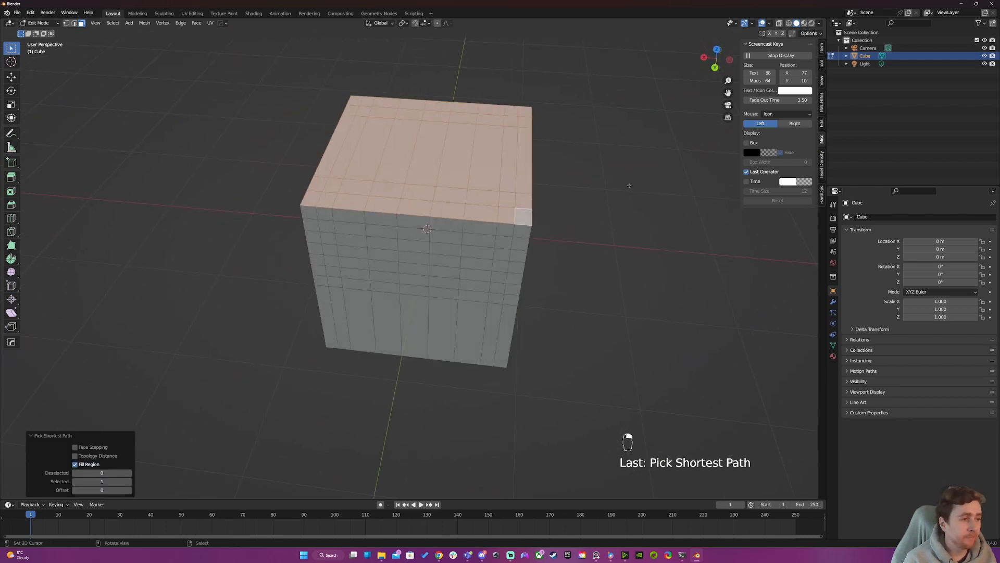
{"action": "middle_click_drag", "start_coordinate": [499, 225], "coordinate": [443, 233]}
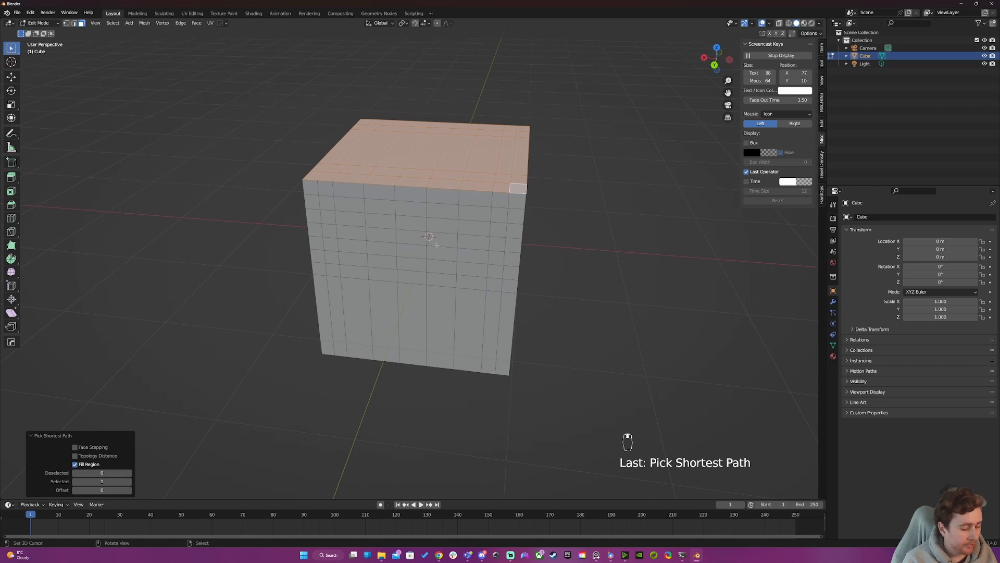
Add the upper faces of the cube's adjoining side to the top-face selection using Circle Select.
{"action": "key", "text": "c"}
{"action": "mouse_move", "coordinate": [363, 192]}
{"action": "left_mouse_down"}
{"action": "mouse_move", "coordinate": [345, 193]}
{"action": "mouse_move", "coordinate": [383, 255]}
{"action": "mouse_move", "coordinate": [472, 270]}
{"action": "mouse_move", "coordinate": [500, 211]}
{"action": "mouse_move", "coordinate": [435, 204]}
{"action": "mouse_move", "coordinate": [482, 232]}
{"action": "mouse_move", "coordinate": [515, 207]}
{"action": "left_mouse_up"}
{"action": "right_click", "coordinate": [518, 208]}
{"action": "middle_click_drag", "start_coordinate": [521, 210], "coordinate": [449, 210]}
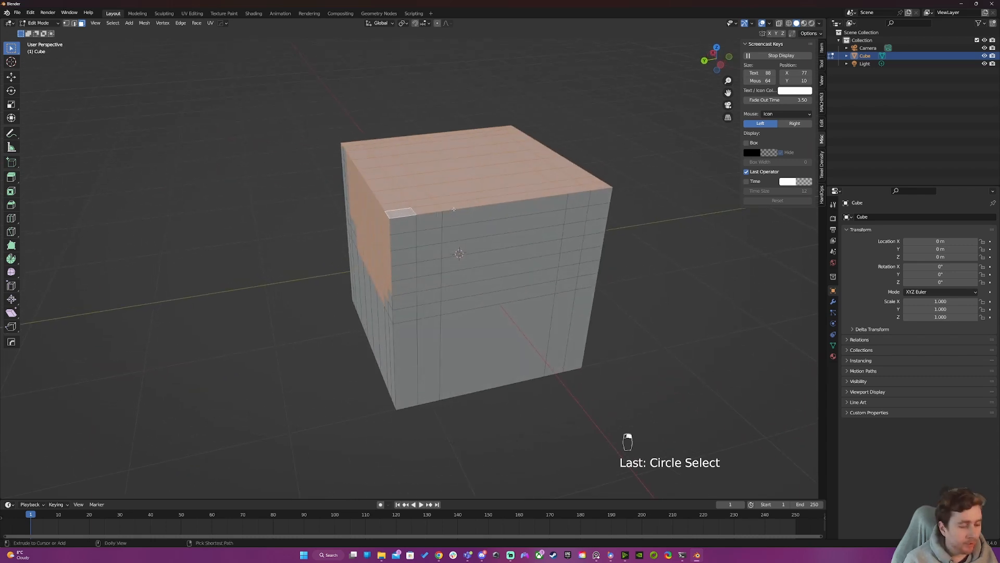
Assign the keyboard shortcut Ctrl+Shift+E to the Select Boundary Loop command.
{"action": "key", "text": "ctrl+shift+e"}
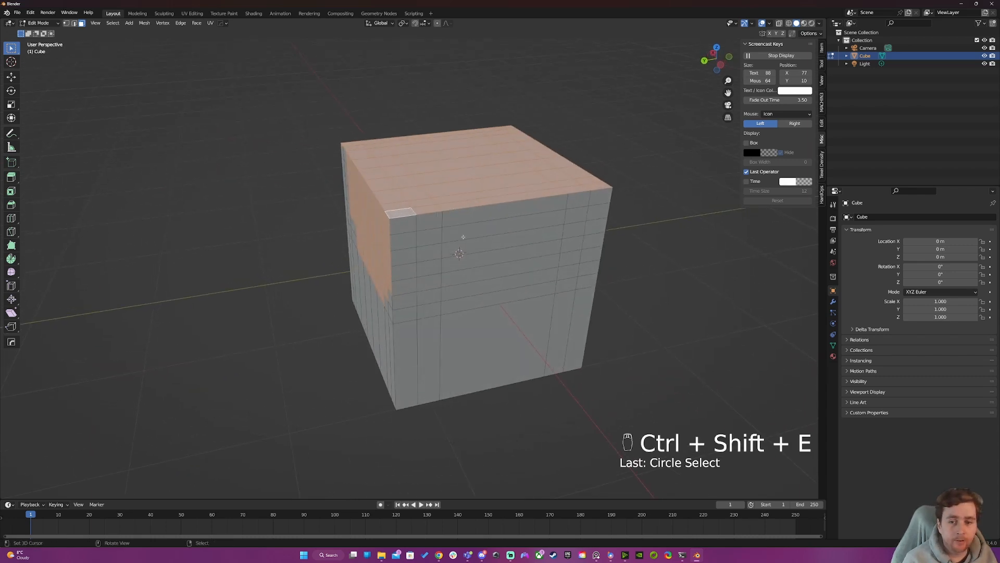
{"action": "middle_click_drag", "start_coordinate": [460, 237], "coordinate": [438, 150]}
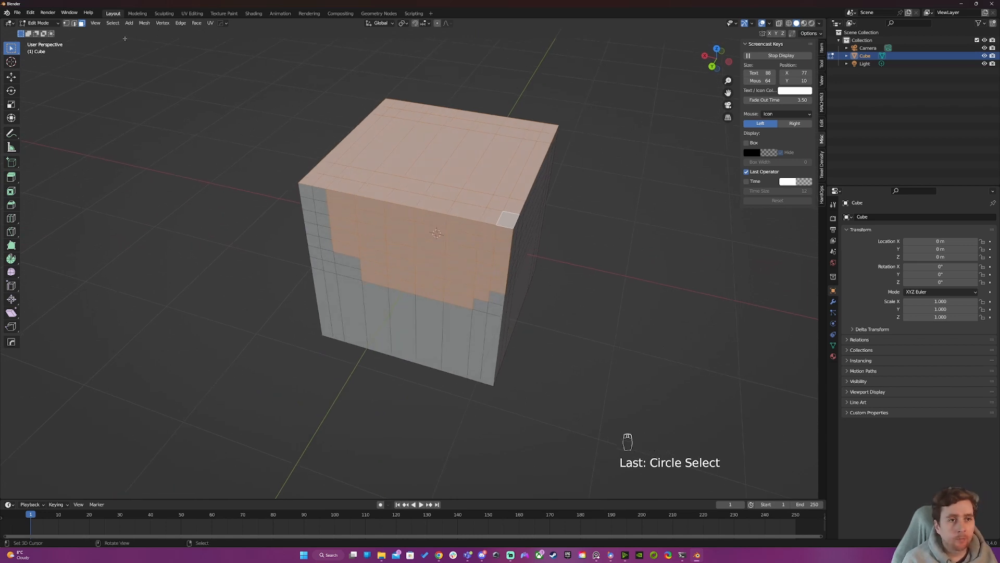
{"action": "left_click", "coordinate": [113, 23]}
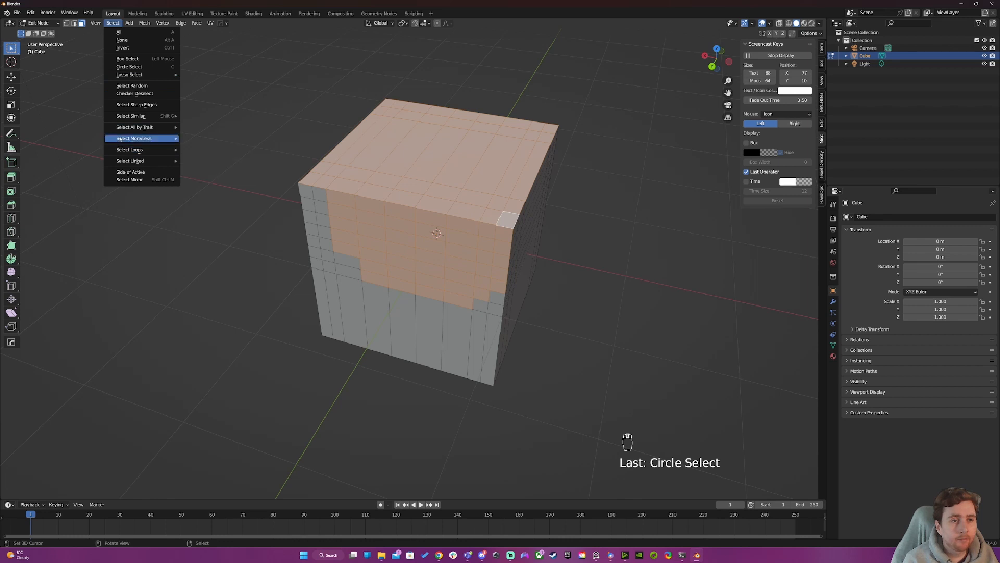
{"action": "mouse_move", "coordinate": [127, 130]}
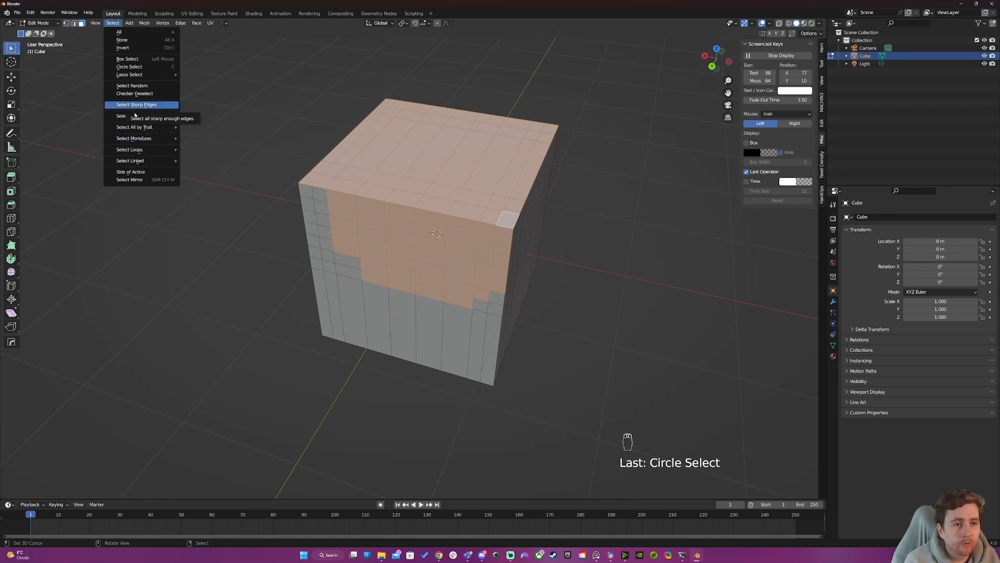
{"action": "mouse_move", "coordinate": [134, 151]}
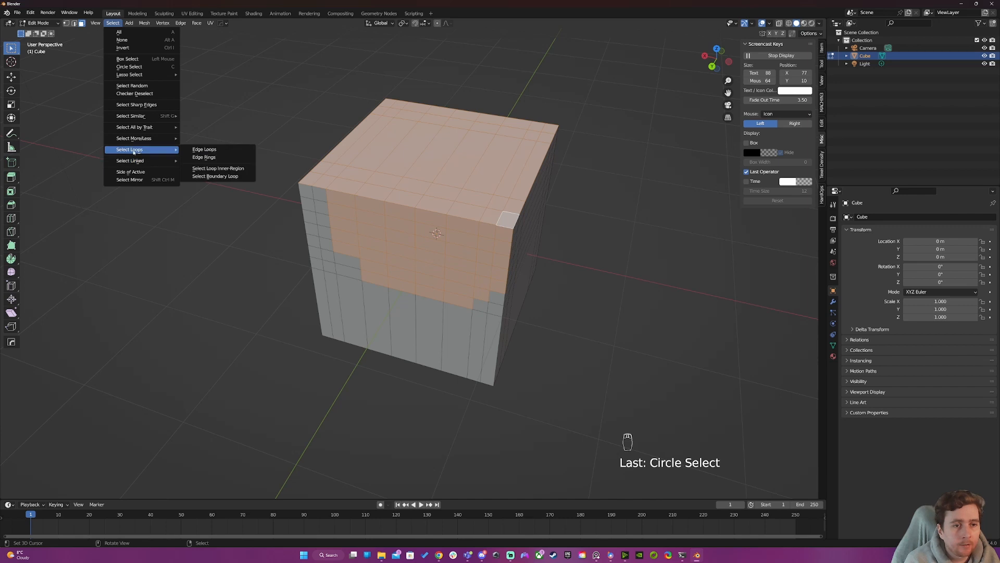
{"action": "right_click", "coordinate": [218, 176]}
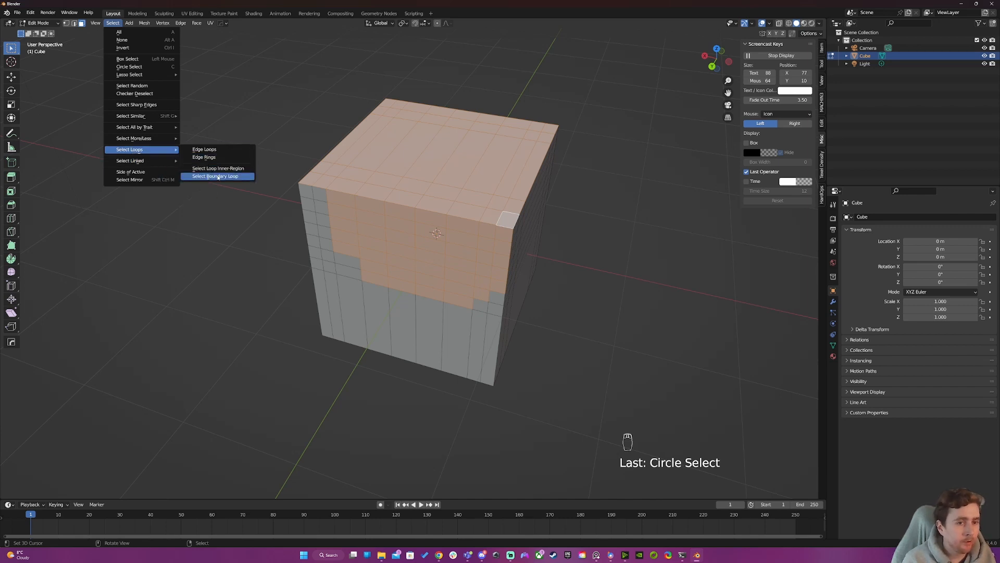
{"action": "left_click", "coordinate": [213, 186]}
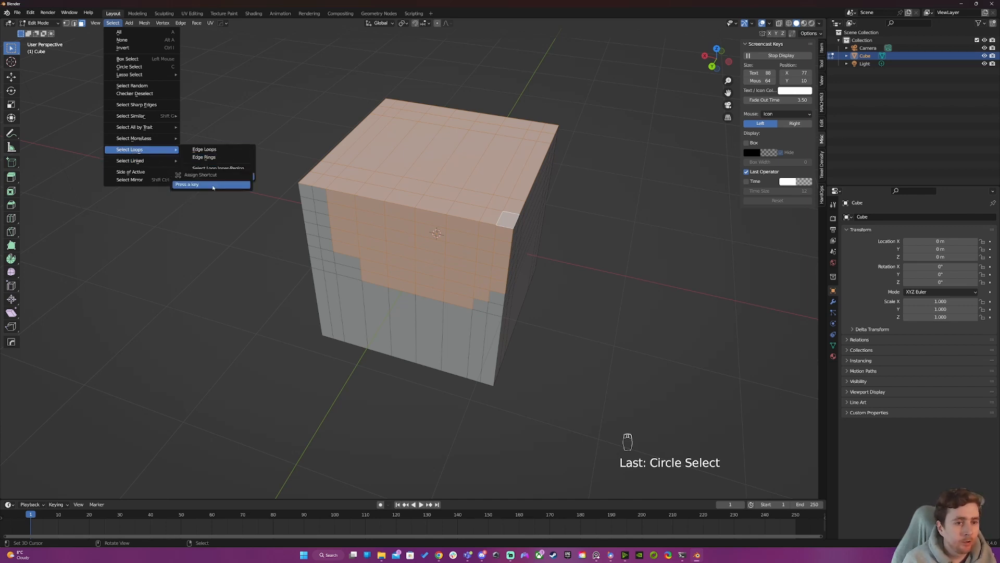
{"action": "key", "text": "ctrl+shift"}
{"action": "key", "text": "ctrl+shift+e"}
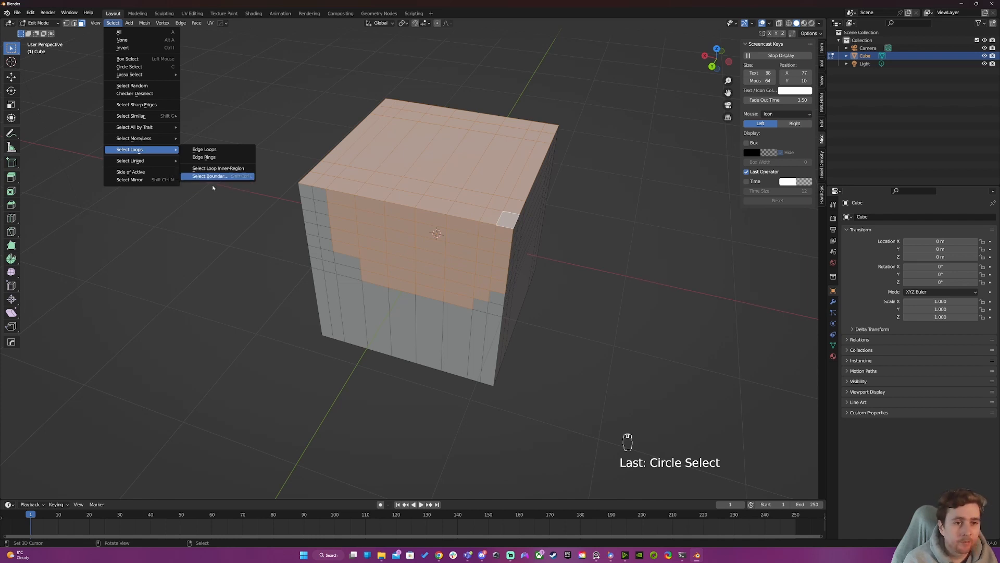
Convert the face selection to its boundary loop, mark those edges as a seam, and clear the selection.
{"action": "key", "text": "ctrl+shift+e"}
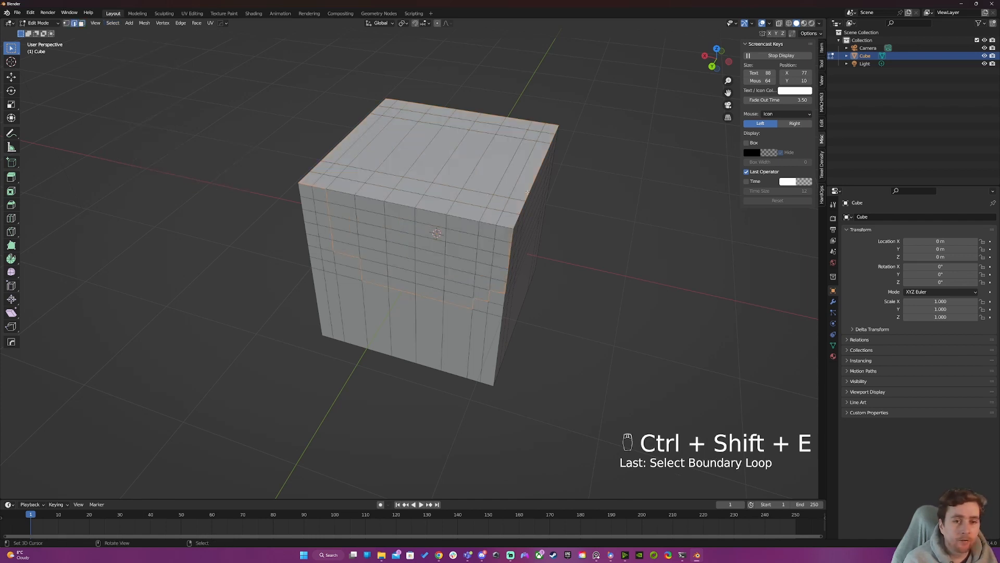
{"action": "middle_click_drag", "start_coordinate": [443, 182], "coordinate": [478, 186]}
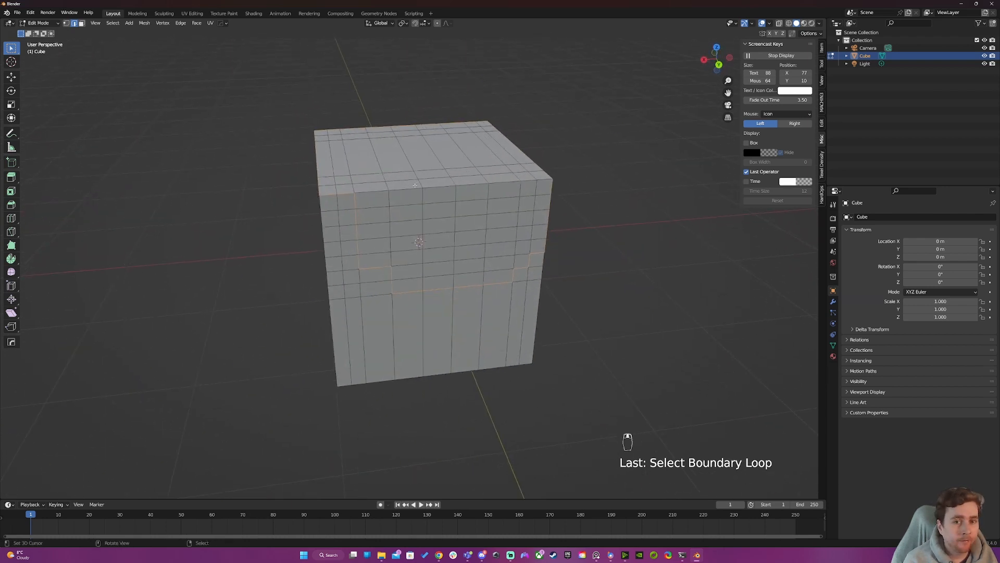
{"action": "middle_click_drag", "start_coordinate": [415, 185], "coordinate": [415, 204]}
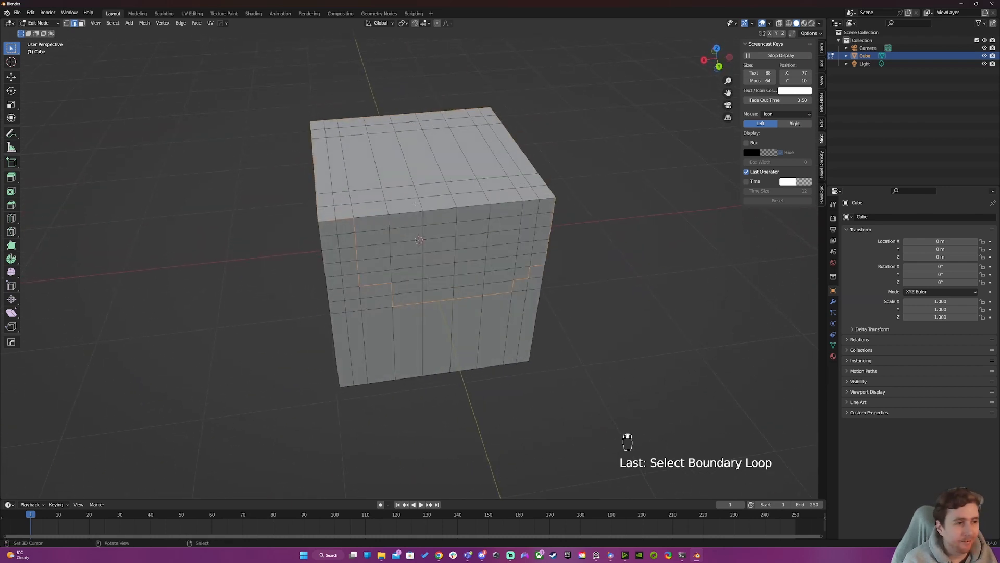
{"action": "middle_click_drag", "start_coordinate": [405, 198], "coordinate": [390, 228]}
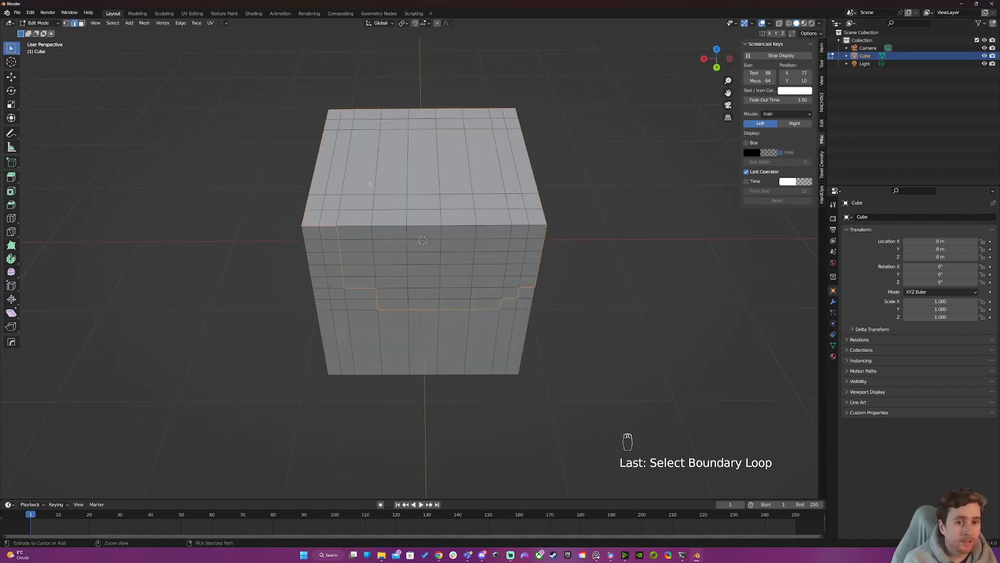
{"action": "key", "text": "ctrl+e"}
{"action": "left_click", "coordinate": [365, 288]}
{"action": "middle_click_drag", "start_coordinate": [364, 288], "coordinate": [469, 245]}
{"action": "key", "text": "a"}
{"action": "key", "text": "a"}
{"action": "key", "text": "a"}
Select all faces on one whole side of the cube in face selection mode, filling the region between opposite corners.
{"action": "key", "text": "3"}
{"action": "left_click", "coordinate": [374, 155]}
{"action": "left_click", "coordinate": [568, 315], "text": "ctrl+shift"}
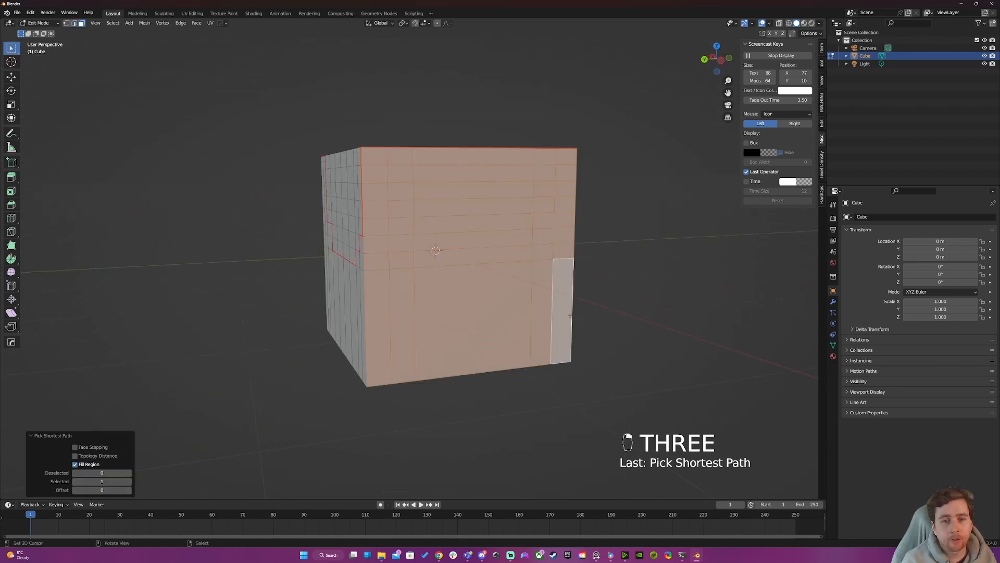
{"action": "middle_click_drag", "start_coordinate": [570, 315], "coordinate": [437, 307]}
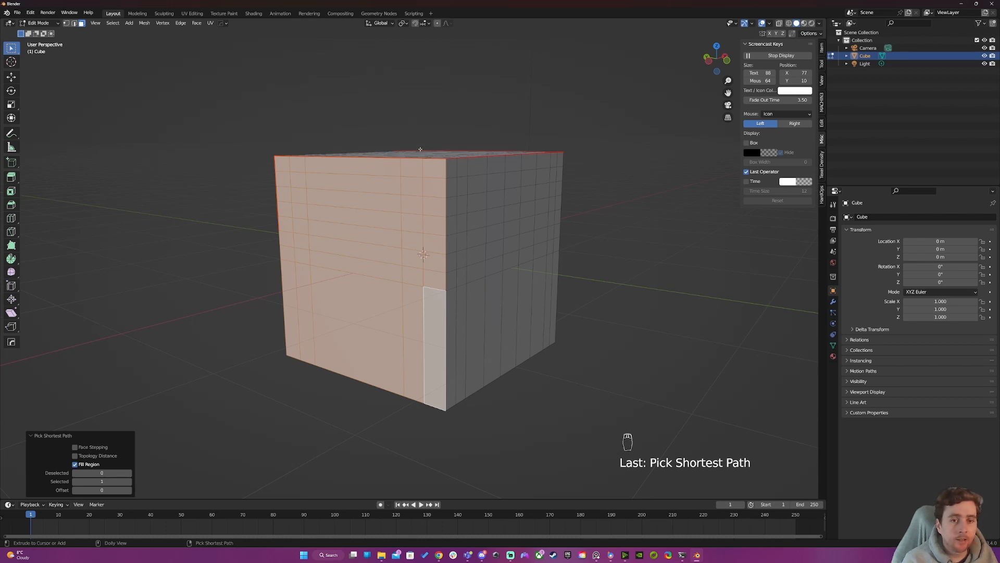
Mark the boundary loop of the selected cube side as a seam and deselect everything.
{"action": "key", "text": "ctrl+shift+e"}
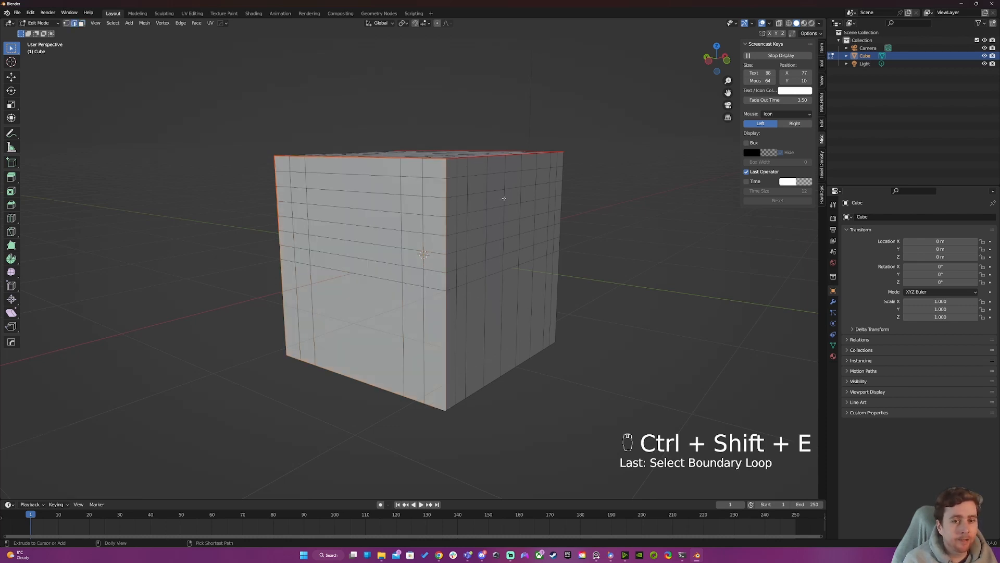
{"action": "key", "text": "ctrl+e"}
{"action": "left_click", "coordinate": [502, 200]}
{"action": "key", "text": "a"}
{"action": "middle_click_drag", "start_coordinate": [479, 212], "coordinate": [395, 216]}
{"action": "key", "text": "a"}
{"action": "key", "text": "a"}
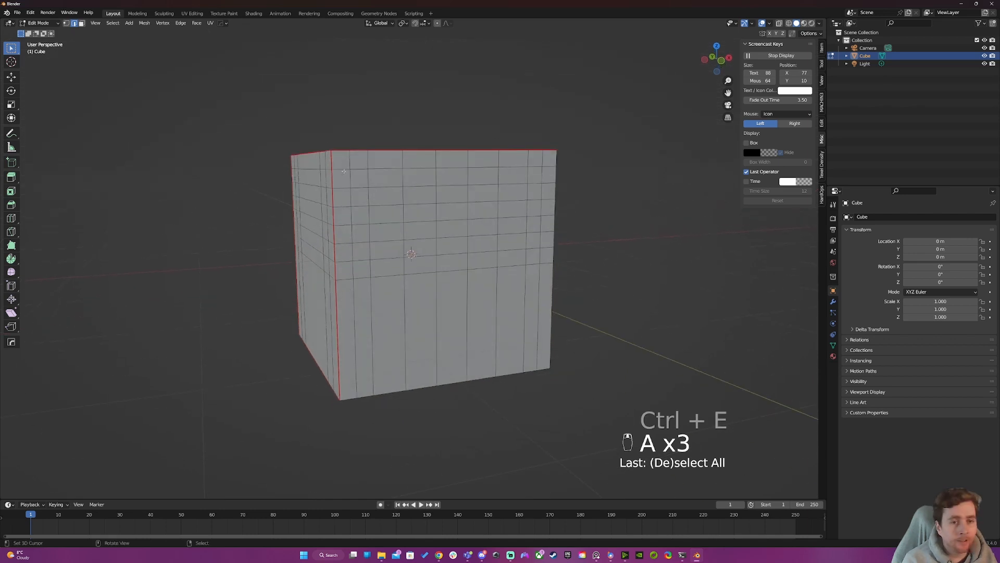
Switch to face selection mode and select the single upper corner face beside the vertical seam.
{"action": "left_click", "coordinate": [347, 168]}
{"action": "middle_click_drag", "start_coordinate": [347, 167], "coordinate": [345, 171]}
{"action": "key", "text": "4"}
{"action": "key", "text": "3"}
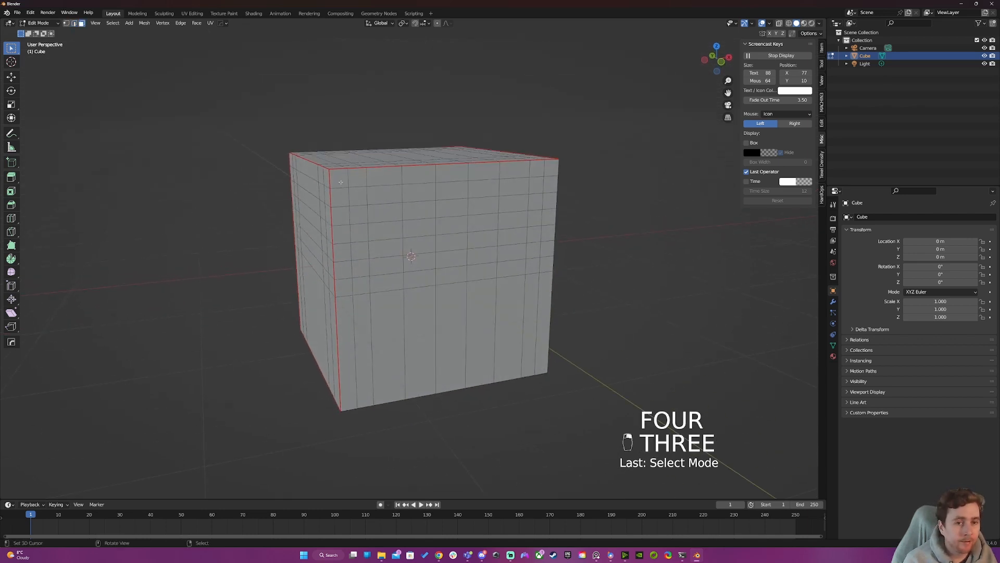
{"action": "left_click", "coordinate": [340, 177]}
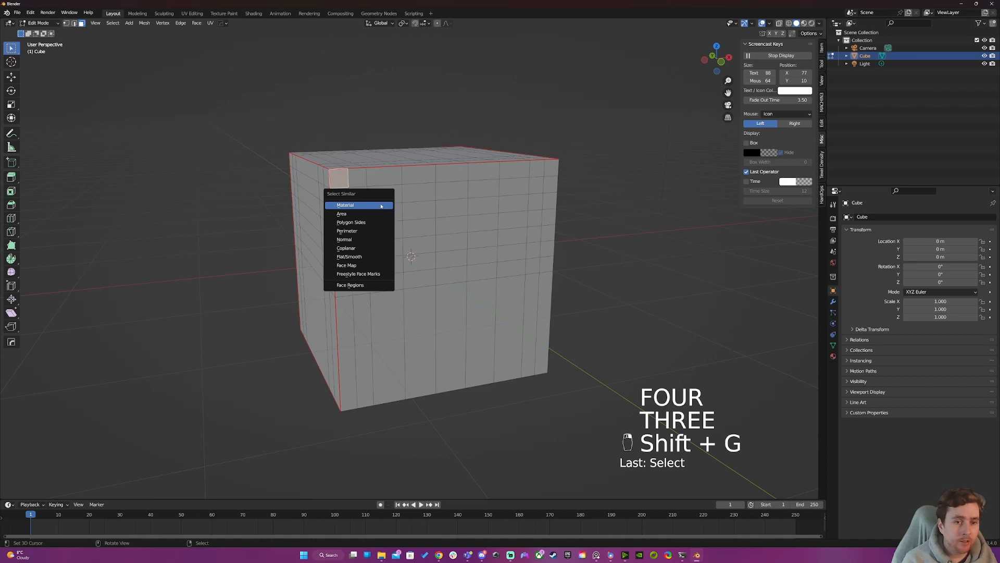
Try selecting faces similar to the corner face by Normal, and undo that selection.
{"action": "left_click", "coordinate": [355, 239]}
{"action": "middle_click_drag", "start_coordinate": [355, 240], "coordinate": [379, 207]}
{"action": "key", "text": "ctrl+z"}
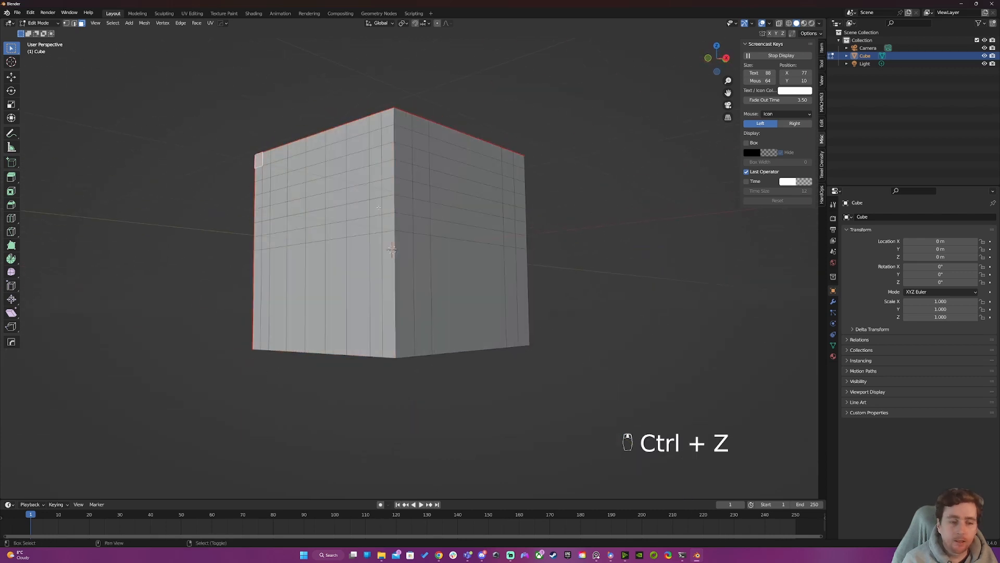
Look through the Select Similar options for the corner face without applying any of them.
{"action": "key", "text": "shift+g"}
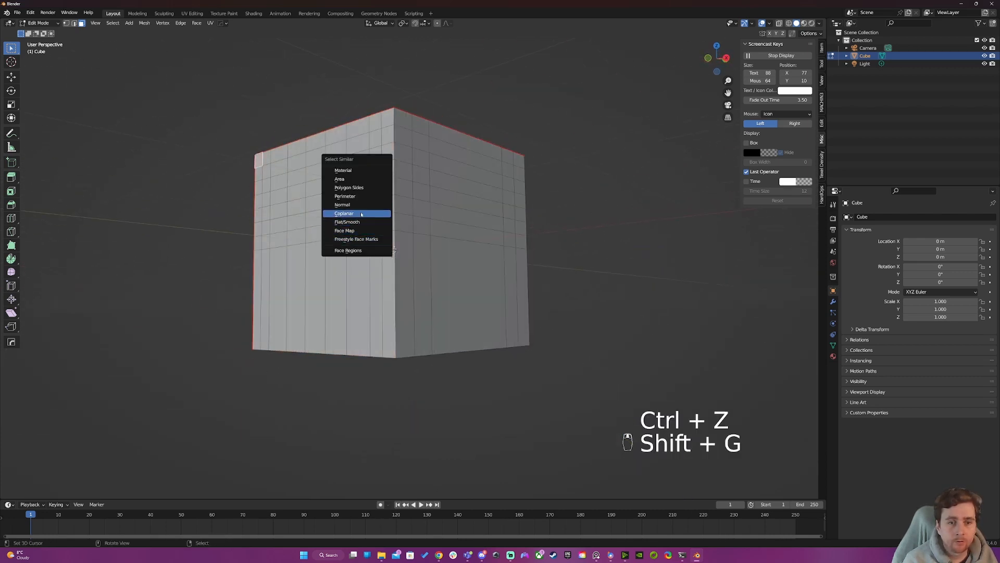
{"action": "middle_click", "coordinate": [367, 223]}
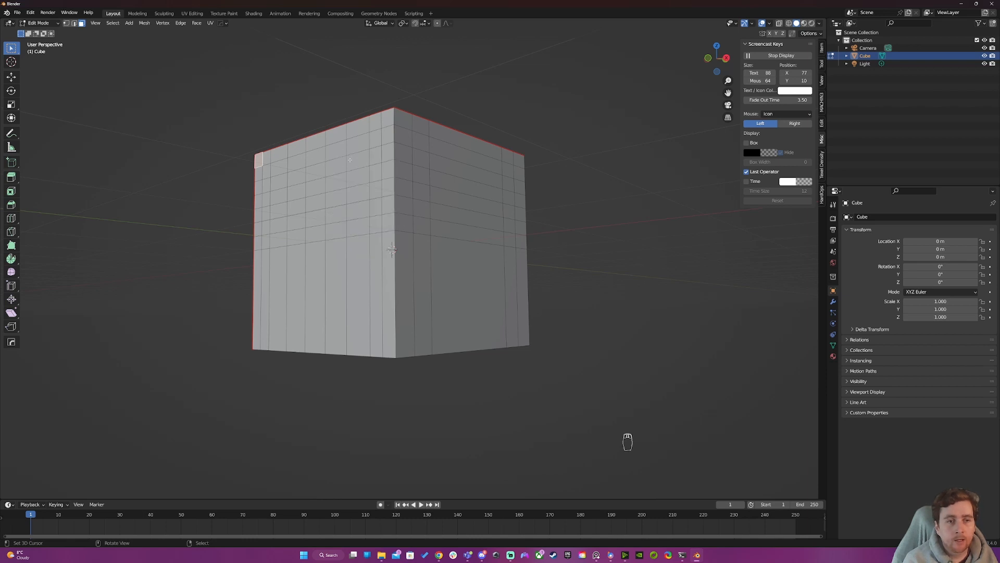
{"action": "middle_click_drag", "start_coordinate": [368, 223], "coordinate": [413, 196]}
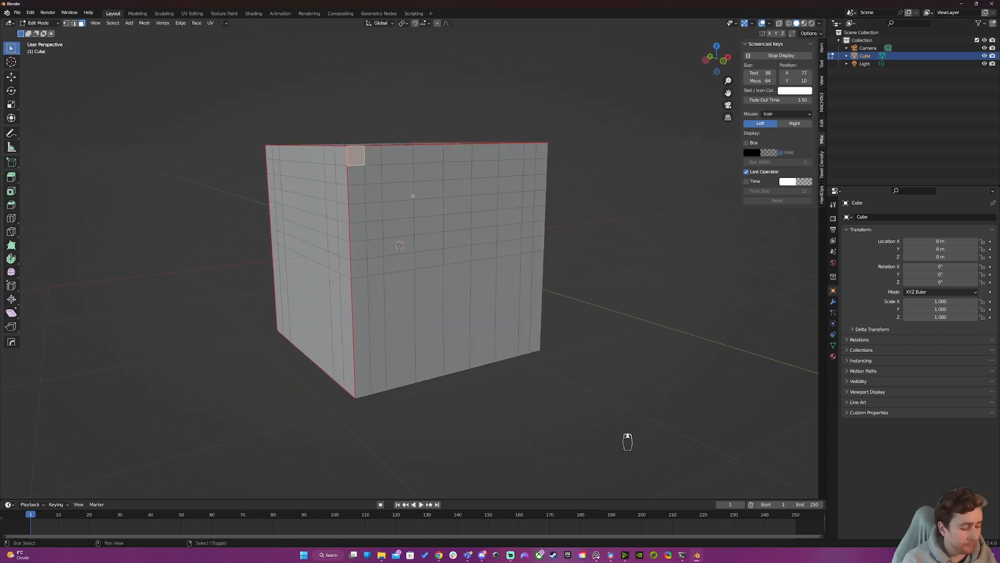
{"action": "key", "text": "shift+g"}
{"action": "key", "text": "ctrl+shift+g"}
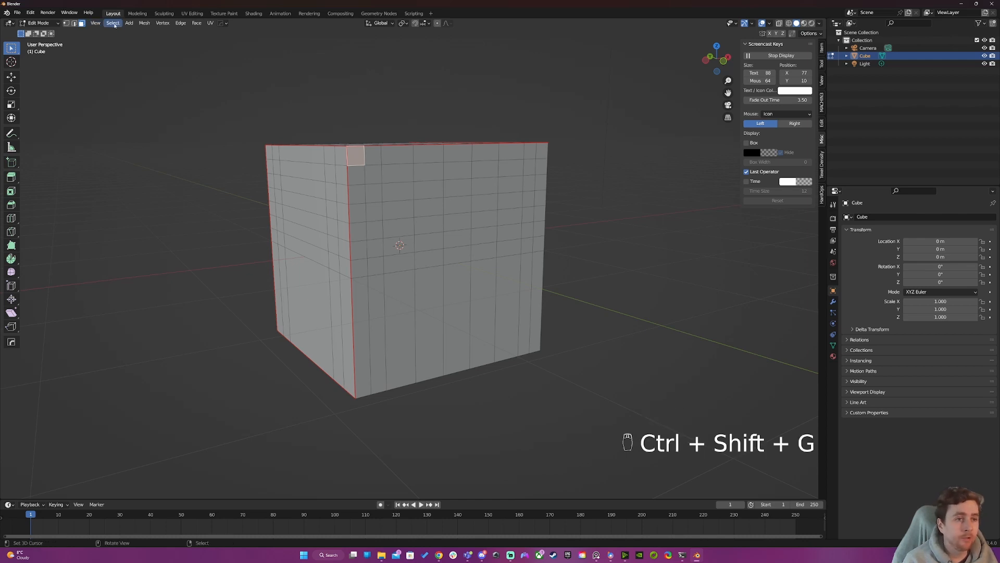
{"action": "middle_click_drag", "start_coordinate": [234, 130], "coordinate": [205, 140]}
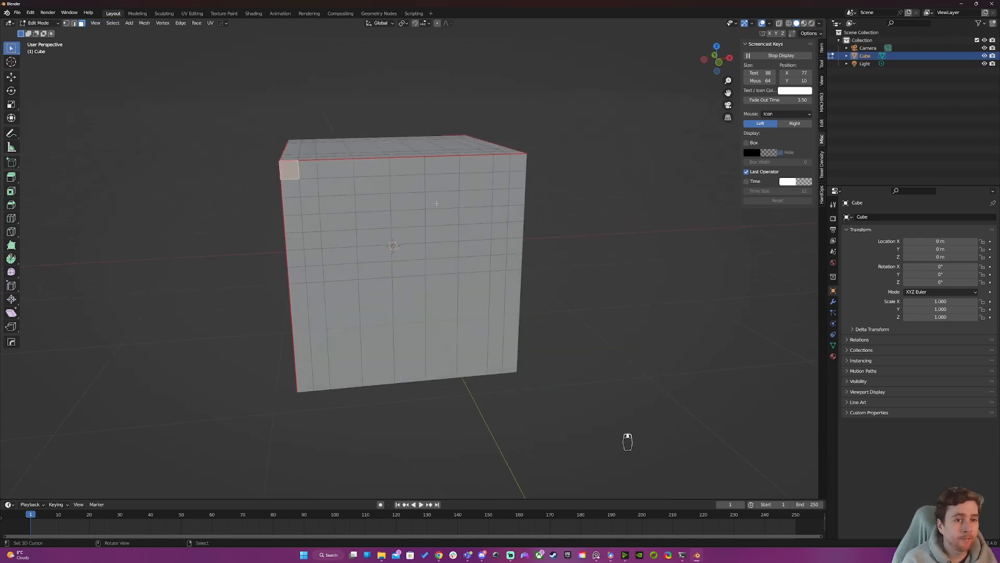
{"action": "key", "text": "shift+g"}
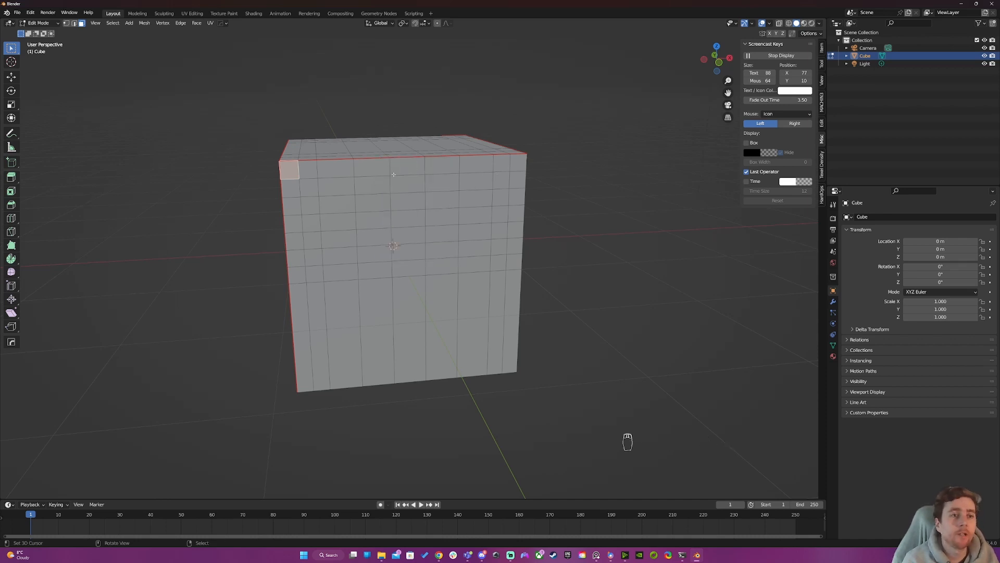
Expand the corner face selection to the whole flat side using Linked Flat Faces.
{"action": "left_click", "coordinate": [113, 23]}
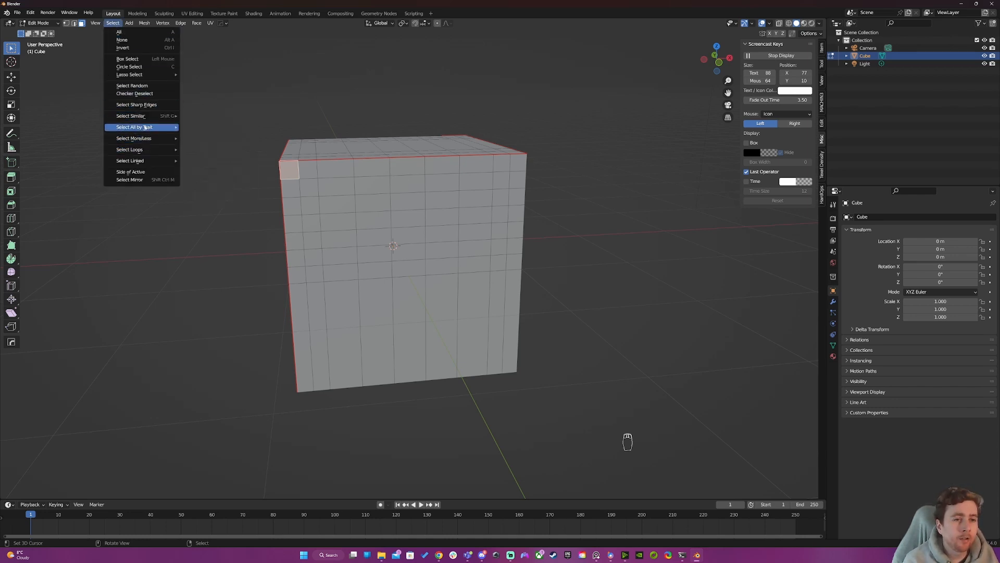
{"action": "mouse_move", "coordinate": [145, 129]}
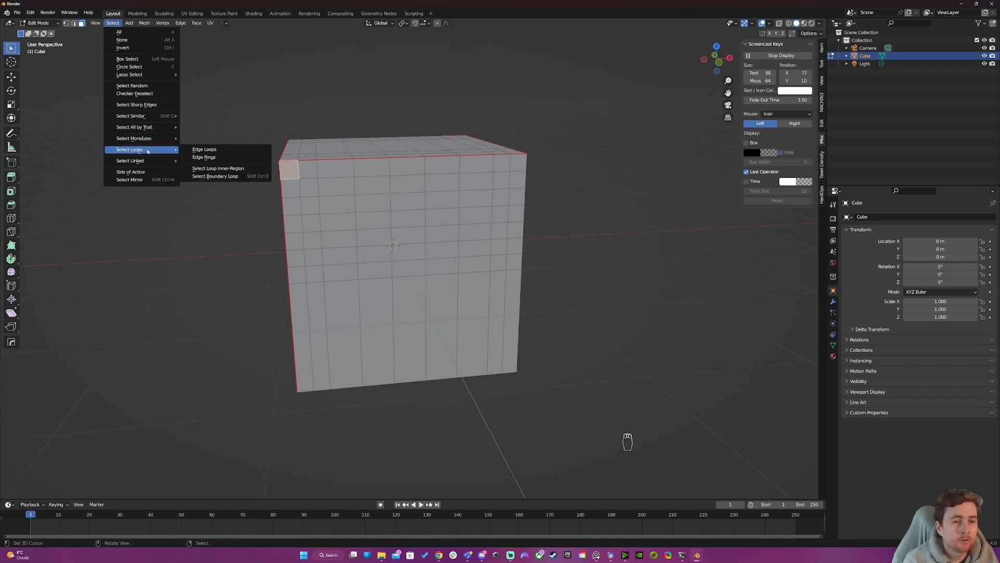
{"action": "mouse_move", "coordinate": [145, 162]}
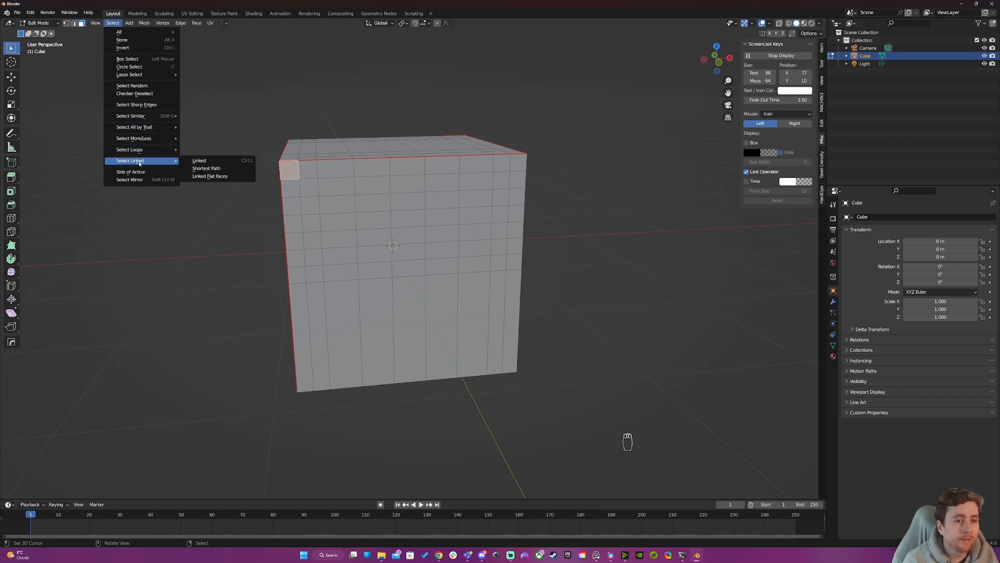
{"action": "left_click", "coordinate": [217, 177]}
{"action": "middle_click_drag", "start_coordinate": [500, 267], "coordinate": [390, 197]}
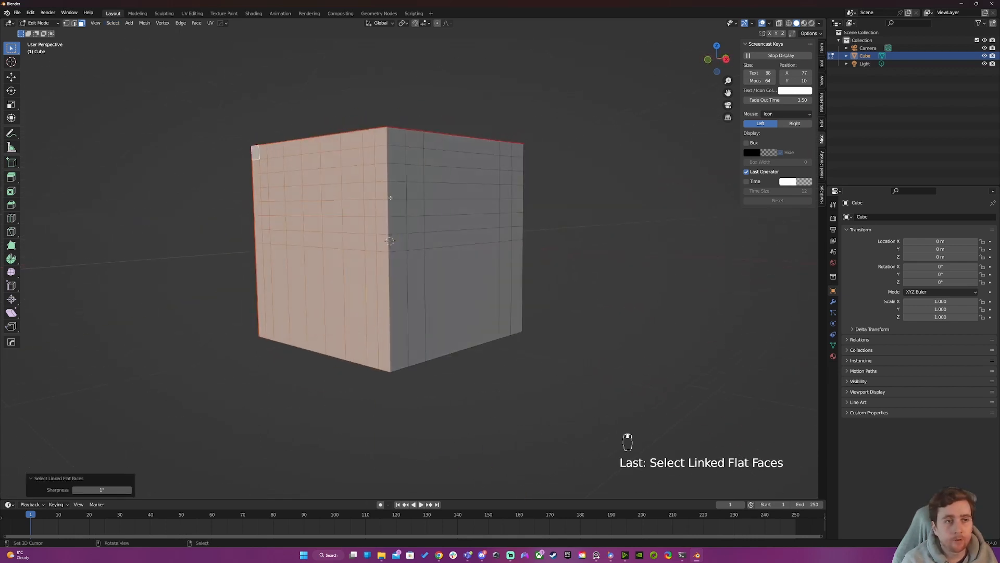
Assign the keyboard shortcut Ctrl+Shift+C to the Linked Flat Faces selection command.
{"action": "left_click", "coordinate": [113, 23]}
{"action": "mouse_move", "coordinate": [133, 160]}
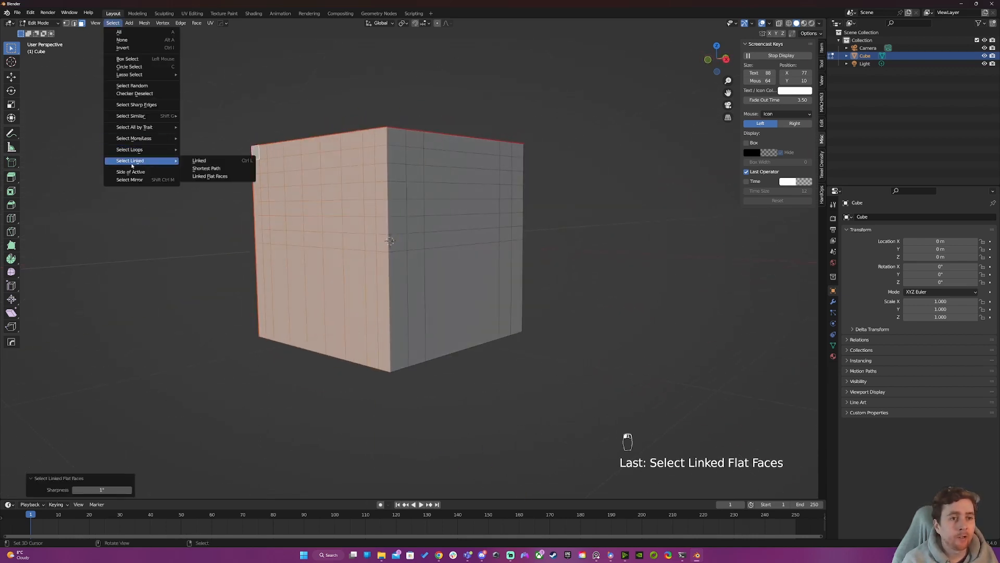
{"action": "right_click", "coordinate": [211, 176]}
{"action": "key", "text": "Escape"}
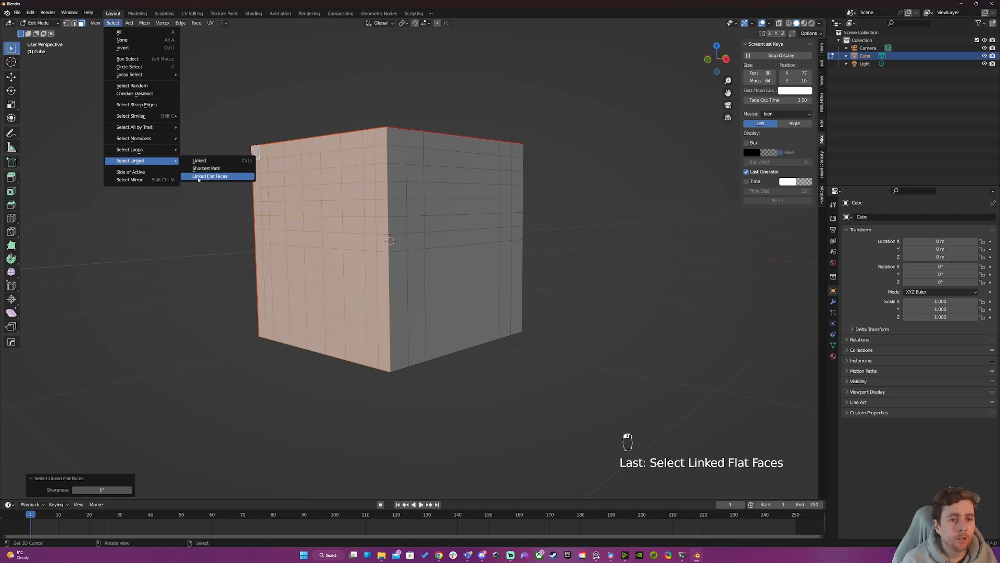
{"action": "right_click", "coordinate": [198, 179]}
{"action": "left_click", "coordinate": [196, 188]}
{"action": "key", "text": "ctrl+shift+c"}
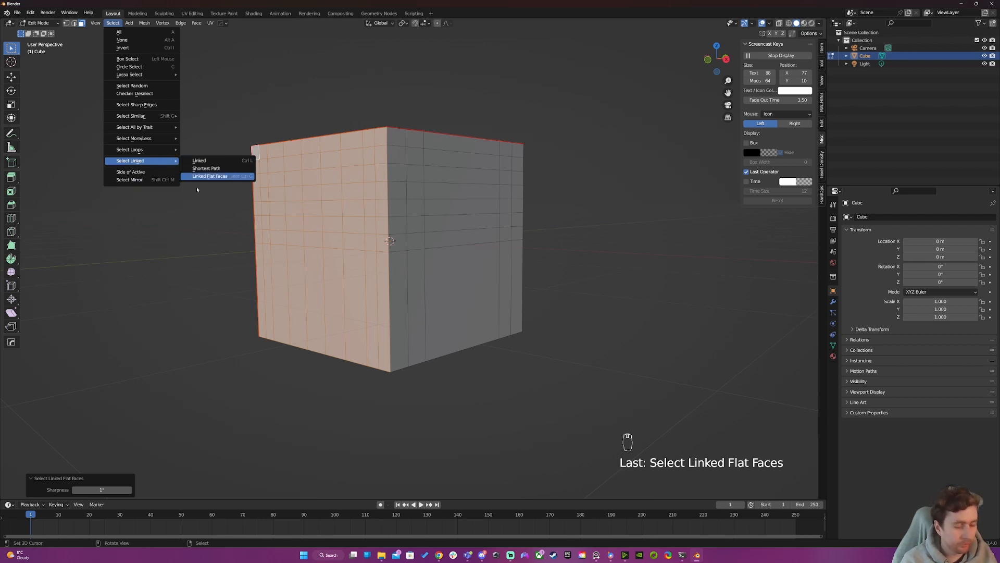
Clear the face selection on the cube.
{"action": "mouse_move", "coordinate": [365, 203]}
{"action": "middle_mouse_down"}
{"action": "mouse_move", "coordinate": [405, 226]}
{"action": "mouse_move", "coordinate": [380, 193]}
{"action": "middle_mouse_up"}
{"action": "key", "text": "a"}
{"action": "key", "text": "a"}
{"action": "key", "text": "a"}
{"action": "key", "text": "a"}
{"action": "key", "text": "a"}
{"action": "key", "text": "a"}
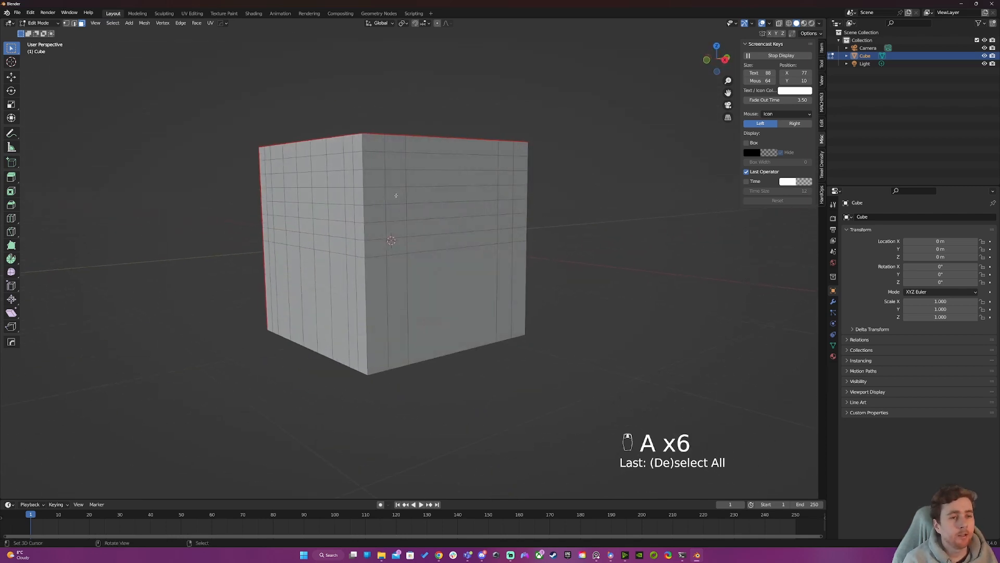
{"action": "middle_click_drag", "start_coordinate": [396, 196], "coordinate": [454, 172]}
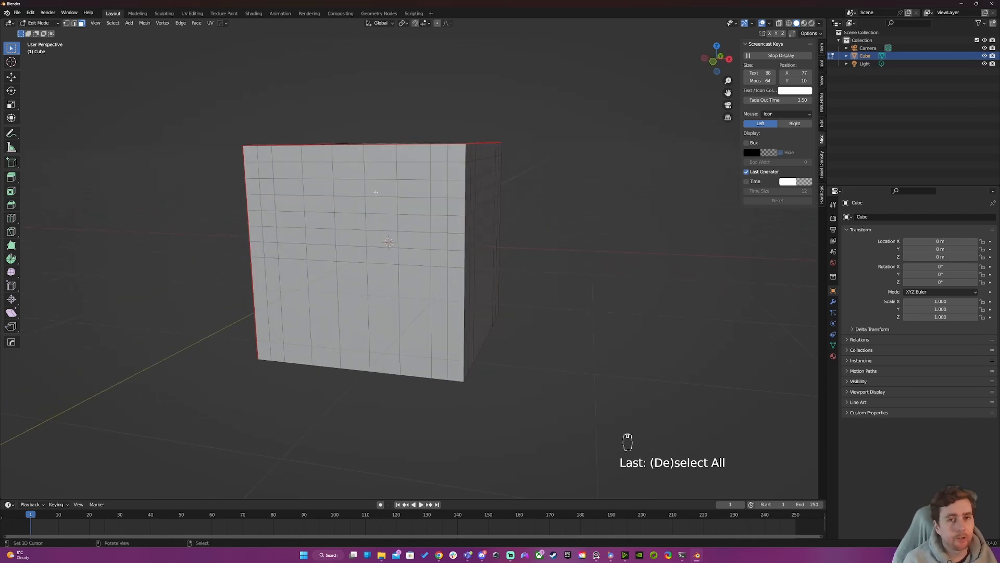
Select the corner face on the cube's unmarked front side and expand it to the whole side with Linked Flat Faces.
{"action": "middle_click_drag", "start_coordinate": [383, 145], "coordinate": [388, 179]}
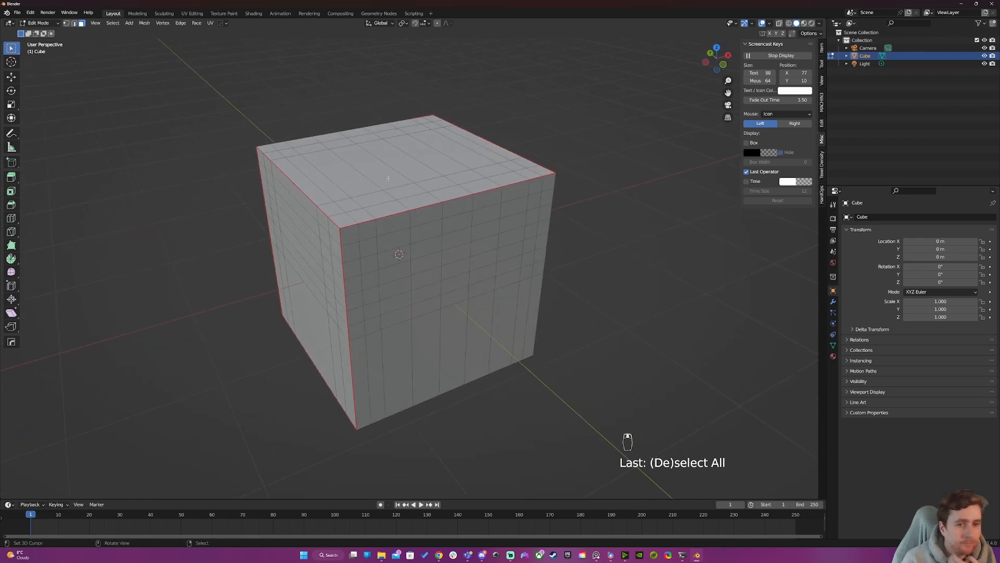
{"action": "left_click", "coordinate": [349, 237]}
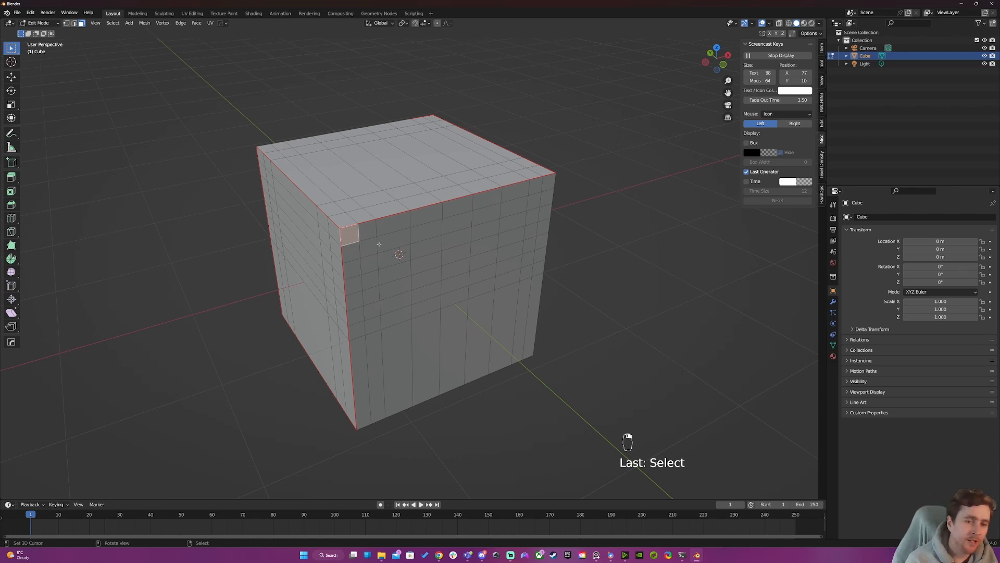
{"action": "middle_click_drag", "start_coordinate": [438, 255], "coordinate": [415, 211]}
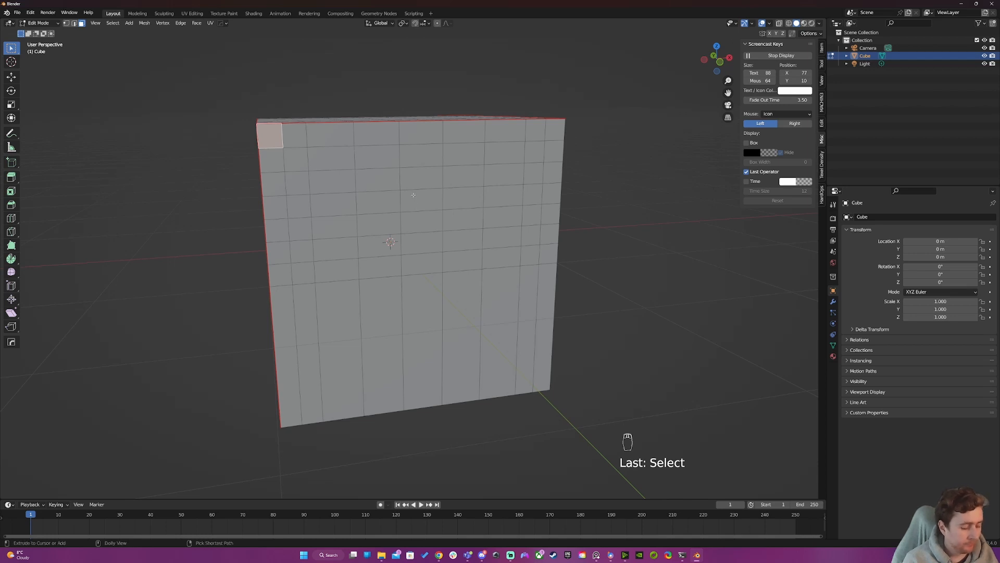
{"action": "key", "text": "ctrl+shift+g"}
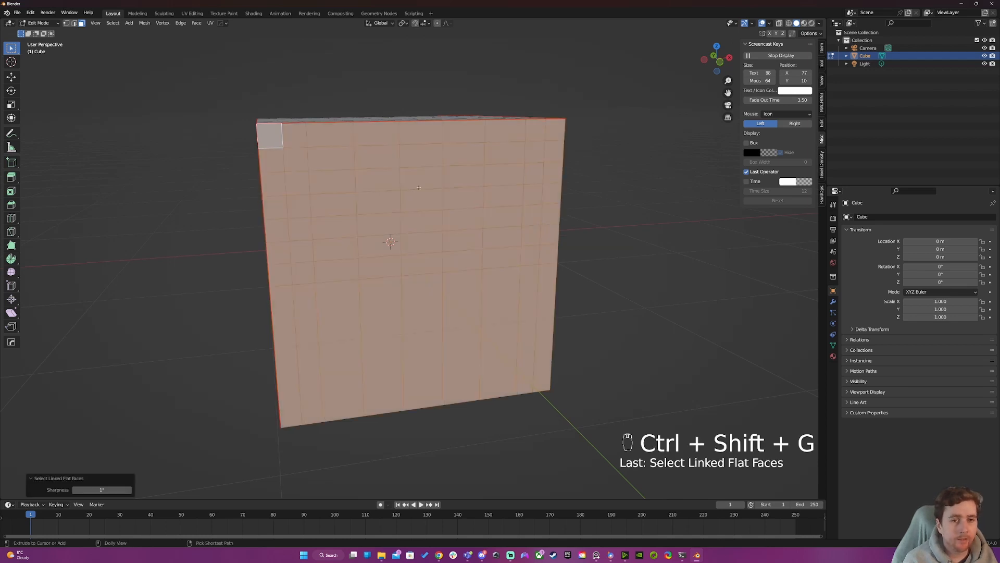
{"action": "middle_click_drag", "start_coordinate": [566, 123], "coordinate": [295, 63]}
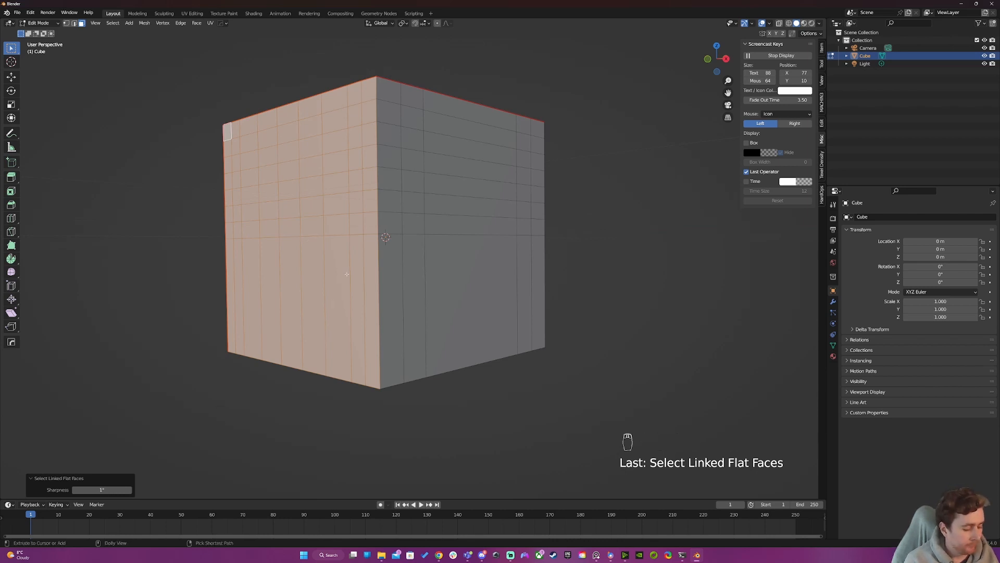
Convert the flat side selection to its boundary loop, mark that loop as a seam, and deselect everything.
{"action": "key", "text": "ctrl+shift+e"}
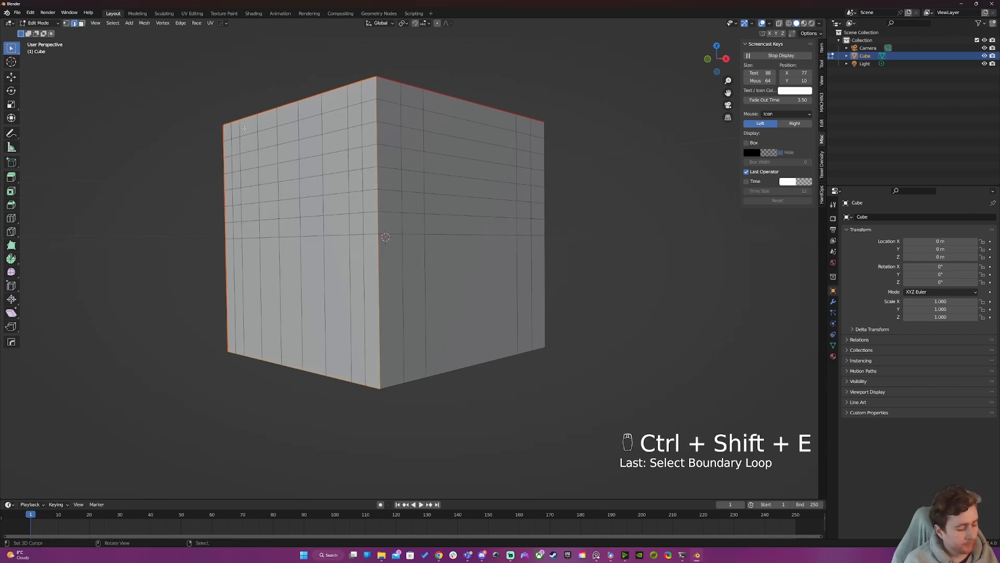
{"action": "key", "text": "ctrl+e"}
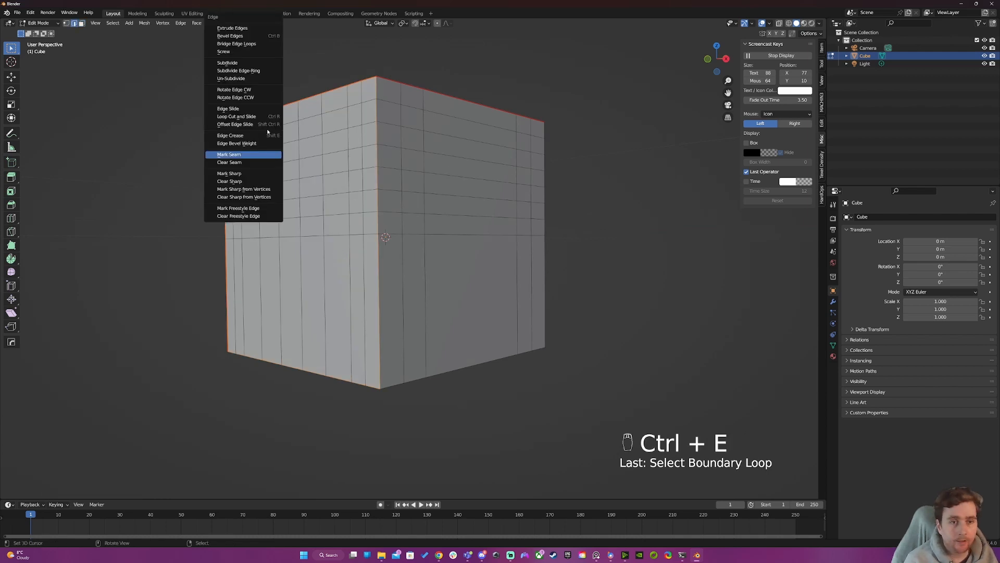
{"action": "left_click", "coordinate": [243, 157]}
{"action": "middle_click_drag", "start_coordinate": [312, 177], "coordinate": [442, 217]}
{"action": "key", "text": "a"}
{"action": "key", "text": "a"}
{"action": "key", "text": "a"}
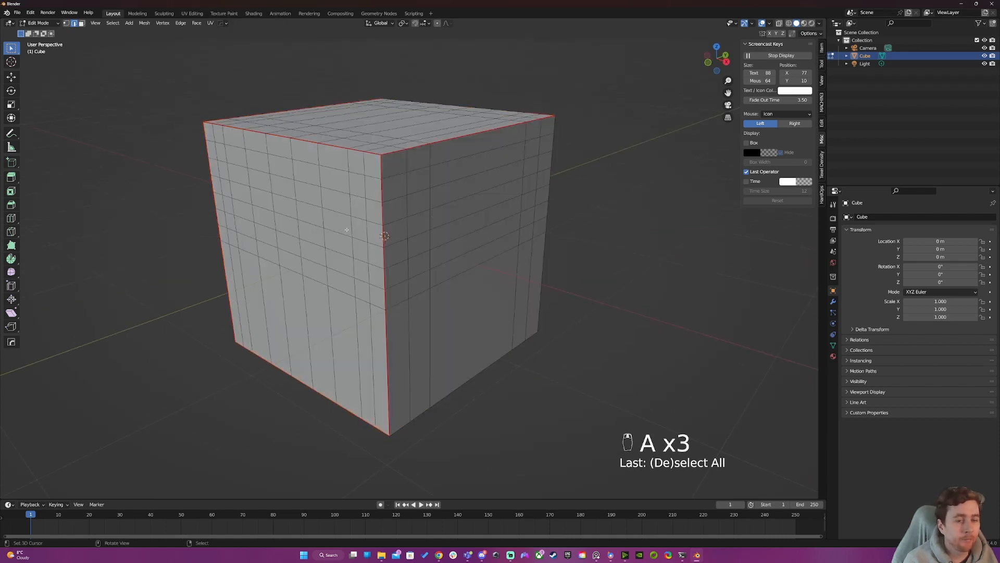
{"action": "key", "text": "a"}
{"action": "key", "text": "Tab"}
{"action": "key", "text": "x"}
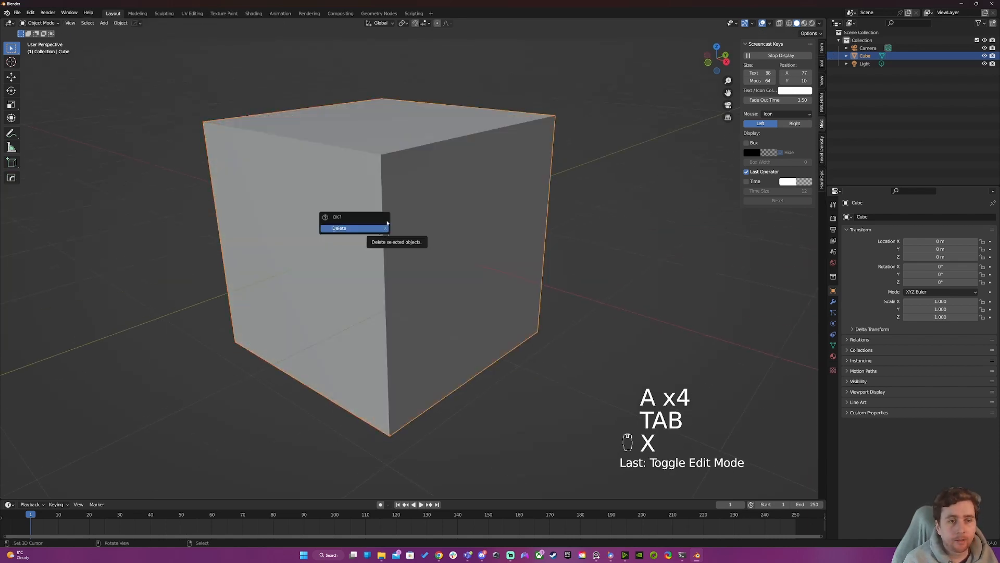
{"action": "key", "text": "Tab"}
Select the entire cube mesh, unwrap its UVs, and clear the selection.
{"action": "key", "text": "a"}
{"action": "key", "text": "a"}
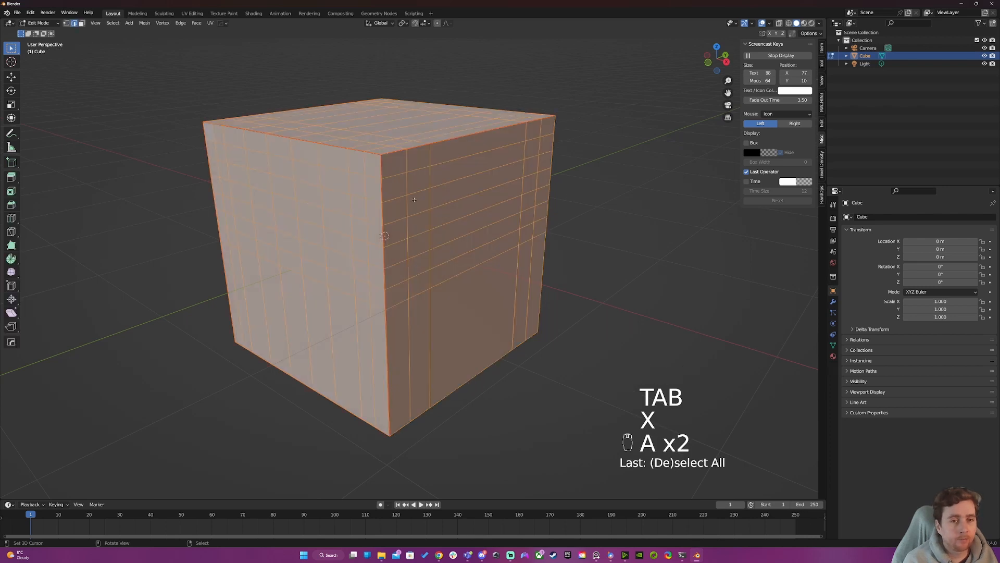
{"action": "key", "text": "u"}
{"action": "left_click", "coordinate": [414, 199]}
{"action": "middle_click_drag", "start_coordinate": [414, 199], "coordinate": [315, 226]}
{"action": "key", "text": "a"}
{"action": "key", "text": "a"}
{"action": "key", "text": "a"}
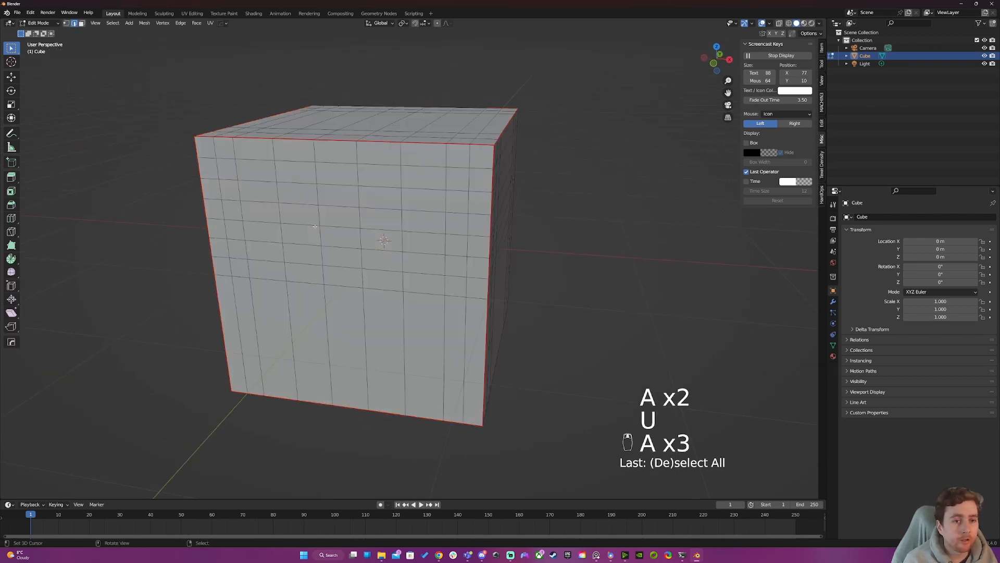
Examine the cube's unwrapped UV islands in the UV Editing workspace with the whole mesh selected, and return to Object Mode.
{"action": "left_click", "coordinate": [192, 13]}
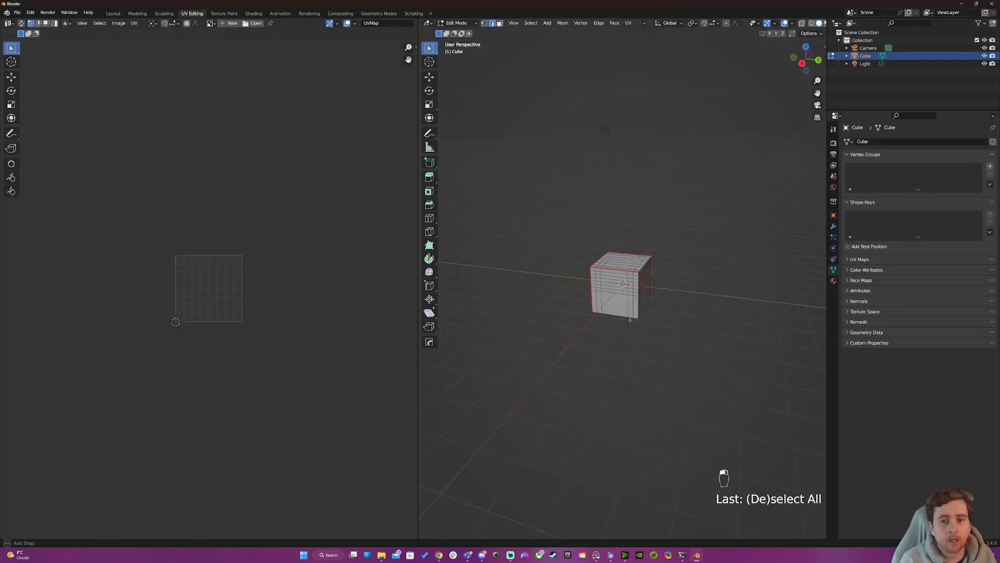
{"action": "middle_click_drag", "start_coordinate": [648, 309], "coordinate": [599, 308]}
{"action": "key", "text": "Tab"}
{"action": "key", "text": "Tab"}
{"action": "key", "text": "Tab"}
{"action": "key", "text": "a"}
{"action": "key", "text": "a"}
{"action": "key", "text": "a"}
{"action": "key", "text": "a"}
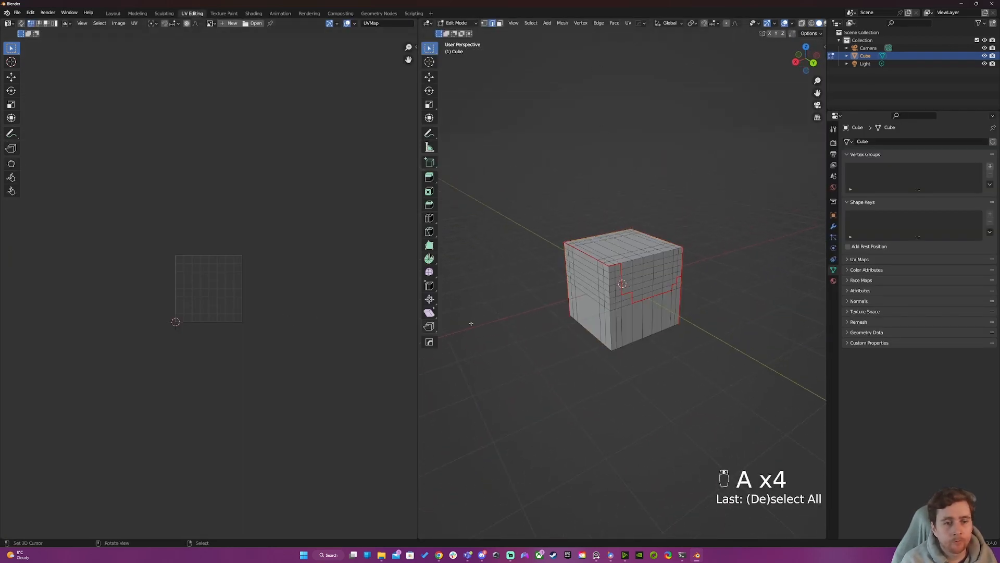
{"action": "key", "text": "a"}
{"action": "scroll", "coordinate": [293, 305], "scroll_direction": "up", "scroll_amount": 6}
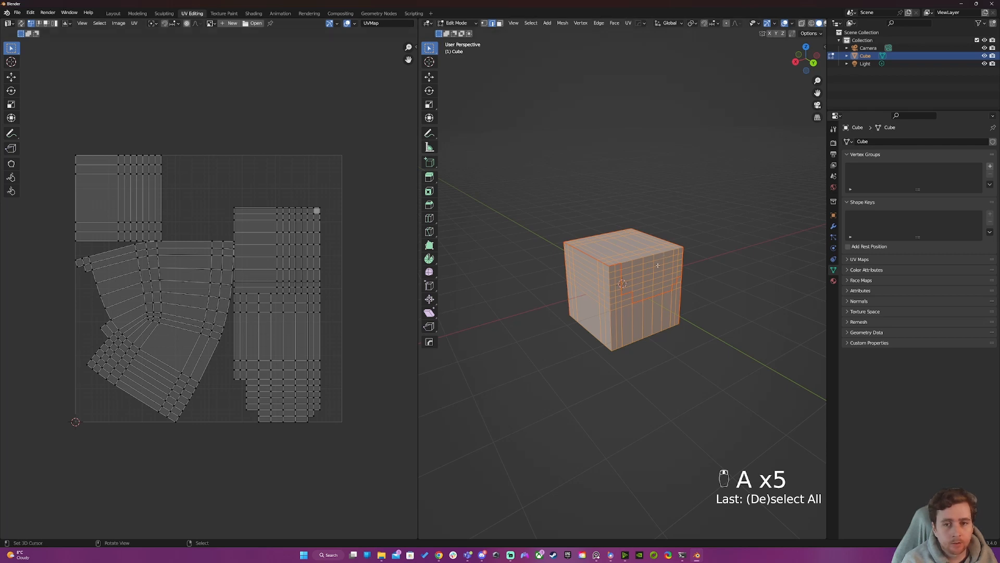
{"action": "middle_click_drag", "start_coordinate": [625, 292], "coordinate": [664, 260]}
{"action": "key", "text": "Tab"}
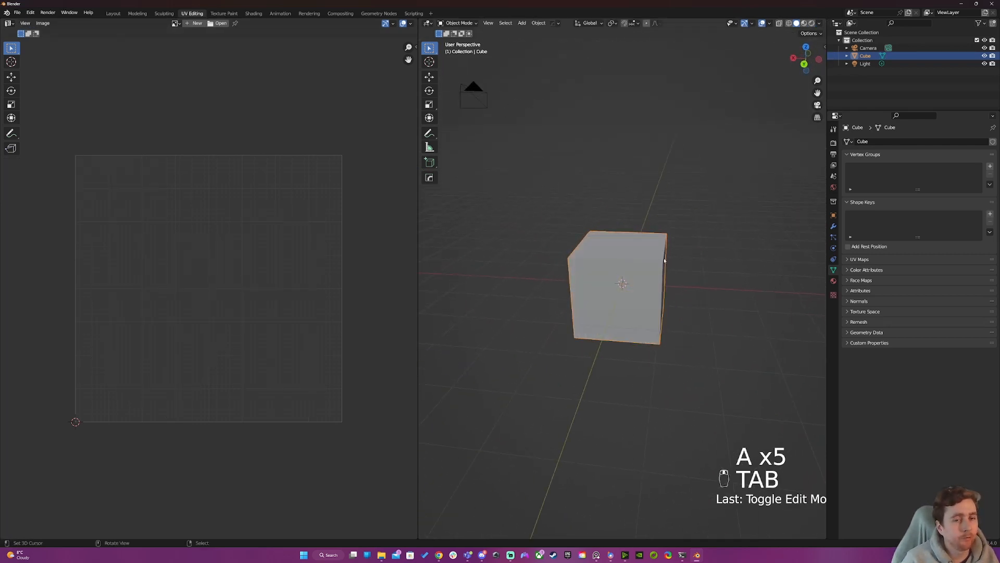
Switch back to the Layout workspace and deselect all objects, leaving the file unsaved.
{"action": "left_click", "coordinate": [113, 13]}
{"action": "key", "text": "ctrl+s"}
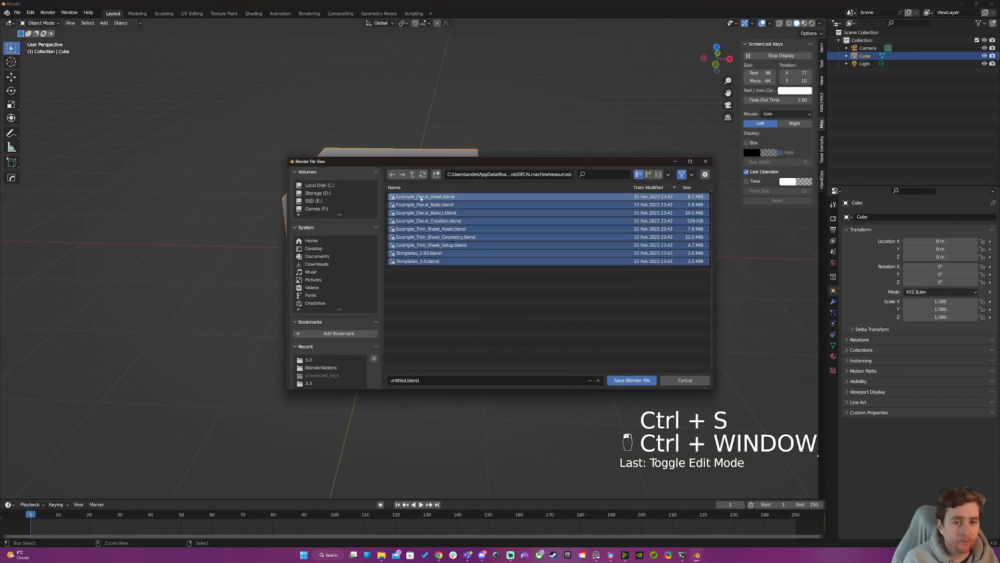
{"action": "key", "text": "a"}
{"action": "key", "text": "a"}
{"action": "key", "text": "a"}
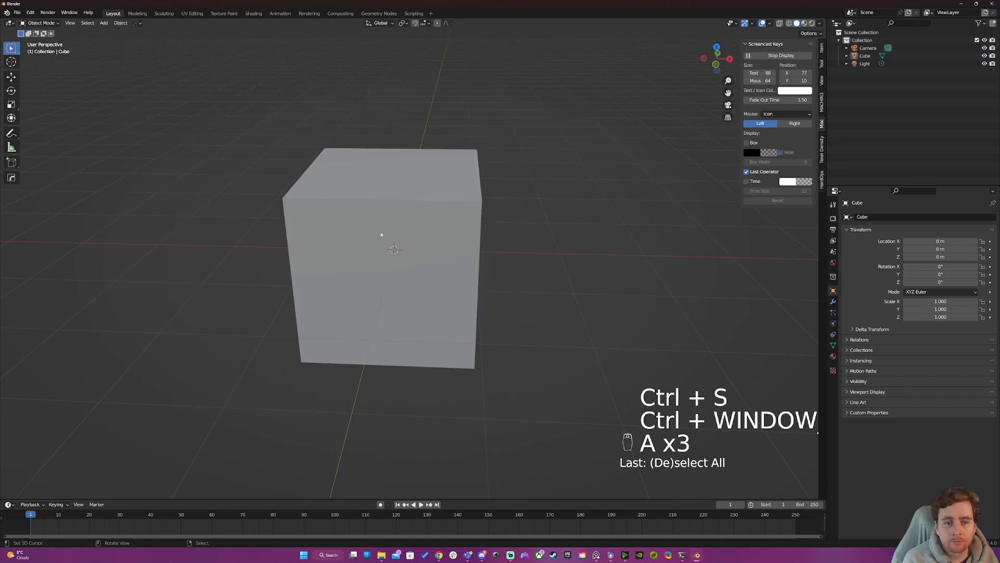
{"action": "middle_click_drag", "start_coordinate": [382, 232], "coordinate": [441, 212]}
Duplicate the cube and move the copy about 2.9 m in the negative X direction.
{"action": "right_click", "coordinate": [387, 189]}
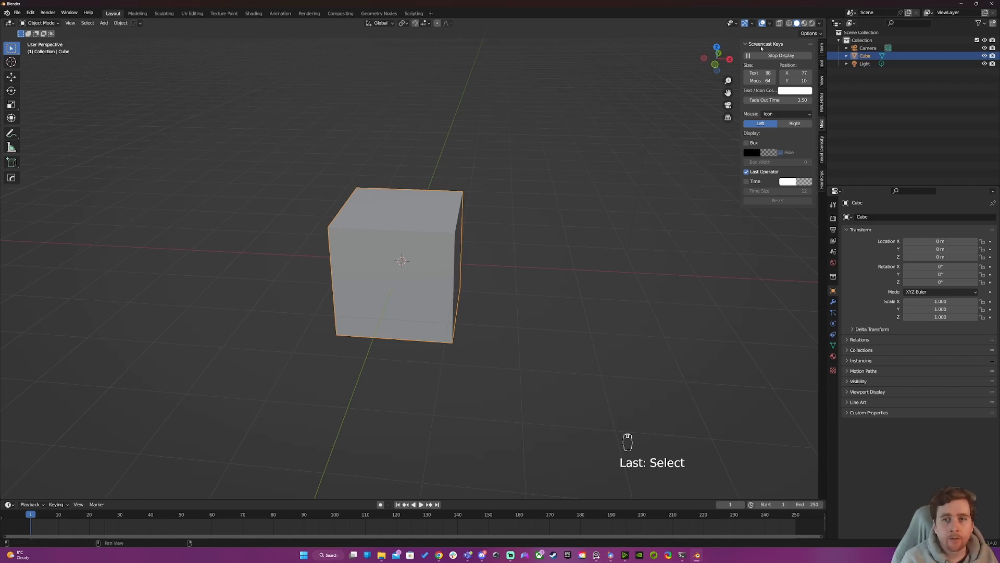
{"action": "key", "text": "shift+d"}
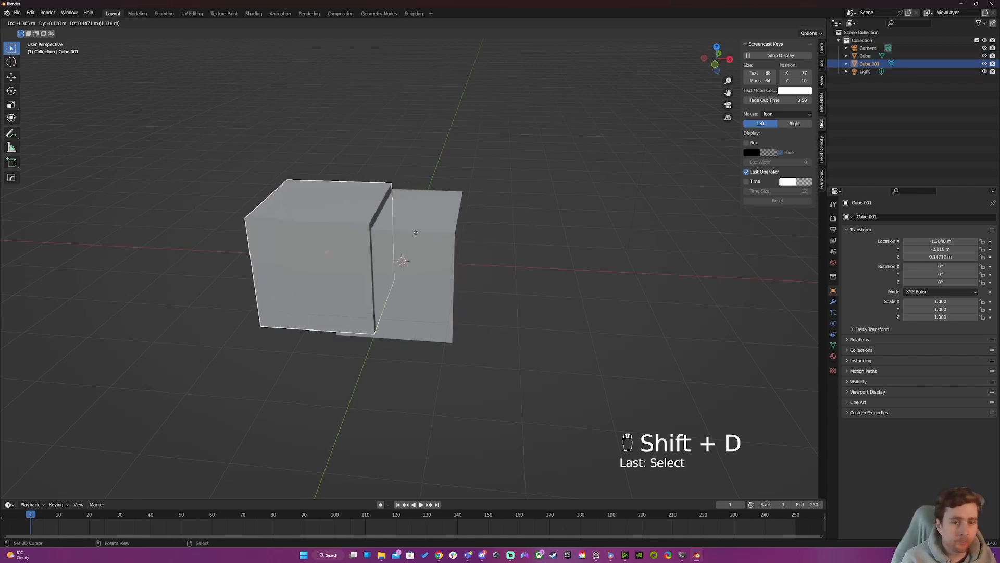
{"action": "key", "text": "x"}
Recalculate the normals of the duplicated cube's entire mesh to face outside.
{"action": "key", "text": "Tab"}
{"action": "key", "text": "a"}
{"action": "key", "text": "a"}
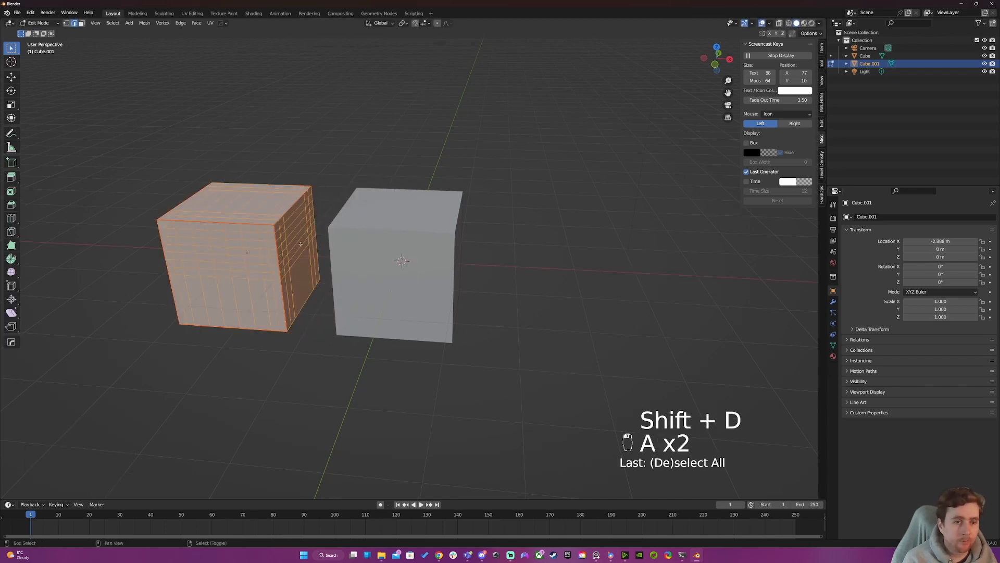
{"action": "key", "text": "shift+n"}
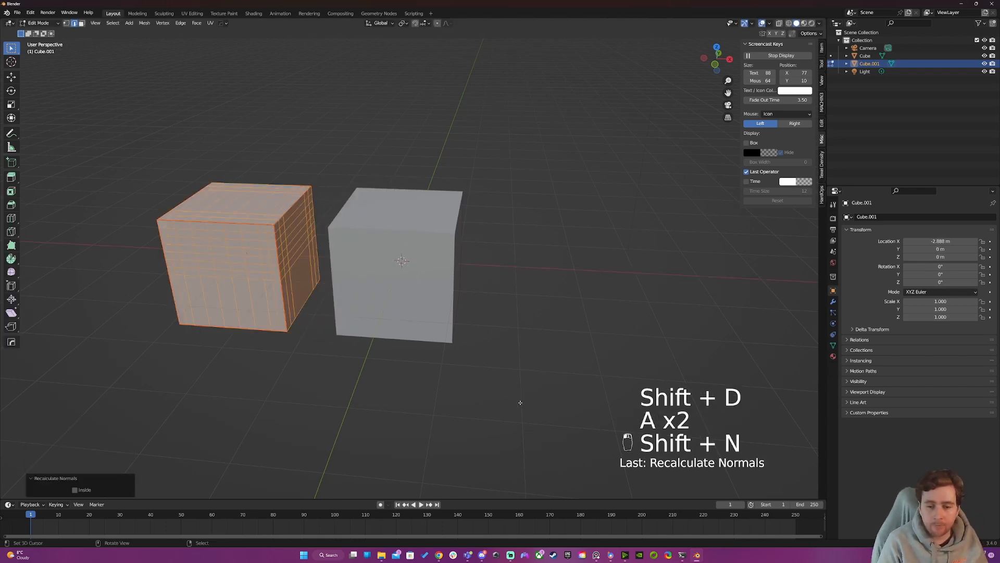
Launch Blender 3.3.0 LTS from Blender Launcher and dismiss its splash screen.
{"action": "left_click", "coordinate": [610, 555]}
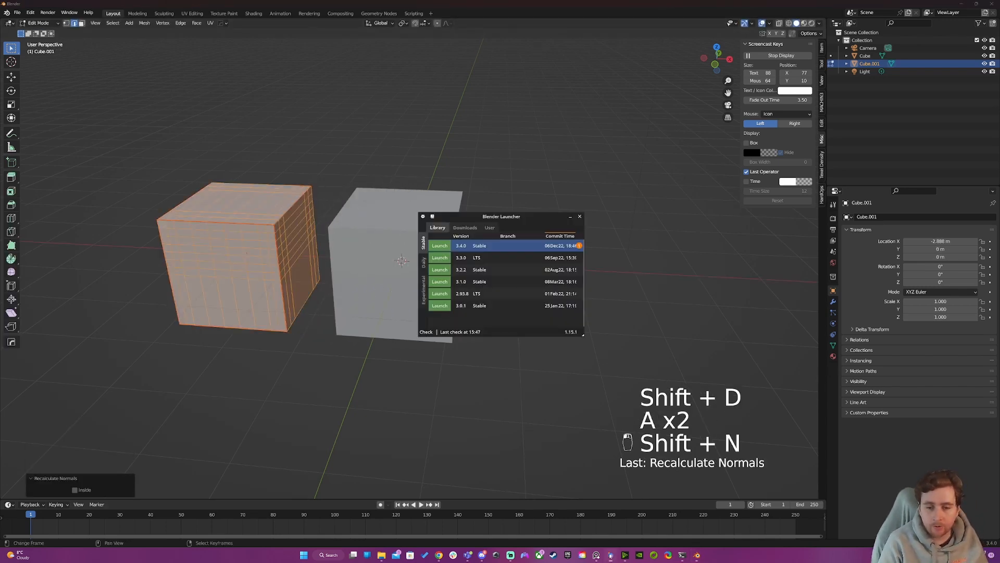
{"action": "left_click", "coordinate": [439, 259]}
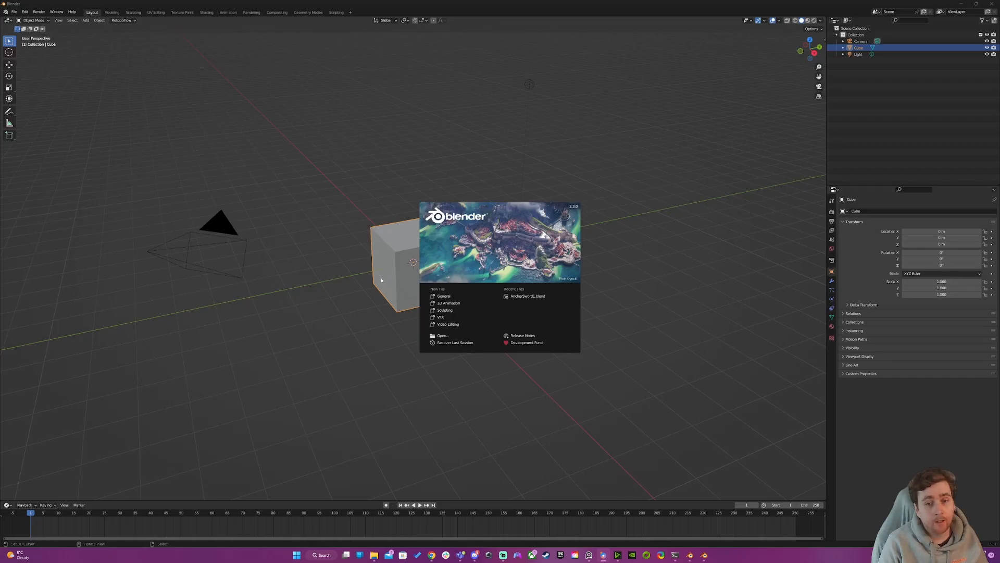
{"action": "left_click", "coordinate": [408, 265]}
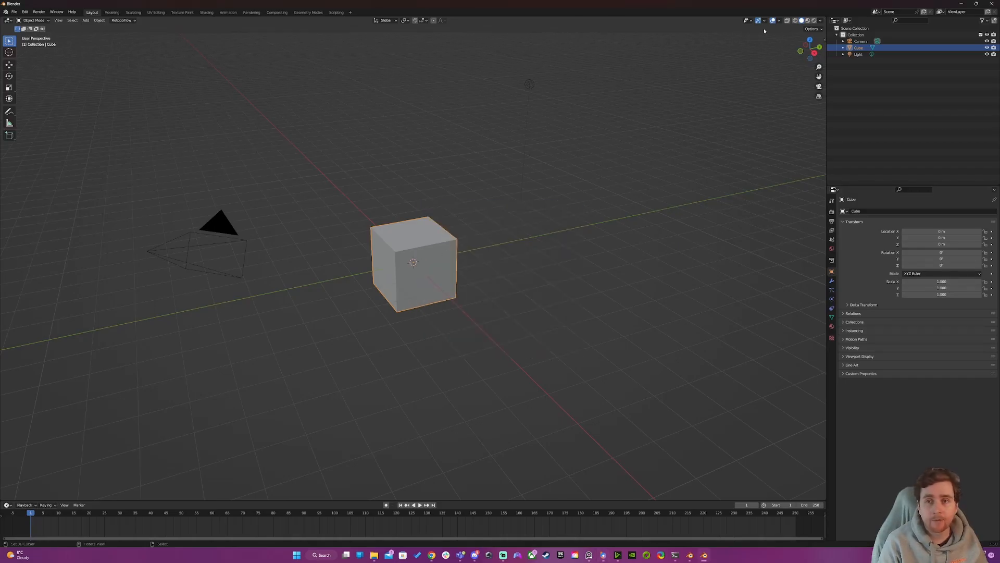
Turn on the Face Orientation overlay in the viewport.
{"action": "left_click", "coordinate": [779, 20]}
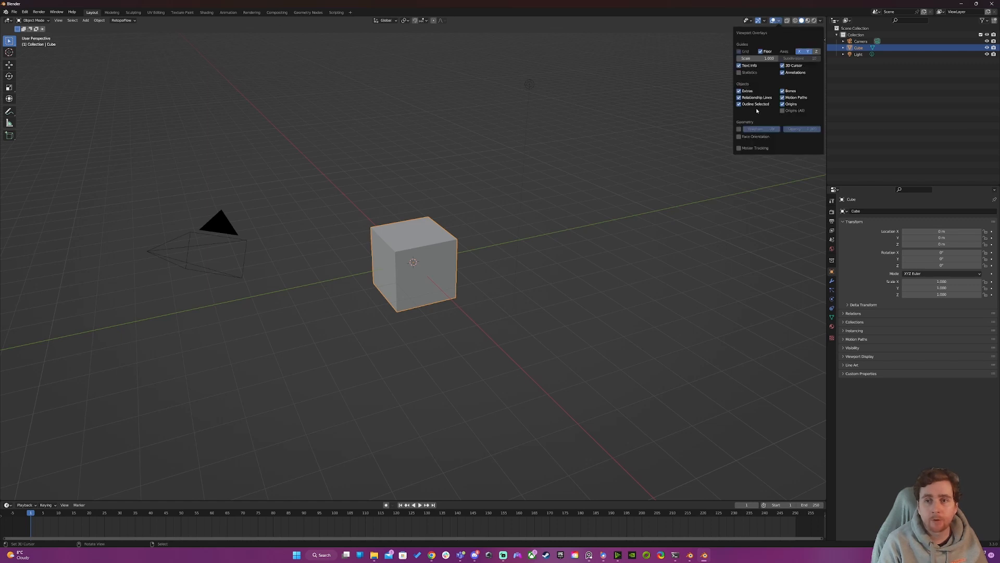
{"action": "left_click", "coordinate": [747, 137]}
{"action": "middle_click_drag", "start_coordinate": [360, 304], "coordinate": [362, 341]}
{"action": "scroll", "coordinate": [373, 295], "scroll_direction": "up", "scroll_amount": 4}
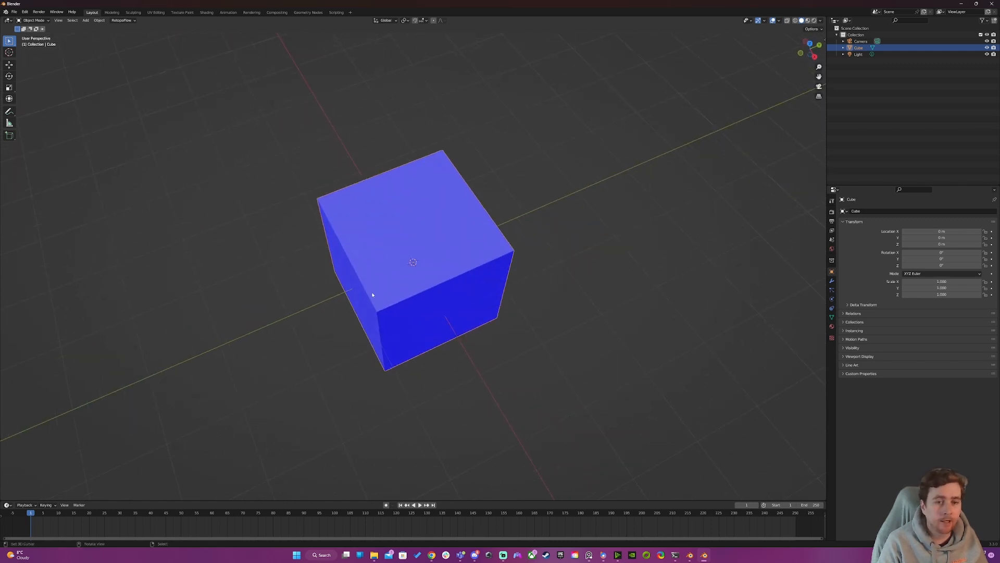
Extrude one side face of the default cube outward to form an elongated box.
{"action": "key", "text": "Tab"}
{"action": "key", "text": "3"}
{"action": "right_click", "coordinate": [355, 285]}
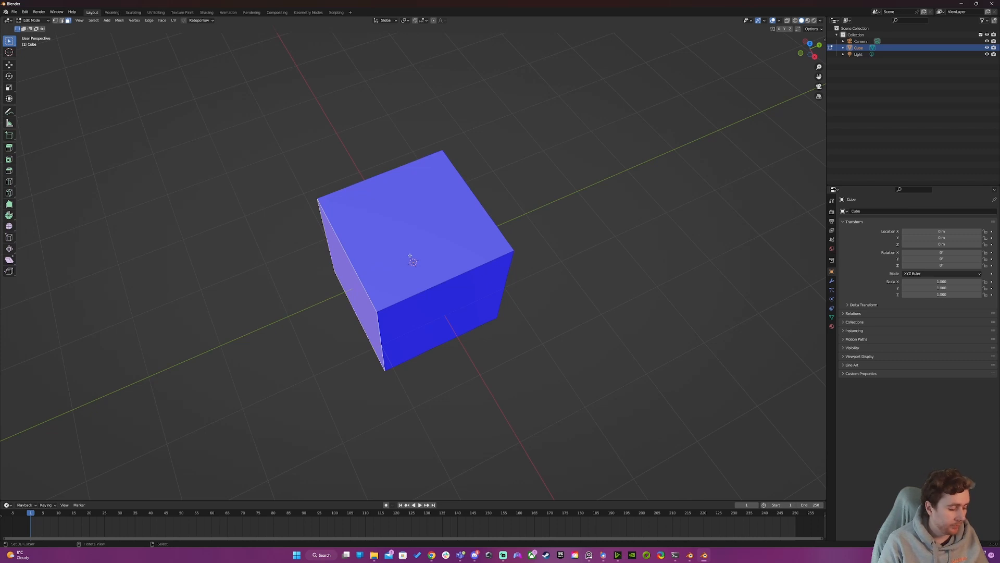
{"action": "key", "text": "e"}
{"action": "left_click", "coordinate": [304, 301]}
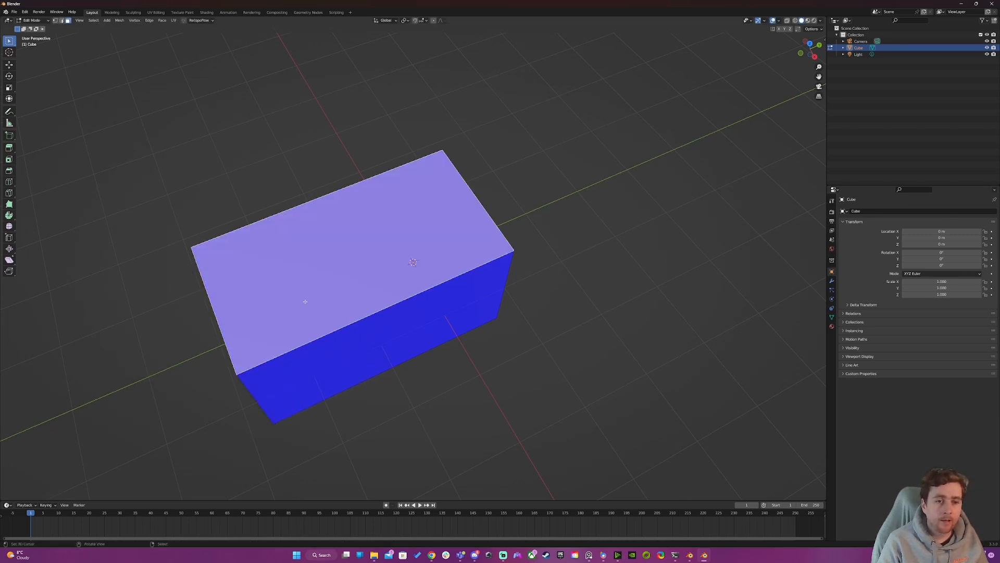
Inset the box's top face and extrude the inner face downward to form a rectangular recess.
{"action": "middle_click_drag", "start_coordinate": [305, 301], "coordinate": [462, 231]}
{"action": "key", "text": "i"}
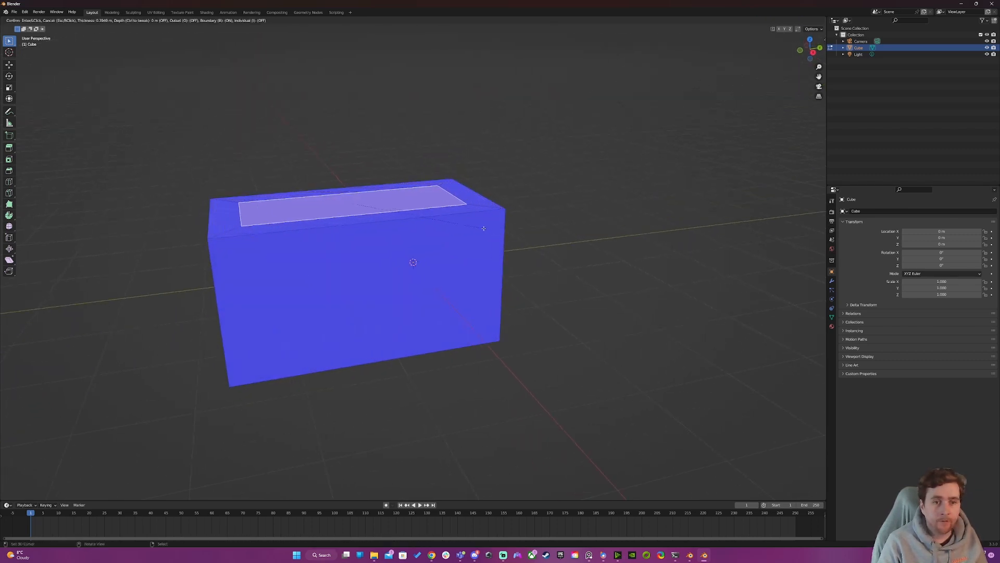
{"action": "left_click", "coordinate": [477, 221]}
{"action": "key", "text": "e"}
{"action": "left_click", "coordinate": [381, 228]}
{"action": "middle_click_drag", "start_coordinate": [382, 229], "coordinate": [438, 277]}
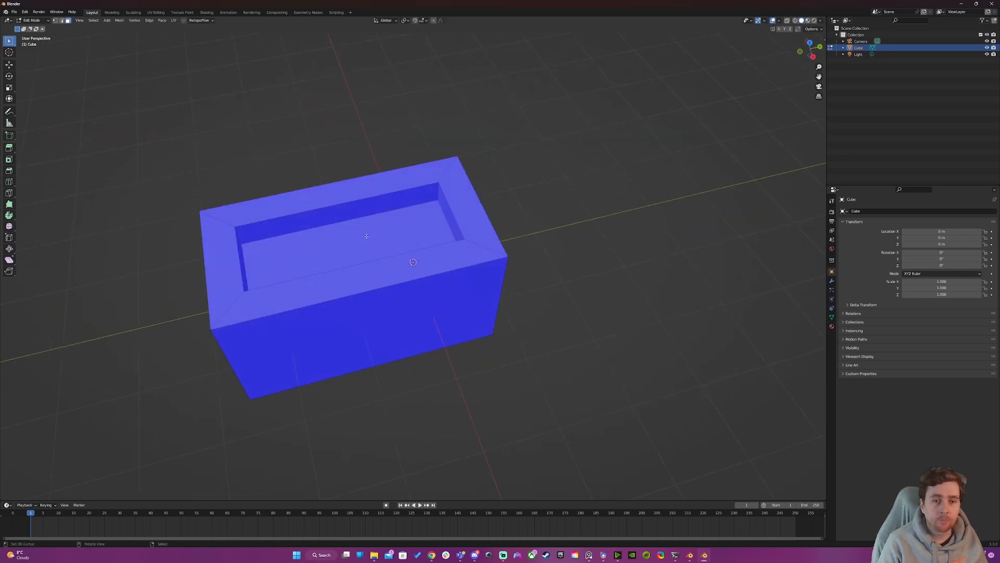
Duplicate the recess's floor face and raise the copy along Z above the box.
{"action": "key", "text": "shift+d"}
{"action": "key", "text": "z"}
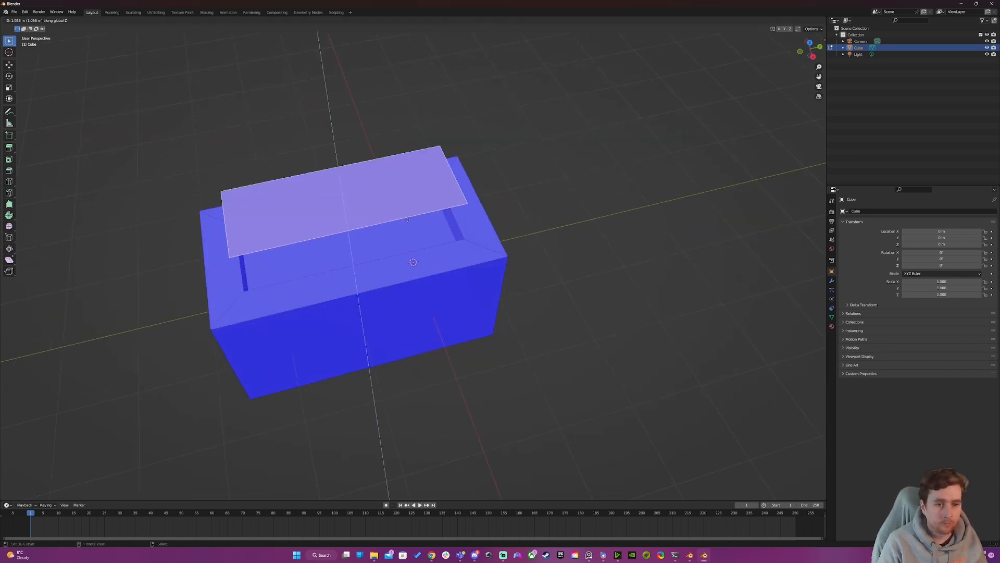
{"action": "left_click", "coordinate": [417, 217]}
{"action": "middle_click_drag", "start_coordinate": [398, 261], "coordinate": [388, 234]}
Extrude the raised duplicate face downward into a floating block above the recess, and clear the selection.
{"action": "key", "text": "e"}
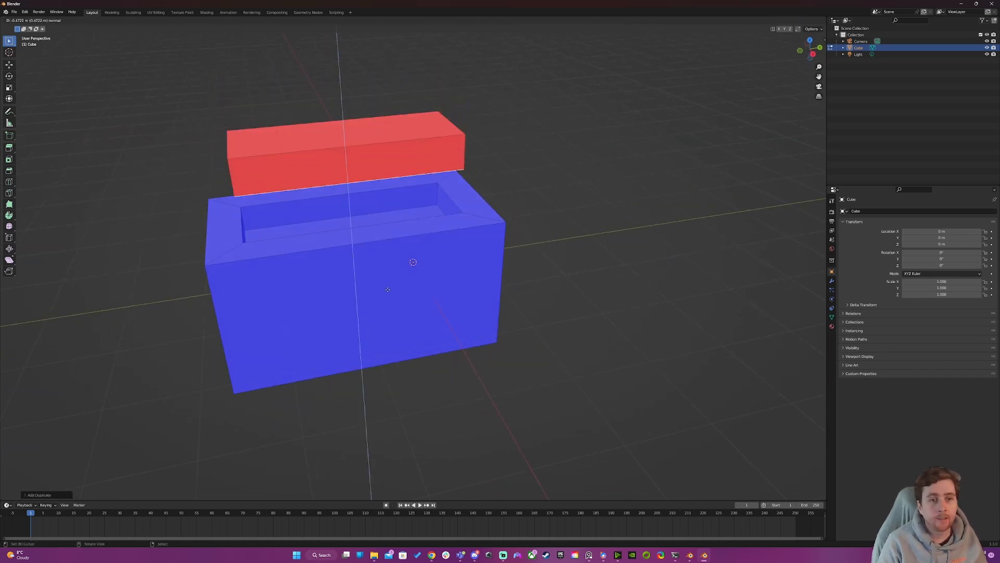
{"action": "left_click", "coordinate": [383, 298]}
{"action": "key", "text": "a"}
{"action": "key", "text": "a"}
Inspect the face orientation colours of the box and the floating block in Object Mode with nothing selected.
{"action": "middle_click_drag", "start_coordinate": [479, 292], "coordinate": [389, 263]}
{"action": "key", "text": "Tab"}
{"action": "middle_click_drag", "start_coordinate": [427, 232], "coordinate": [406, 257]}
{"action": "key", "text": "a"}
{"action": "key", "text": "a"}
{"action": "scroll", "coordinate": [386, 268], "scroll_direction": "down", "scroll_amount": 3}
{"action": "scroll", "coordinate": [406, 257], "scroll_direction": "up", "scroll_amount": 4}
{"action": "middle_click_drag", "start_coordinate": [343, 239], "coordinate": [383, 246]}
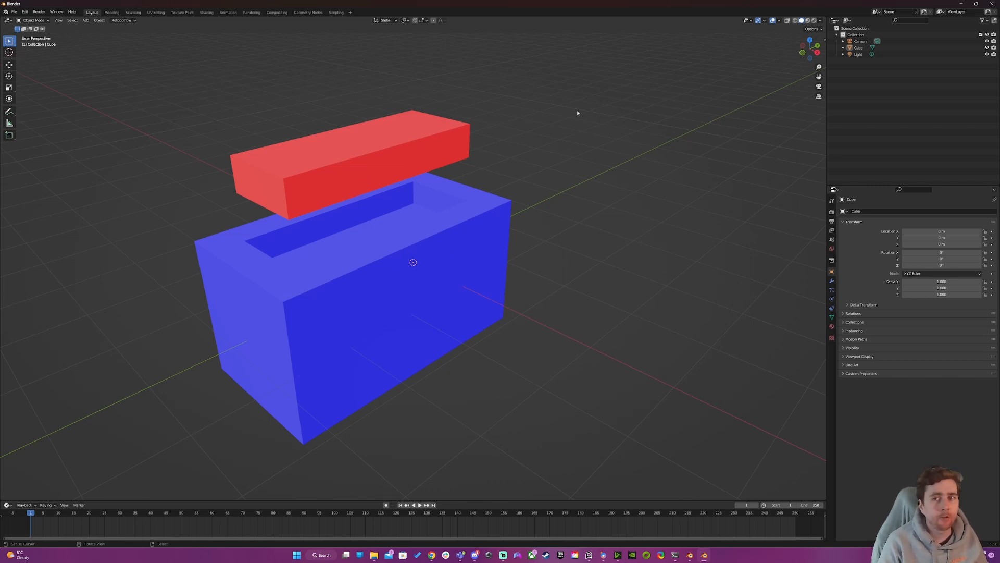
Turn off the Face Orientation overlay, and close this Blender window to return to the other Blender scene with two cubes.
{"action": "left_click", "coordinate": [764, 20]}
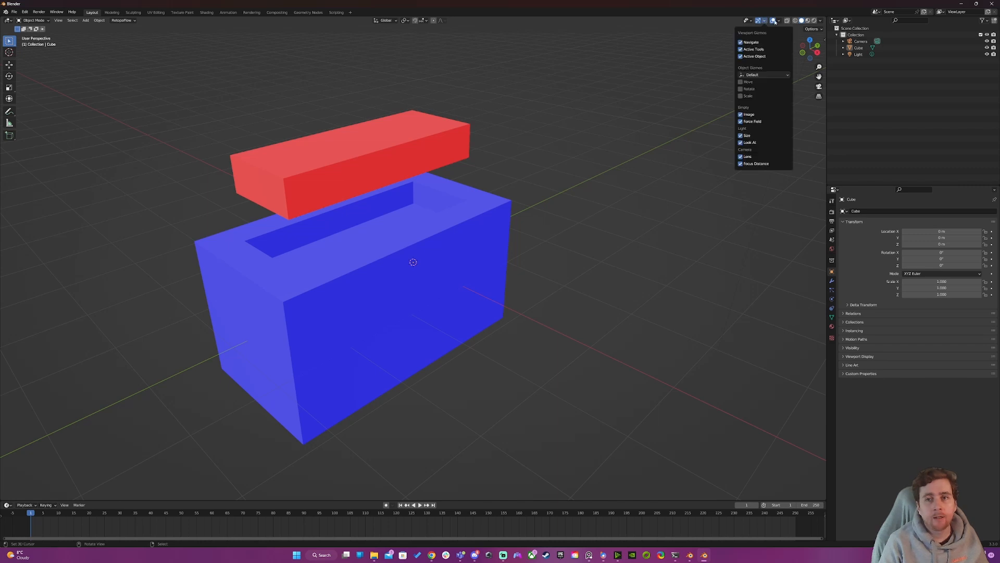
{"action": "left_click", "coordinate": [779, 21]}
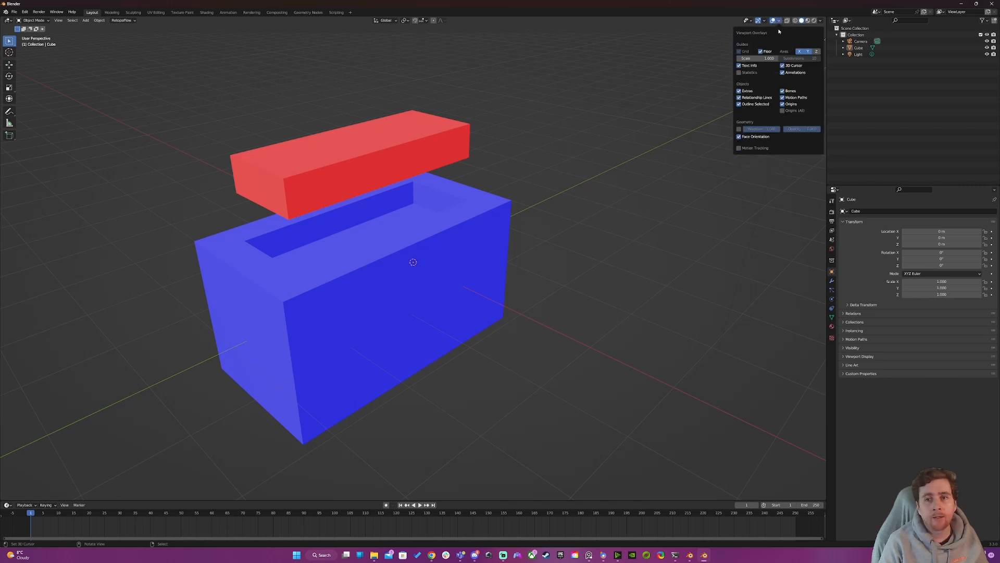
{"action": "left_click", "coordinate": [746, 137]}
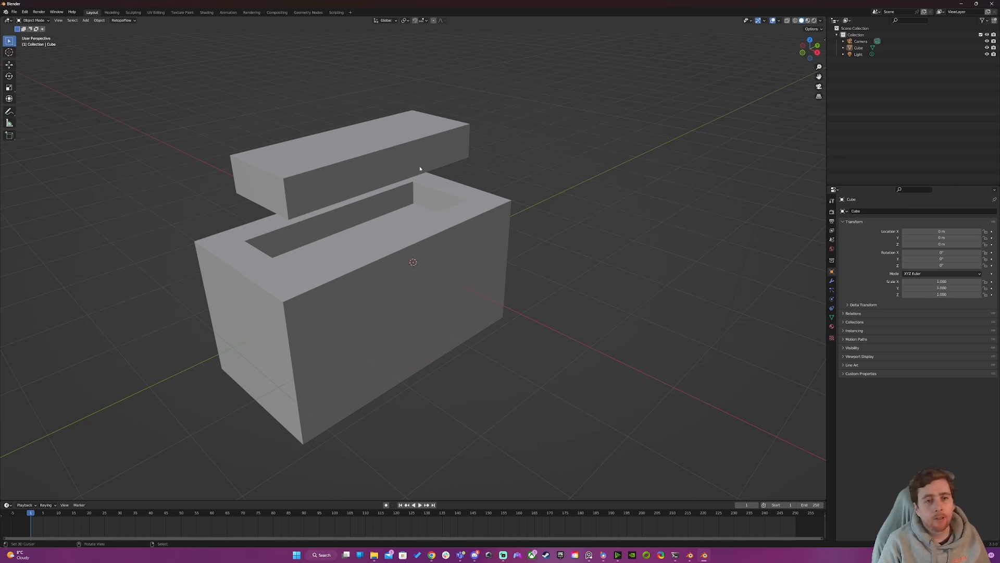
{"action": "left_click", "coordinate": [367, 150]}
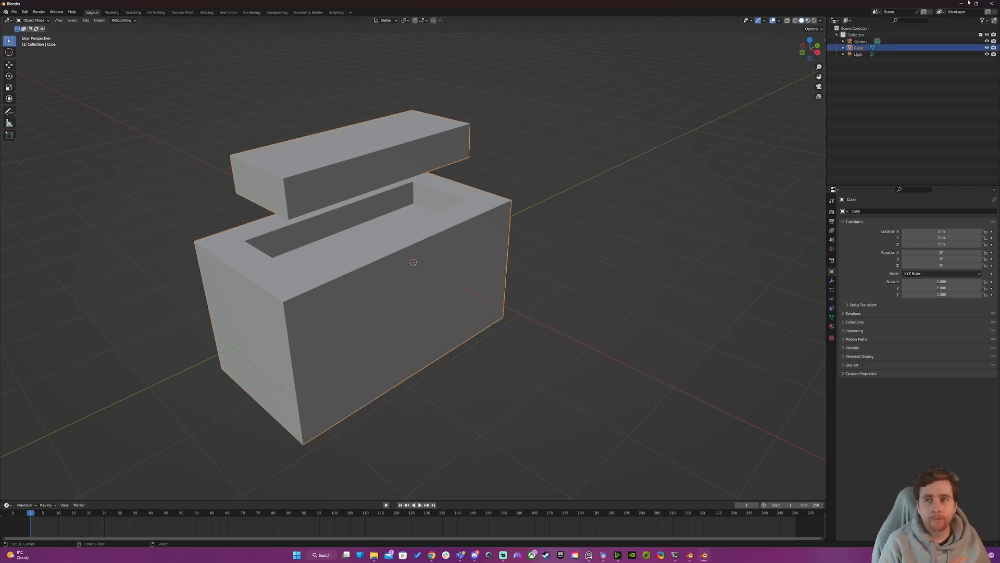
{"action": "left_click", "coordinate": [992, 3]}
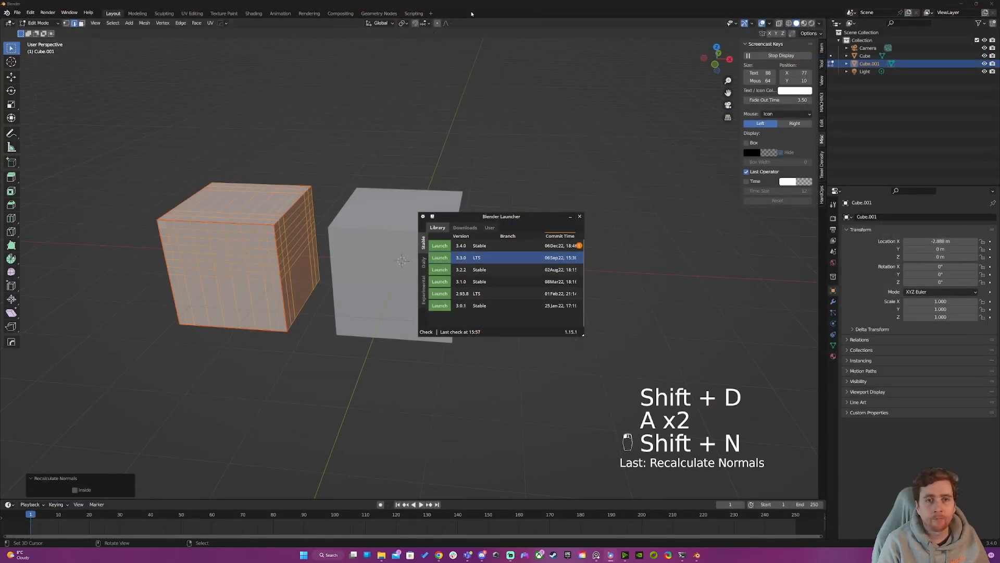
{"action": "left_click", "coordinate": [472, 13]}
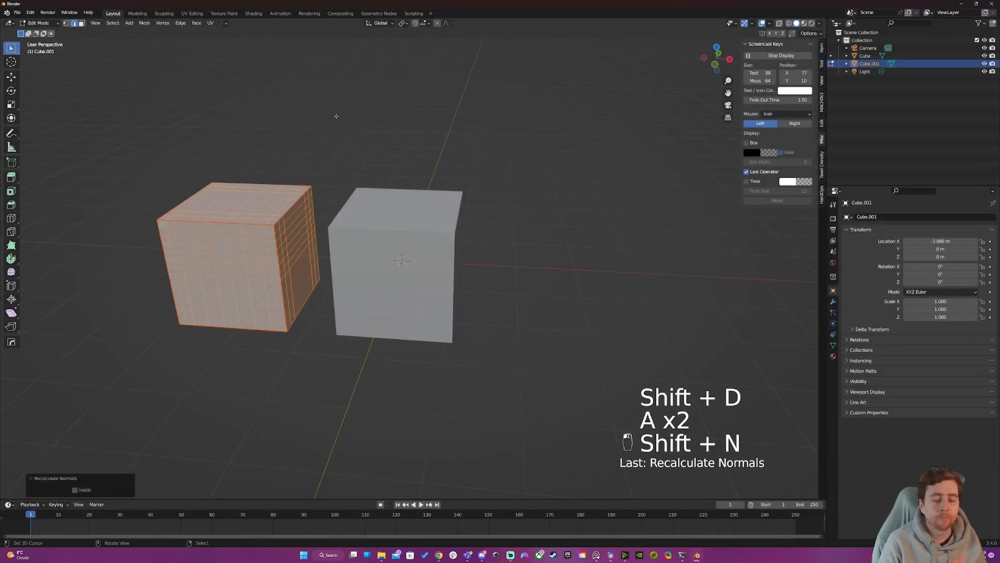
Recalculate the normals on all of the duplicated cube's faces, flip them, and return to Object Mode.
{"action": "key", "text": "Tab"}
{"action": "key", "text": "Tab"}
{"action": "key", "text": "a"}
{"action": "key", "text": "a"}
{"action": "key", "text": "a"}
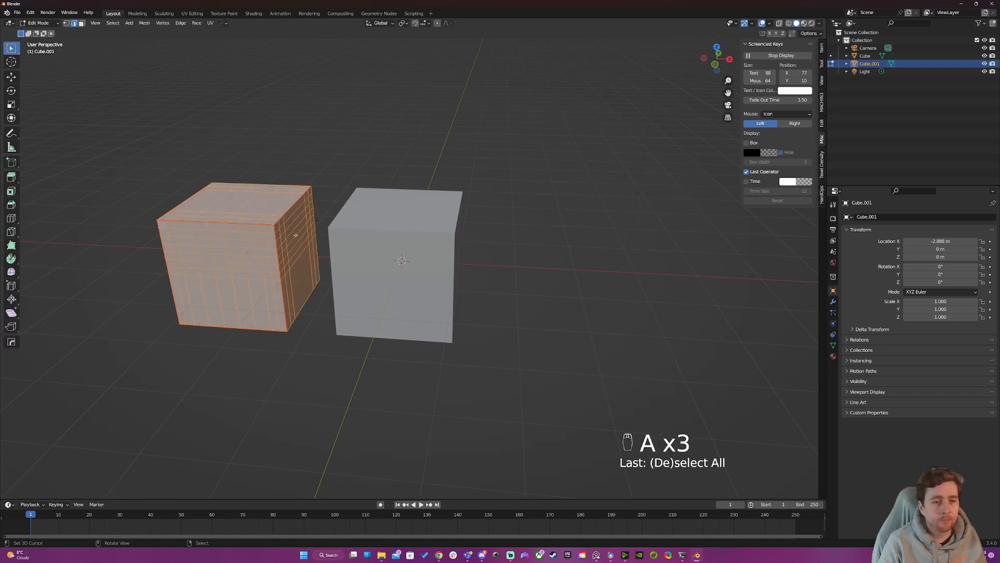
{"action": "key", "text": "shift+n"}
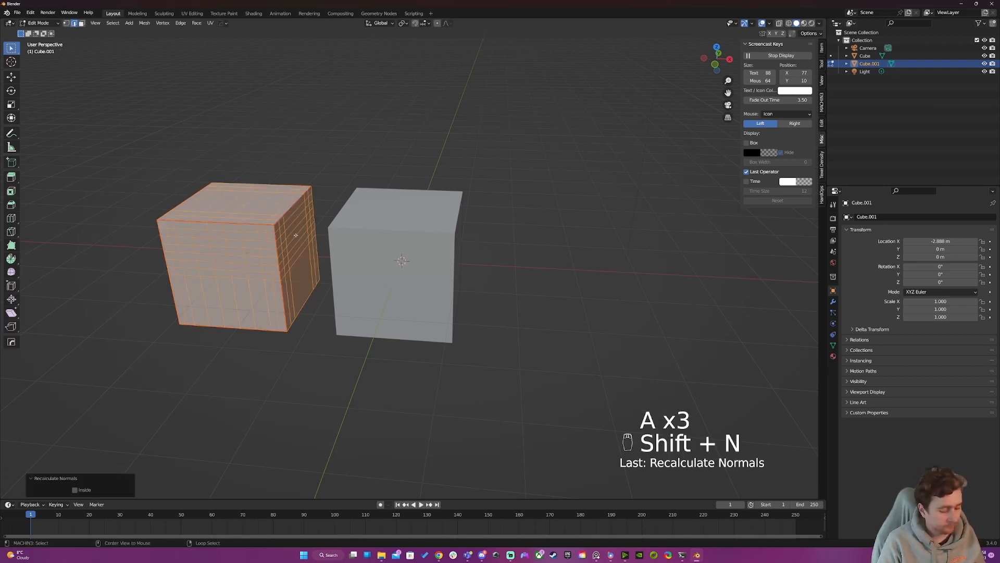
{"action": "key", "text": "alt+n"}
{"action": "left_click", "coordinate": [292, 235]}
{"action": "key", "text": "Tab"}
Enable the Face Orientation overlay for the two-cube scene and clear the object selection.
{"action": "right_click", "coordinate": [277, 250]}
{"action": "right_click", "coordinate": [401, 244]}
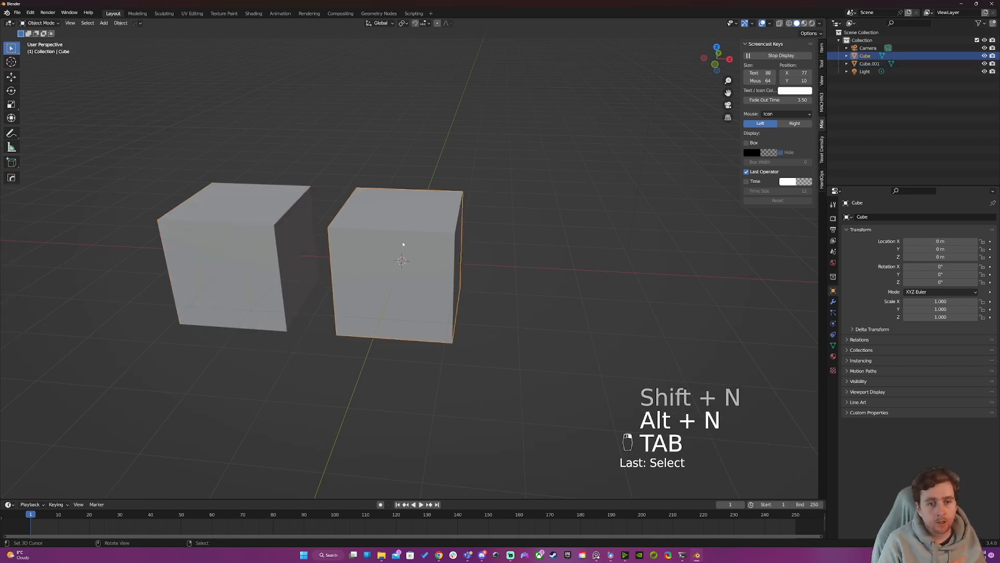
{"action": "right_click", "coordinate": [294, 244]}
{"action": "left_click", "coordinate": [769, 24]}
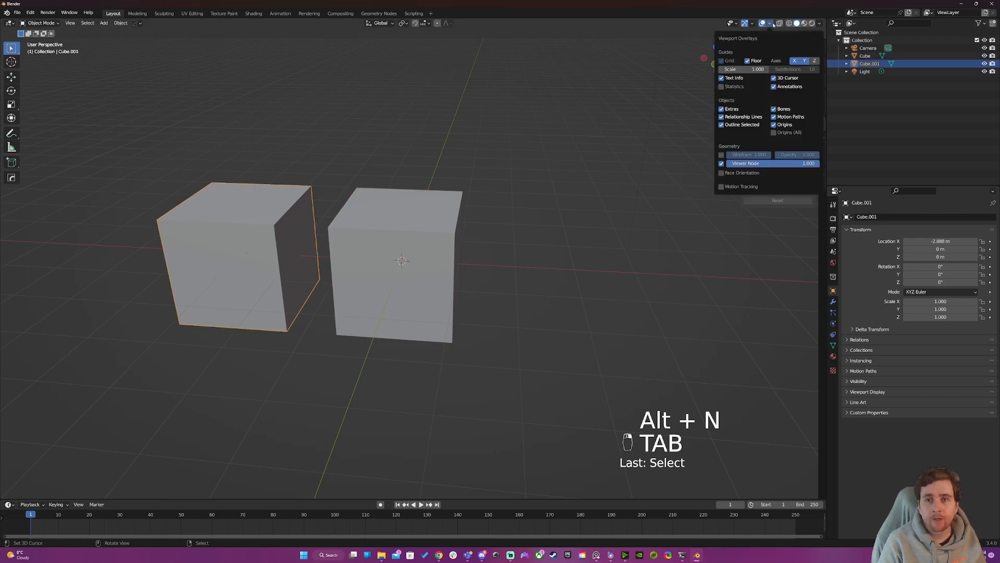
{"action": "left_click", "coordinate": [735, 172]}
{"action": "key", "text": "a"}
{"action": "key", "text": "a"}
{"action": "key", "text": "a"}
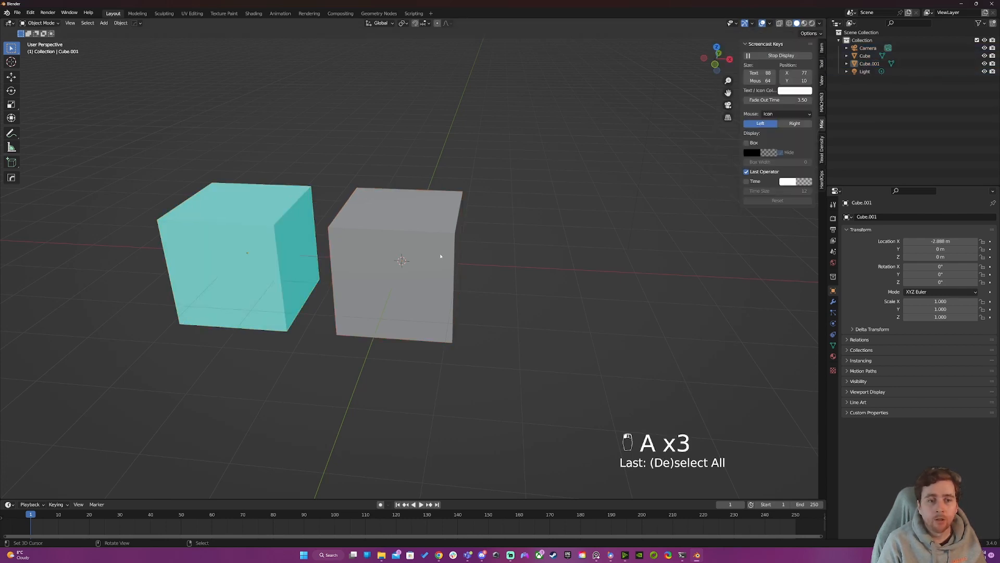
Compare the face orientation colours of the two cubes from different angles, selecting each cube in turn.
{"action": "middle_click_drag", "start_coordinate": [439, 252], "coordinate": [391, 300]}
{"action": "left_click", "coordinate": [338, 213]}
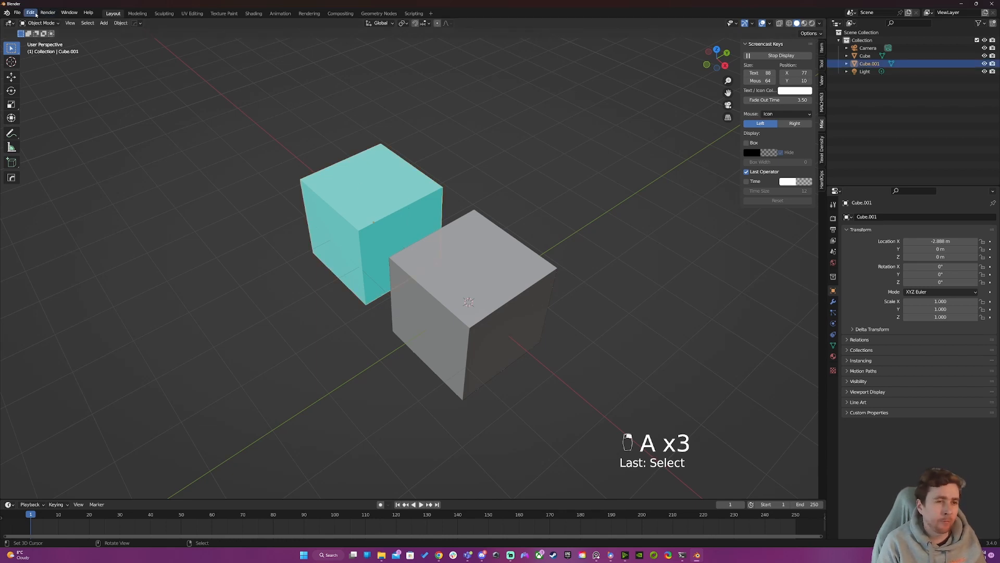
{"action": "middle_click_drag", "start_coordinate": [373, 266], "coordinate": [428, 270]}
{"action": "key", "text": "a"}
{"action": "key", "text": "a"}
{"action": "key", "text": "a"}
{"action": "left_click", "coordinate": [485, 258]}
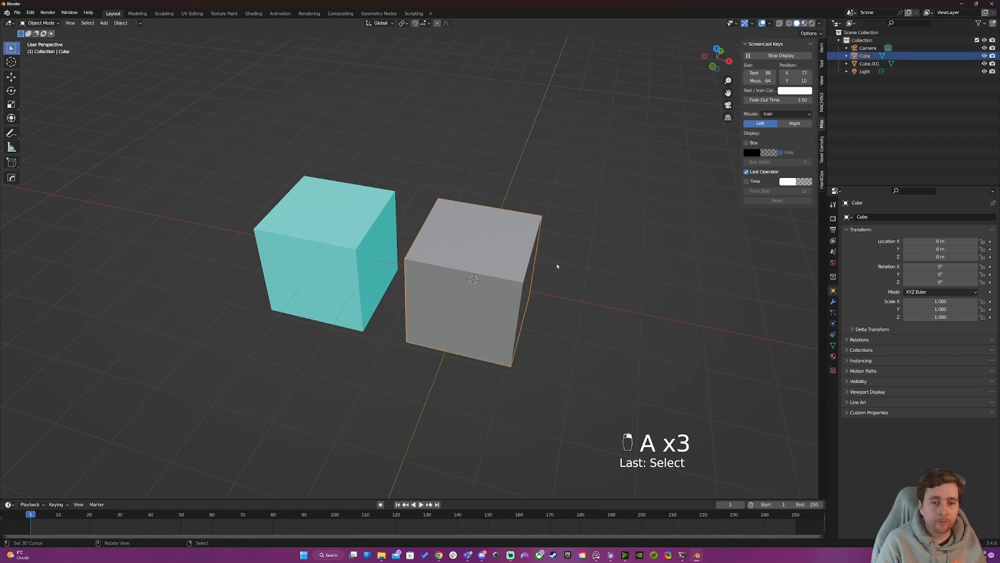
In Edit Mode, extrude a side face of the original cube outward into a slab and its top face upward about 1.27 m.
{"action": "middle_click_drag", "start_coordinate": [557, 265], "coordinate": [362, 197]}
{"action": "middle_click_drag", "start_coordinate": [424, 216], "coordinate": [447, 244]}
{"action": "key", "text": "Tab"}
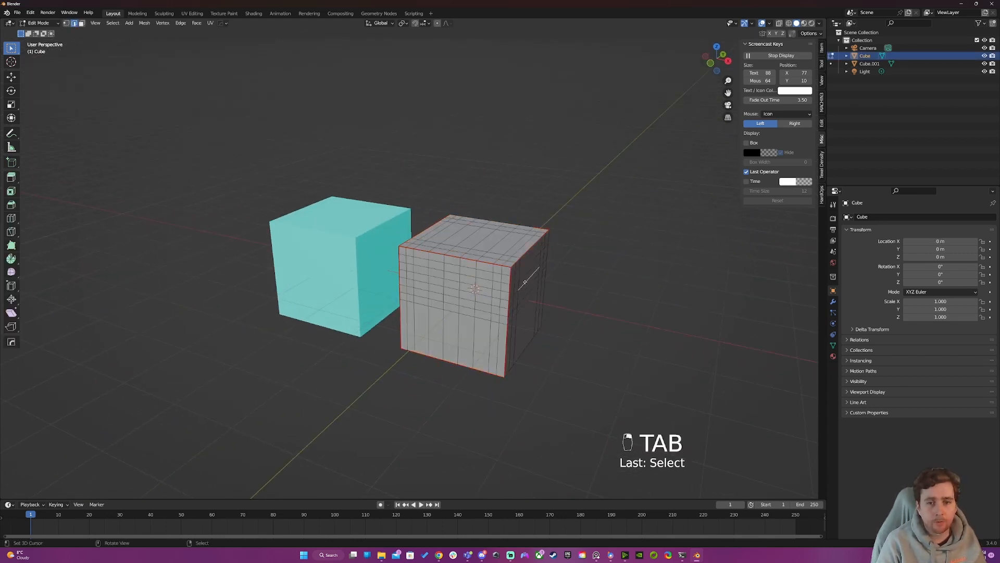
{"action": "key", "text": "3"}
{"action": "key", "text": "e"}
{"action": "key", "text": "e"}
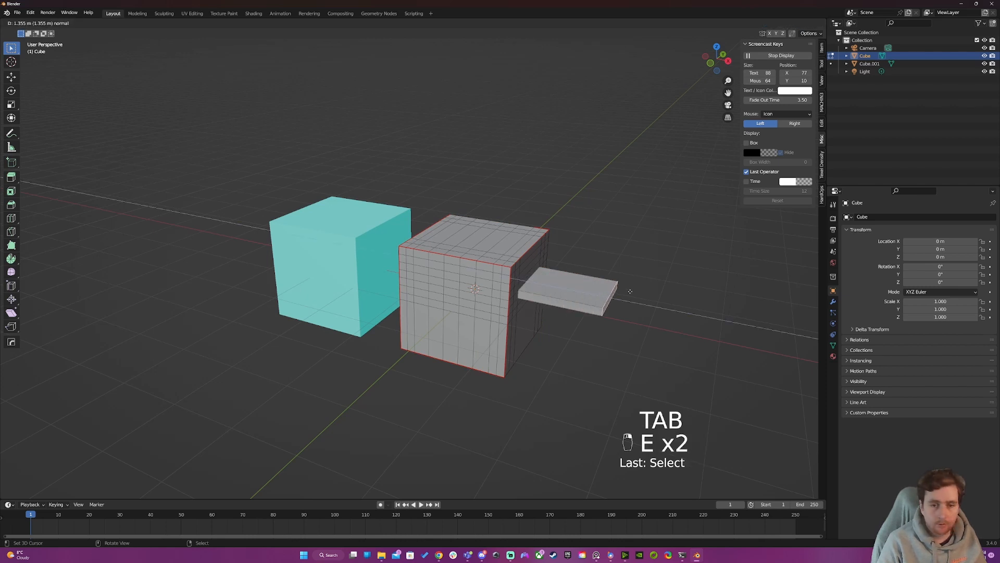
{"action": "key", "text": "e"}
{"action": "left_click", "coordinate": [586, 221]}
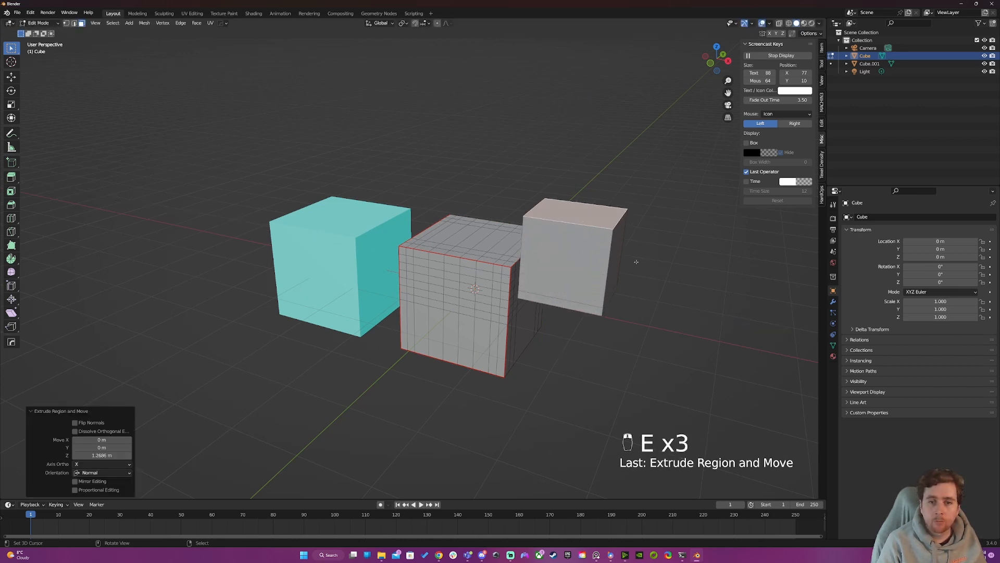
Extrude the new block's front face about 2.5 m back through the block, examine the flipped faces, and undo the extrusion.
{"action": "right_click", "coordinate": [618, 251]}
{"action": "right_click", "coordinate": [588, 251]}
{"action": "key", "text": "e"}
{"action": "left_click", "coordinate": [693, 244]}
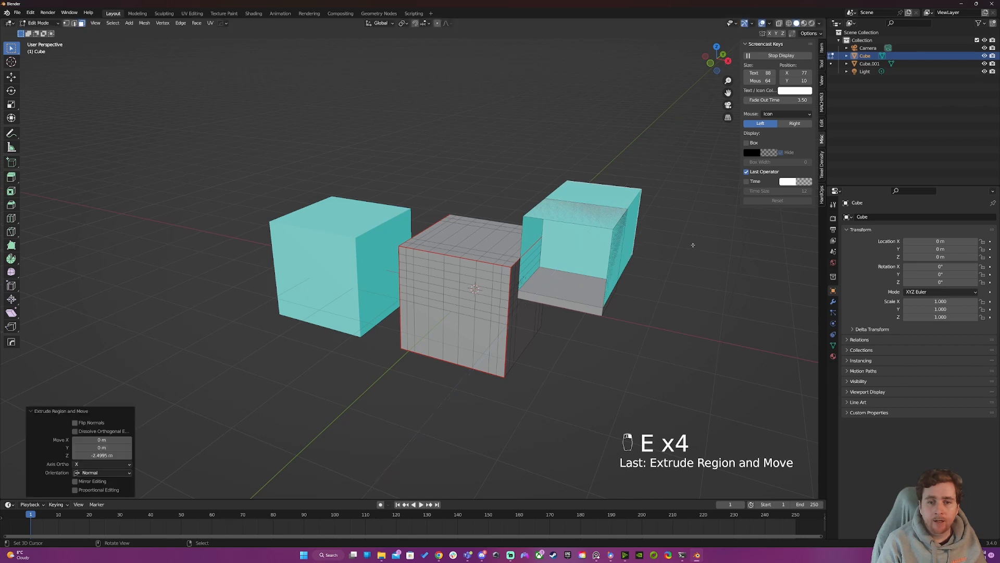
{"action": "middle_click_drag", "start_coordinate": [682, 243], "coordinate": [398, 260]}
{"action": "middle_click_drag", "start_coordinate": [351, 220], "coordinate": [604, 270]}
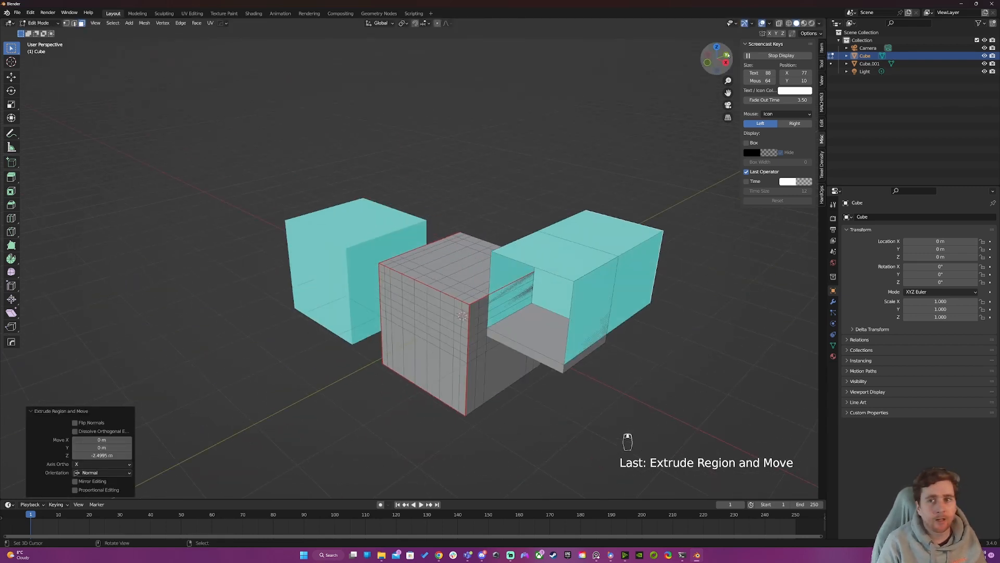
{"action": "key", "text": "ctrl+z"}
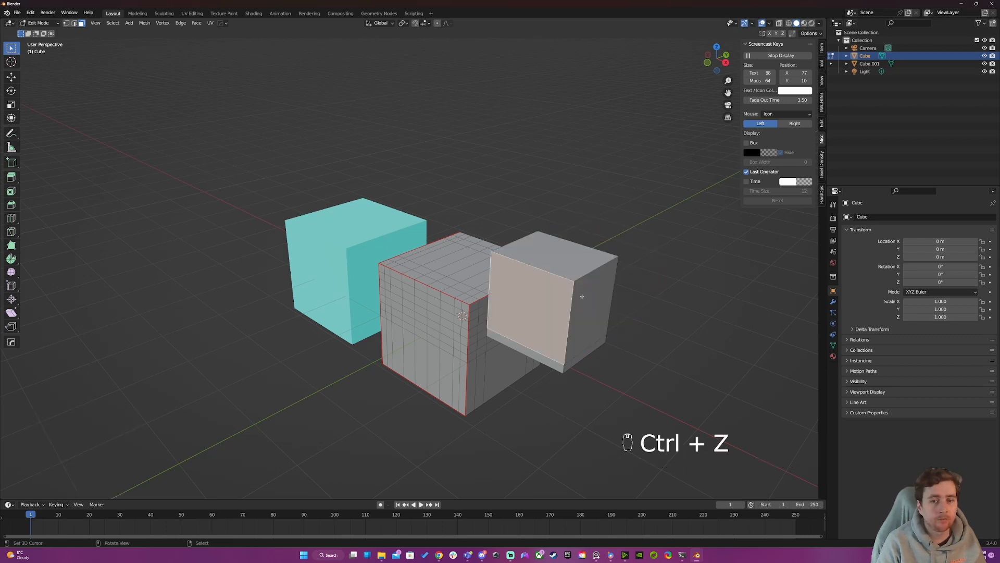
Delete a narrow face on top of the original cube to open a hole into its interior.
{"action": "key", "text": "a"}
{"action": "key", "text": "a"}
{"action": "key", "text": "a"}
{"action": "left_click_drag", "start_coordinate": [719, 58], "coordinate": [715, 66]}
{"action": "middle_click_drag", "start_coordinate": [570, 311], "coordinate": [493, 291], "text": "shift"}
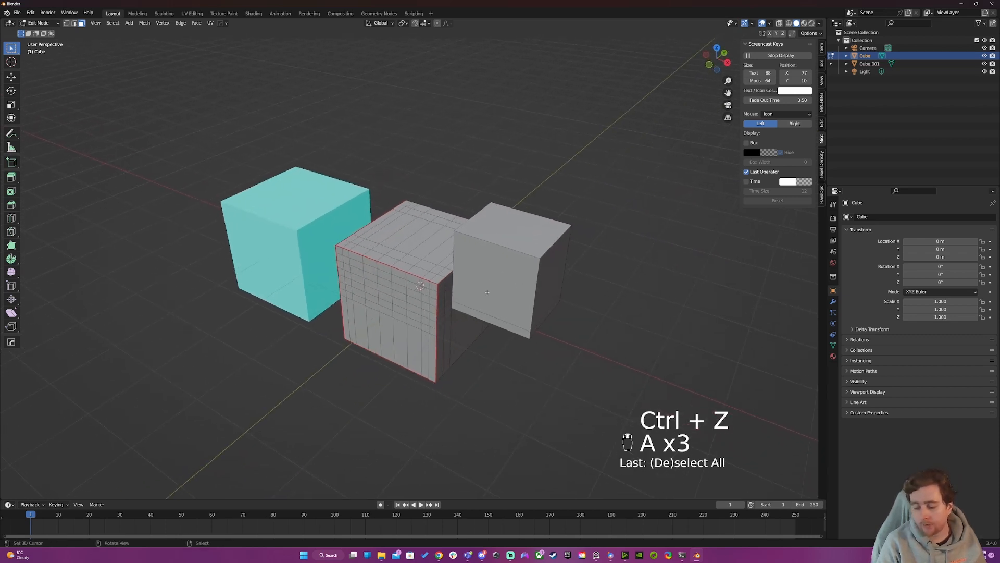
{"action": "left_click", "coordinate": [401, 235]}
{"action": "key", "text": "x"}
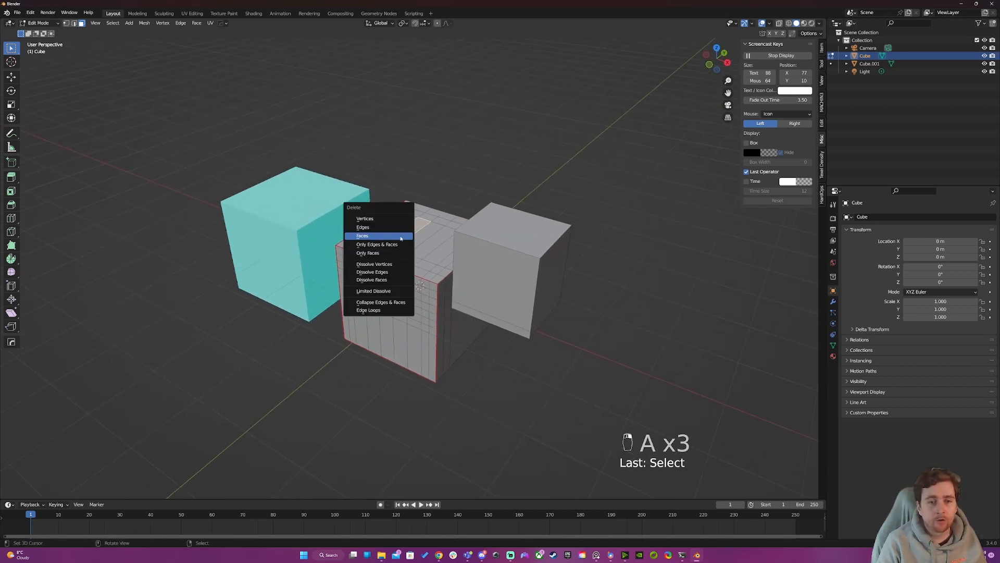
{"action": "left_click", "coordinate": [401, 236]}
{"action": "mouse_move", "coordinate": [401, 235]}
{"action": "middle_mouse_down"}
{"action": "mouse_move", "coordinate": [507, 244]}
{"action": "mouse_move", "coordinate": [401, 224]}
{"action": "middle_mouse_up"}
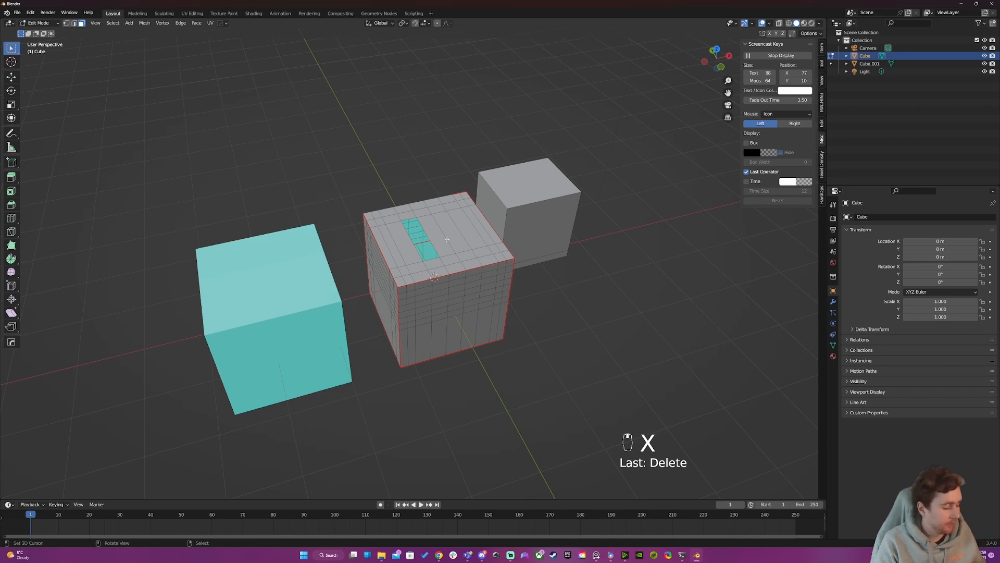
Return to Object Mode and open the 3D Viewport theme colours in Preferences at the Face Orientation entries.
{"action": "key", "text": "Tab"}
{"action": "left_click", "coordinate": [461, 261]}
{"action": "key", "text": "x"}
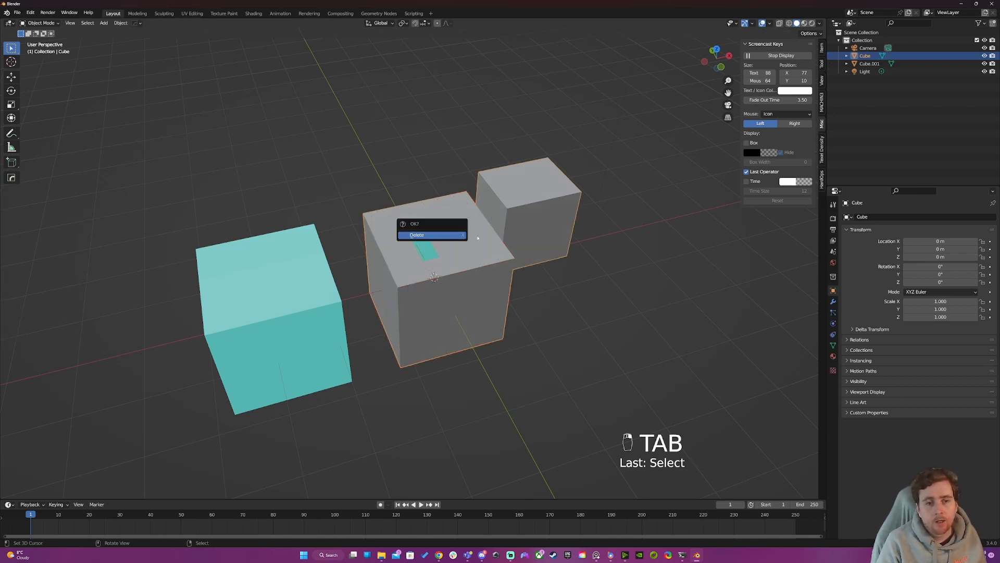
{"action": "left_click", "coordinate": [30, 13]}
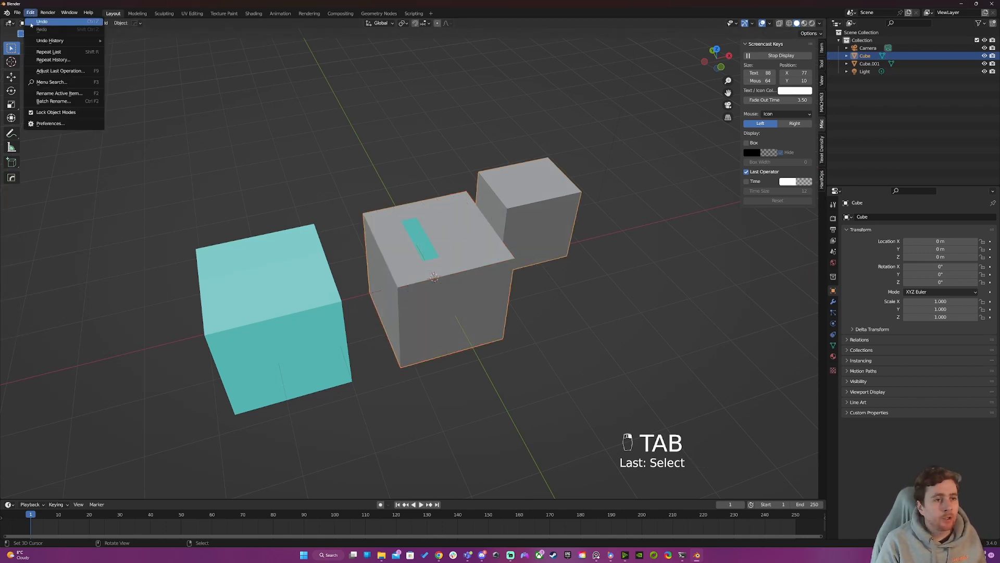
{"action": "left_click", "coordinate": [47, 123]}
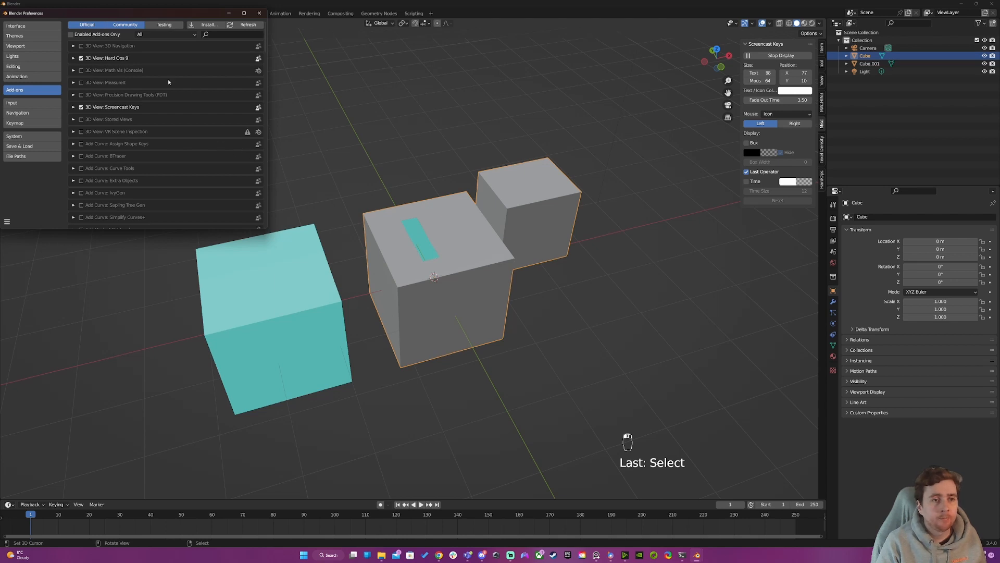
{"action": "left_click", "coordinate": [27, 37]}
{"action": "left_click", "coordinate": [74, 93]}
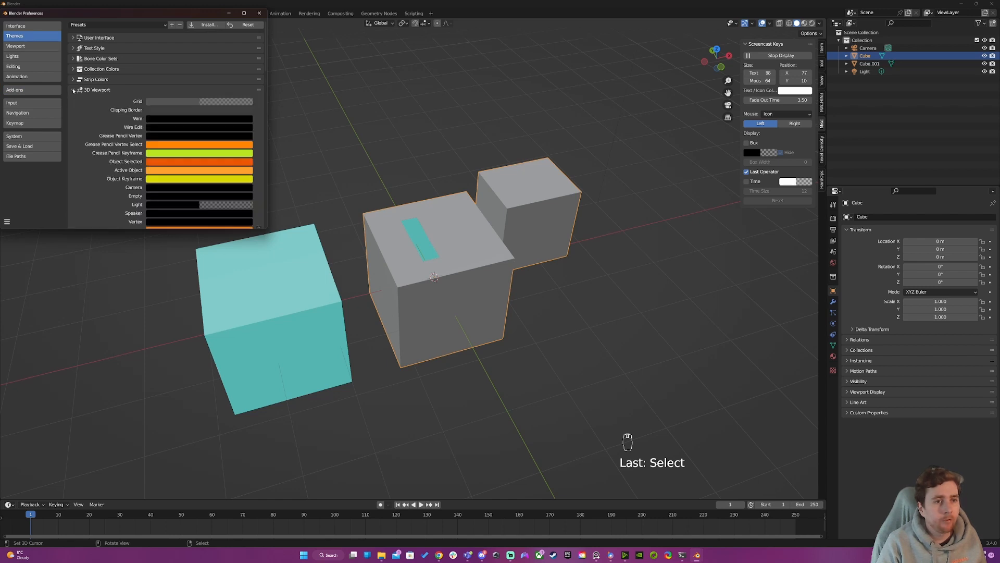
{"action": "scroll", "coordinate": [83, 104], "scroll_direction": "down", "scroll_amount": 12}
{"action": "scroll", "coordinate": [86, 109], "scroll_direction": "down", "scroll_amount": 3}
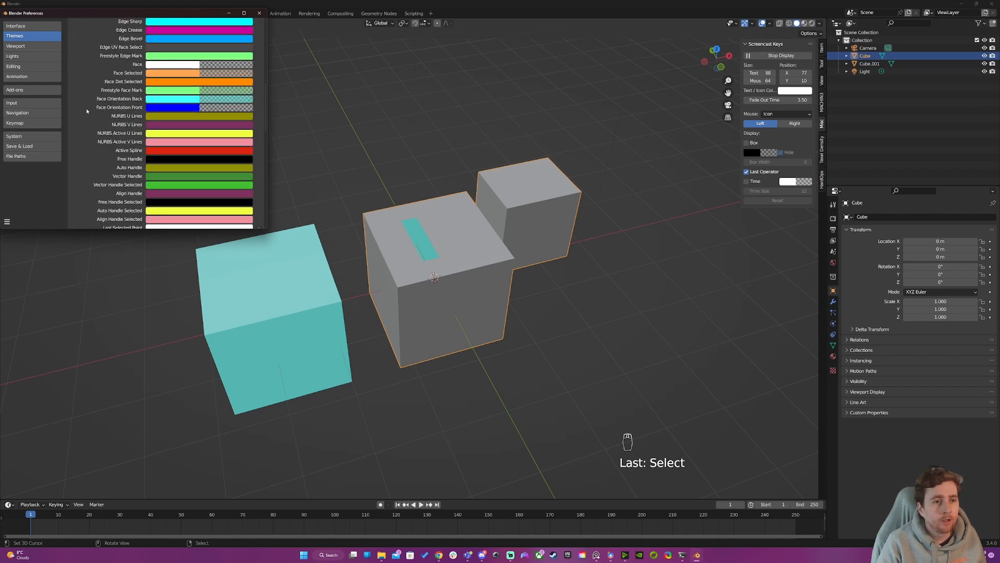
Change the Face Orientation Back colour to light blue with hue 0.561 and saturation 0.675, and view the Face Orientation Front colour.
{"action": "left_click", "coordinate": [159, 102]}
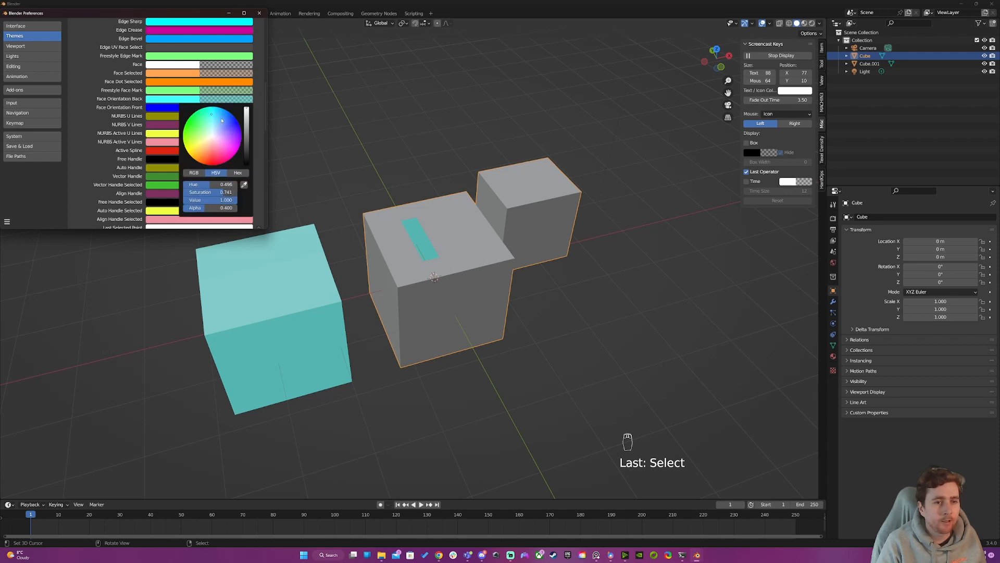
{"action": "mouse_move", "coordinate": [222, 121]}
{"action": "left_mouse_down"}
{"action": "mouse_move", "coordinate": [230, 119]}
{"action": "mouse_move", "coordinate": [221, 118]}
{"action": "left_mouse_up"}
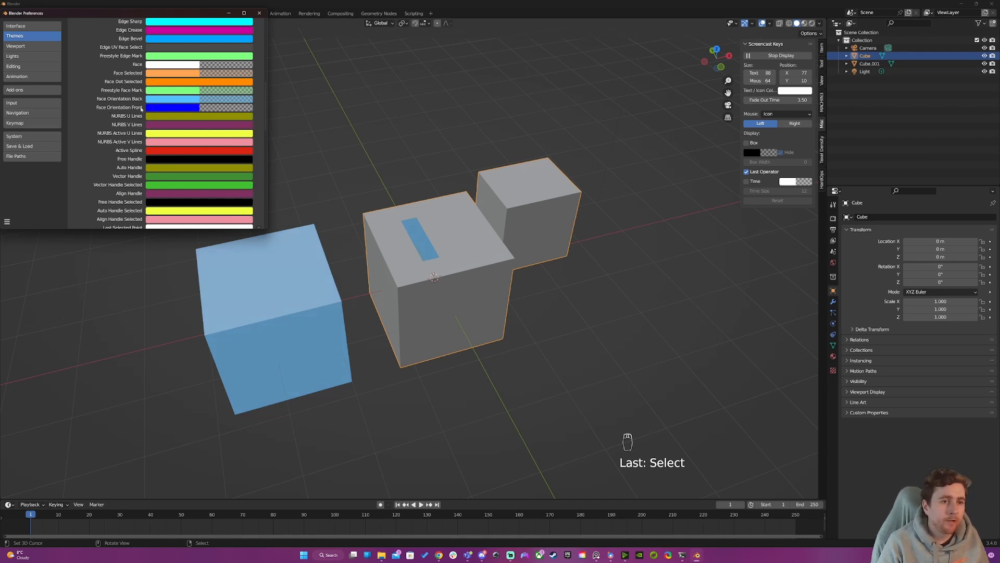
{"action": "left_click", "coordinate": [167, 109]}
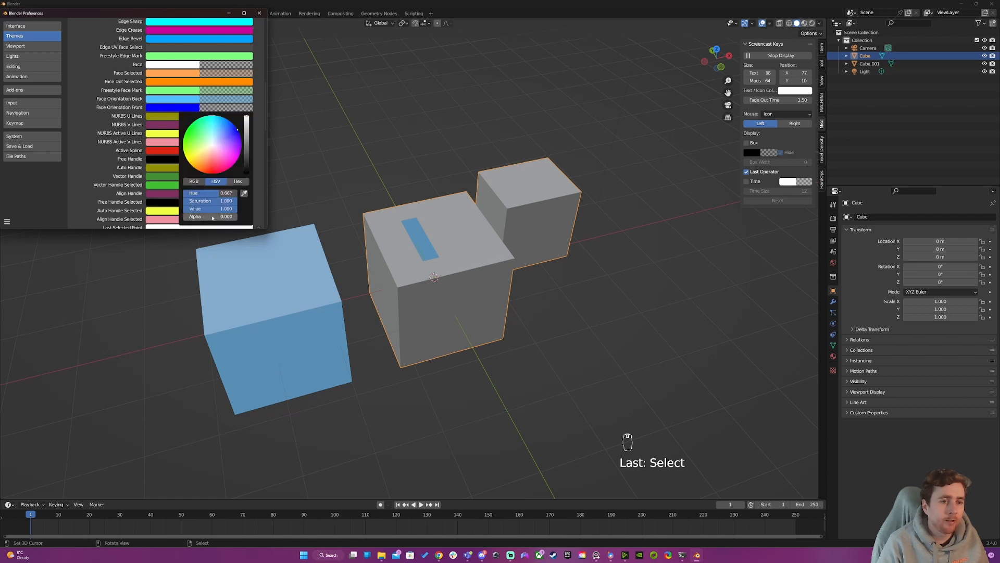
Try alpha values of 0.1, 0.2 and 1 for the Face Orientation Back colour.
{"action": "left_click", "coordinate": [203, 100]}
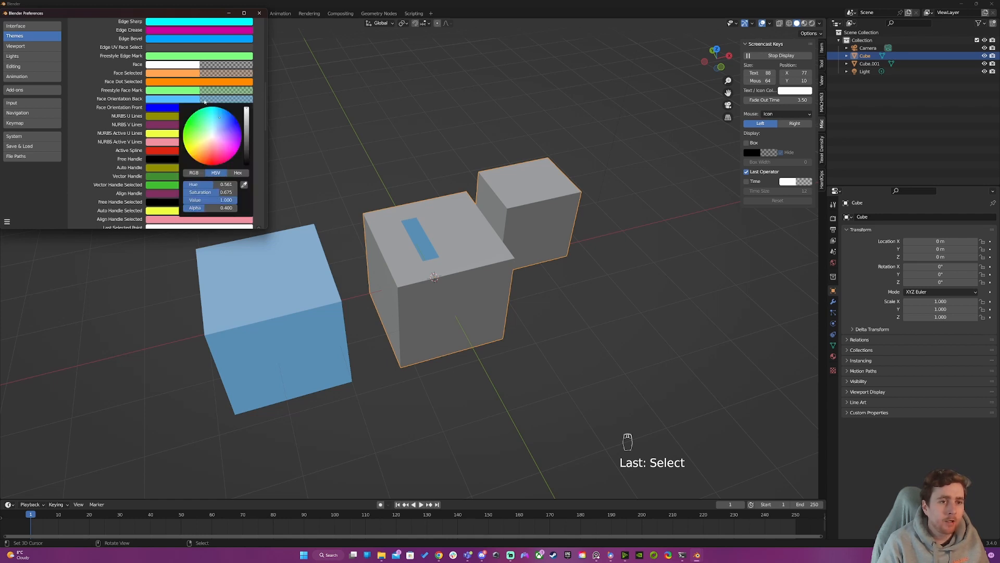
{"action": "left_click", "coordinate": [221, 208]}
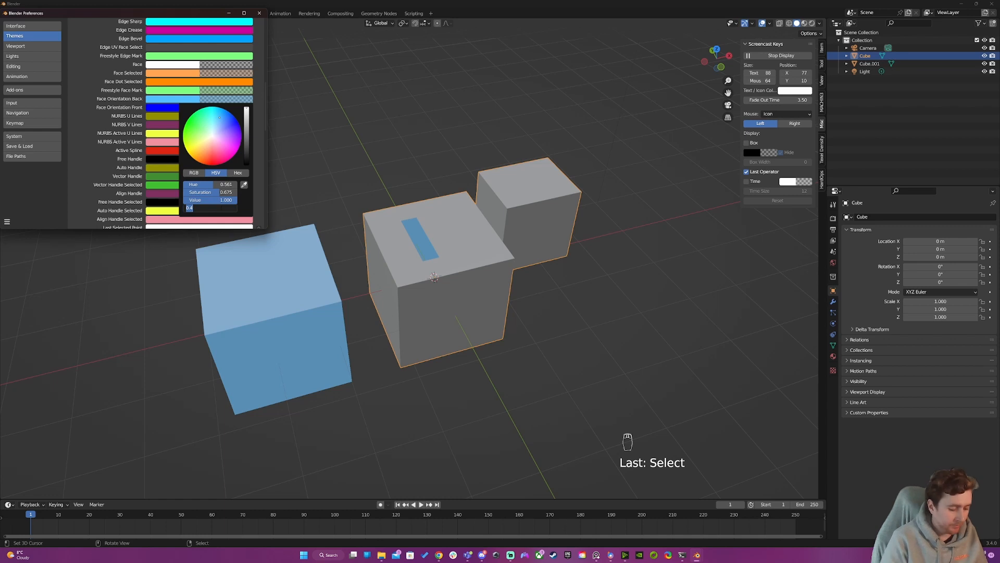
{"action": "type", "text": "0.1"}
{"action": "key", "text": "Return"}
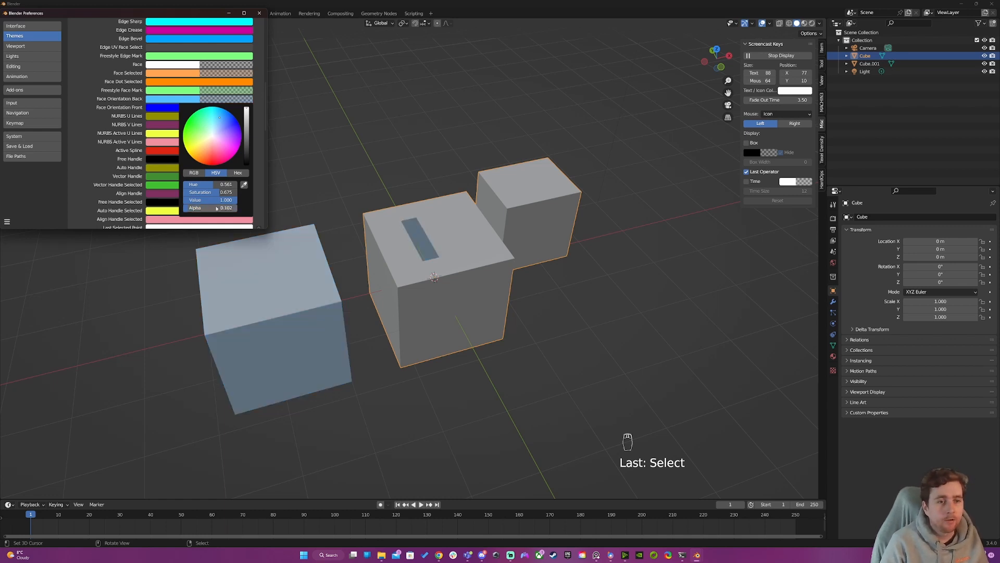
{"action": "left_click", "coordinate": [217, 208]}
{"action": "type", "text": "0.2"}
{"action": "key", "text": "Return"}
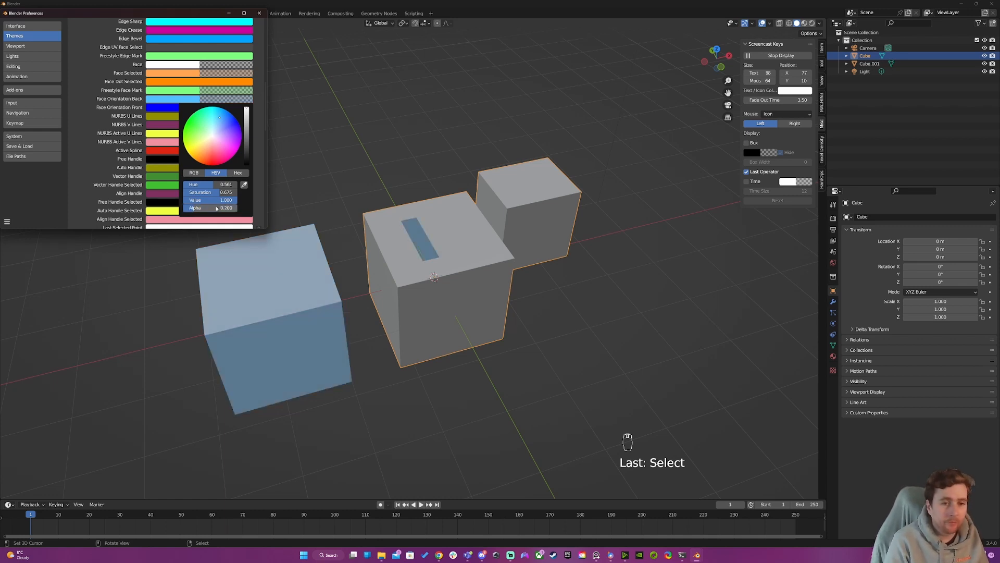
{"action": "left_click", "coordinate": [216, 208]}
{"action": "type", "text": "11"}
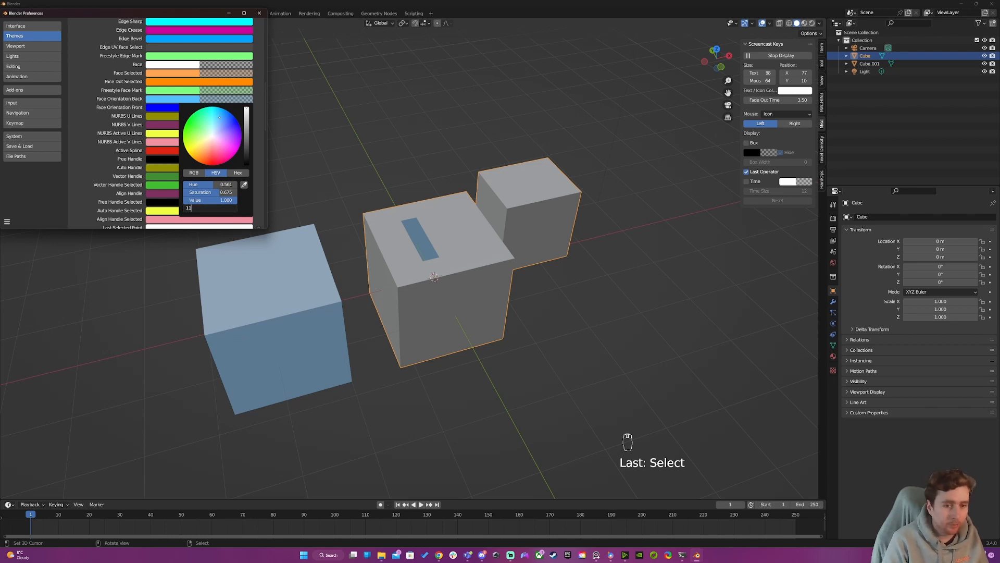
{"action": "key", "text": "Return"}
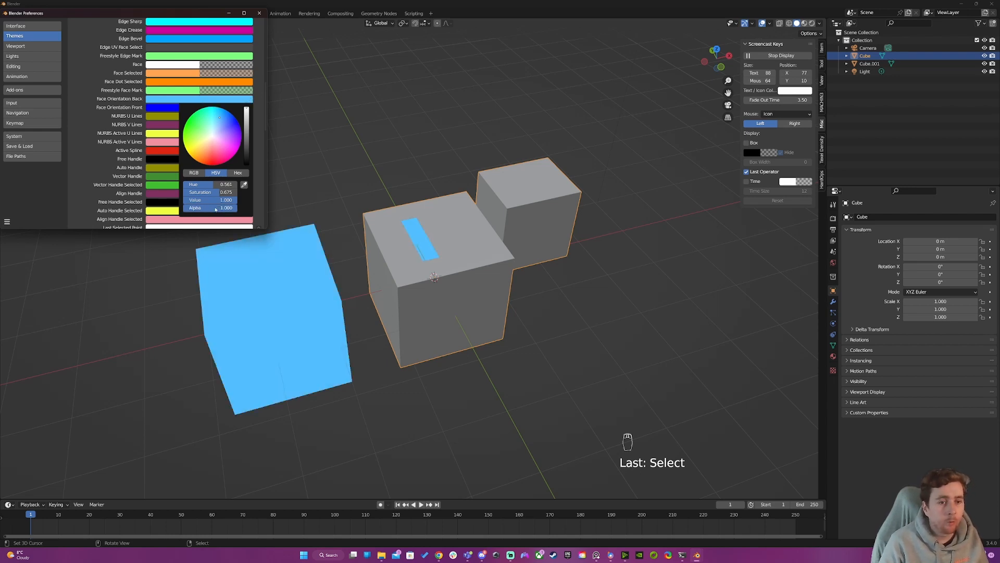
Set the Face Orientation Back alpha to 0.4 and close the Preferences window.
{"action": "left_click", "coordinate": [217, 208]}
{"action": "type", "text": "0.4"}
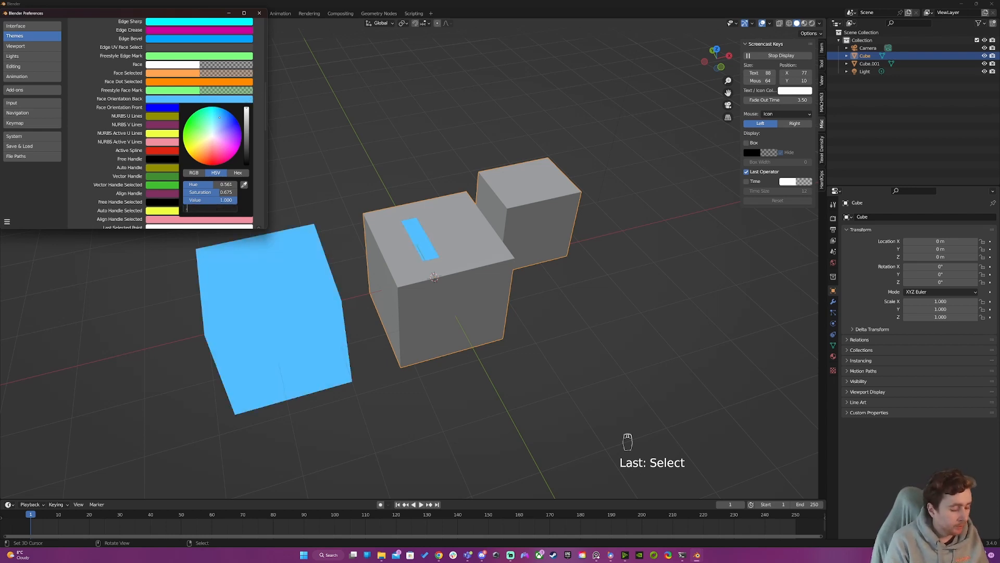
{"action": "key", "text": "Return"}
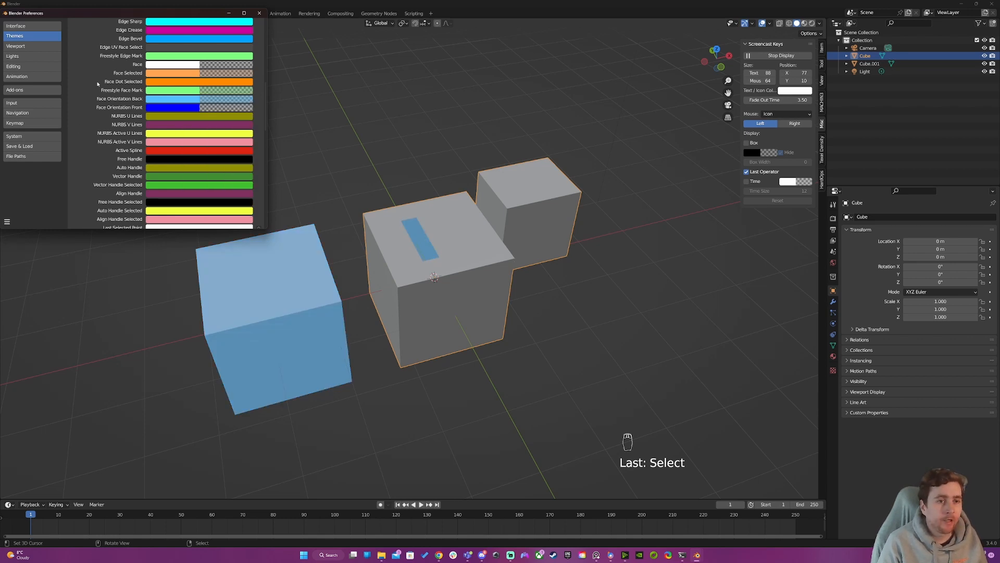
{"action": "left_click", "coordinate": [261, 13]}
Delete the flipped blue cube and the original cube with its attached block from the scene.
{"action": "middle_click_drag", "start_coordinate": [313, 168], "coordinate": [339, 181]}
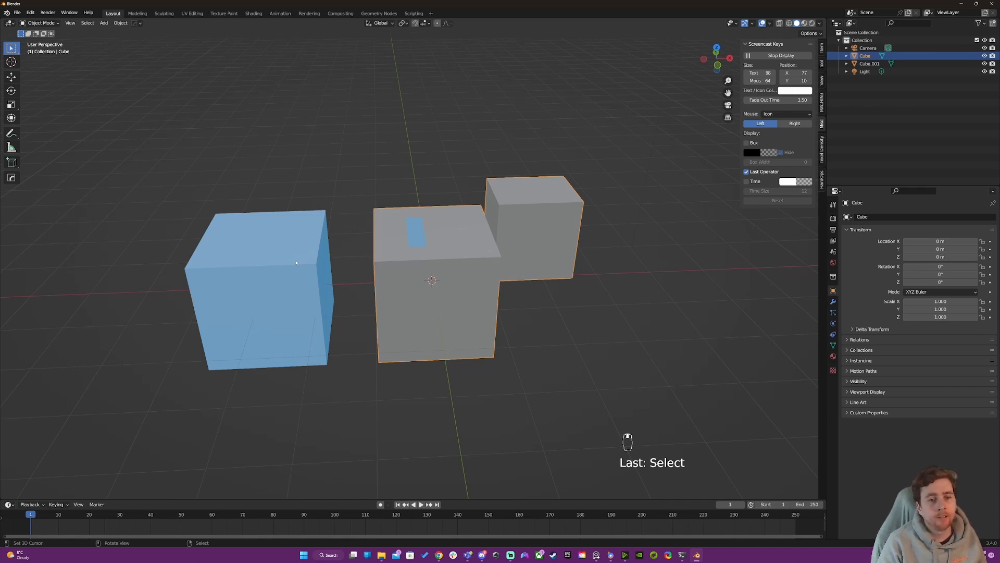
{"action": "left_click", "coordinate": [269, 252]}
{"action": "key", "text": "x"}
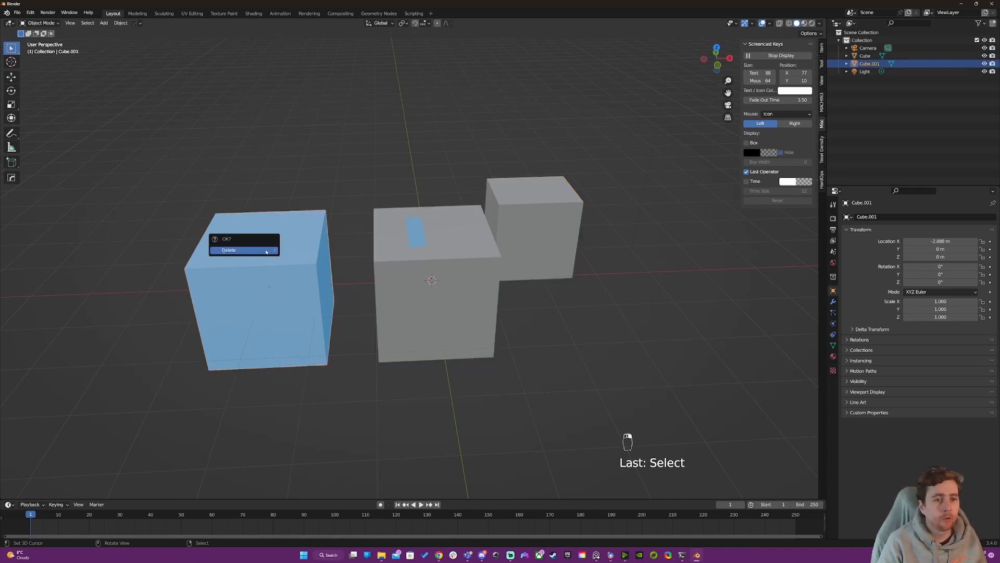
{"action": "left_click", "coordinate": [261, 251]}
{"action": "left_click", "coordinate": [456, 226]}
{"action": "key", "text": "x"}
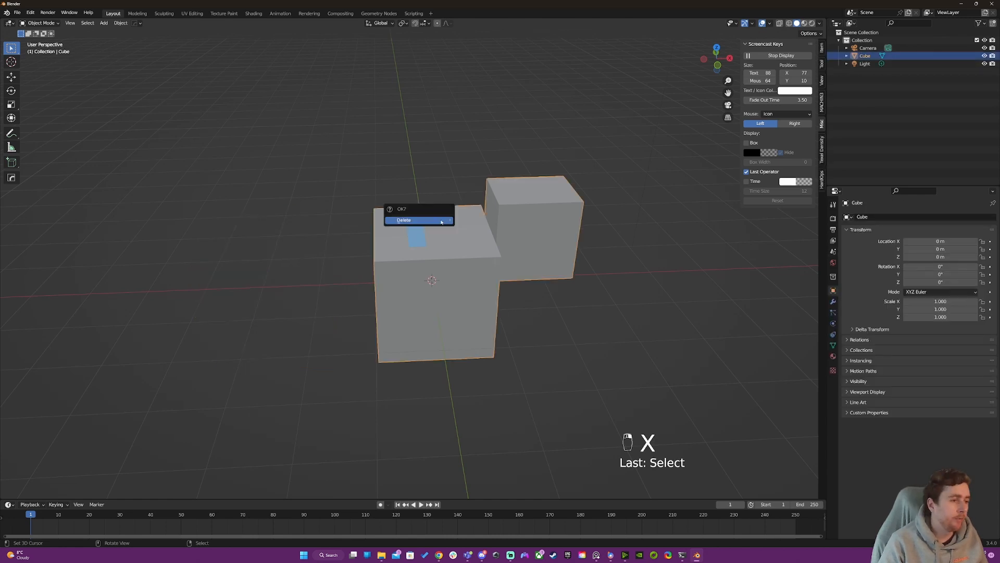
{"action": "left_click", "coordinate": [441, 223]}
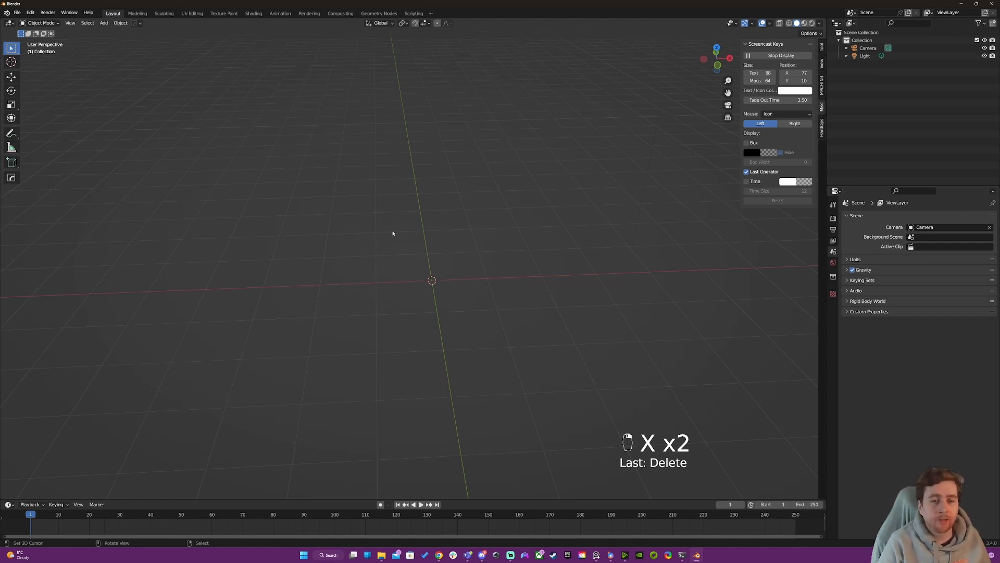
Add a 2 m cube, duplicate it in place and scale the duplicate to about 0.43.
{"action": "key", "text": "shift+a"}
{"action": "mouse_move", "coordinate": [407, 209]}
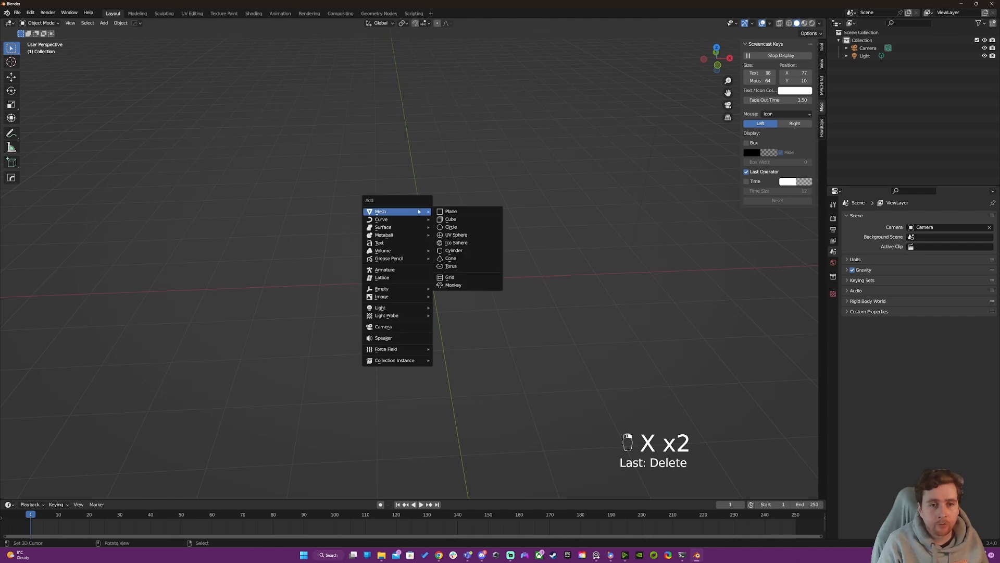
{"action": "left_click", "coordinate": [492, 215]}
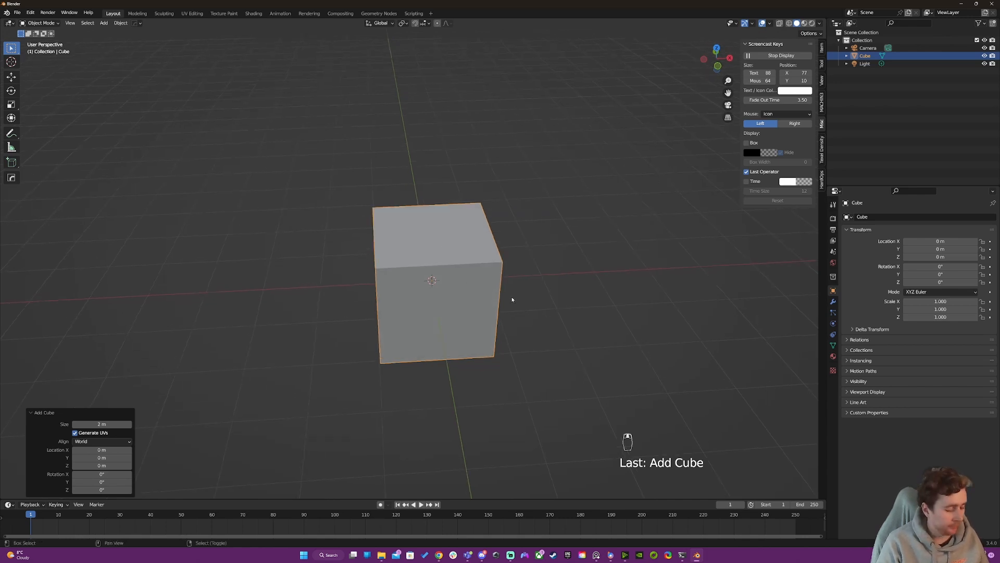
{"action": "key", "text": "shift+d"}
{"action": "right_click", "coordinate": [590, 298]}
{"action": "key", "text": "s"}
{"action": "left_click", "coordinate": [451, 295]}
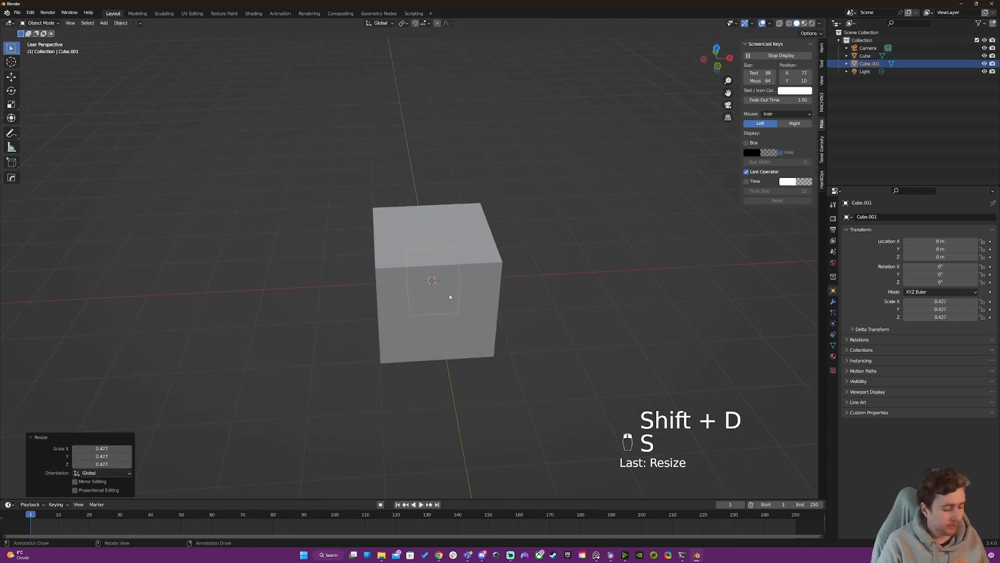
Move the small cube onto the large cube's upper side edge, at about X 1.14, Y 0.10 and Z 0.83 m.
{"action": "key", "text": "g"}
{"action": "left_click", "coordinate": [504, 232]}
{"action": "middle_click_drag", "start_coordinate": [504, 233], "coordinate": [440, 236]}
{"action": "key", "text": "g"}
{"action": "middle_click", "coordinate": [475, 274]}
{"action": "left_click", "coordinate": [460, 284]}
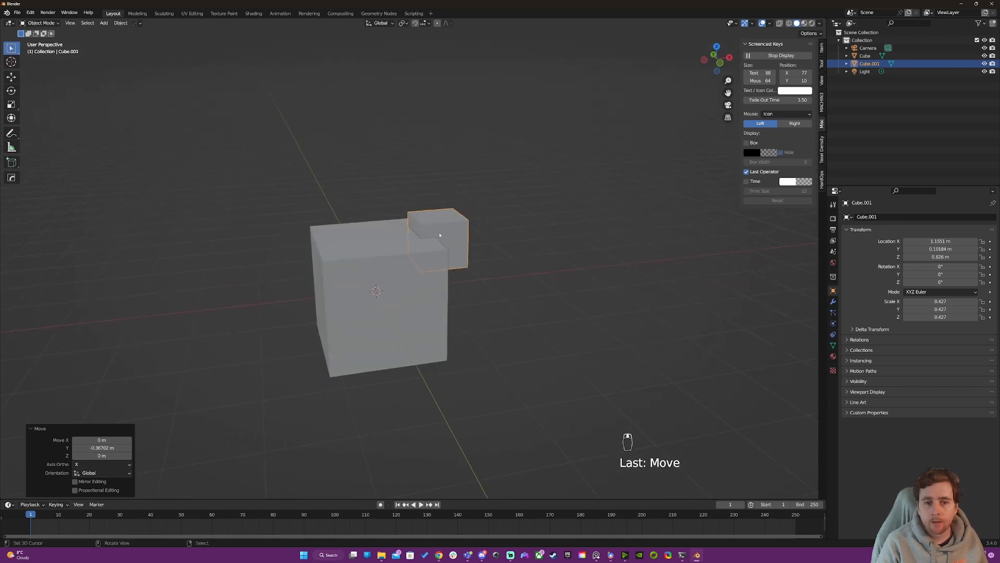
Add a Mirror modifier on the X axis to the small cube, using the large cube as the mirror object.
{"action": "left_click", "coordinate": [833, 301]}
{"action": "left_click", "coordinate": [875, 217]}
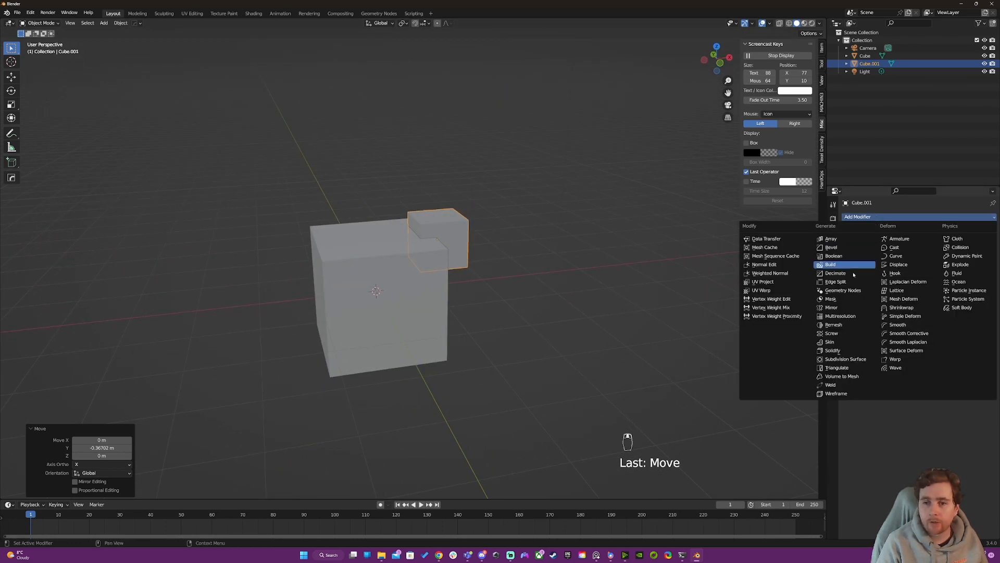
{"action": "left_click", "coordinate": [849, 307]}
{"action": "left_click", "coordinate": [982, 270]}
{"action": "left_click", "coordinate": [332, 280]}
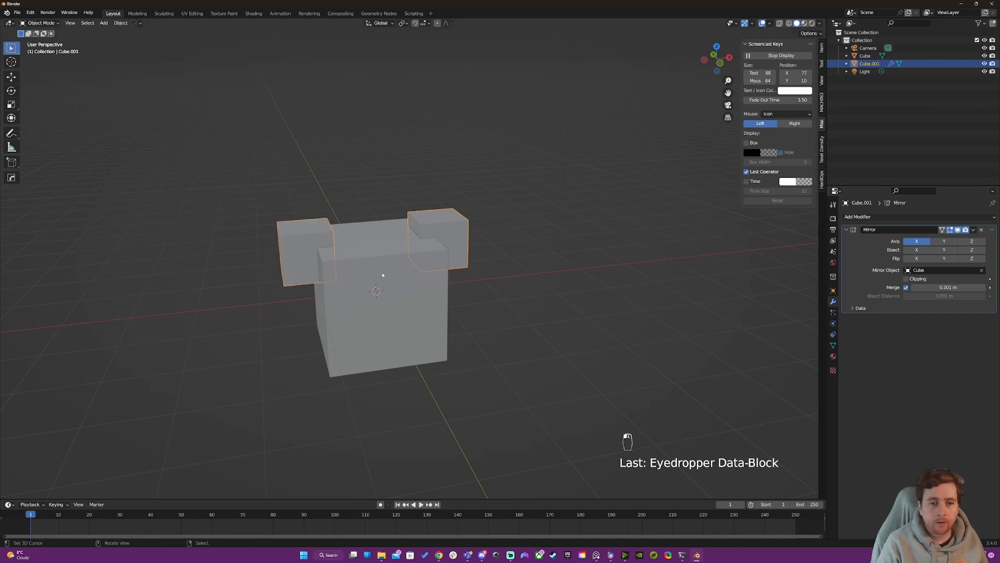
Reposition the small mirrored cube slightly along the large cube's upper edge.
{"action": "middle_click_drag", "start_coordinate": [483, 249], "coordinate": [446, 253]}
{"action": "key", "text": "a"}
{"action": "key", "text": "a"}
{"action": "key", "text": "a"}
{"action": "right_click", "coordinate": [454, 236]}
{"action": "key", "text": "g"}
{"action": "left_click", "coordinate": [473, 233]}
Bevel the small cube's outer top edge into a multi-segment rounded corner about 0.71 m wide.
{"action": "key", "text": "Tab"}
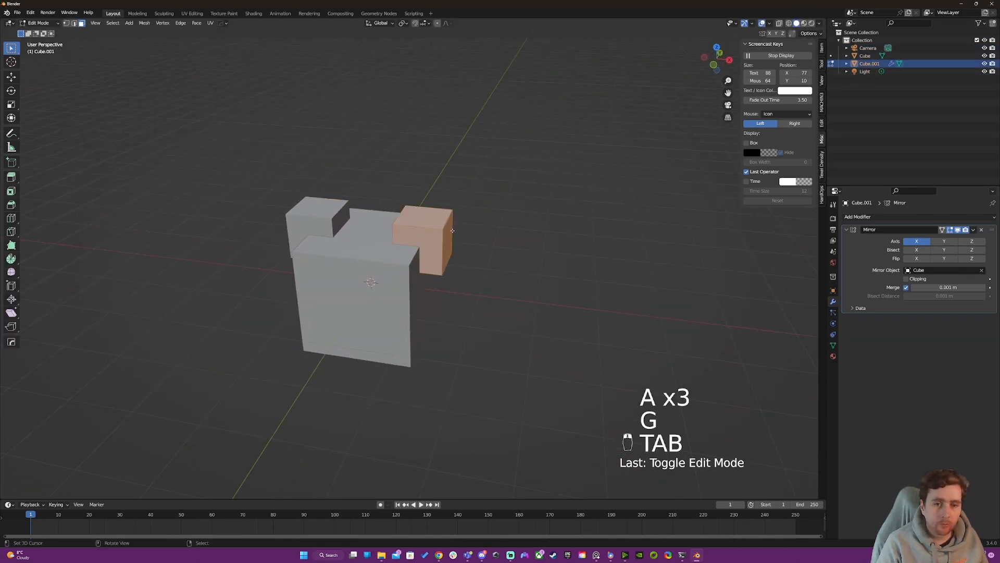
{"action": "key", "text": "2"}
{"action": "key", "text": "ctrl+b"}
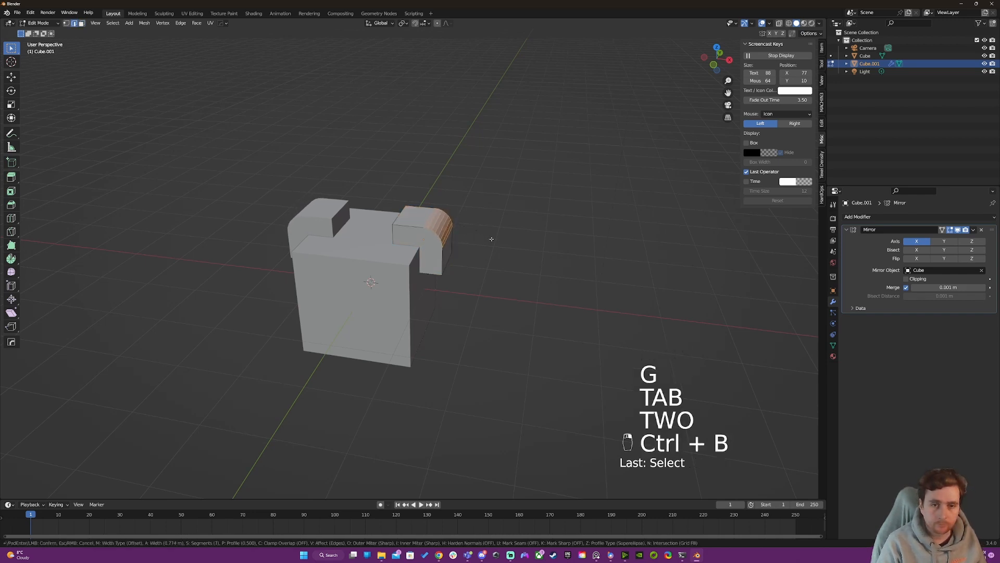
{"action": "left_click", "coordinate": [491, 239]}
{"action": "key", "text": "a"}
{"action": "key", "text": "a"}
{"action": "key", "text": "a"}
Add a loop cut below the small cube's rounded corner and extrude the lower outer face outward into a ledge.
{"action": "middle_click_drag", "start_coordinate": [460, 277], "coordinate": [427, 268]}
{"action": "left_click", "coordinate": [427, 268]}
{"action": "key", "text": "ctrl+r"}
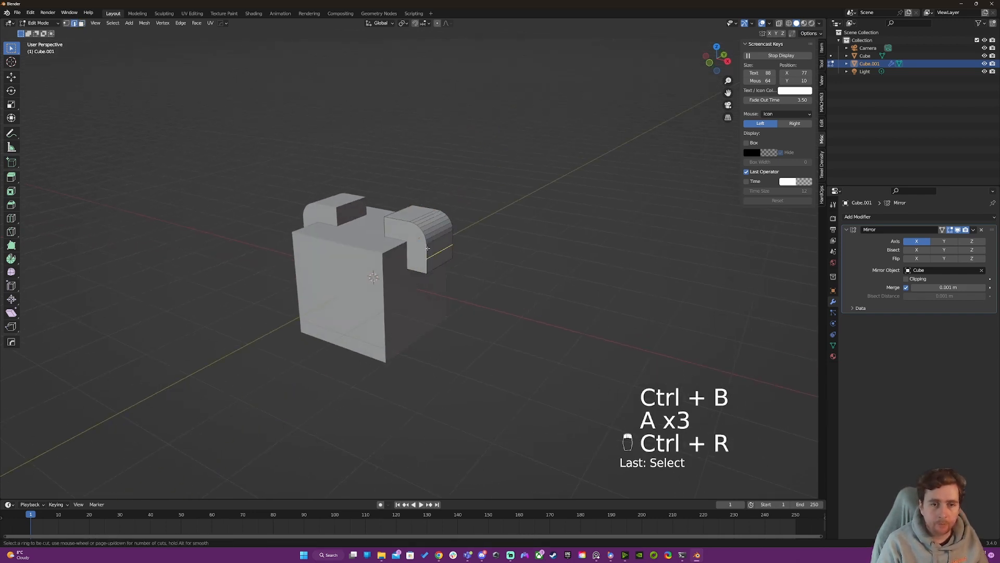
{"action": "left_click", "coordinate": [433, 262]}
{"action": "right_click", "coordinate": [434, 261]}
{"action": "key", "text": "3"}
{"action": "left_click", "coordinate": [436, 262]}
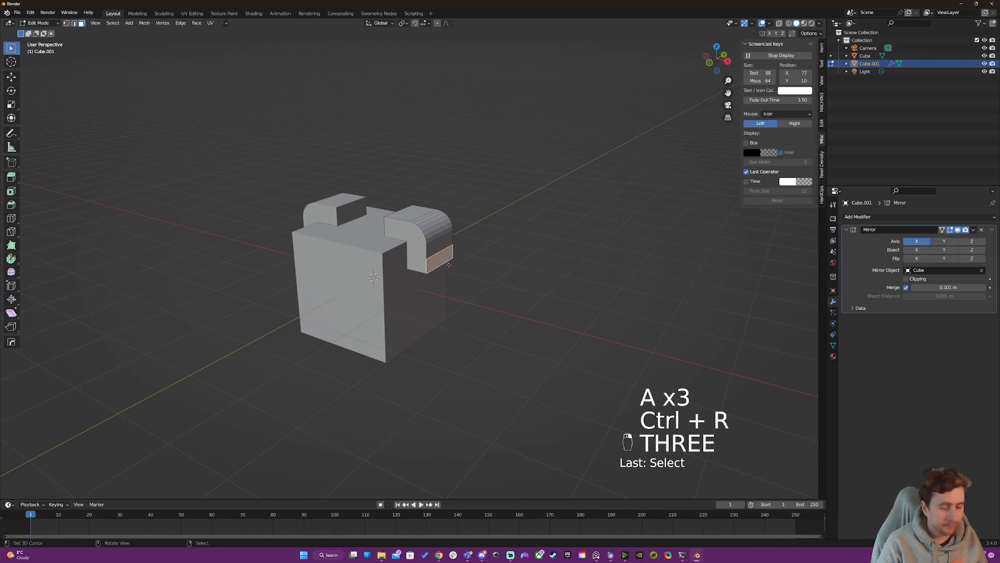
{"action": "key", "text": "e"}
{"action": "key", "text": "e"}
{"action": "left_click", "coordinate": [450, 266]}
Extrude the ledge's front end face a short distance forward and clear the selection.
{"action": "left_click", "coordinate": [435, 271]}
{"action": "key", "text": "e"}
{"action": "left_click", "coordinate": [424, 278]}
{"action": "key", "text": "a"}
{"action": "key", "text": "a"}
{"action": "key", "text": "a"}
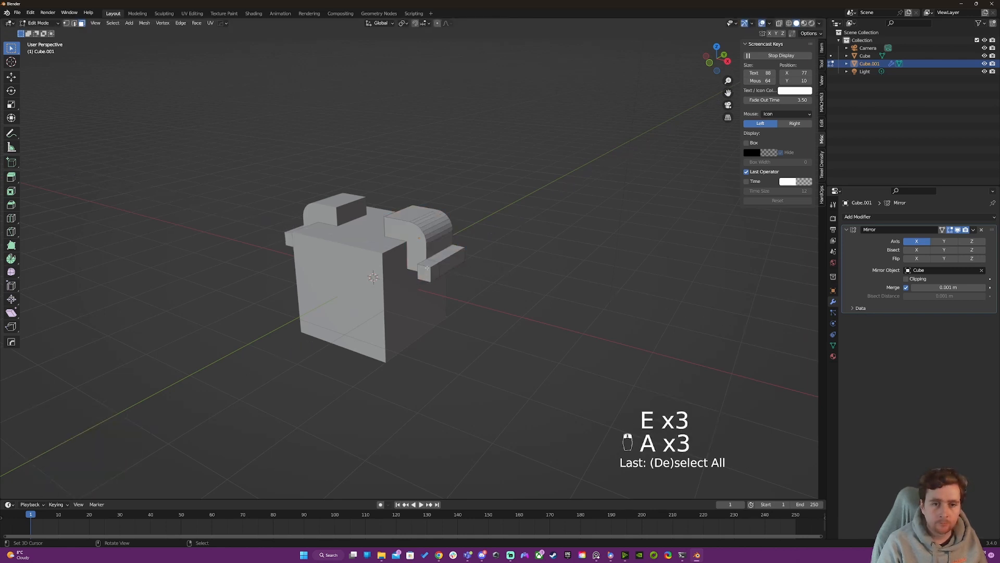
Return to Object Mode and apply the Mirror modifier on the rounded side pieces.
{"action": "key", "text": "Tab"}
{"action": "middle_click_drag", "start_coordinate": [419, 284], "coordinate": [384, 281]}
{"action": "key", "text": "a"}
{"action": "key", "text": "a"}
{"action": "key", "text": "a"}
{"action": "key", "text": "a"}
{"action": "key", "text": "a"}
{"action": "key", "text": "a"}
{"action": "scroll", "coordinate": [351, 279], "scroll_direction": "up", "scroll_amount": 3}
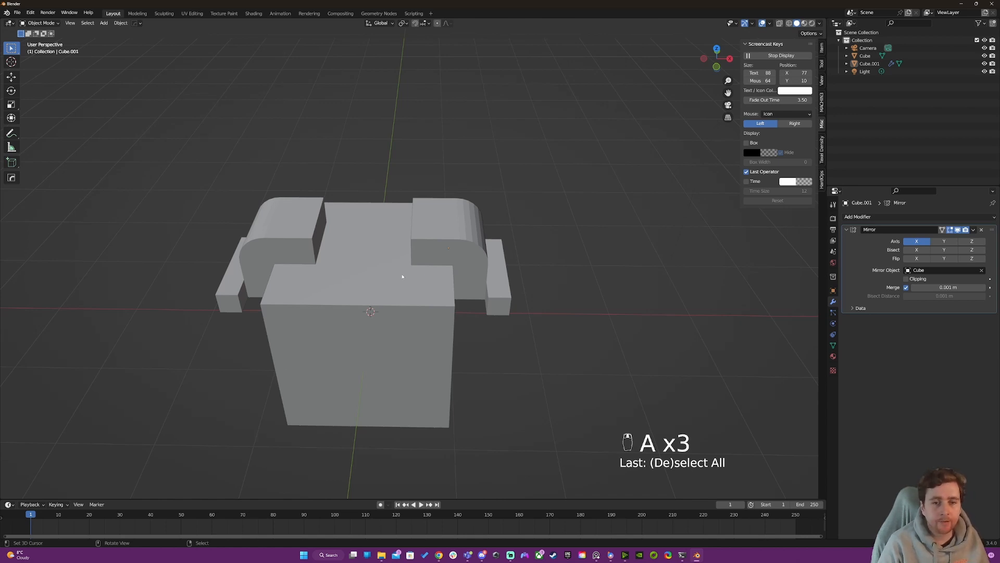
{"action": "left_click", "coordinate": [278, 225]}
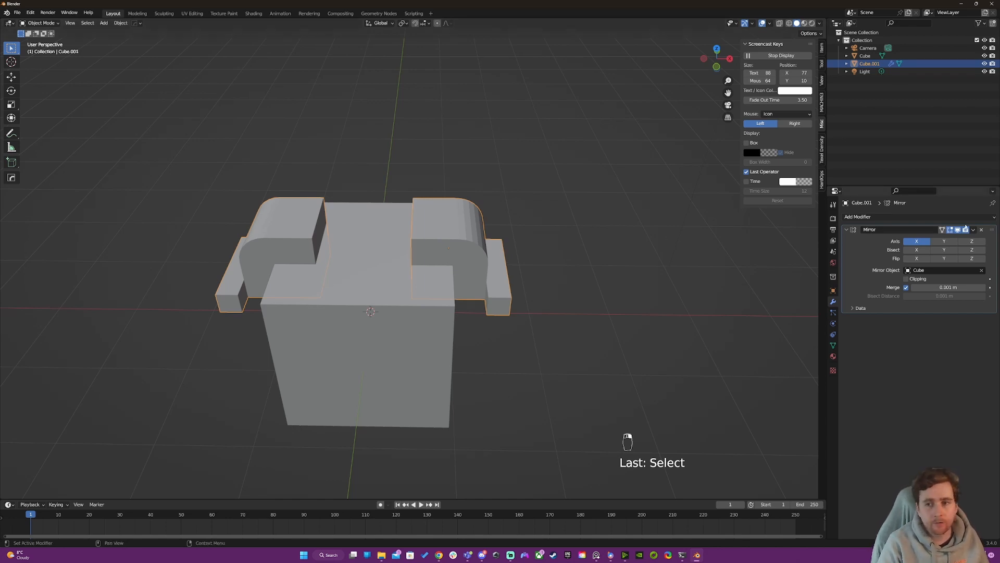
{"action": "left_click", "coordinate": [873, 257]}
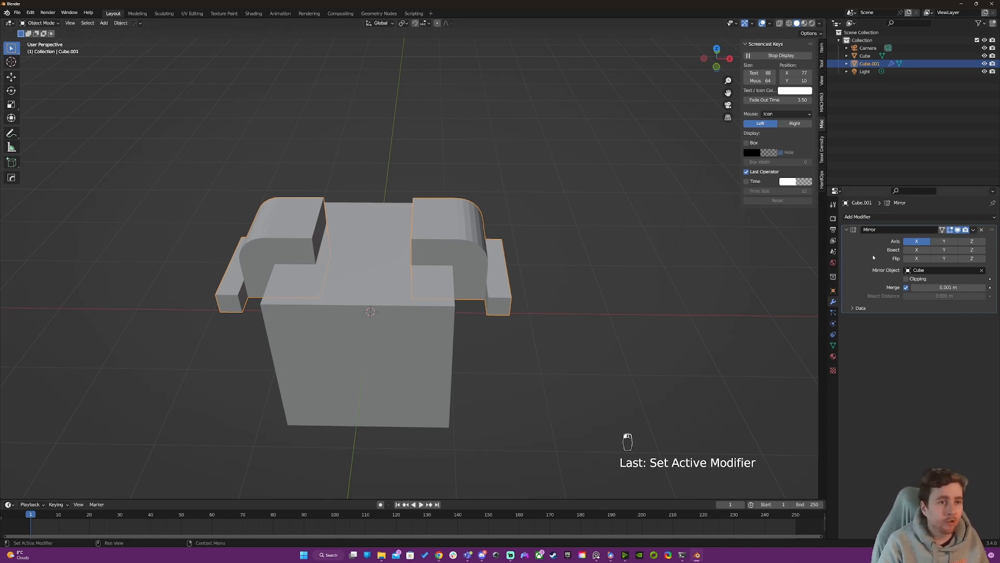
{"action": "key", "text": "ctrl+a"}
Unwrap all faces of the side pieces with Smart UV Project at a 66° angle limit, and return to Object Mode.
{"action": "key", "text": "Tab"}
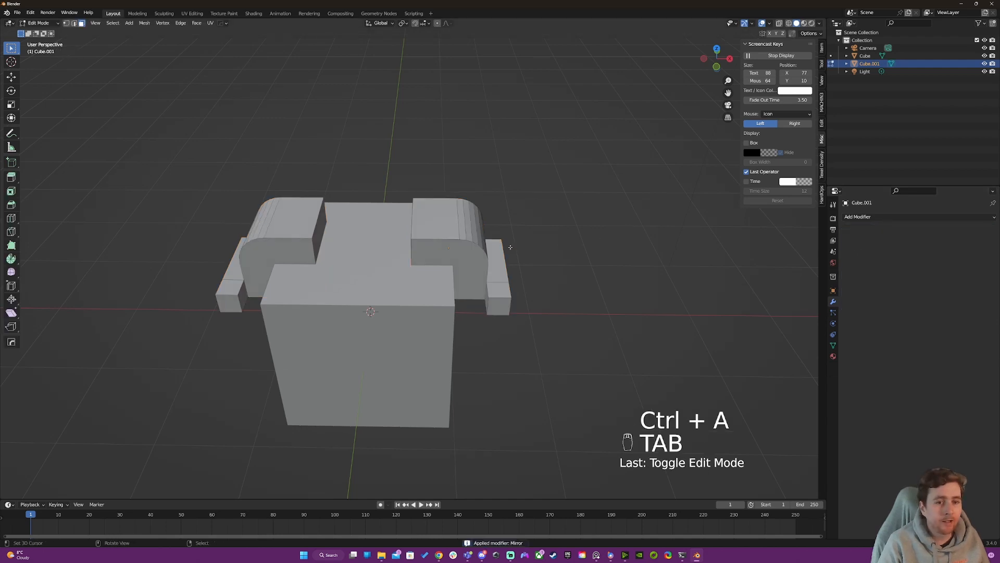
{"action": "key", "text": "a"}
{"action": "key", "text": "a"}
{"action": "key", "text": "u"}
{"action": "left_click", "coordinate": [463, 243]}
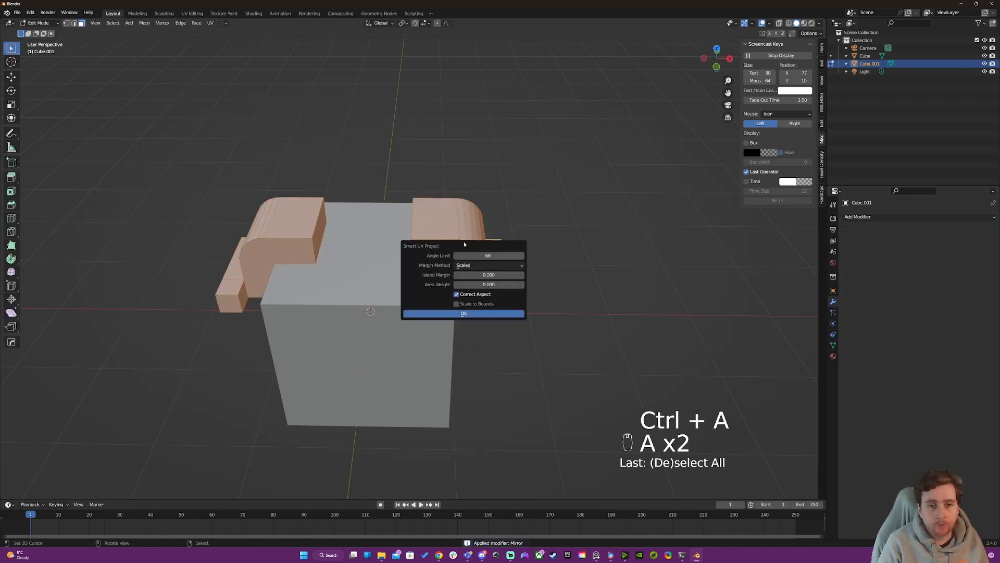
{"action": "left_click", "coordinate": [464, 313]}
{"action": "key", "text": "Tab"}
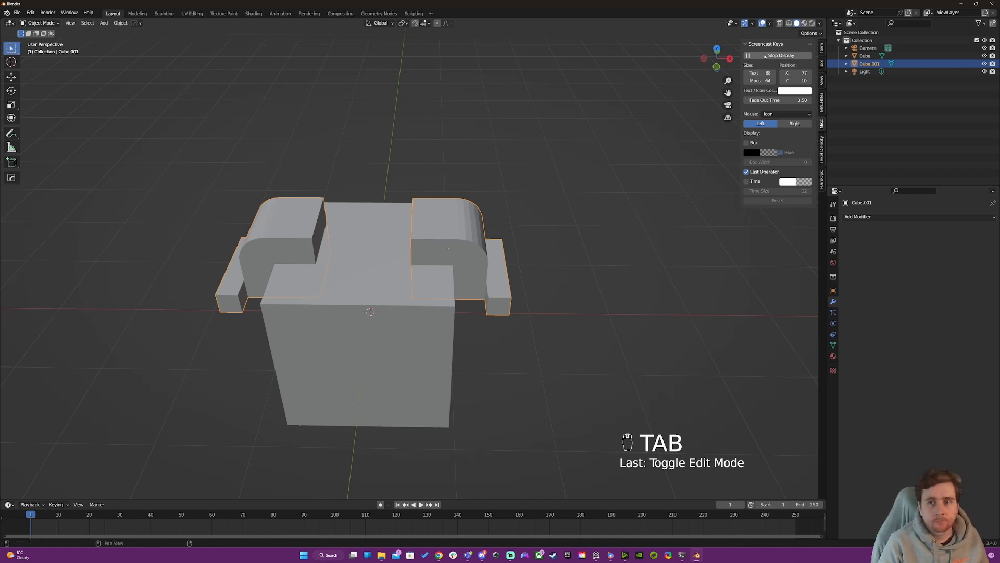
Try moving the two joined side pieces away from the large cube.
{"action": "middle_click_drag", "start_coordinate": [447, 269], "coordinate": [309, 318]}
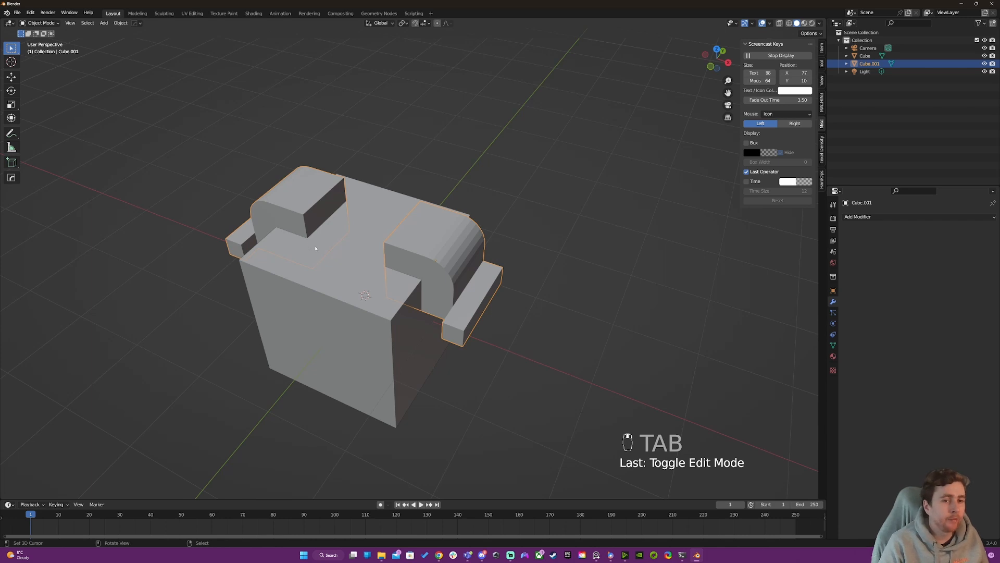
{"action": "left_click", "coordinate": [384, 244]}
{"action": "key", "text": "a"}
{"action": "key", "text": "a"}
{"action": "key", "text": "a"}
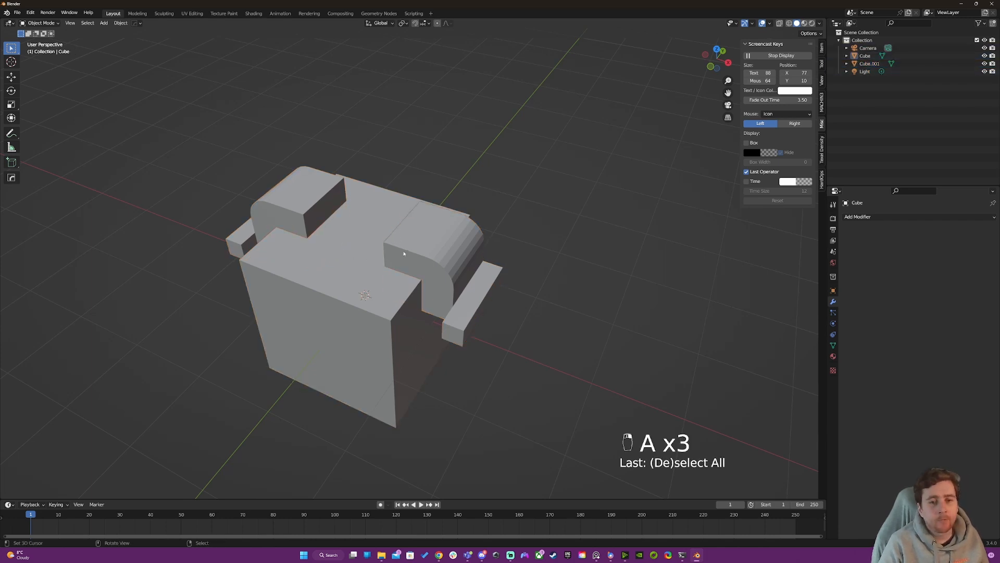
{"action": "left_click", "coordinate": [403, 253]}
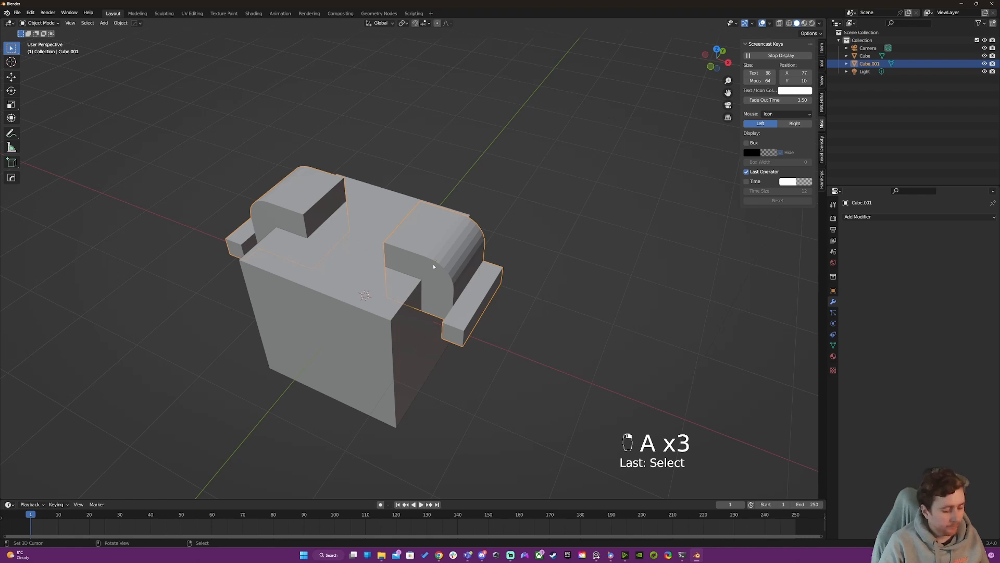
{"action": "key", "text": "g"}
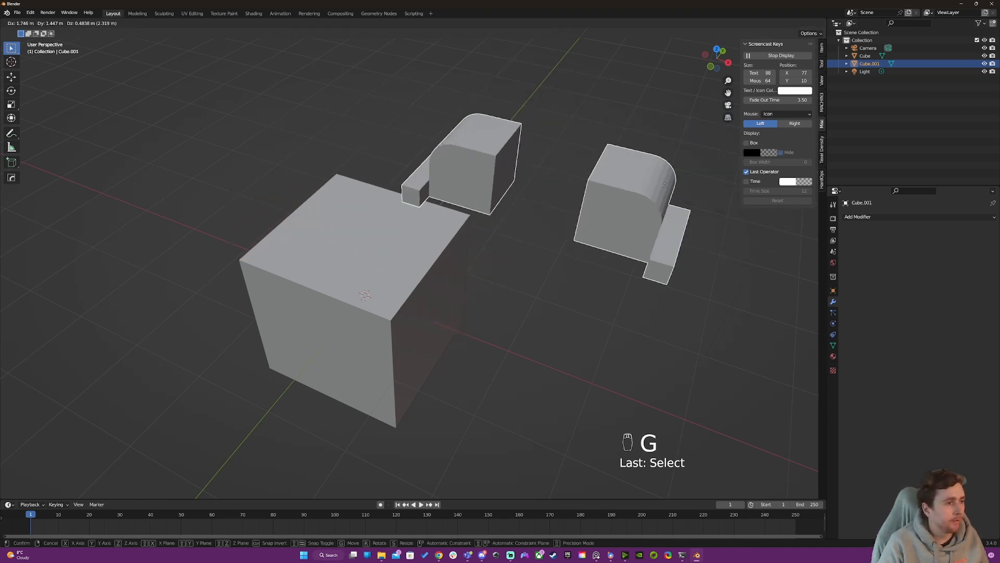
{"action": "right_click", "coordinate": [653, 180]}
Separate the negative-X side piece, including its ledge, from the joined mesh into its own object and return to Object Mode.
{"action": "middle_click_drag", "start_coordinate": [383, 255], "coordinate": [476, 236]}
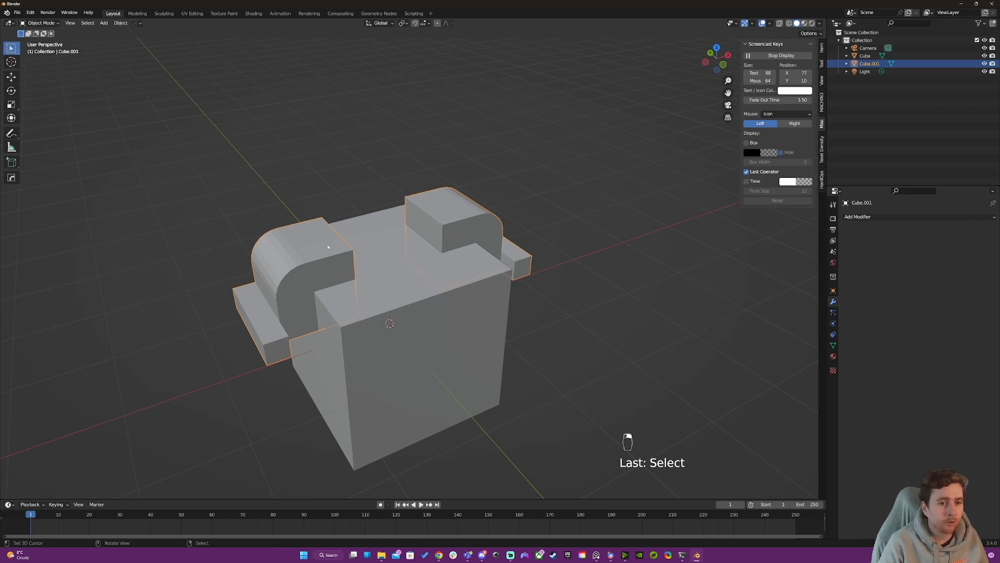
{"action": "key", "text": "Tab"}
{"action": "left_click", "coordinate": [303, 265], "text": "alt"}
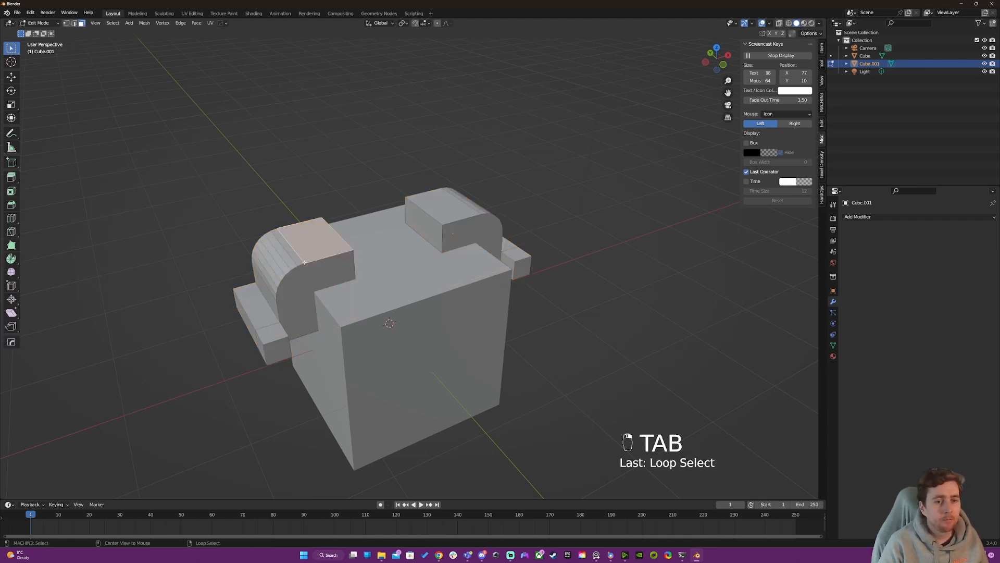
{"action": "key", "text": "l"}
{"action": "key", "text": "p"}
{"action": "left_click", "coordinate": [291, 266]}
{"action": "key", "text": "Tab"}
{"action": "right_click", "coordinate": [299, 265]}
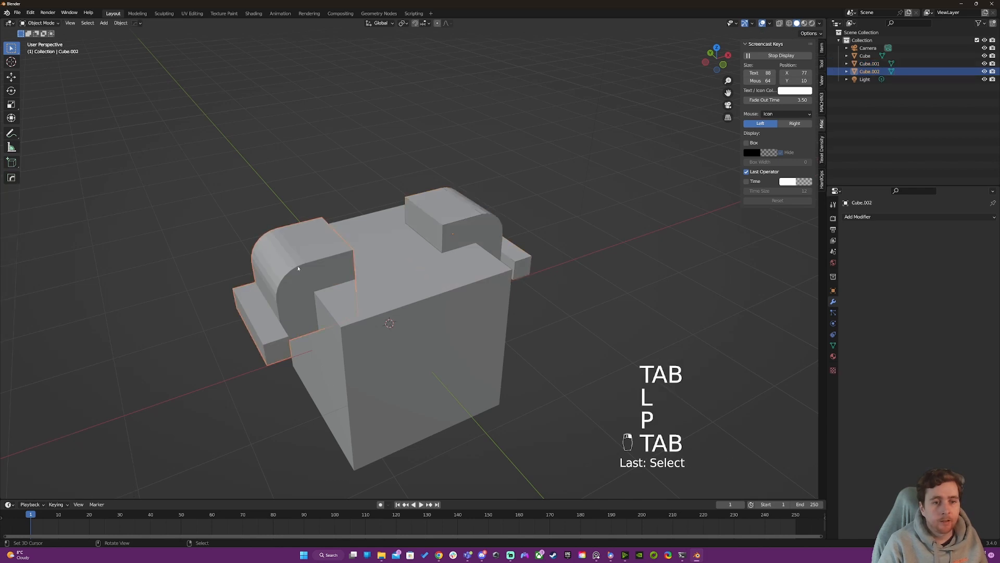
Extrude the front face of the separated side piece forward, return to Object Mode and try rotating the piece.
{"action": "scroll", "coordinate": [300, 266], "scroll_direction": "down", "scroll_amount": 2}
{"action": "middle_click_drag", "start_coordinate": [300, 266], "coordinate": [443, 255]}
{"action": "scroll", "coordinate": [372, 269], "scroll_direction": "up", "scroll_amount": 3}
{"action": "key", "text": "Tab"}
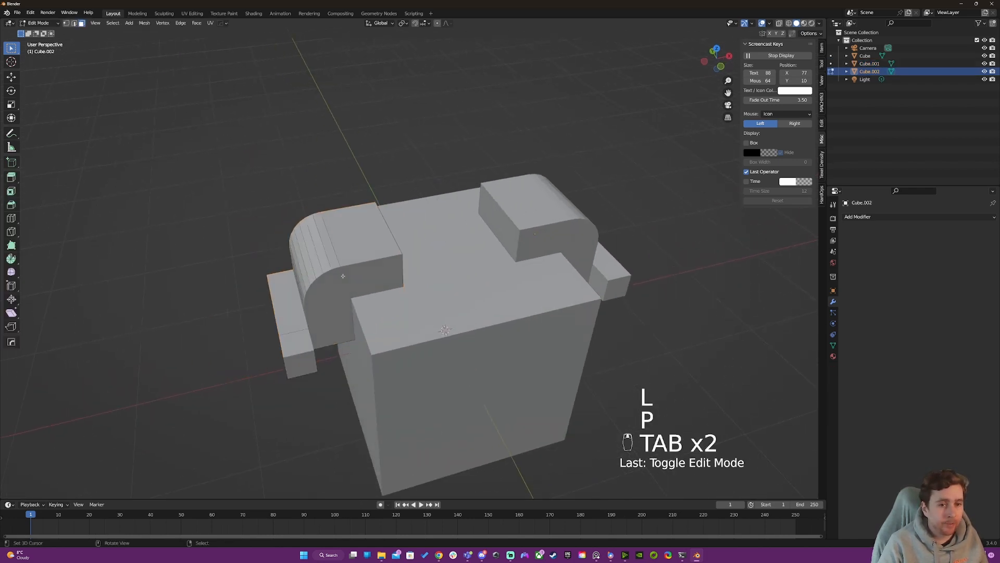
{"action": "left_click", "coordinate": [350, 275]}
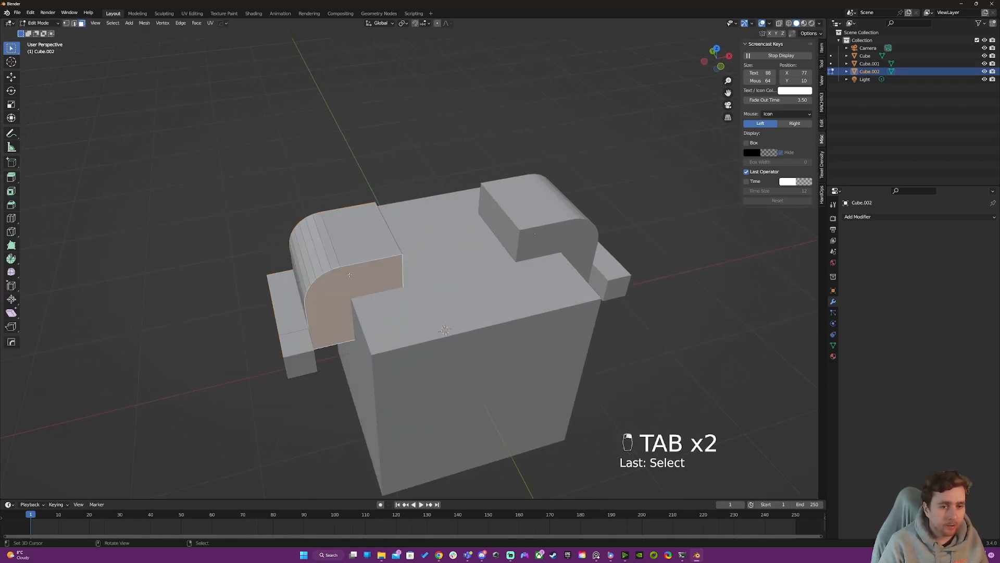
{"action": "key", "text": "e"}
{"action": "left_click", "coordinate": [400, 326]}
{"action": "key", "text": "Tab"}
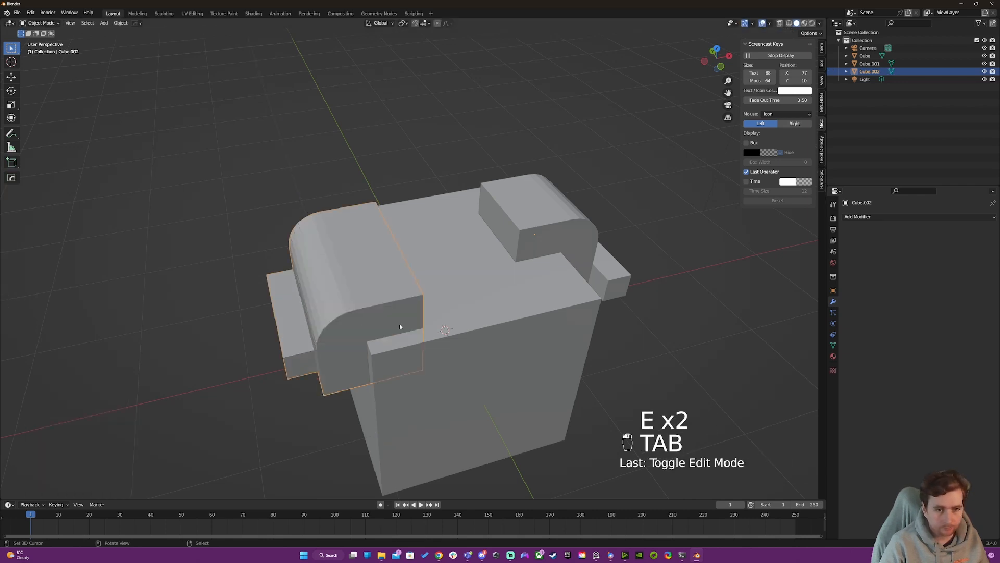
{"action": "middle_click_drag", "start_coordinate": [449, 282], "coordinate": [410, 277]}
{"action": "key", "text": "r"}
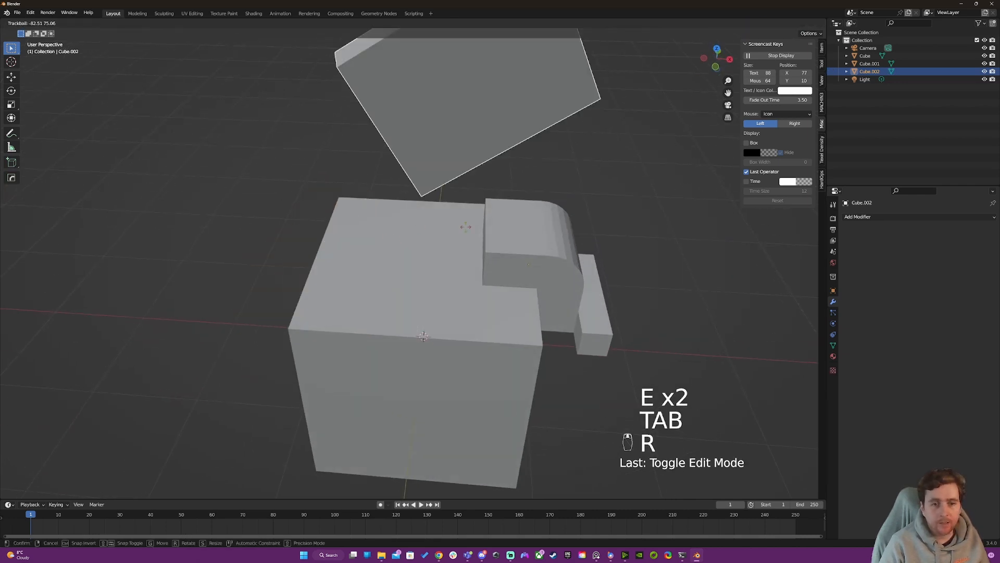
{"action": "right_click", "coordinate": [331, 255]}
Delete the separated negative-X side piece with the extruded front.
{"action": "left_click", "coordinate": [527, 259]}
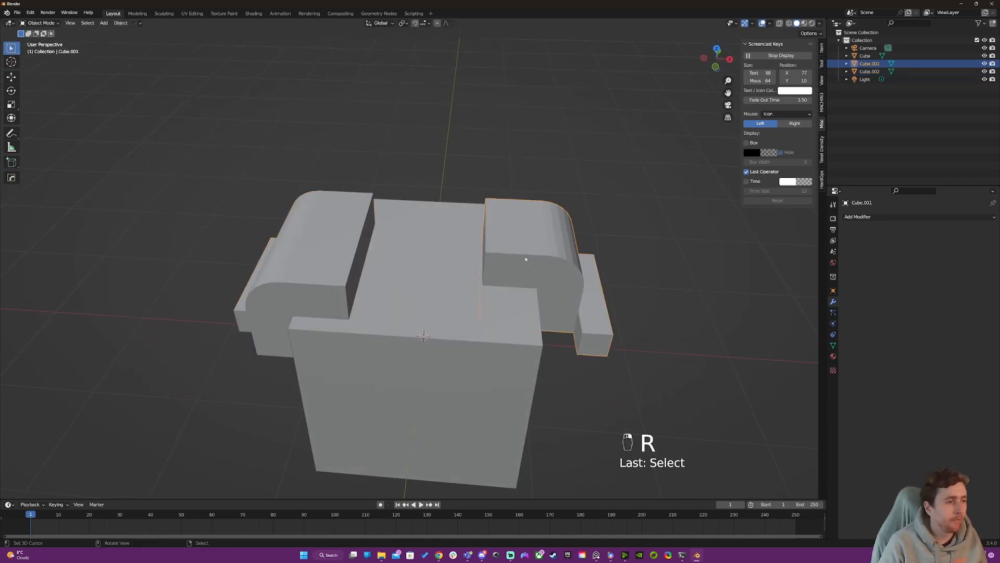
{"action": "left_click", "coordinate": [334, 256]}
{"action": "key", "text": "x"}
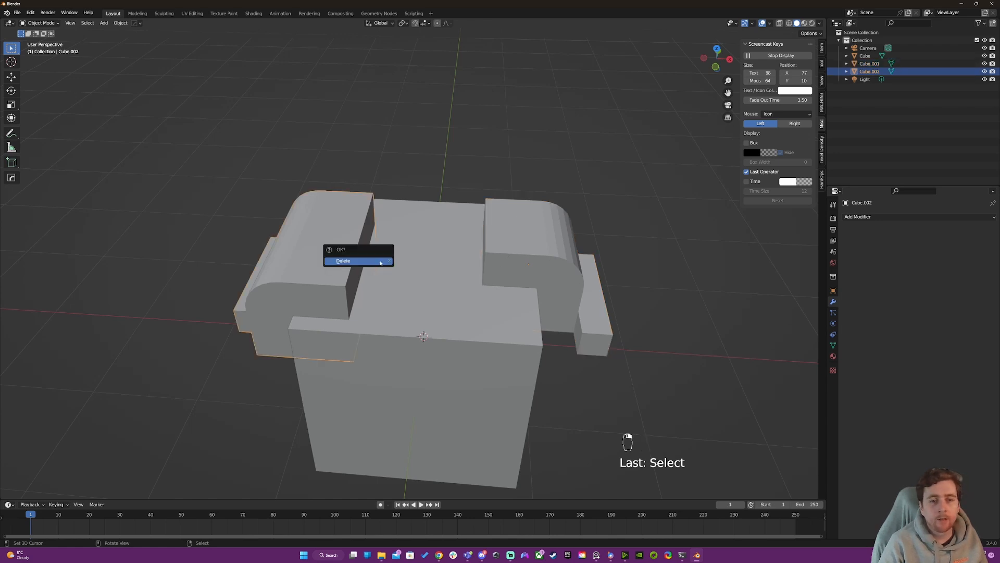
{"action": "left_click", "coordinate": [357, 260]}
Duplicate the remaining side piece, scale the copy by -1 along X about the 3D cursor, and select the copy.
{"action": "left_click", "coordinate": [544, 262]}
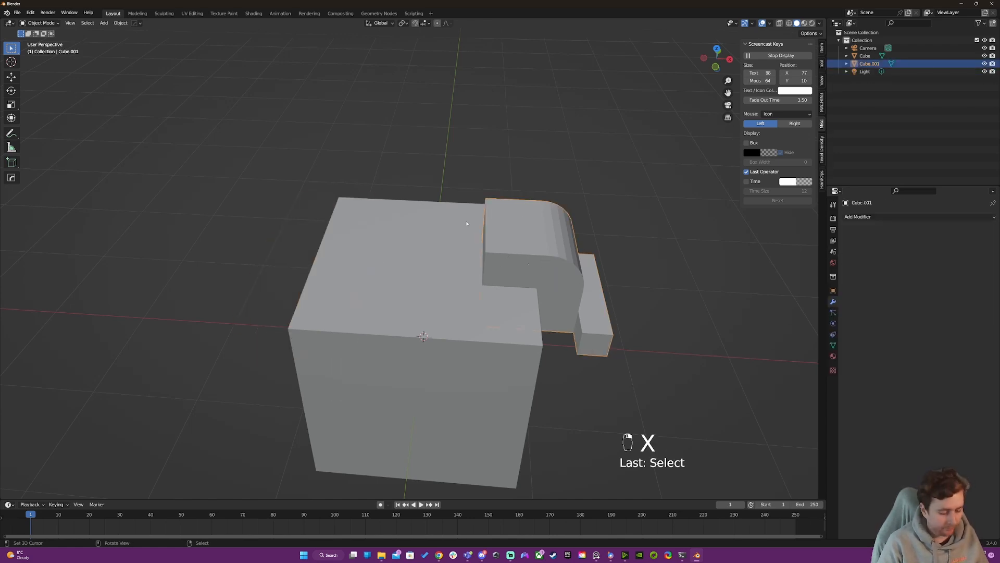
{"action": "key", "text": "period"}
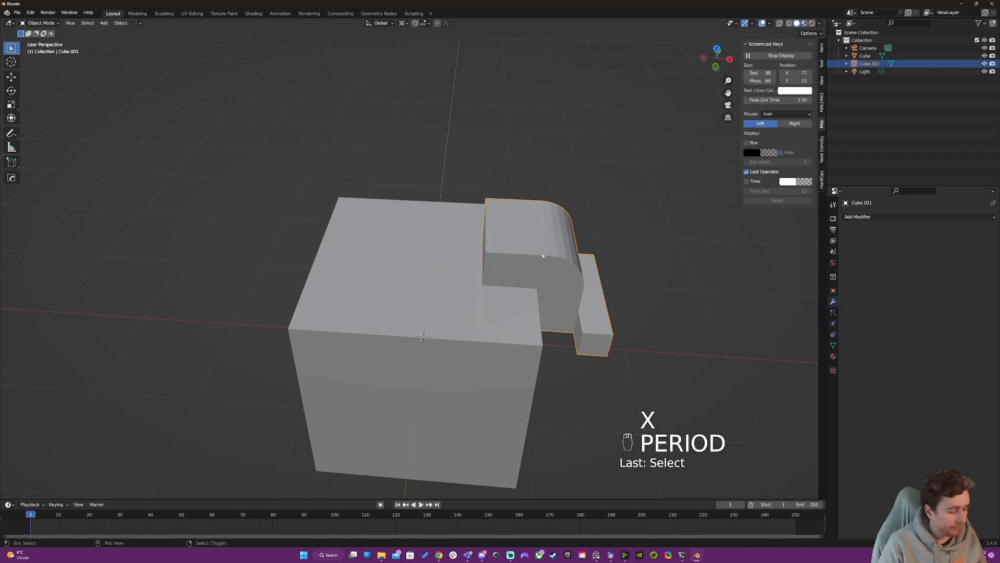
{"action": "key", "text": "shift+d"}
{"action": "type", "text": "s"}
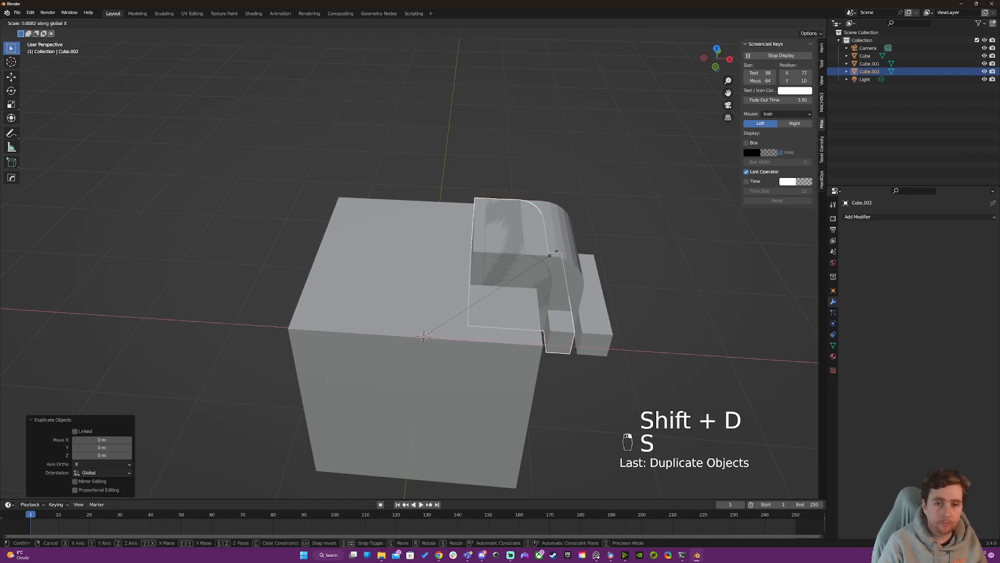
{"action": "type", "text": "x-1"}
{"action": "key", "text": "Return"}
{"action": "key", "text": "a"}
{"action": "key", "text": "a"}
{"action": "key", "text": "a"}
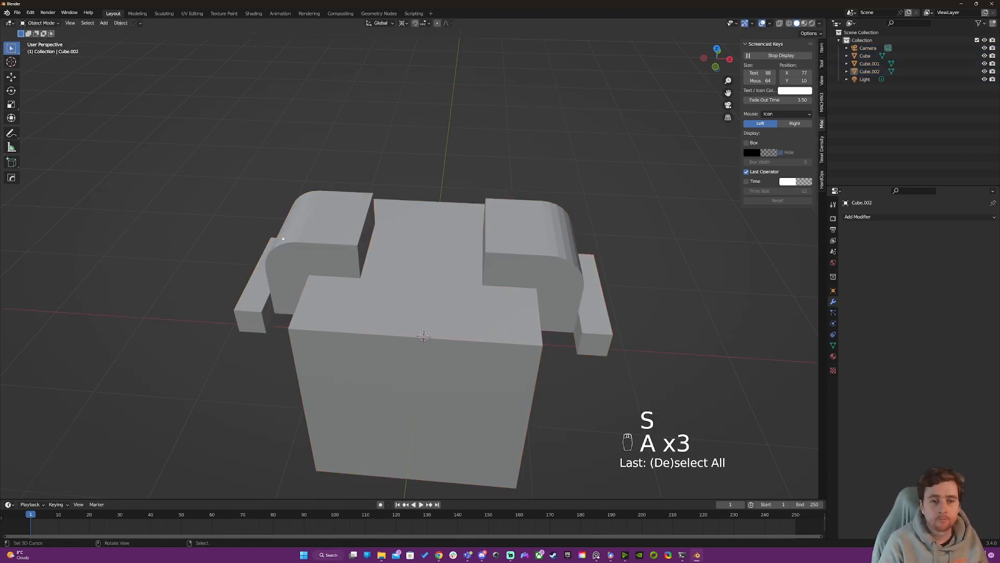
{"action": "left_click", "coordinate": [330, 244]}
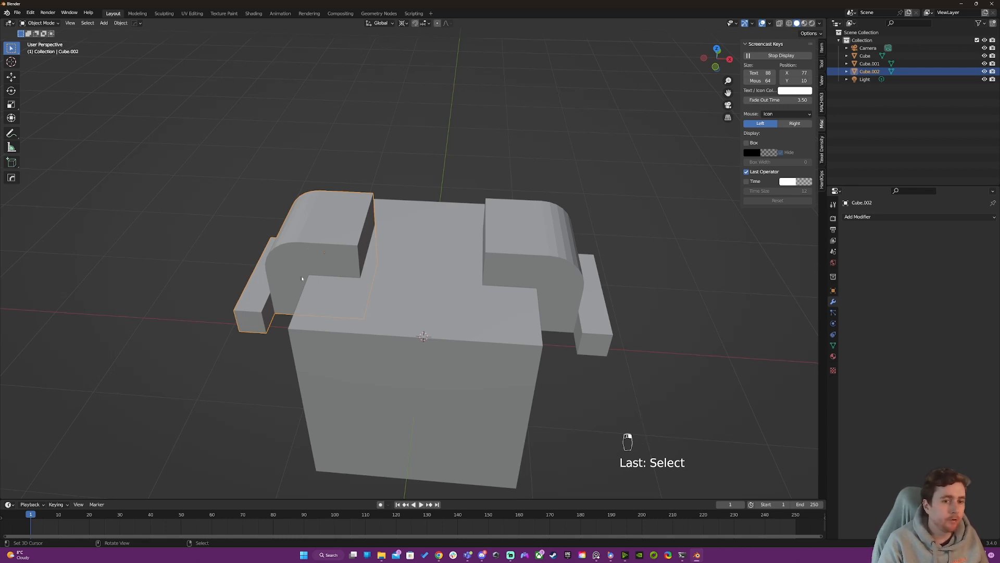
Check the Face Orientation overlay setting, apply the scale of the mirrored copy and inspect its face directions.
{"action": "left_click", "coordinate": [752, 23]}
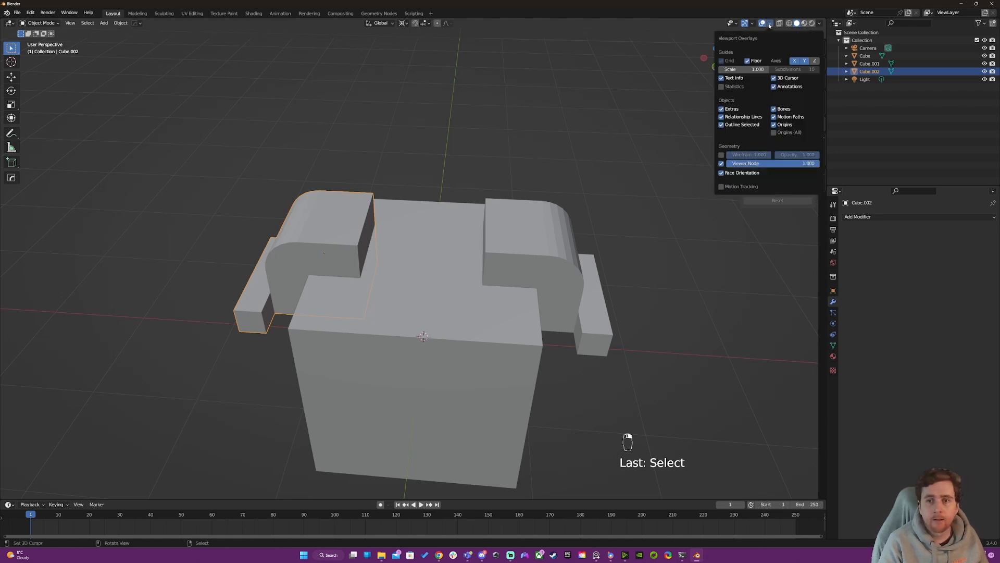
{"action": "key", "text": "ctrl+a"}
{"action": "left_click", "coordinate": [338, 280]}
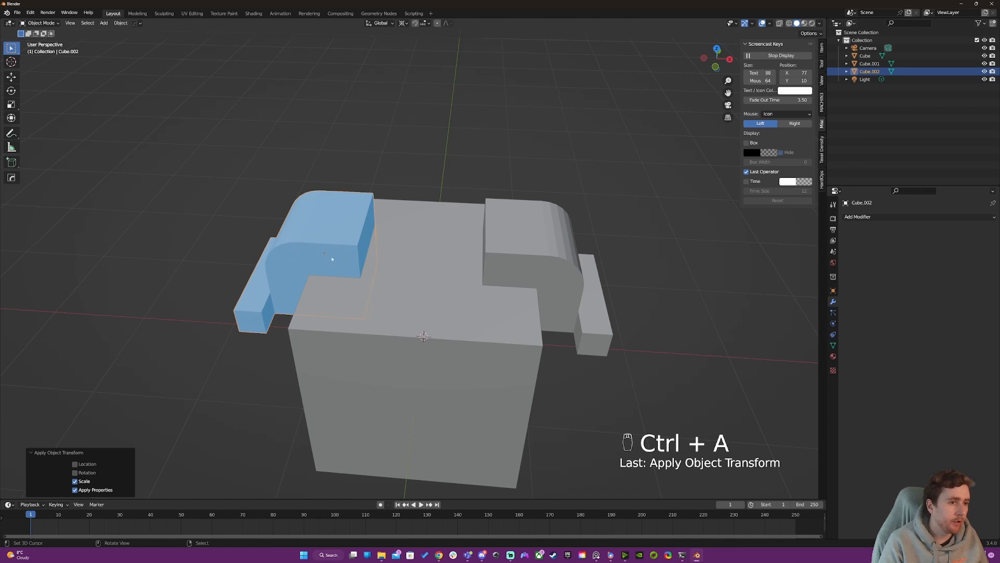
{"action": "left_click", "coordinate": [315, 242]}
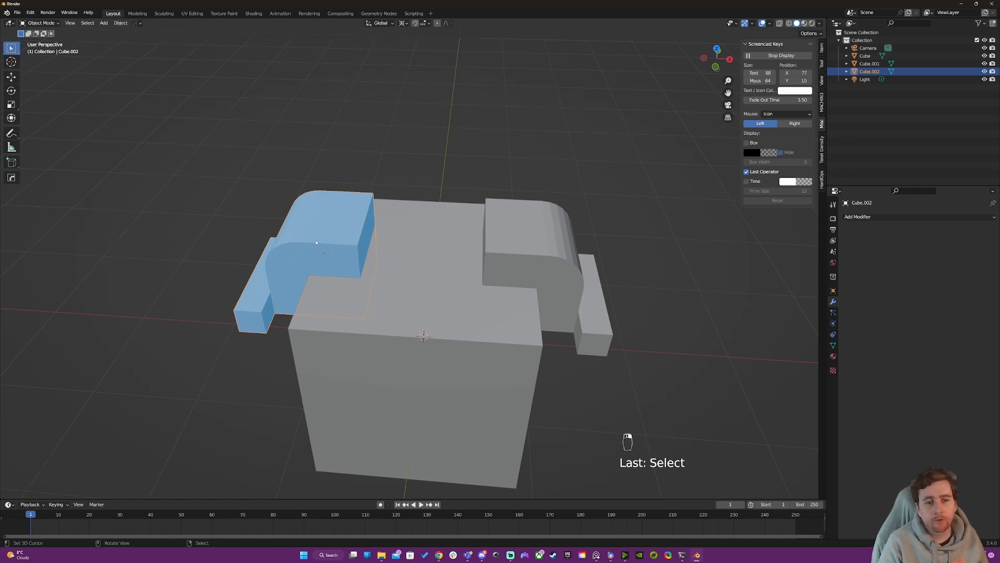
{"action": "middle_click_drag", "start_coordinate": [316, 242], "coordinate": [479, 235]}
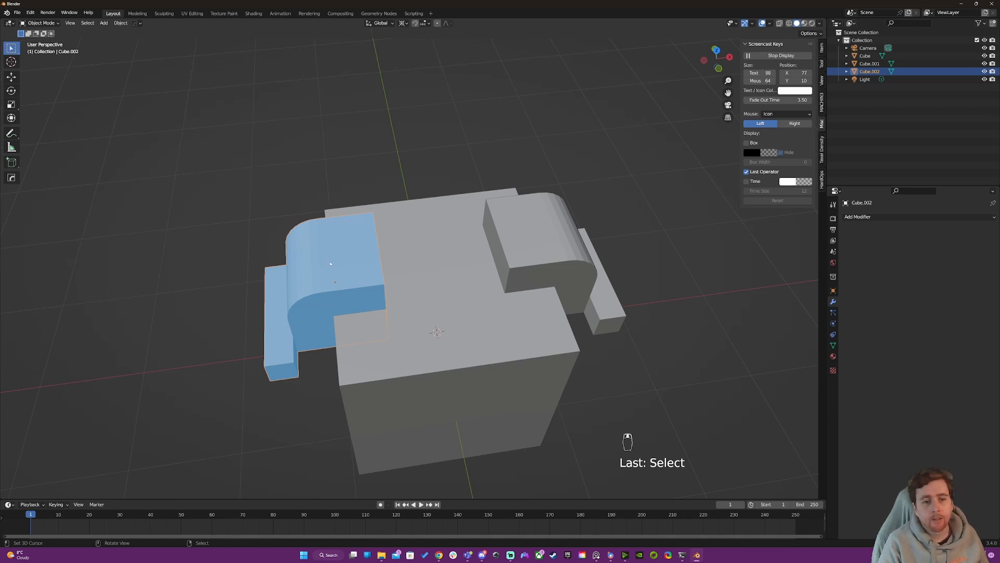
{"action": "key", "text": "Tab"}
{"action": "key", "text": "Tab"}
{"action": "key", "text": "Tab"}
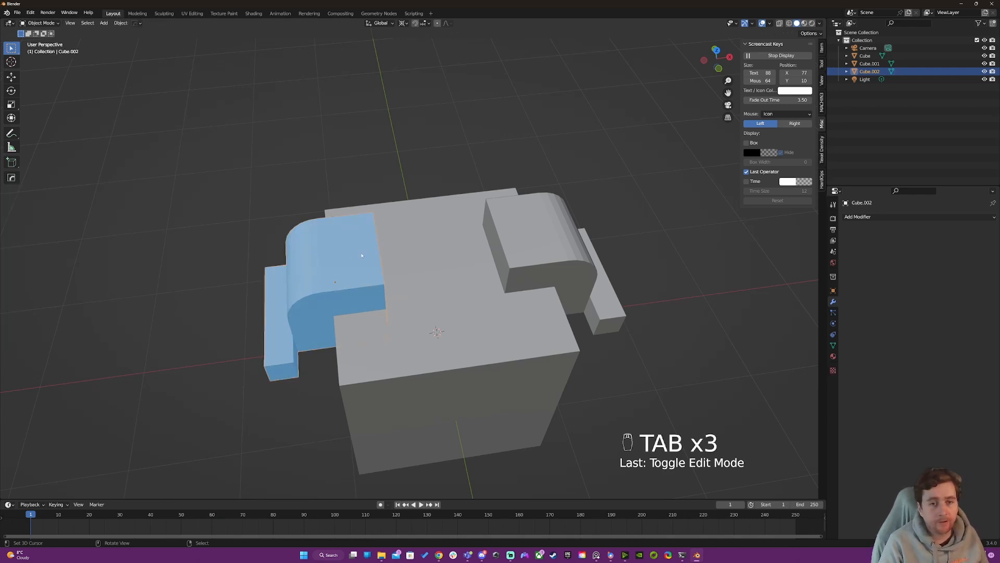
Delete the mirrored copy with the flipped faces and select the original side piece.
{"action": "key", "text": "x"}
{"action": "left_click", "coordinate": [345, 261]}
{"action": "left_click", "coordinate": [551, 231]}
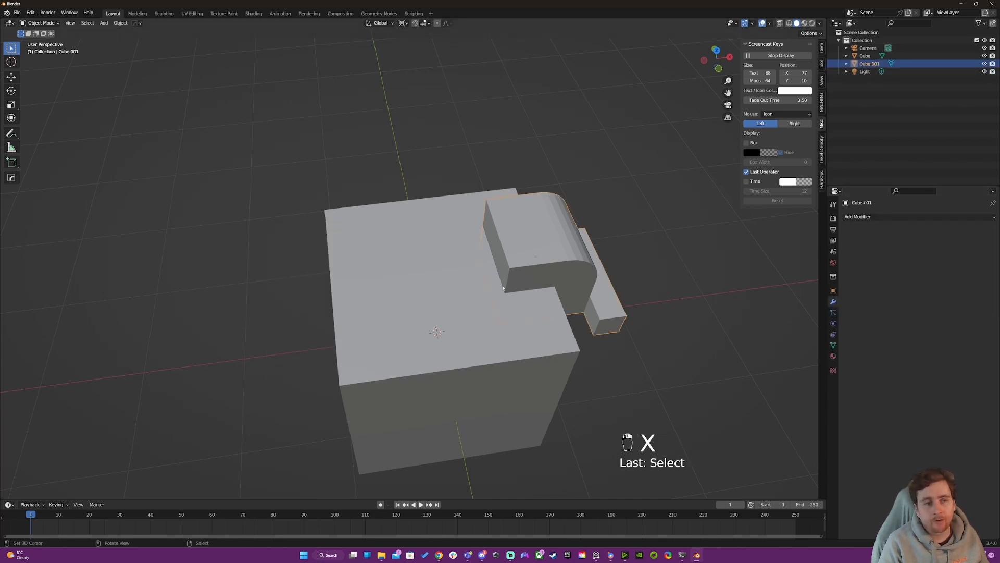
Bring up the HOps menu for the side piece to look at its Mirror option.
{"action": "middle_click_drag", "start_coordinate": [503, 288], "coordinate": [523, 274]}
{"action": "scroll", "coordinate": [523, 275], "scroll_direction": "down", "scroll_amount": 5}
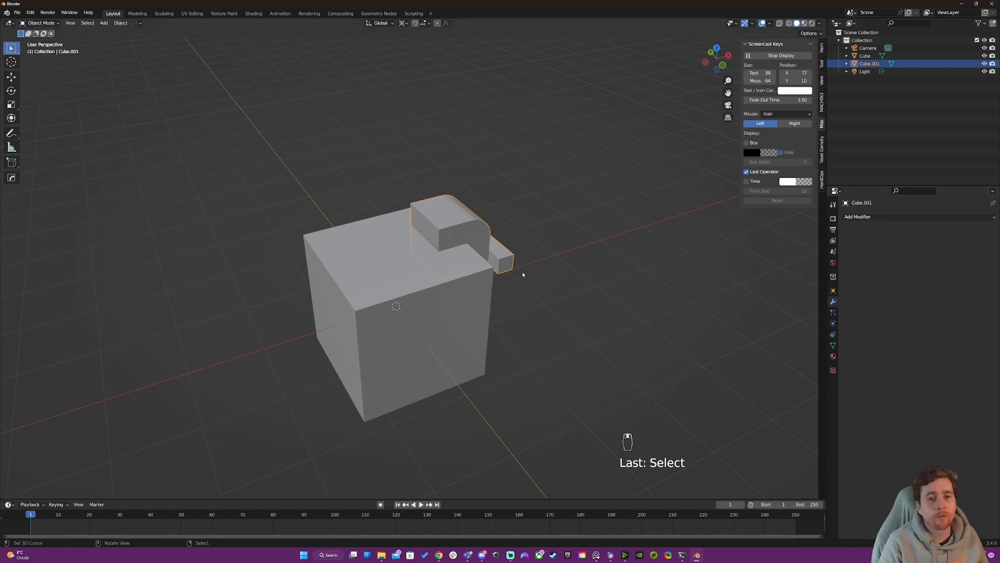
{"action": "key", "text": "q"}
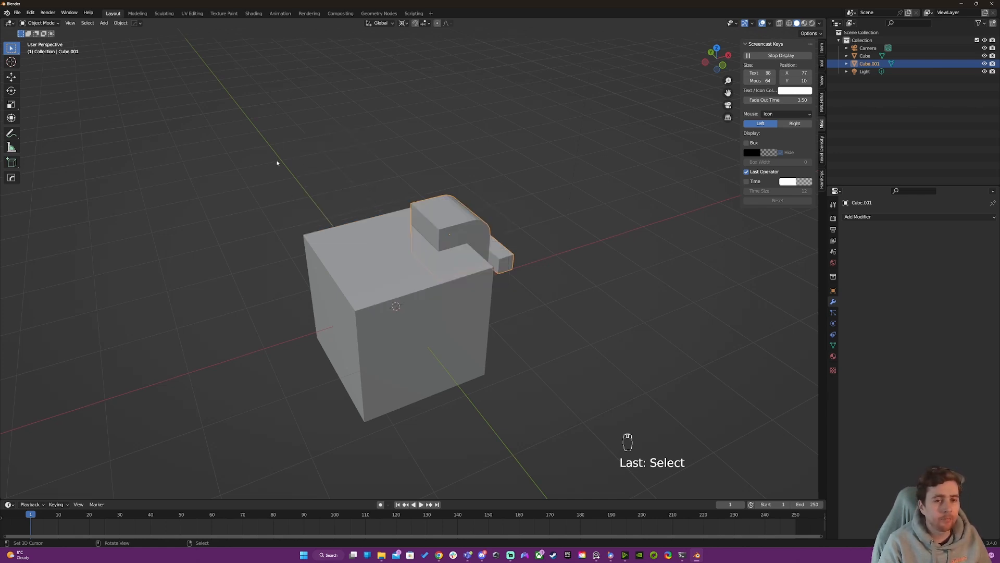
{"action": "key", "text": "q"}
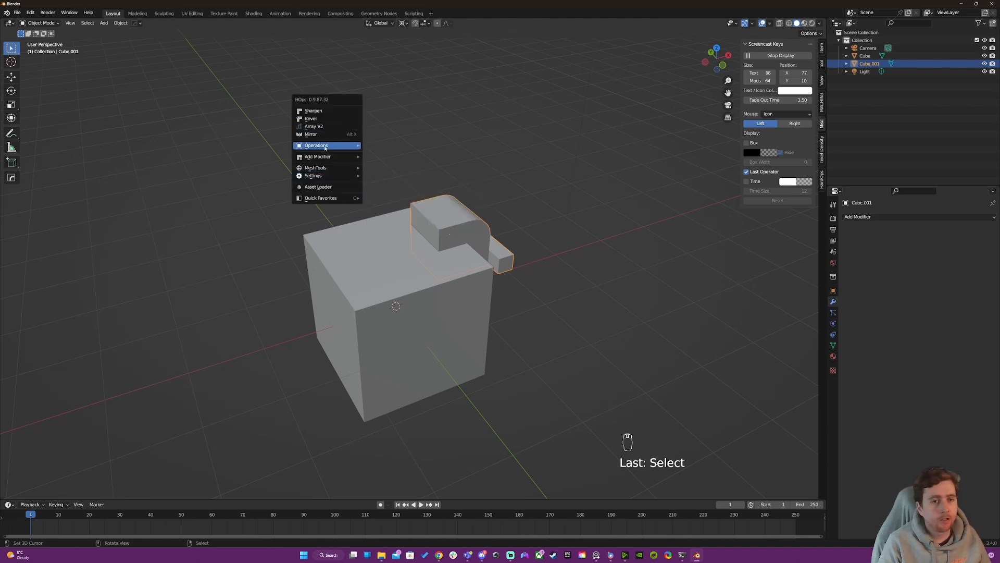
{"action": "mouse_move", "coordinate": [323, 146]}
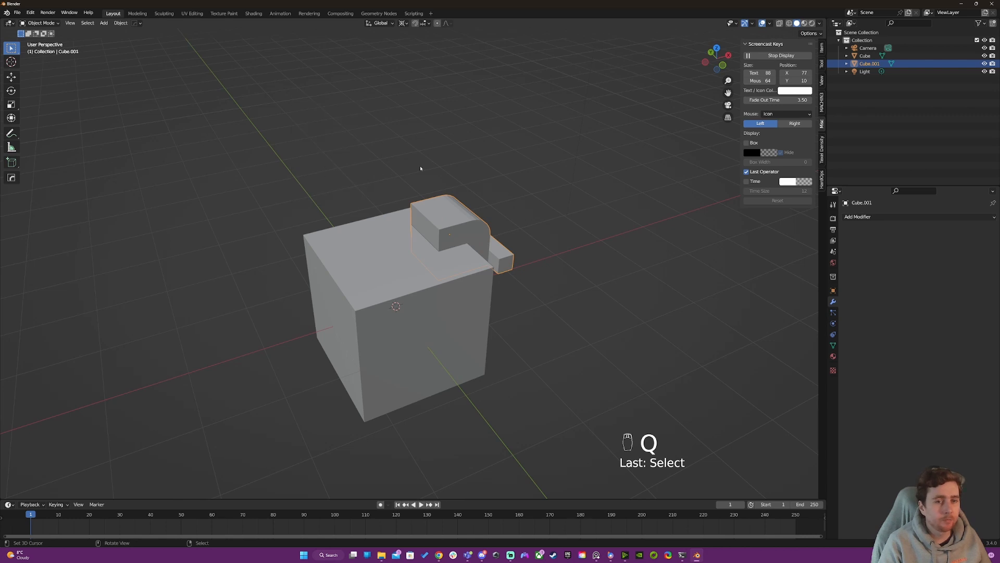
{"action": "middle_click_drag", "start_coordinate": [424, 243], "coordinate": [409, 261]}
{"action": "right_click", "coordinate": [405, 262], "text": "shift"}
{"action": "left_click", "coordinate": [442, 254]}
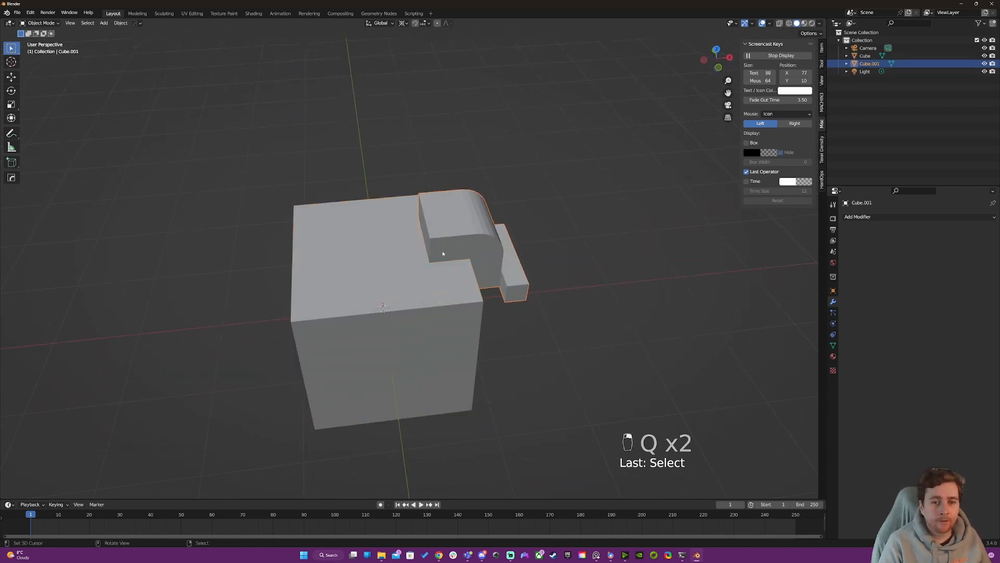
{"action": "key", "text": "g"}
{"action": "right_click", "coordinate": [446, 280]}
Mirror the side piece across the large cube along X with the HOps Mirror gizmo, then clear the selection.
{"action": "left_click", "coordinate": [351, 264], "text": "shift"}
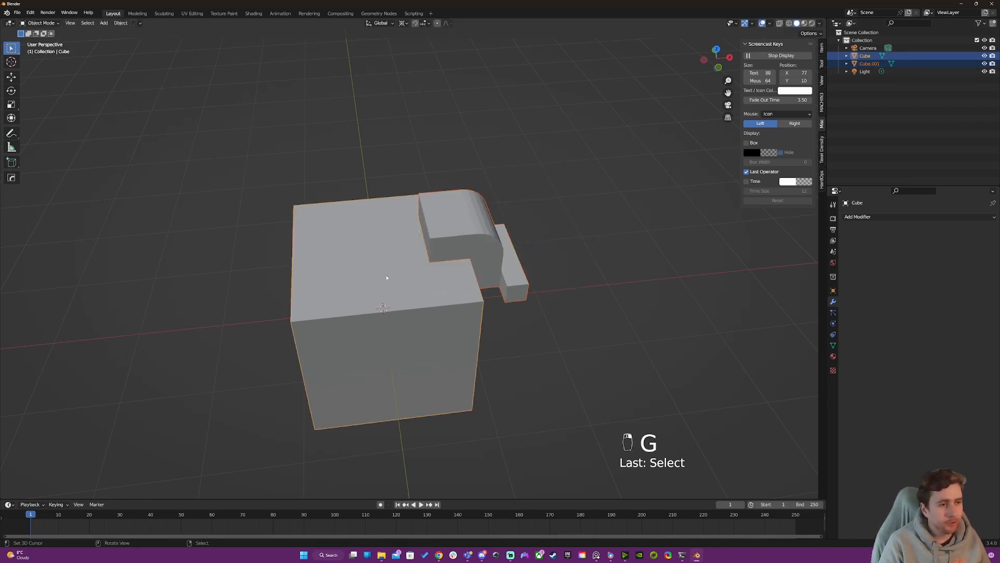
{"action": "key", "text": "alt+x"}
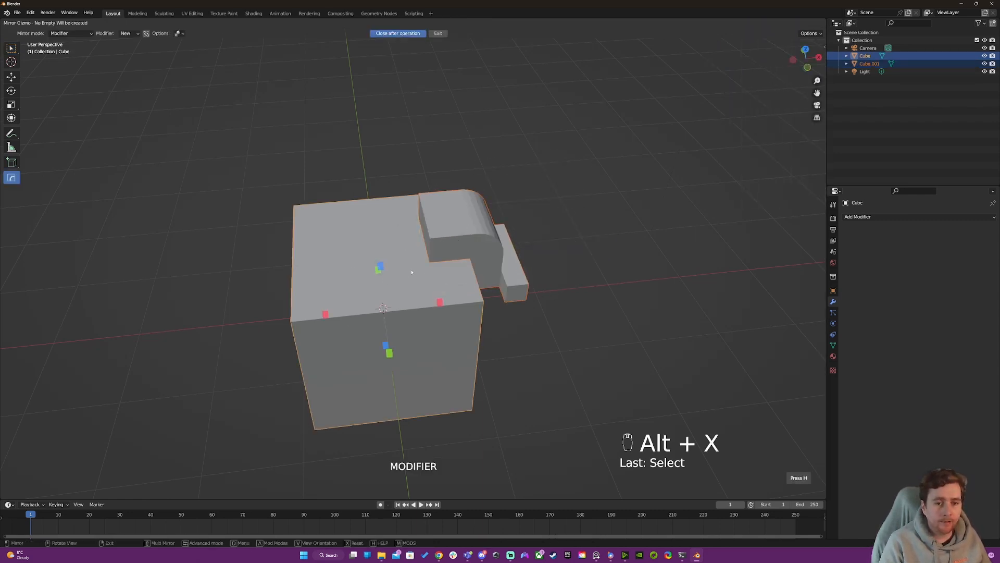
{"action": "left_click", "coordinate": [441, 304]}
{"action": "middle_click_drag", "start_coordinate": [457, 286], "coordinate": [368, 268]}
{"action": "key", "text": "a"}
{"action": "key", "text": "a"}
{"action": "key", "text": "a"}
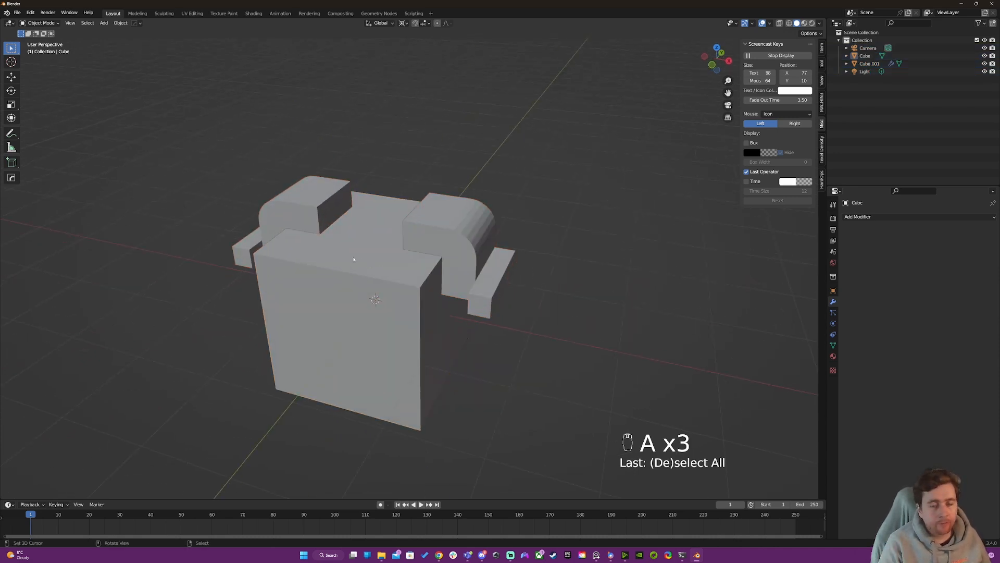
Select the mirrored side piece, try moving it, and turn its mirrored half into a separate object with MESHmachine's Real Mirror.
{"action": "left_click", "coordinate": [420, 230]}
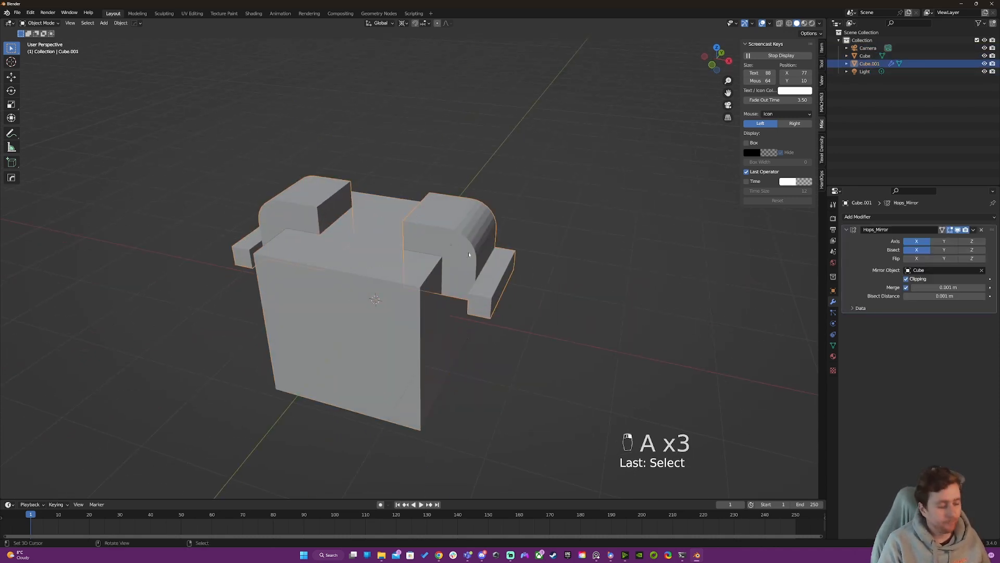
{"action": "key", "text": "g"}
{"action": "right_click", "coordinate": [535, 223]}
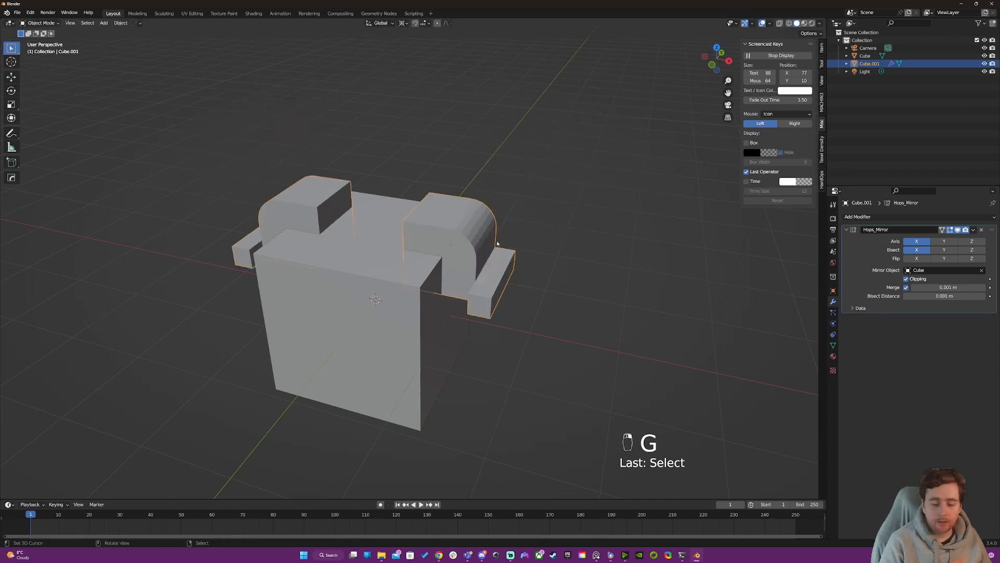
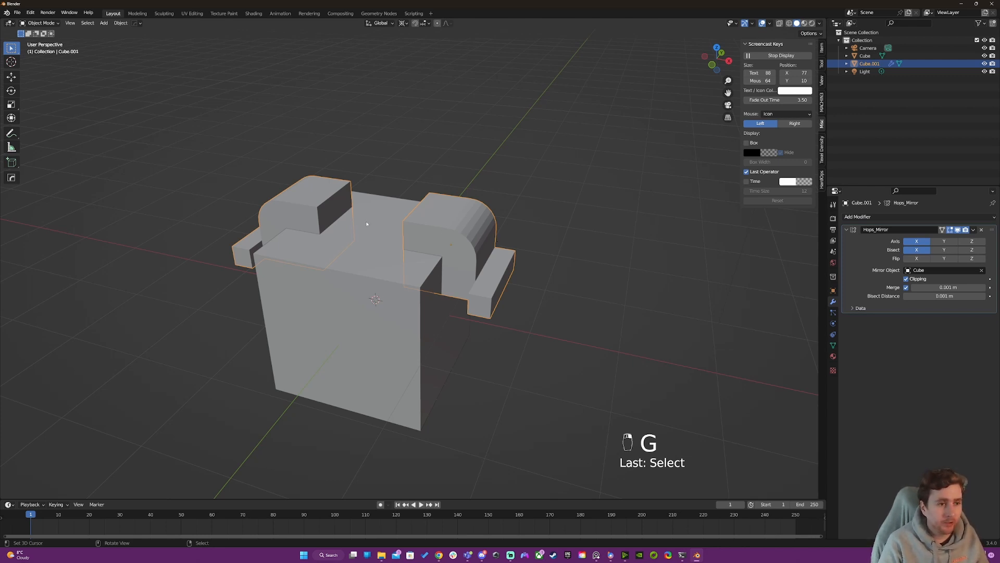
{"action": "key", "text": "y"}
{"action": "mouse_move", "coordinate": [367, 223]}
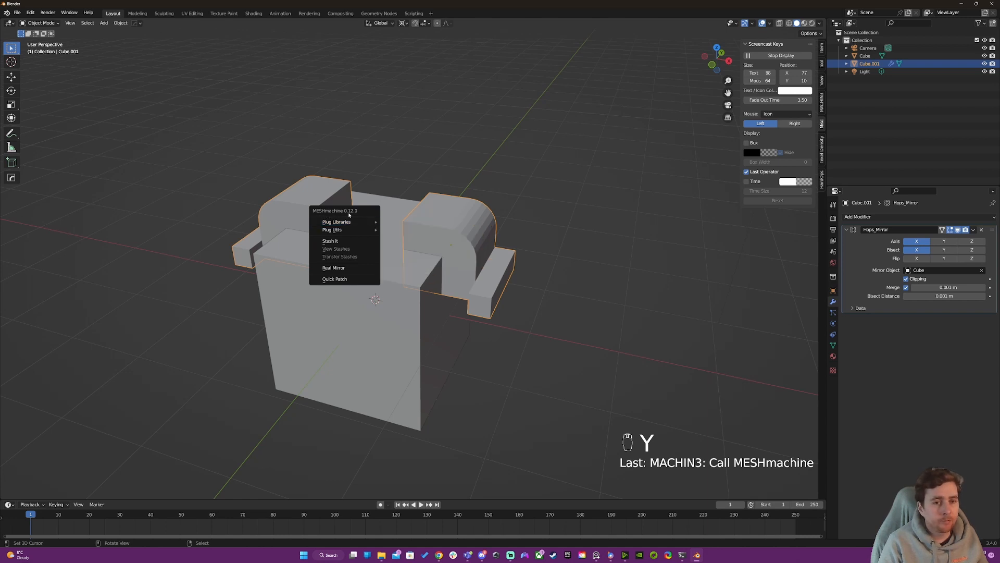
{"action": "left_click", "coordinate": [351, 268]}
Select the mirrored piece and the original piece in turn to check that they are separate objects.
{"action": "left_click", "coordinate": [301, 208]}
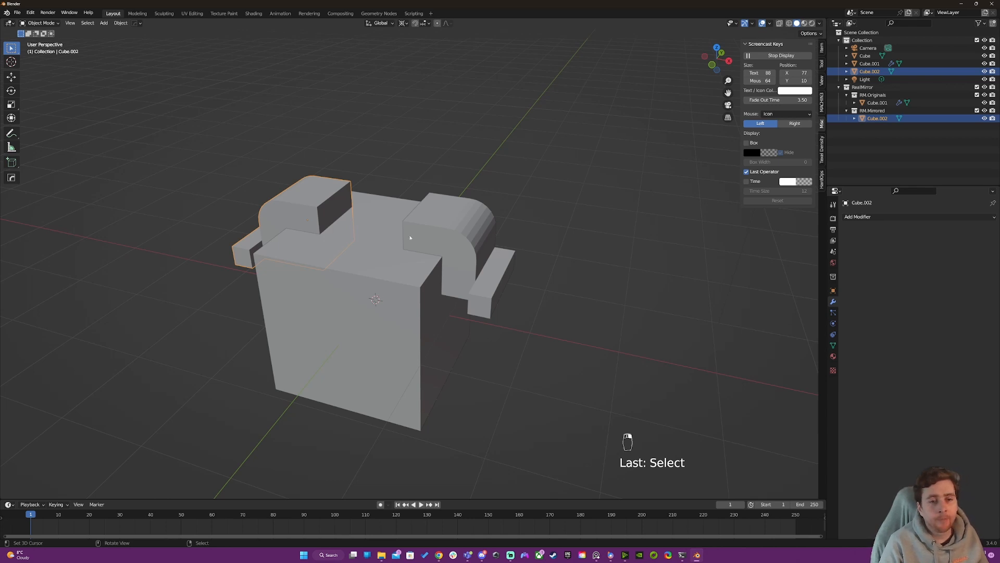
{"action": "middle_click_drag", "start_coordinate": [410, 238], "coordinate": [392, 249]}
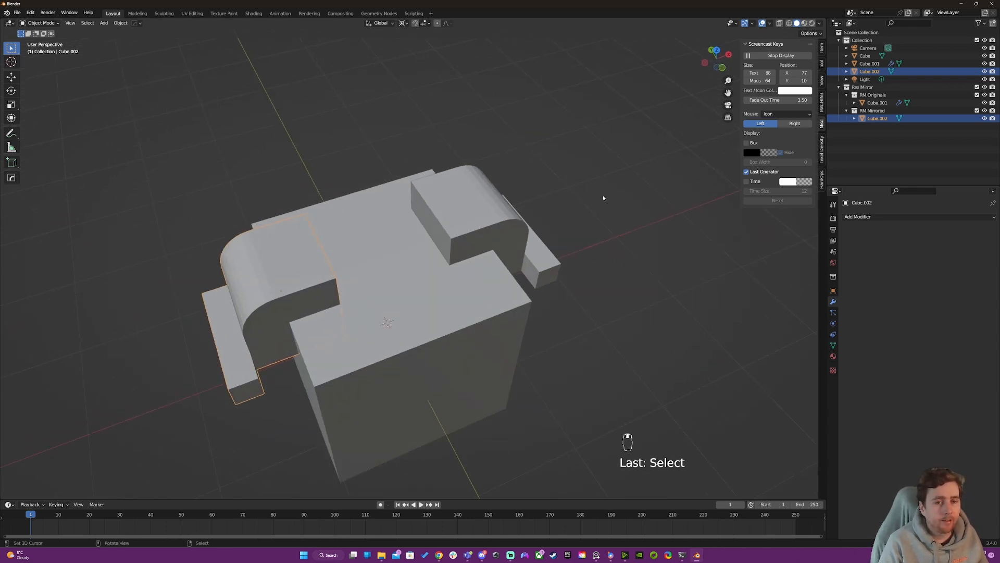
{"action": "left_click", "coordinate": [489, 227]}
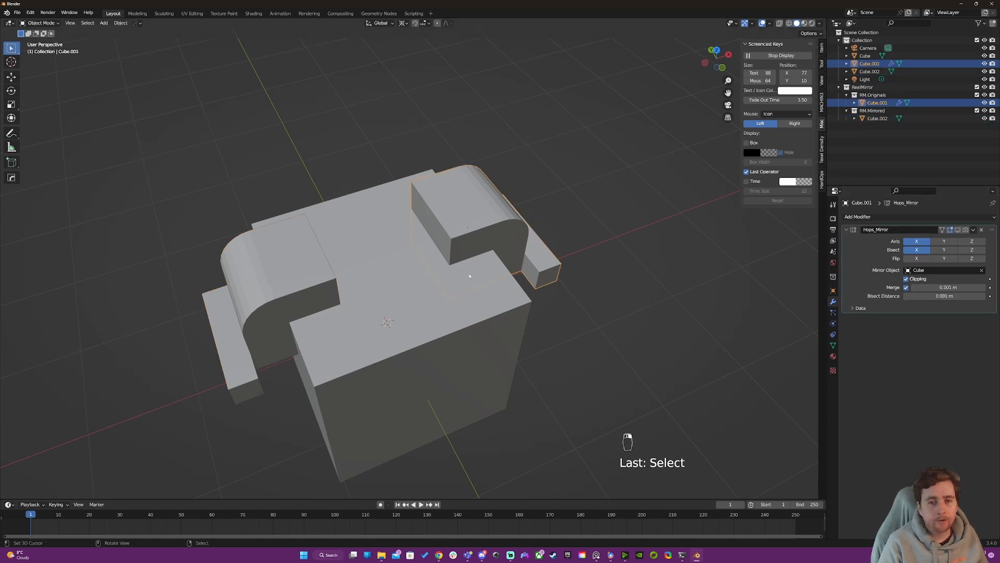
Hide the mirrored piece to view the block without it, then undo the hiding.
{"action": "left_click", "coordinate": [302, 281]}
{"action": "key", "text": "h"}
{"action": "middle_click_drag", "start_coordinate": [355, 272], "coordinate": [330, 241]}
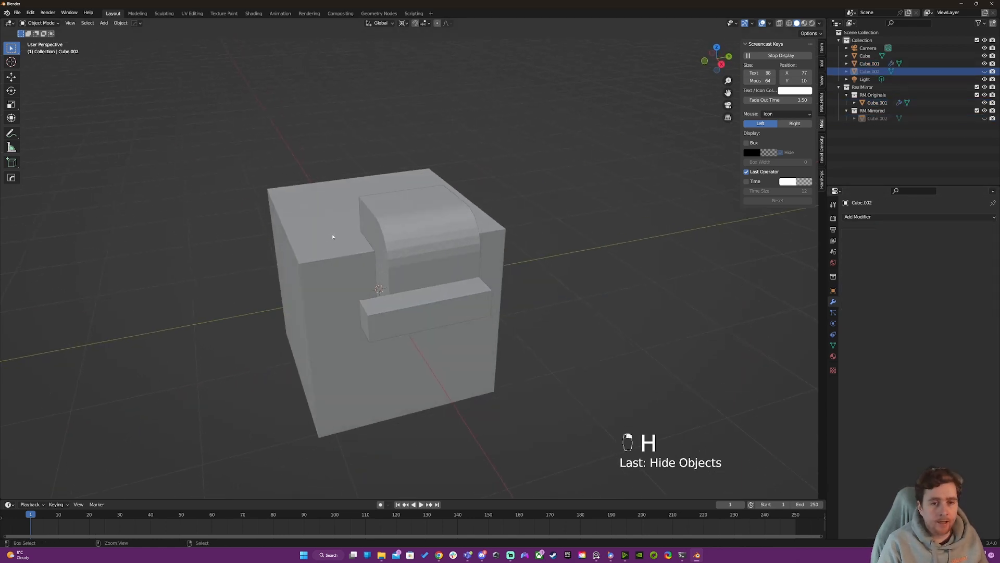
{"action": "key", "text": "ctrl+z"}
Clear the selection, then select and delete only the mirrored piece.
{"action": "key", "text": "a"}
{"action": "key", "text": "a"}
{"action": "key", "text": "a"}
{"action": "left_click", "coordinate": [253, 230]}
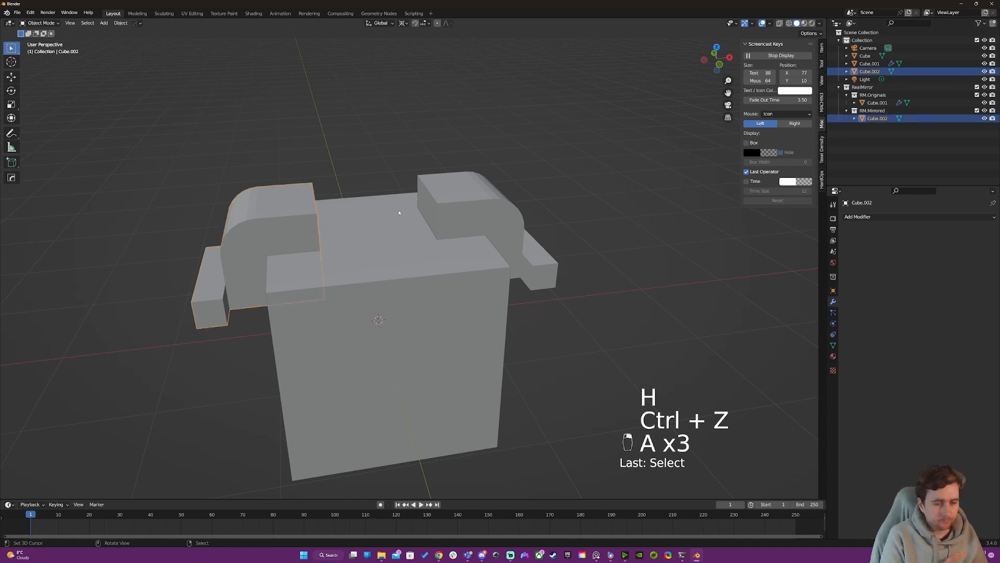
{"action": "key", "text": "x"}
{"action": "left_click", "coordinate": [260, 230]}
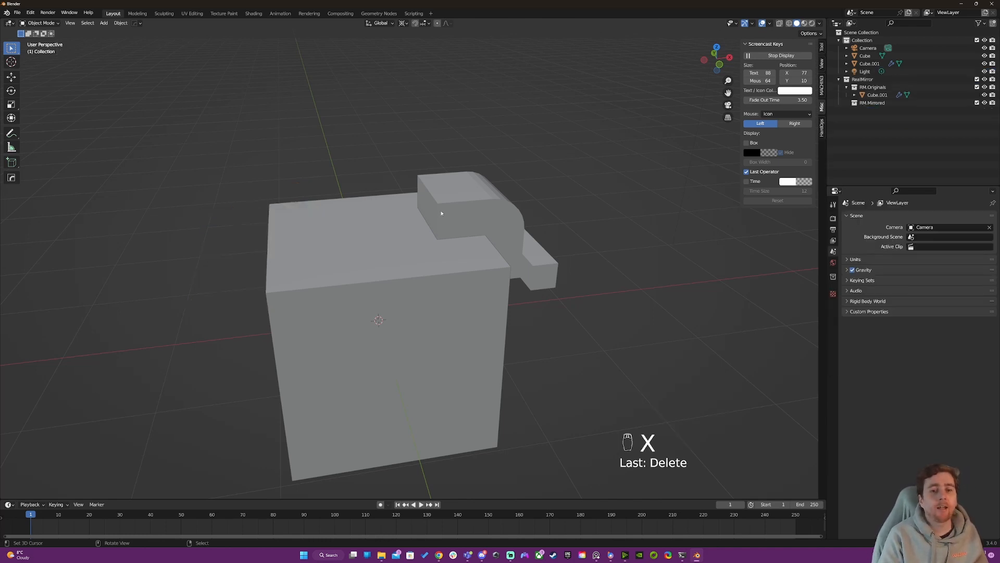
Show the original piece's Hops_Mirror modifier in the viewport and turn its mirrored half into a separate object with Real Mirror.
{"action": "left_click", "coordinate": [468, 228]}
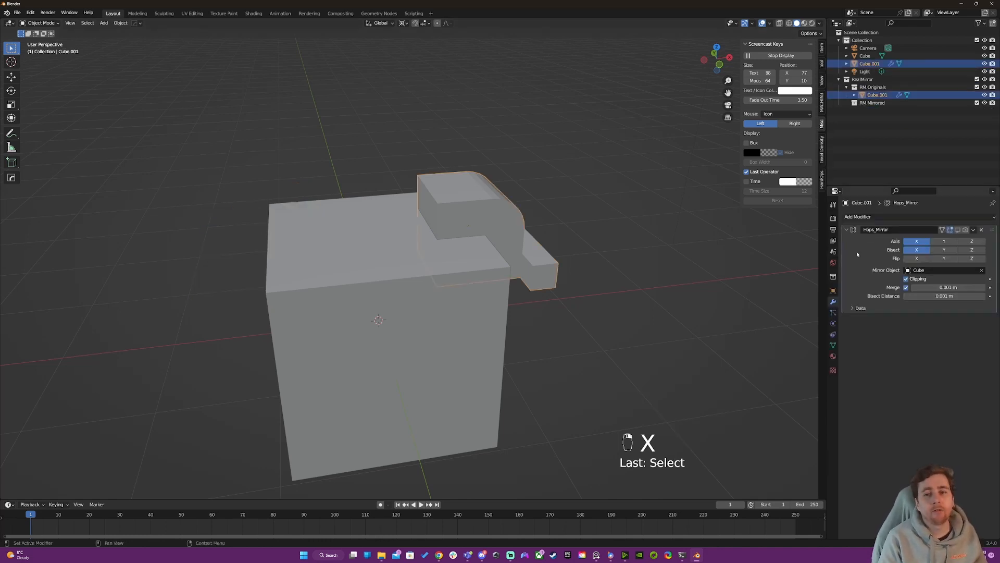
{"action": "left_click", "coordinate": [965, 229]}
{"action": "key", "text": "y"}
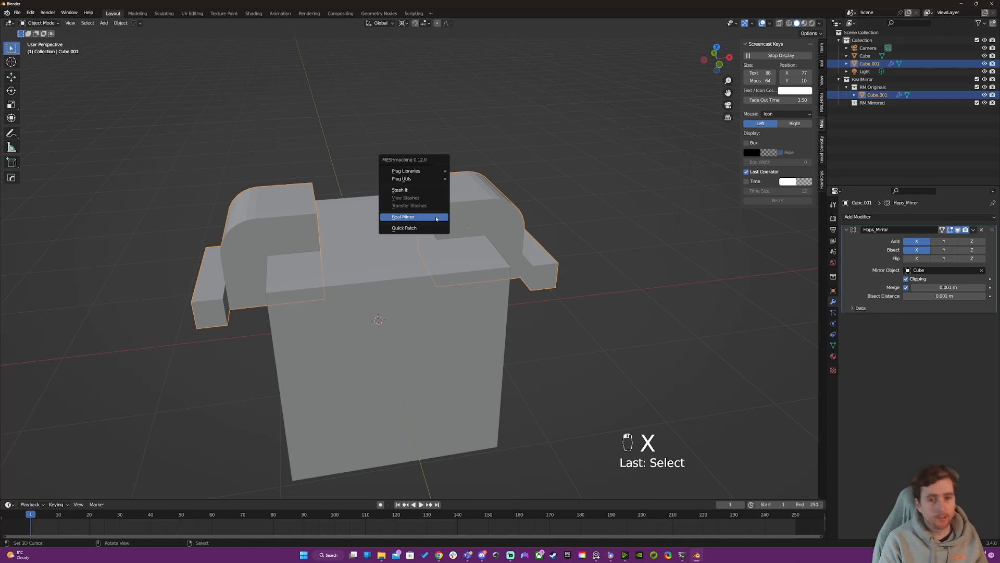
{"action": "left_click", "coordinate": [436, 218]}
{"action": "scroll", "coordinate": [282, 231], "scroll_direction": "up", "scroll_amount": 1}
Select the mirrored piece and stash it with MESHmachine's Stash It.
{"action": "right_click", "coordinate": [276, 230]}
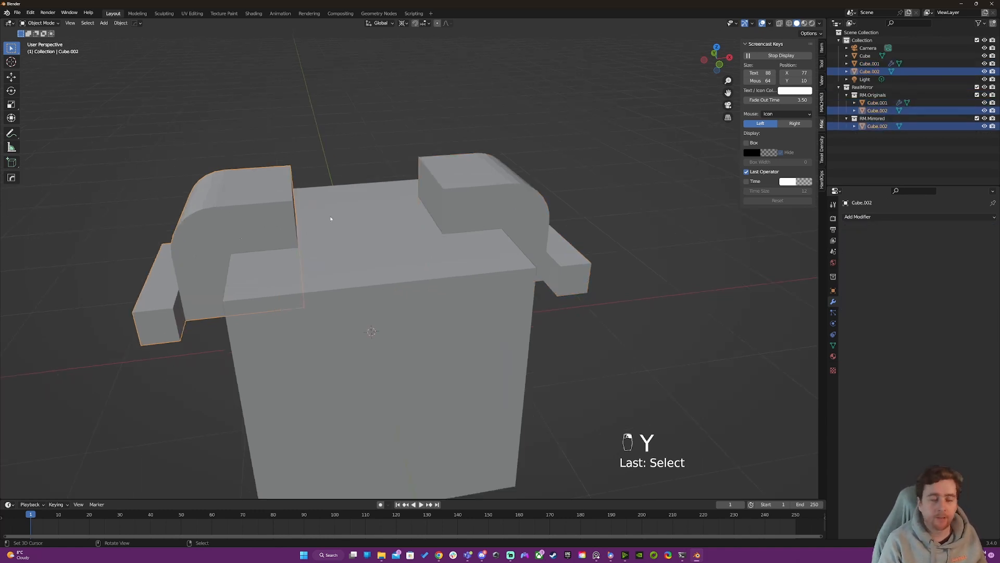
{"action": "key", "text": "y"}
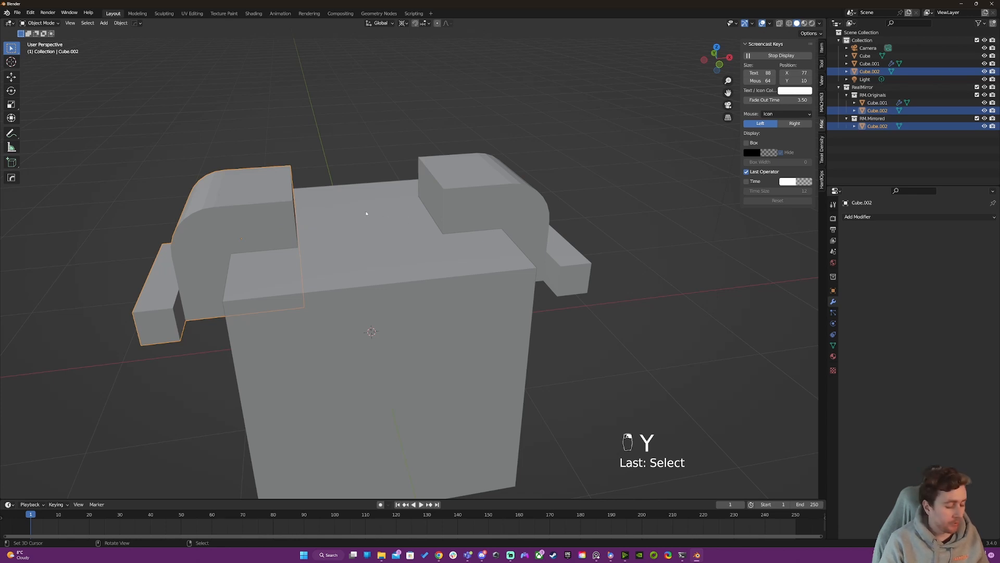
{"action": "key", "text": "y"}
{"action": "left_click", "coordinate": [291, 220]}
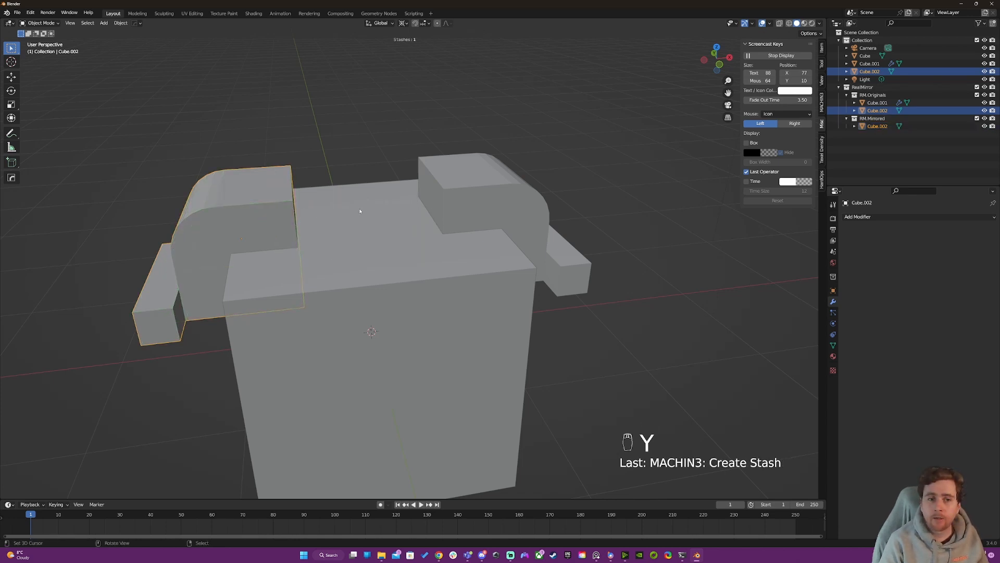
Select the object in the RM.Mirrored collection and then the original piece to check how Real Mirror organises them.
{"action": "left_click", "coordinate": [870, 126]}
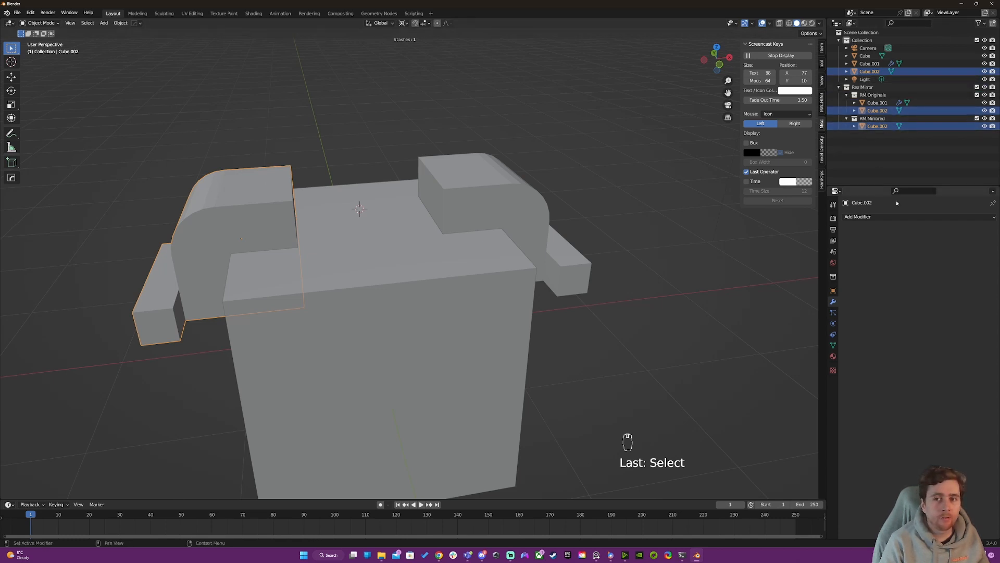
{"action": "left_click", "coordinate": [905, 157]}
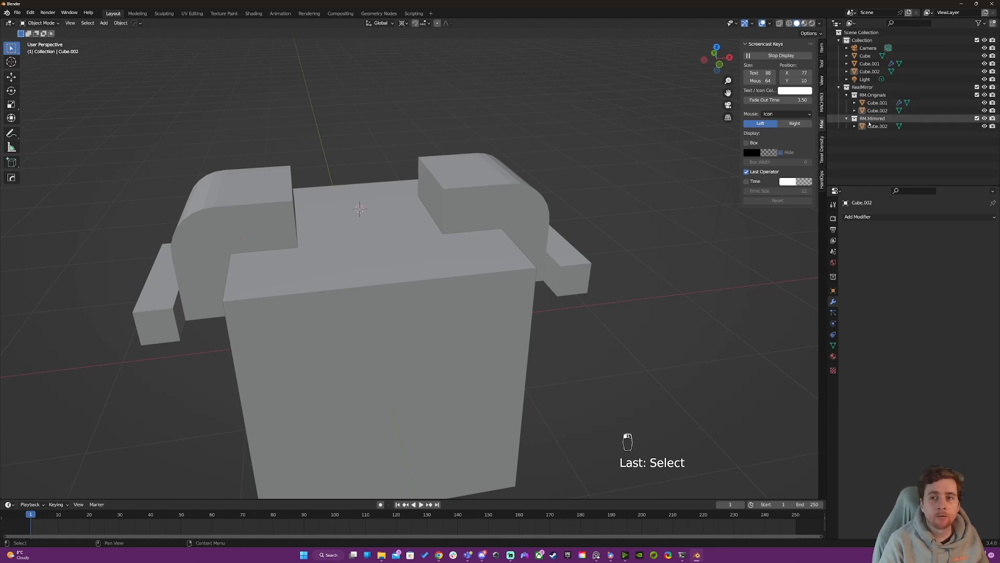
{"action": "left_click", "coordinate": [490, 192]}
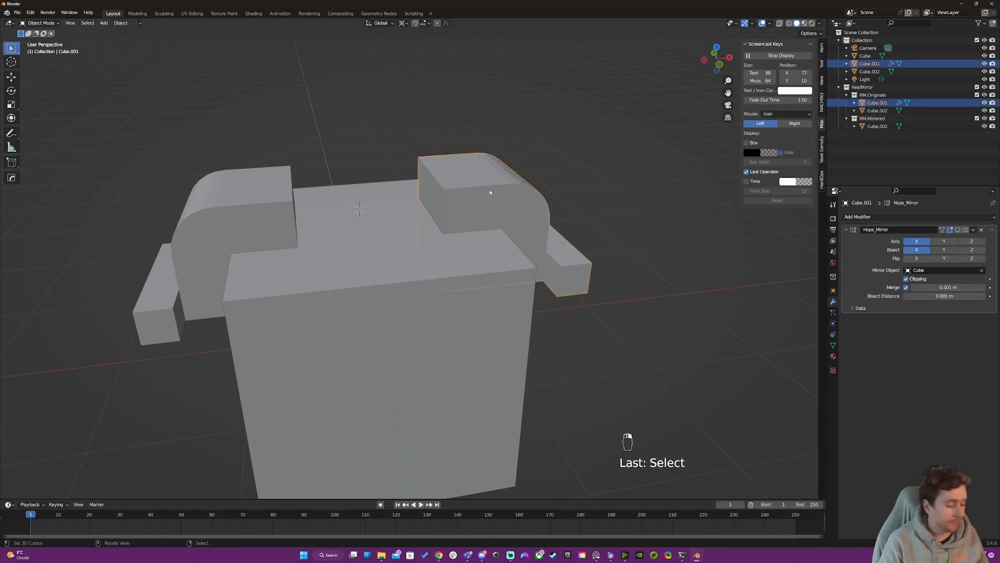
{"action": "left_click", "coordinate": [432, 239], "text": "shift"}
{"action": "key", "text": "alt+x"}
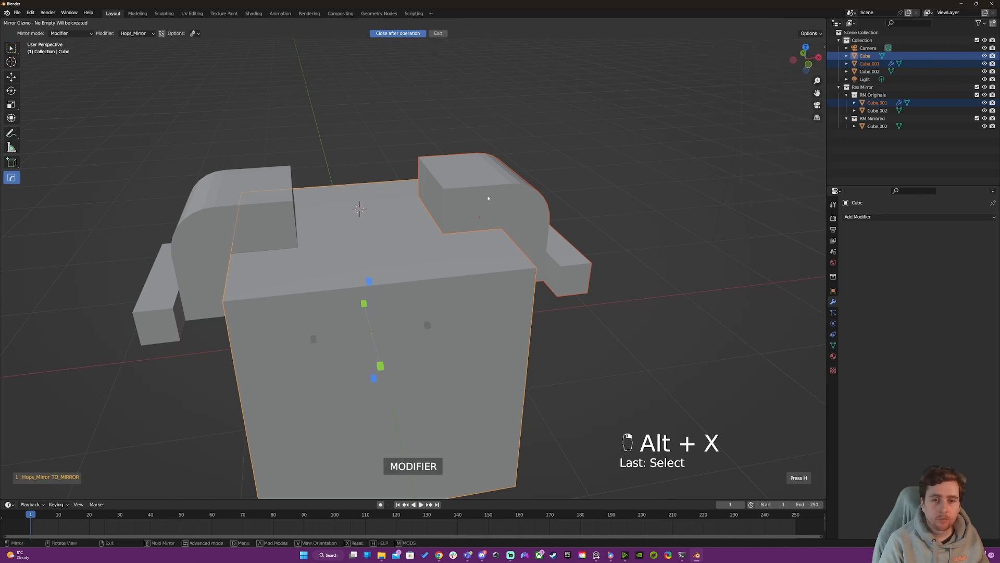
{"action": "right_click", "coordinate": [488, 198]}
Delete the mirrored copy of the side piece again.
{"action": "right_click", "coordinate": [252, 203]}
{"action": "key", "text": "x"}
{"action": "left_click", "coordinate": [252, 202]}
Show the original side piece's Hops_Mirror modifier in the viewport and stash the piece with MESHmachine.
{"action": "right_click", "coordinate": [454, 201]}
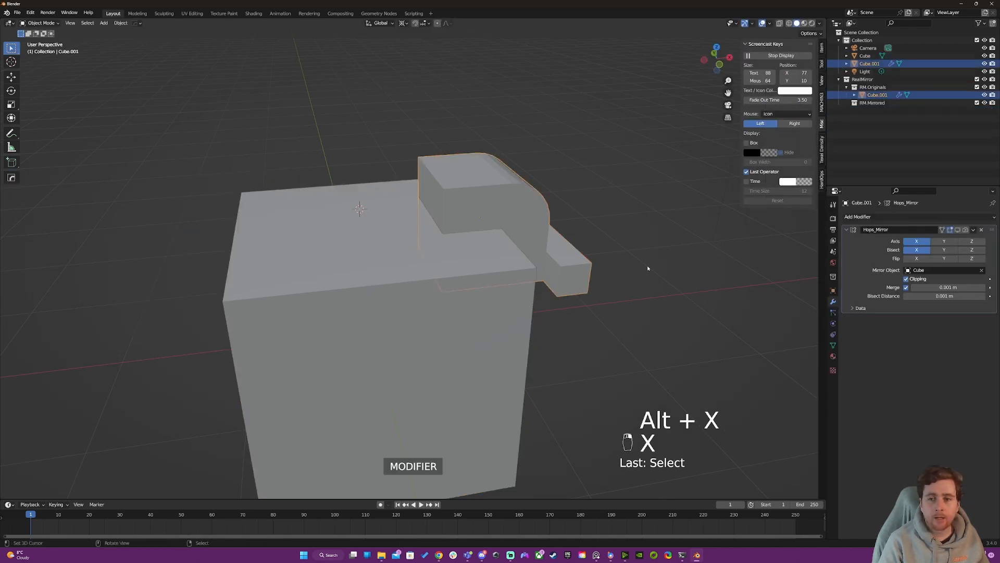
{"action": "left_click", "coordinate": [959, 230]}
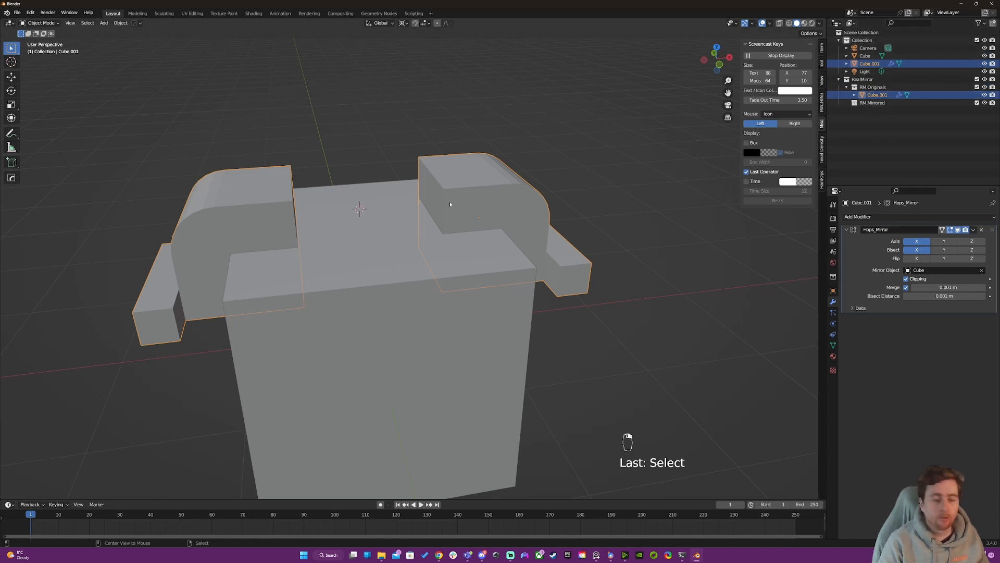
{"action": "key", "text": "alt+x"}
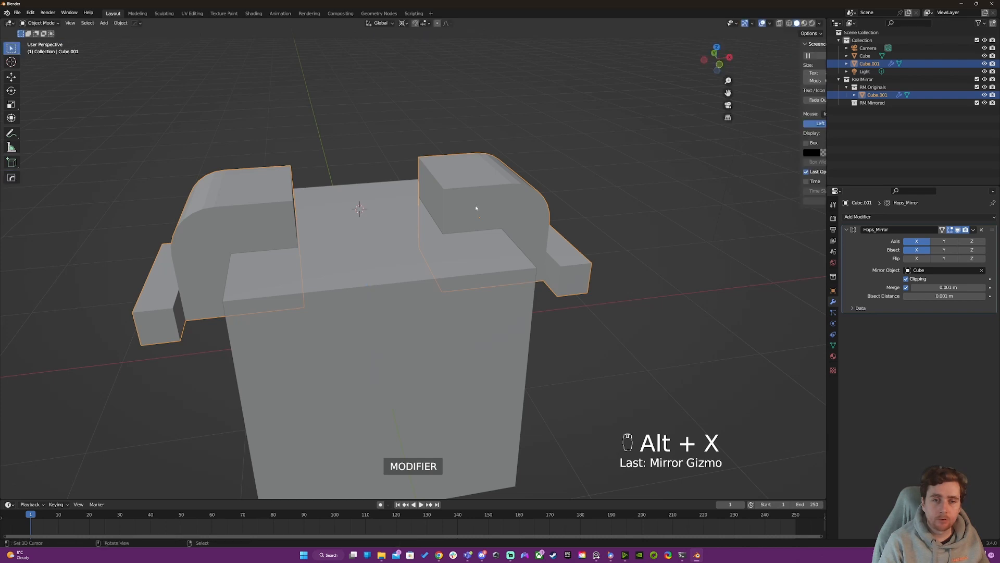
{"action": "key", "text": "y"}
{"action": "left_click", "coordinate": [475, 206]}
{"action": "left_click", "coordinate": [509, 216]}
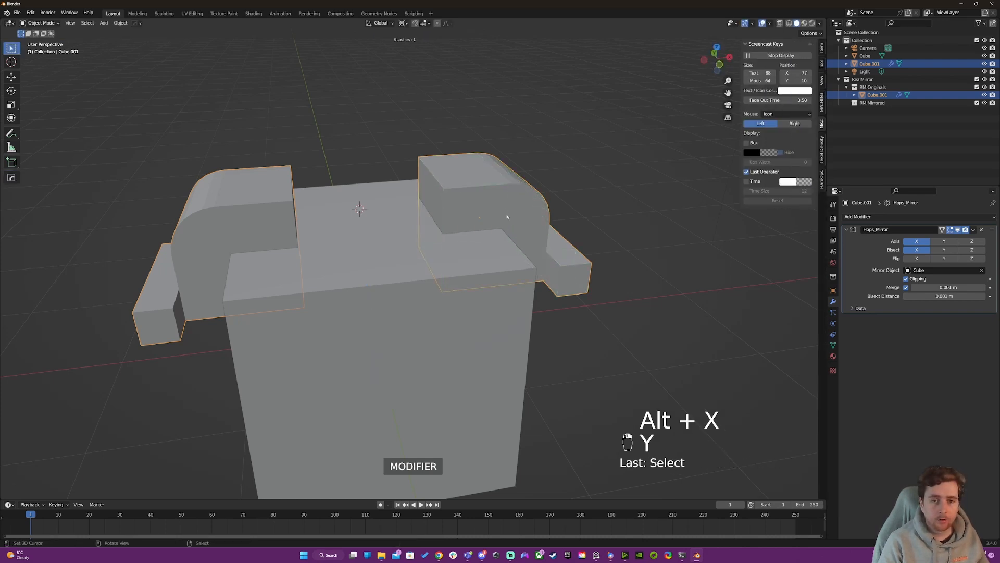
Split off the mirrored half with MESHmachine's Real Mirror, with Create RealMirror Collections turned off.
{"action": "key", "text": "y"}
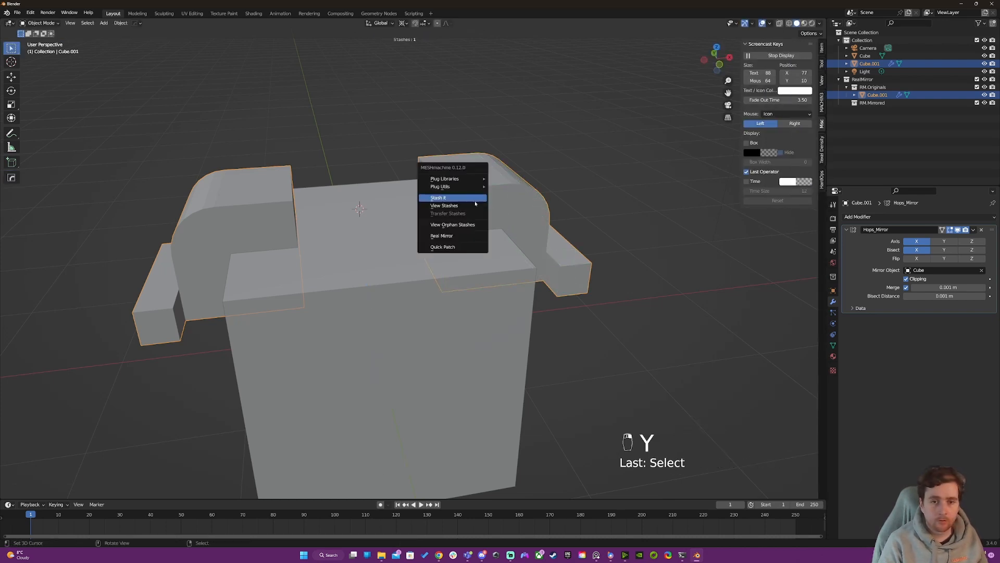
{"action": "left_click", "coordinate": [468, 229]}
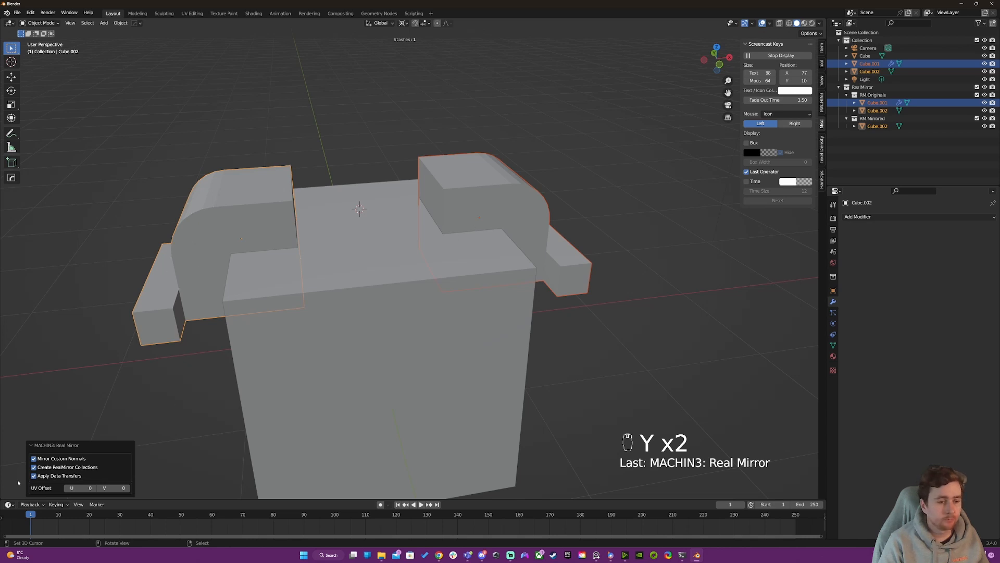
{"action": "left_click", "coordinate": [34, 467]}
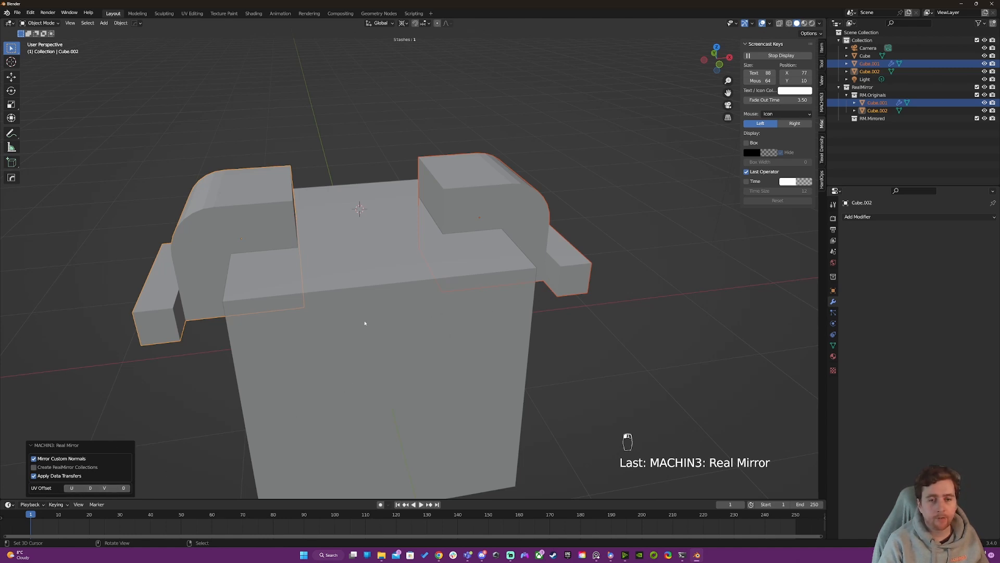
Select the mirrored and original pieces individually and toggle the overall selection to check that they are separate objects.
{"action": "key", "text": "Tab"}
{"action": "left_click", "coordinate": [469, 172]}
{"action": "key", "text": "Tab"}
{"action": "left_click", "coordinate": [196, 210]}
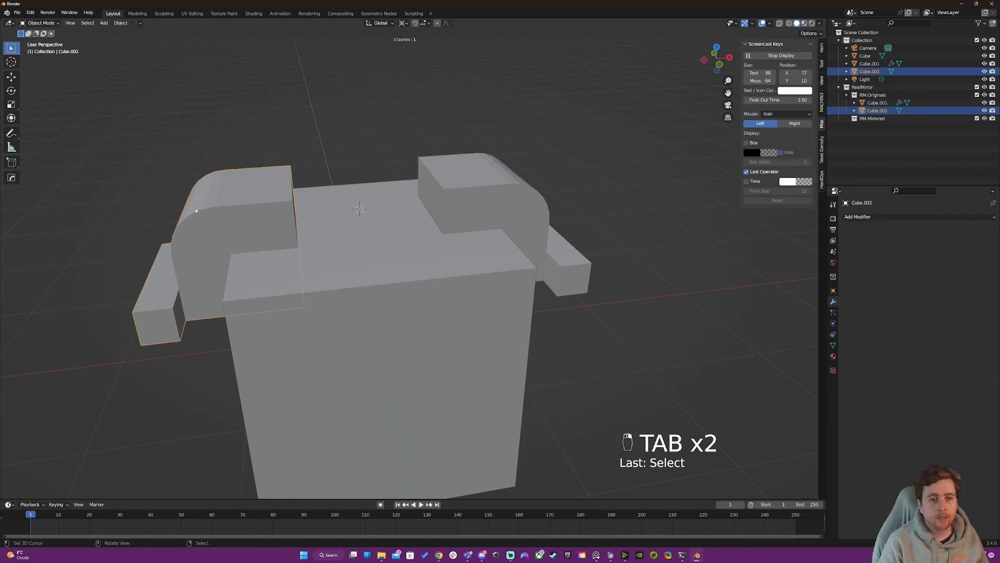
{"action": "key", "text": "a"}
{"action": "key", "text": "a"}
{"action": "key", "text": "a"}
{"action": "key", "text": "a"}
{"action": "key", "text": "a"}
{"action": "left_click", "coordinate": [478, 200]}
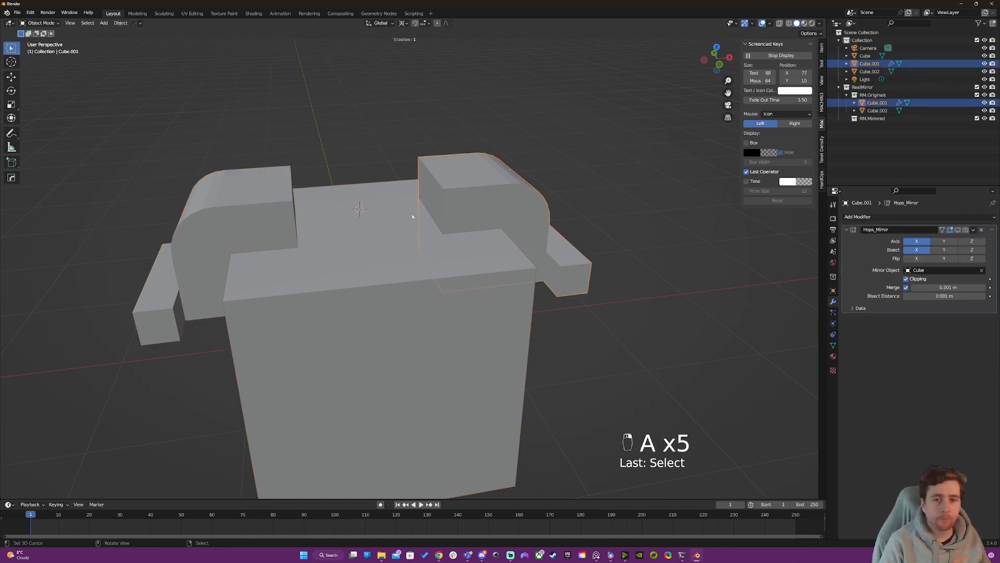
Delete the mirrored piece so that only the original side piece and the large cube are left.
{"action": "left_click", "coordinate": [283, 224]}
{"action": "key", "text": "x"}
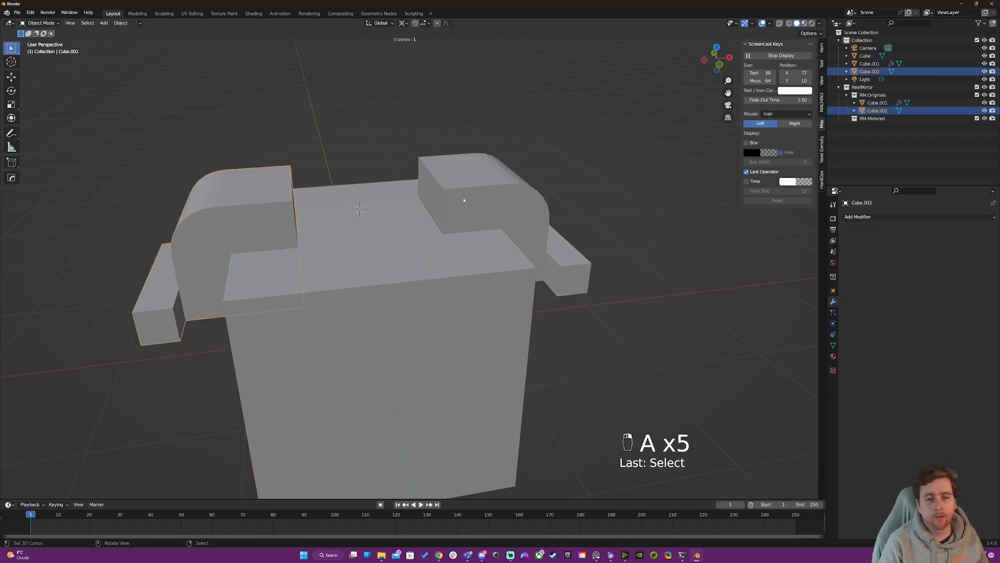
{"action": "key", "text": "x"}
{"action": "left_click", "coordinate": [286, 227]}
Remove half of the large cube along X in Edit Mode with MESHmachine Symmetrize, using the Remove option and the + to - direction.
{"action": "left_click", "coordinate": [351, 310]}
{"action": "key", "text": "Tab"}
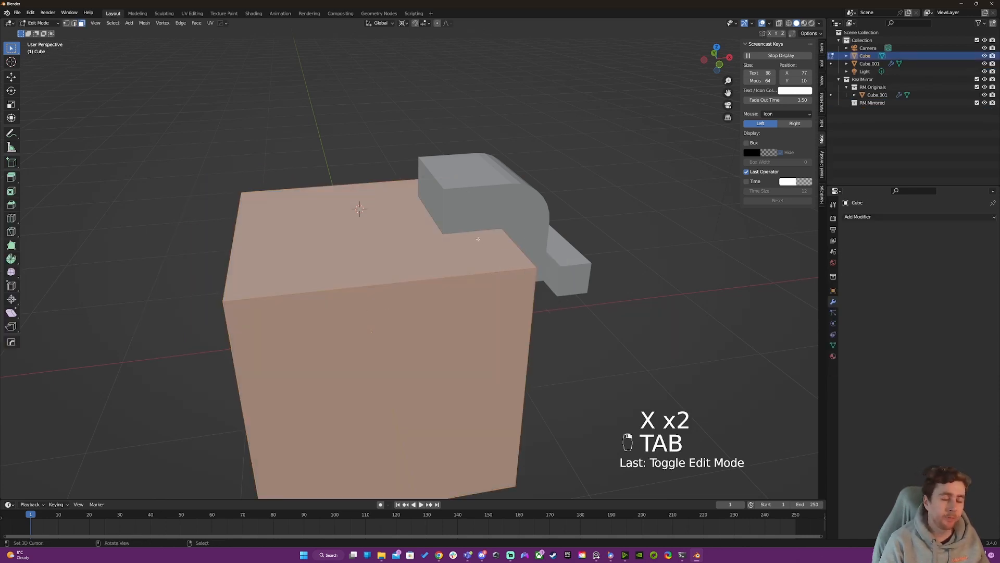
{"action": "key", "text": "alt+x"}
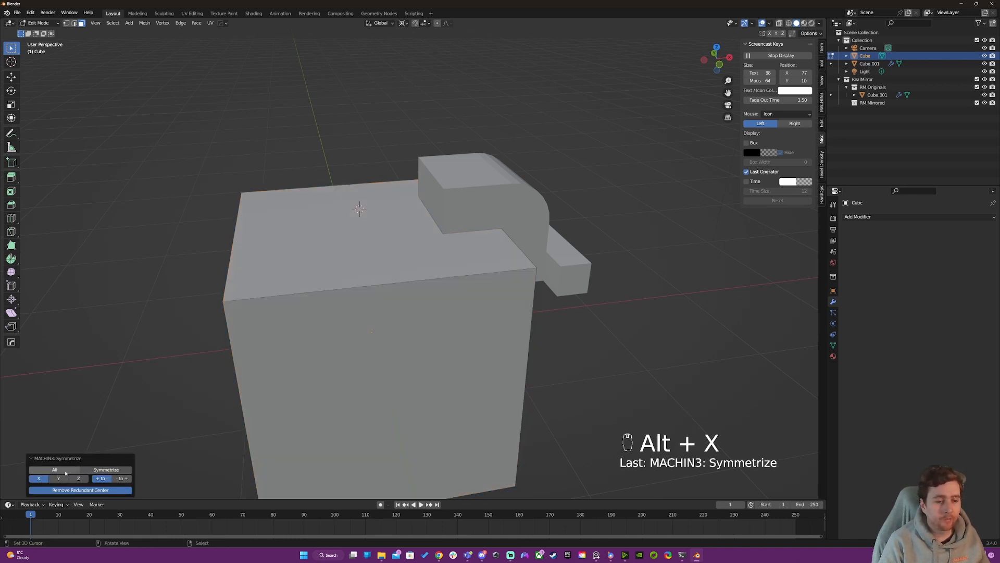
{"action": "left_click", "coordinate": [105, 470]}
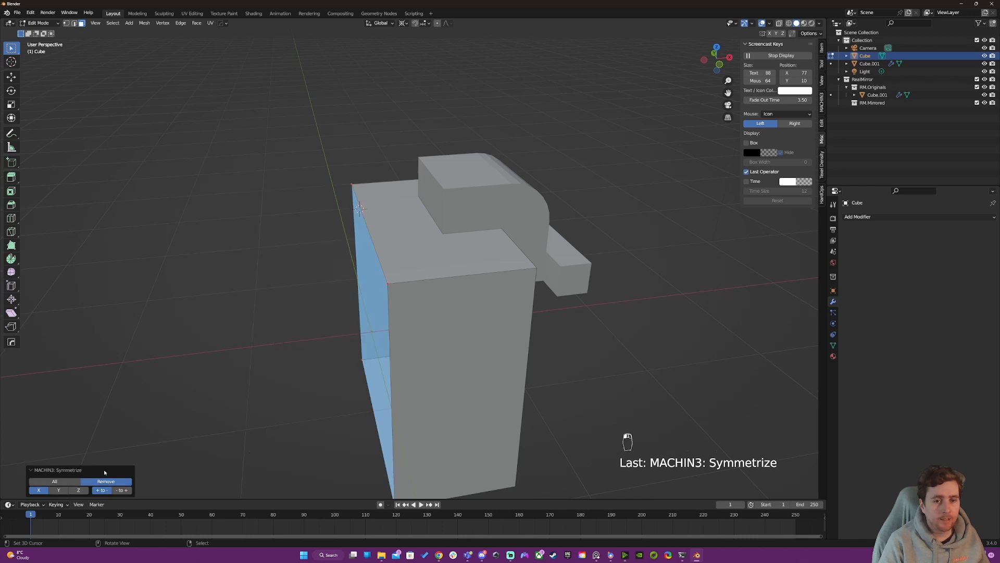
{"action": "scroll", "coordinate": [470, 315], "scroll_direction": "down", "scroll_amount": 3}
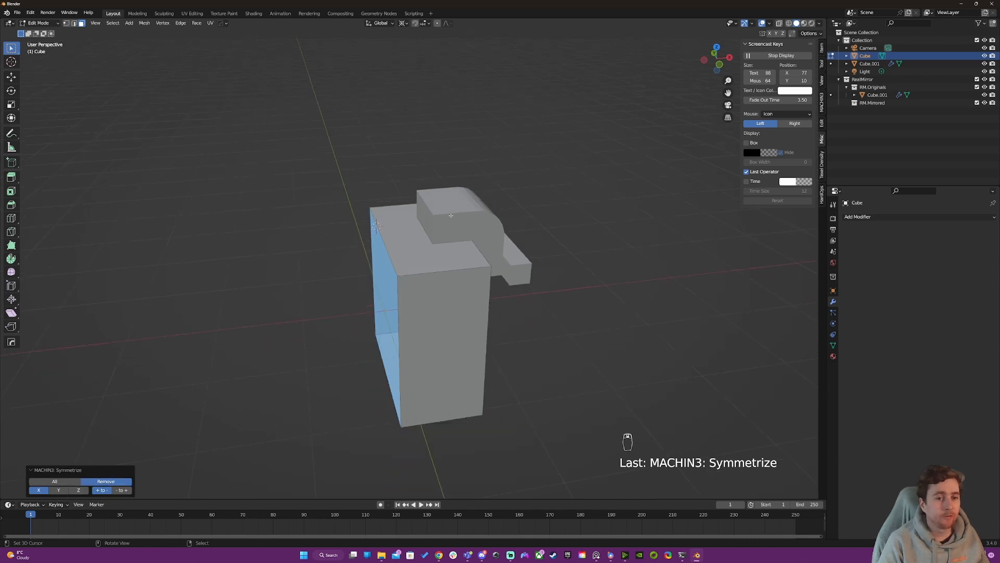
{"action": "middle_click_drag", "start_coordinate": [470, 314], "coordinate": [393, 263]}
Try the manual method: box-select the area on the cube's removed side in a top wireframe view and delete the selection.
{"action": "key", "text": "KP_7"}
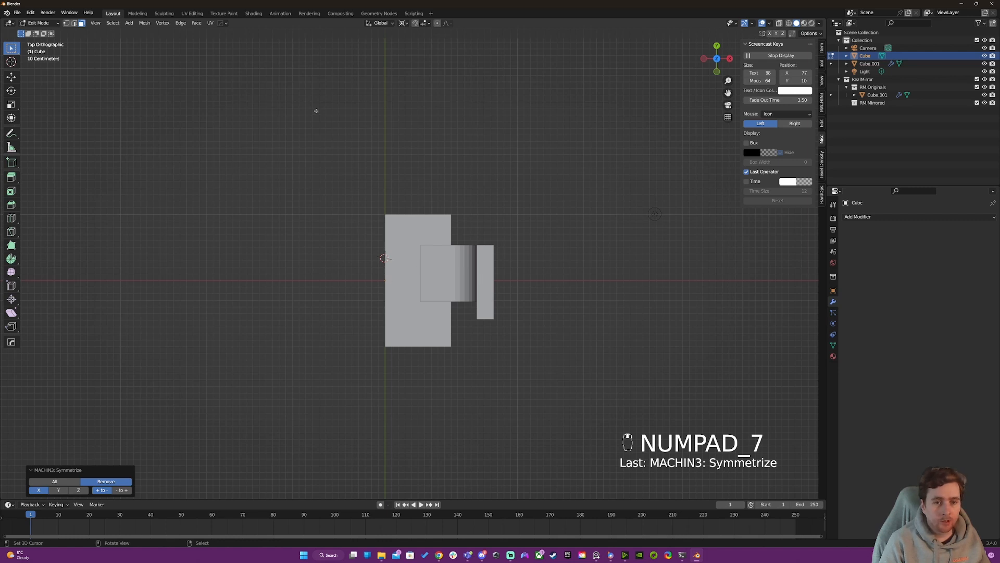
{"action": "key", "text": "z"}
{"action": "key", "text": "a"}
{"action": "key", "text": "a"}
{"action": "key", "text": "a"}
{"action": "key", "text": "a"}
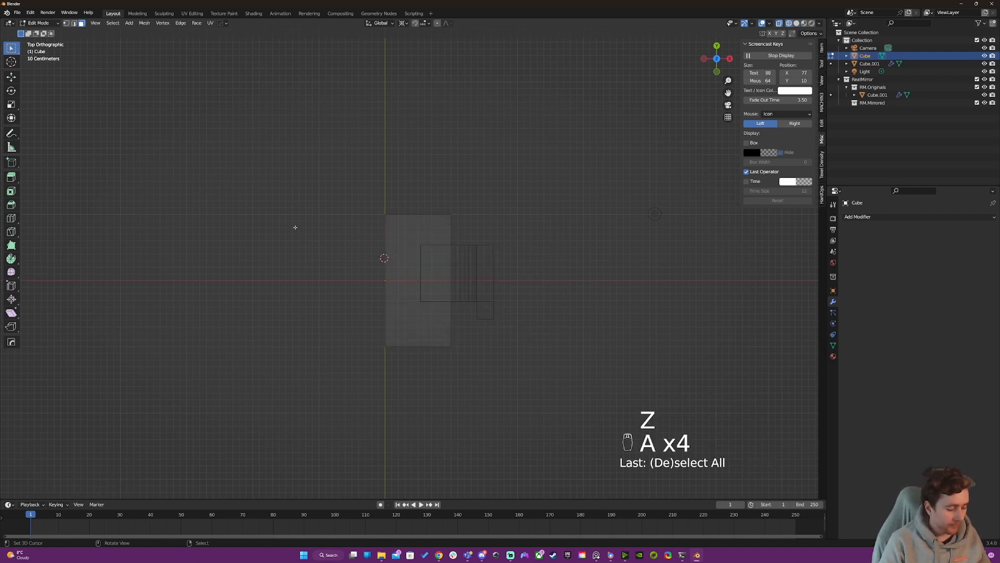
{"action": "left_click_drag", "start_coordinate": [255, 92], "coordinate": [385, 456]}
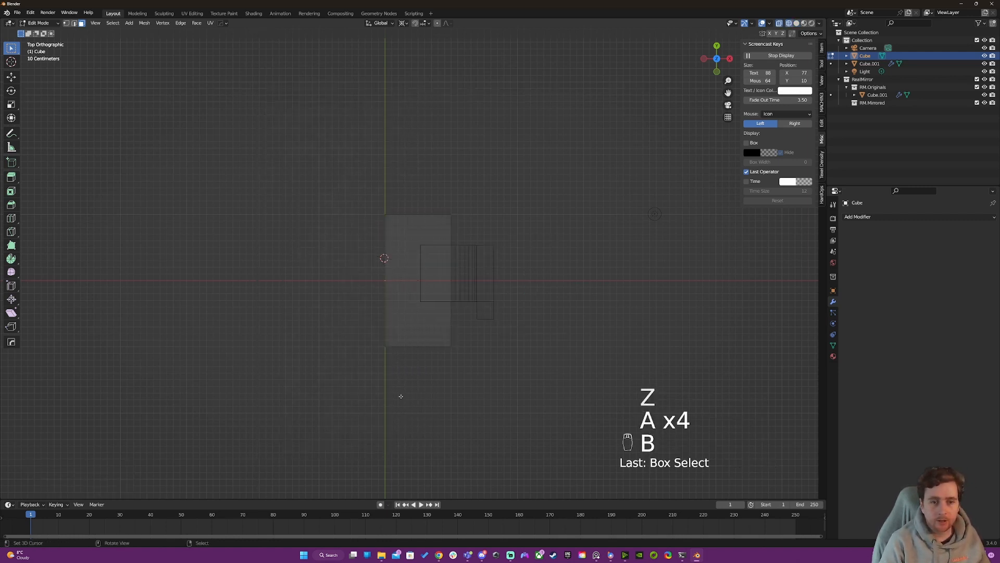
{"action": "key", "text": "x"}
{"action": "left_click", "coordinate": [364, 287]}
Bring up the HOps Mirror gizmo in Object Mode, then run MESHmachine Symmetrize in Edit Mode, to compare the two tools.
{"action": "key", "text": "Tab"}
{"action": "key", "text": "alt+x"}
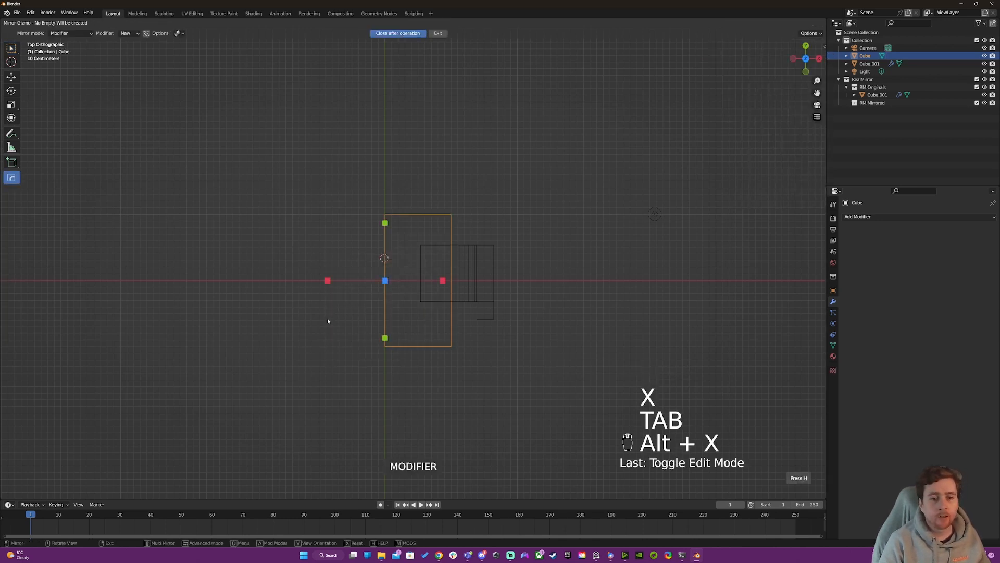
{"action": "key", "text": "Tab"}
{"action": "key", "text": "alt+x"}
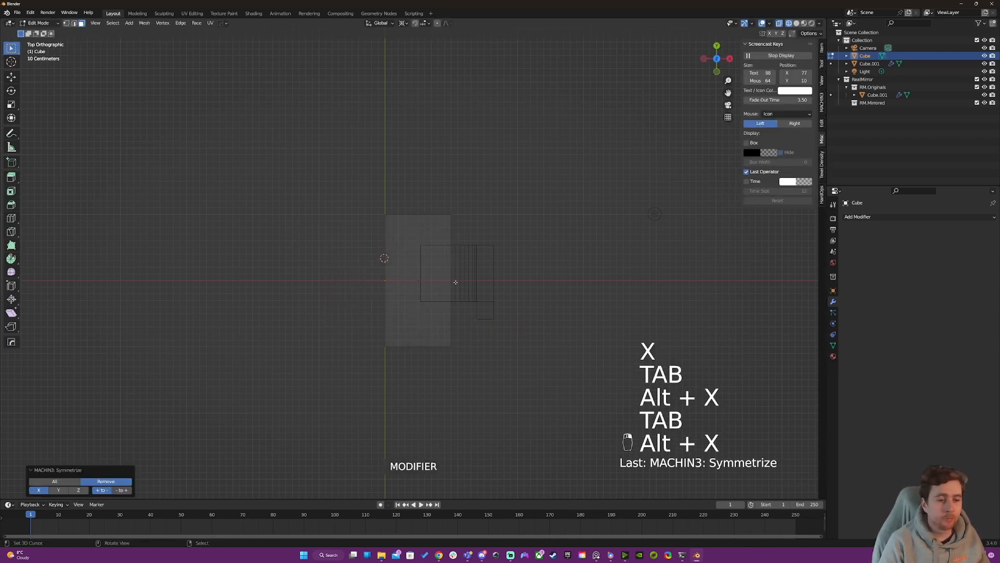
{"action": "key", "text": "Tab"}
Return from the top wireframe view to a solid perspective view of the halved cube.
{"action": "middle_click_drag", "start_coordinate": [443, 337], "coordinate": [451, 253]}
{"action": "right_click", "coordinate": [447, 255]}
{"action": "key", "text": "z"}
{"action": "left_click", "coordinate": [627, 257]}
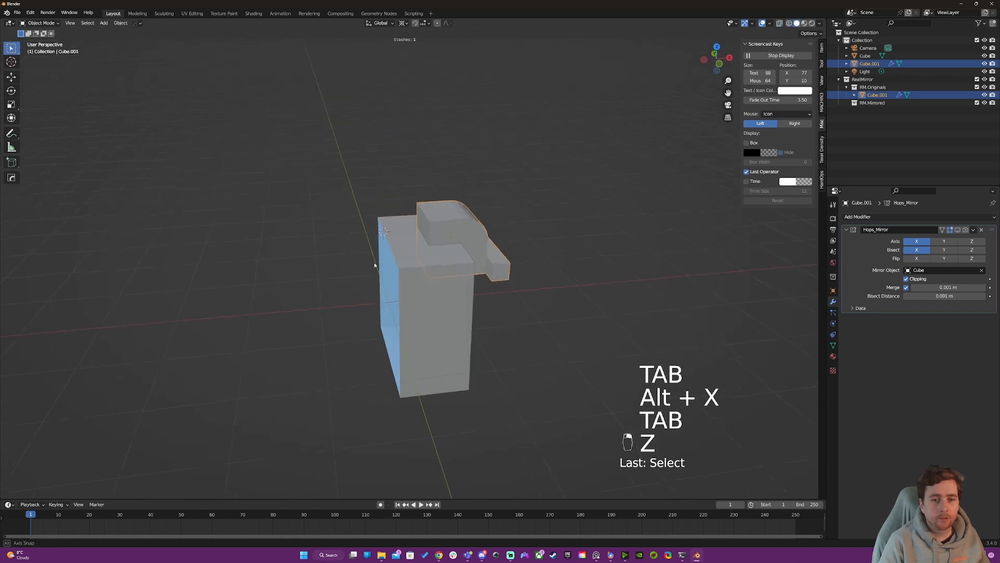
Select the halved cube and mirror it along X with the HOps Mirror gizmo in Object Mode.
{"action": "right_click", "coordinate": [426, 272]}
{"action": "key", "text": "Tab"}
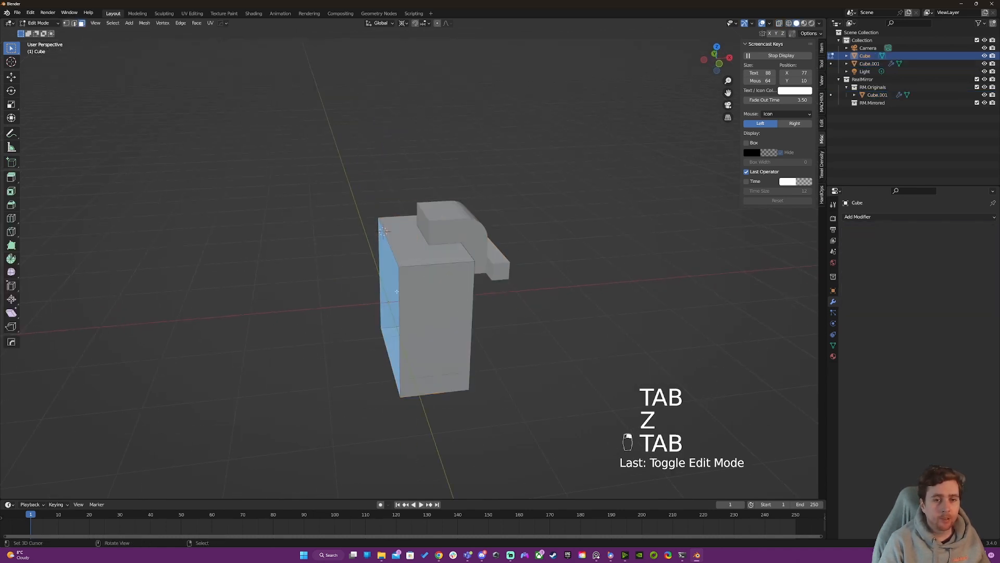
{"action": "key", "text": "Tab"}
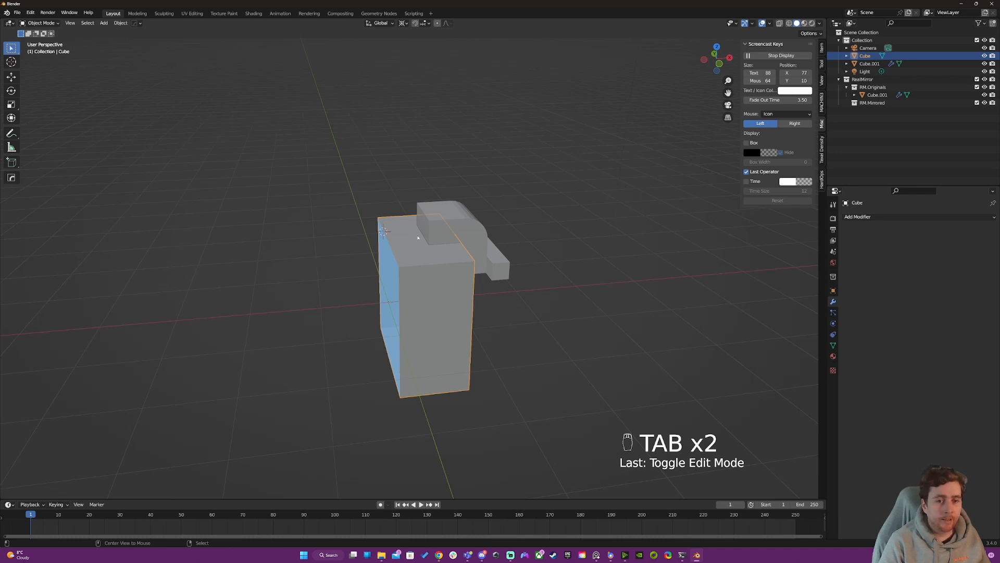
{"action": "key", "text": "alt+x"}
{"action": "left_click", "coordinate": [445, 301]}
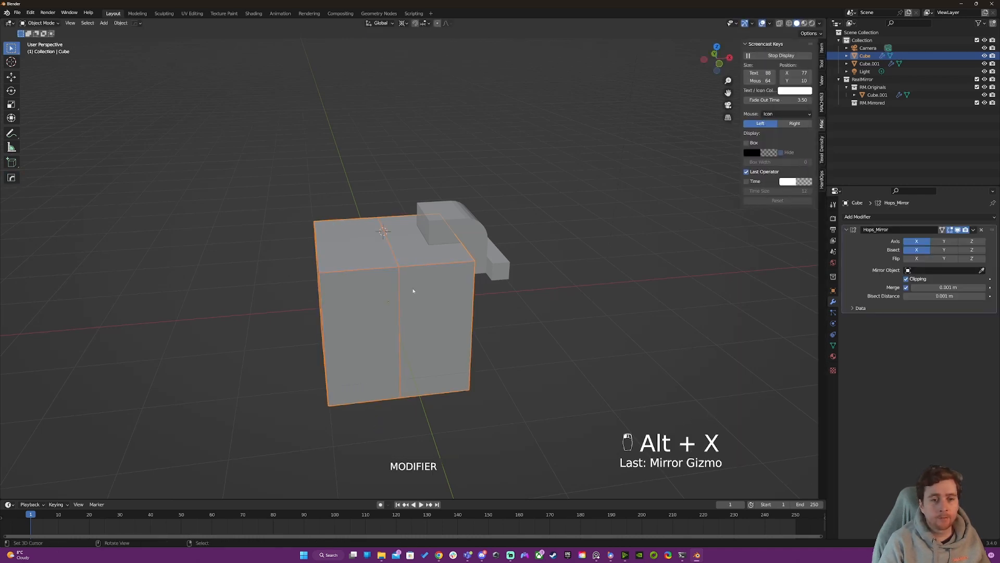
Compare the cube's half mesh in Edit Mode with its full mirrored shape in Object Mode.
{"action": "key", "text": "a"}
{"action": "key", "text": "a"}
{"action": "left_click", "coordinate": [408, 279]}
{"action": "middle_click_drag", "start_coordinate": [409, 279], "coordinate": [371, 294]}
{"action": "key", "text": "Tab"}
{"action": "key", "text": "Tab"}
{"action": "key", "text": "Tab"}
{"action": "key", "text": "Tab"}
{"action": "key", "text": "Tab"}
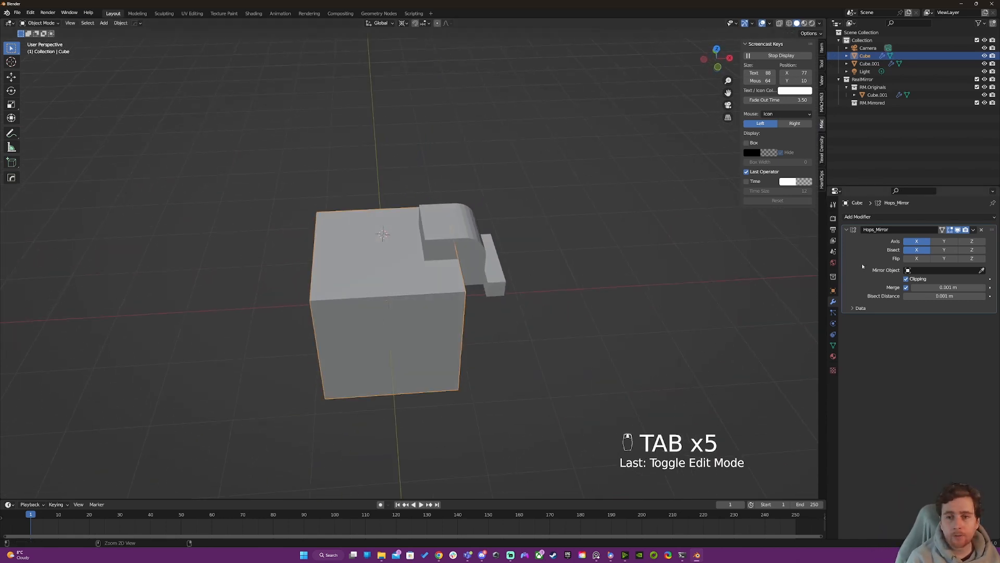
Apply the cube's Hops_Mirror modifier and run MESHmachine Symmetrize on its mesh along X, switching from Remove to Symmetrize.
{"action": "key", "text": "ctrl+a"}
{"action": "key", "text": "Tab"}
{"action": "key", "text": "alt+x"}
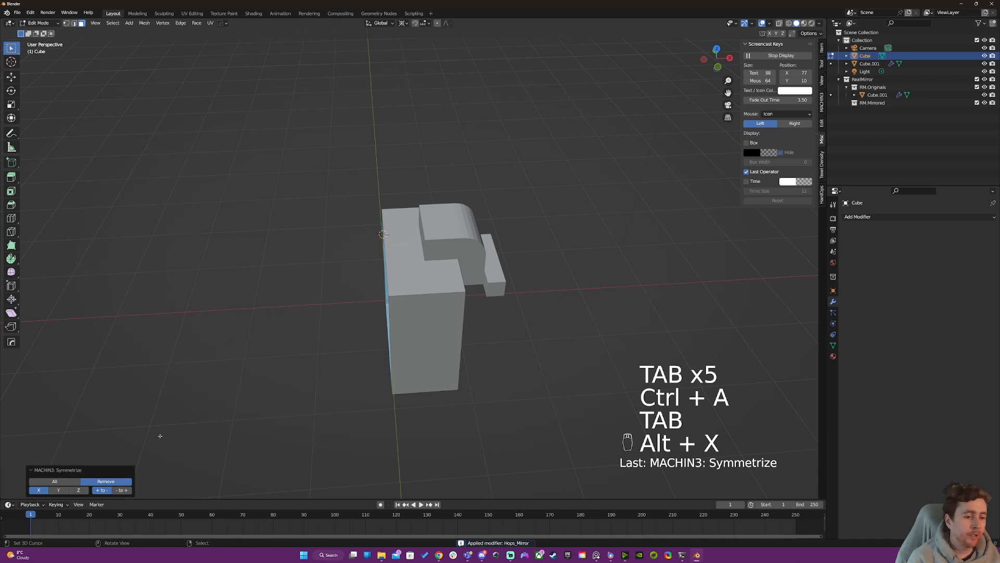
{"action": "left_click", "coordinate": [105, 481]}
{"action": "key", "text": "alt+x"}
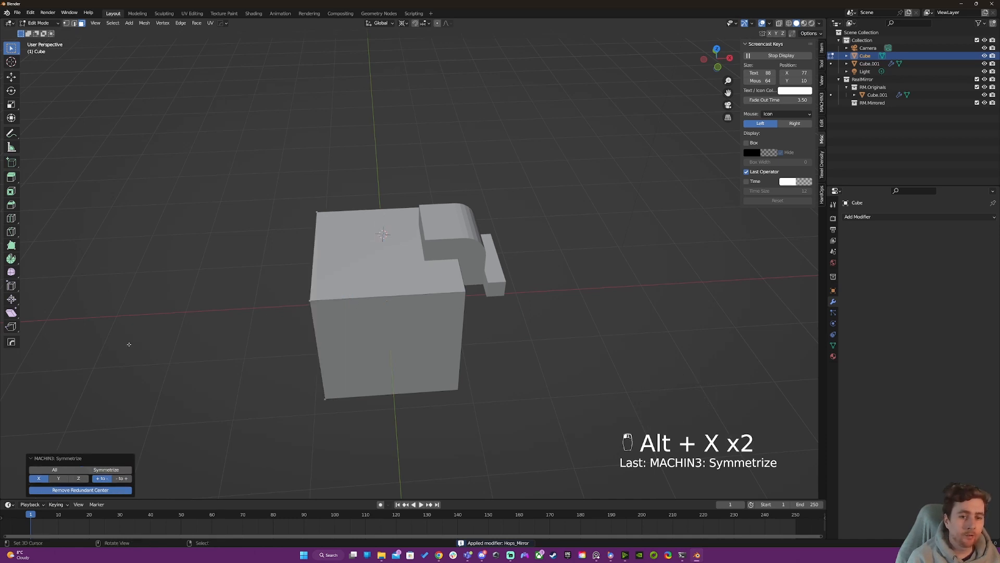
Examine the symmetrized cube in Edit Mode and Object Mode, and leave everything deselected.
{"action": "key", "text": "a"}
{"action": "key", "text": "a"}
{"action": "key", "text": "a"}
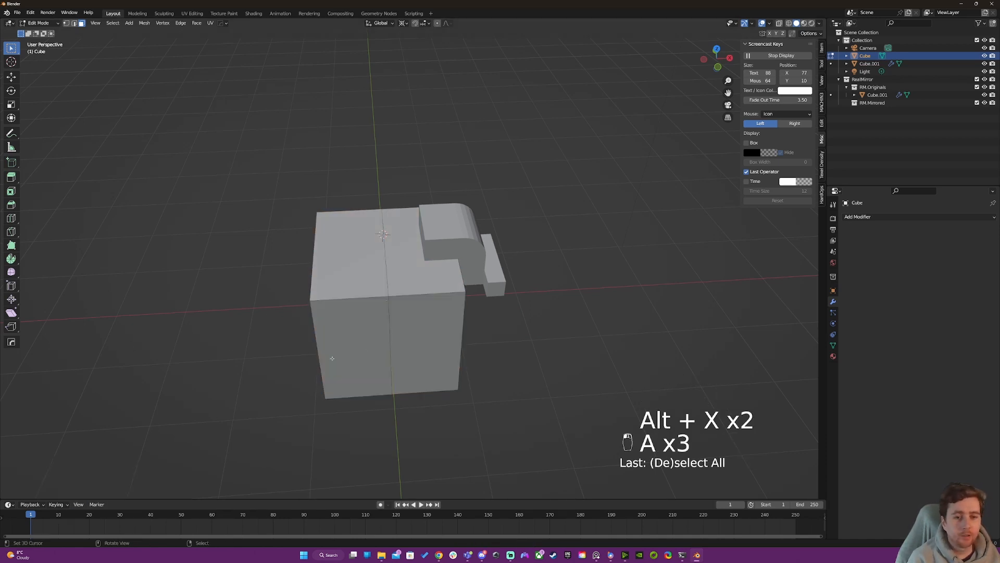
{"action": "mouse_move", "coordinate": [385, 323]}
{"action": "middle_mouse_down"}
{"action": "mouse_move", "coordinate": [404, 339]}
{"action": "mouse_move", "coordinate": [350, 322]}
{"action": "mouse_move", "coordinate": [435, 317]}
{"action": "mouse_move", "coordinate": [396, 326]}
{"action": "middle_mouse_up"}
{"action": "key", "text": "Tab"}
{"action": "key", "text": "Tab"}
{"action": "key", "text": "Tab"}
{"action": "key", "text": "a"}
{"action": "key", "text": "a"}
{"action": "key", "text": "a"}
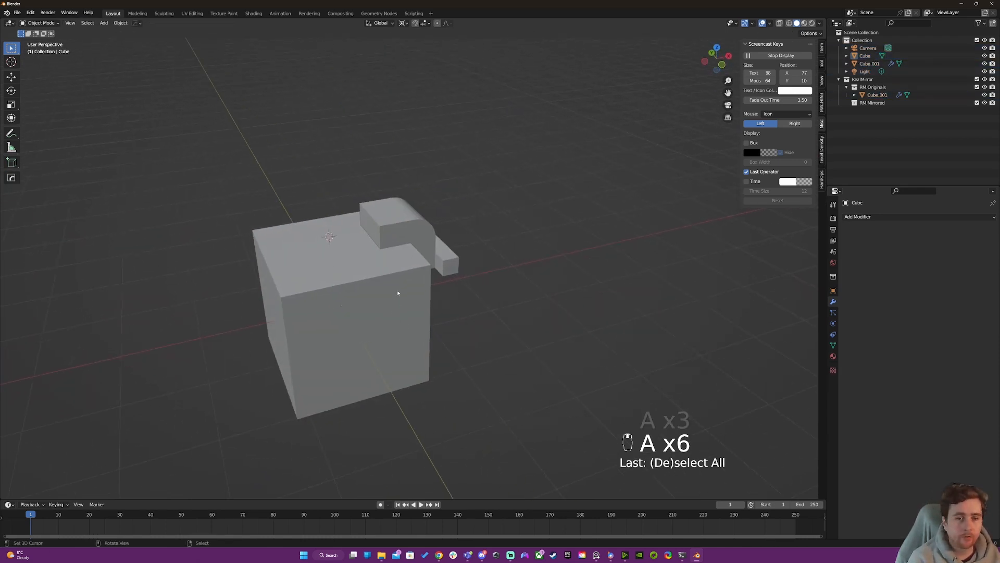
Select the cube together with the attached side part and add a shared HOps Lattice modifier around them.
{"action": "key", "text": "q"}
{"action": "mouse_move", "coordinate": [380, 219]}
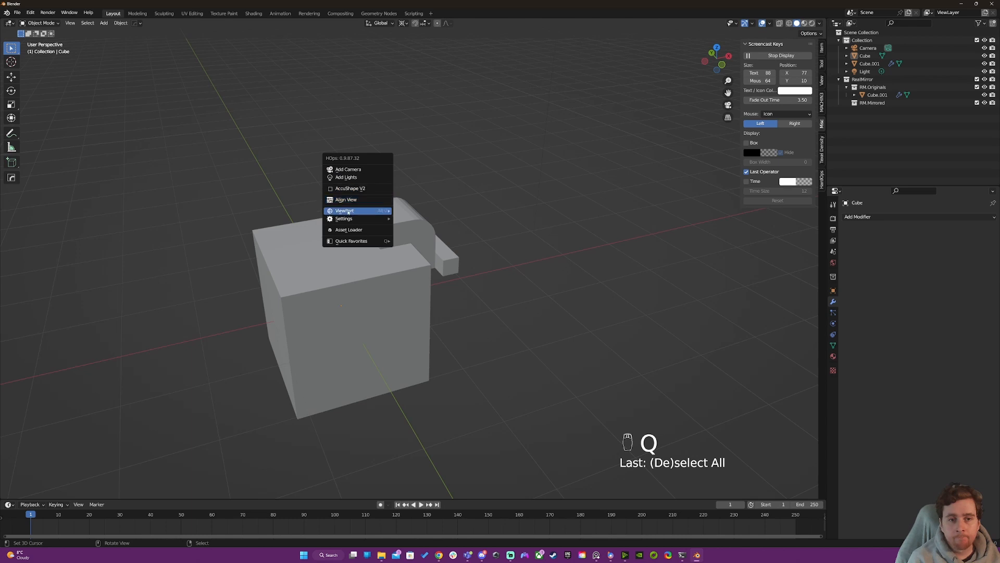
{"action": "left_click", "coordinate": [354, 265]}
{"action": "left_click", "coordinate": [354, 266], "text": "shift"}
{"action": "key", "text": "q"}
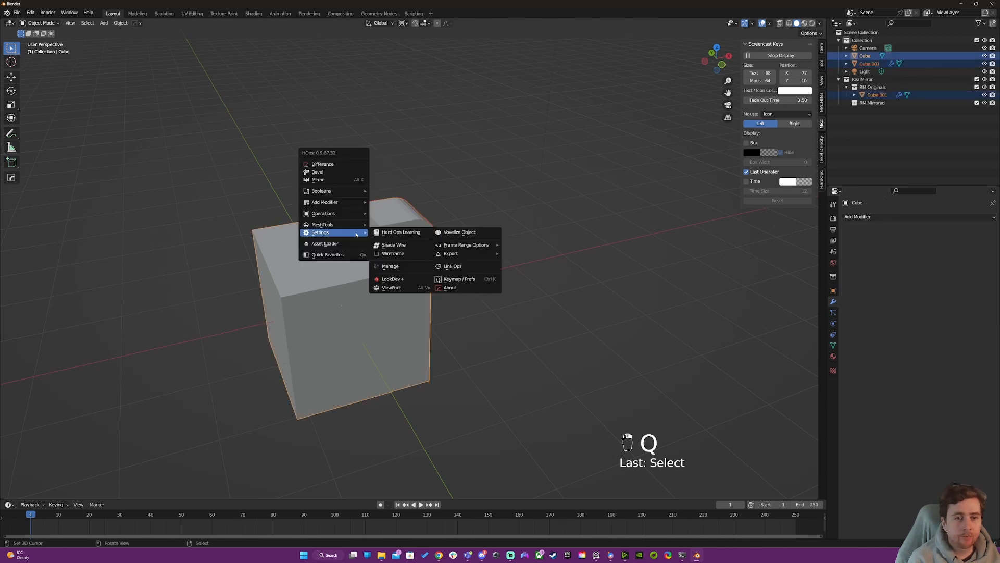
{"action": "mouse_move", "coordinate": [332, 192]}
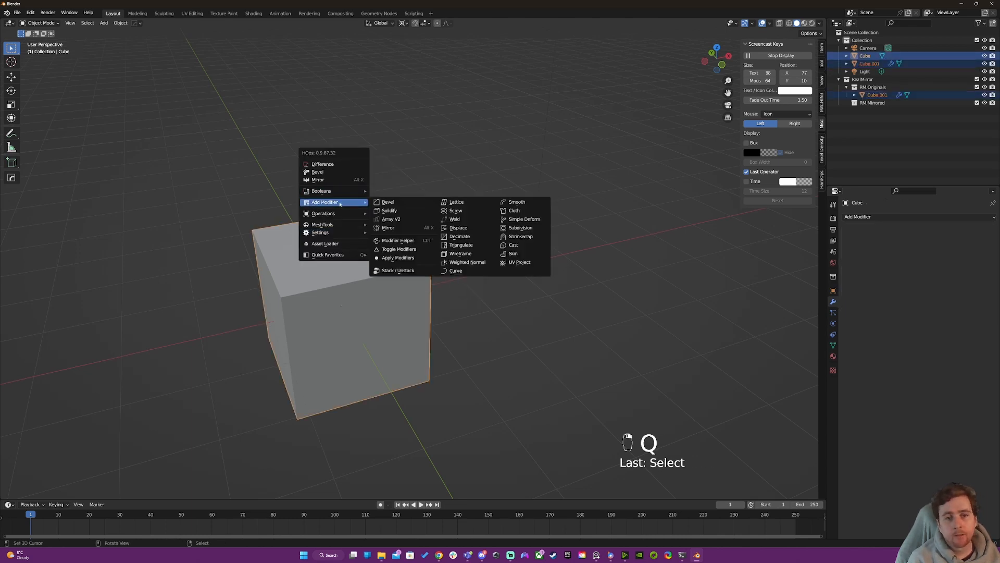
{"action": "left_click", "coordinate": [456, 202]}
{"action": "middle_click_drag", "start_coordinate": [457, 202], "coordinate": [446, 212]}
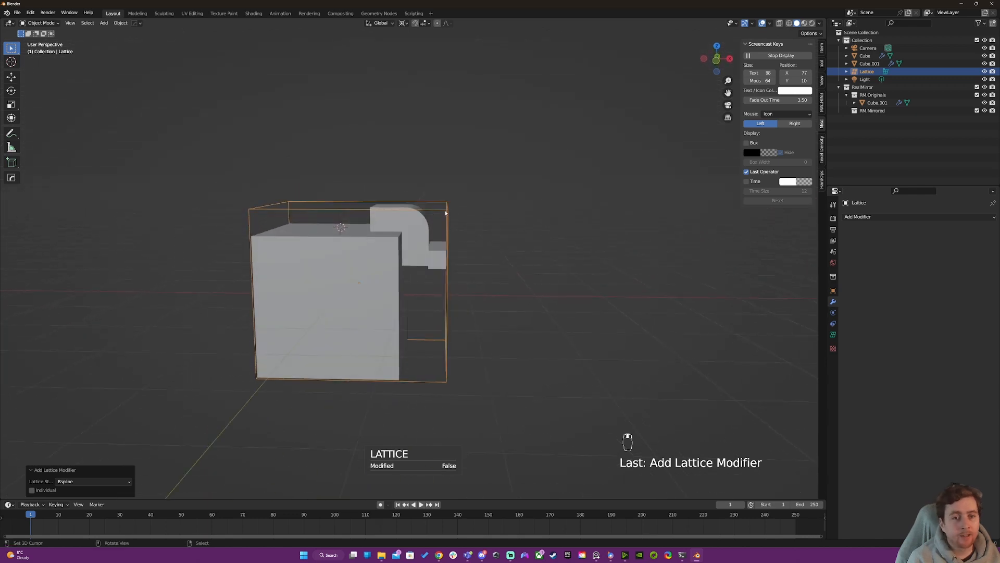
{"action": "left_click", "coordinate": [446, 213]}
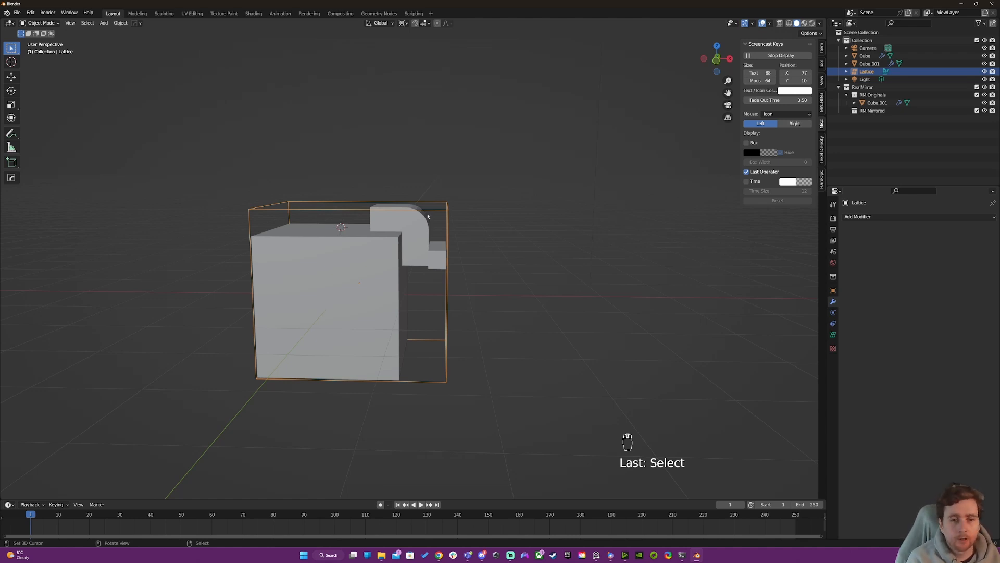
Deform both objects by moving the lattice's upper corner point outward in Edit Mode, and return to Object Mode.
{"action": "key", "text": "Tab"}
{"action": "left_click", "coordinate": [449, 208]}
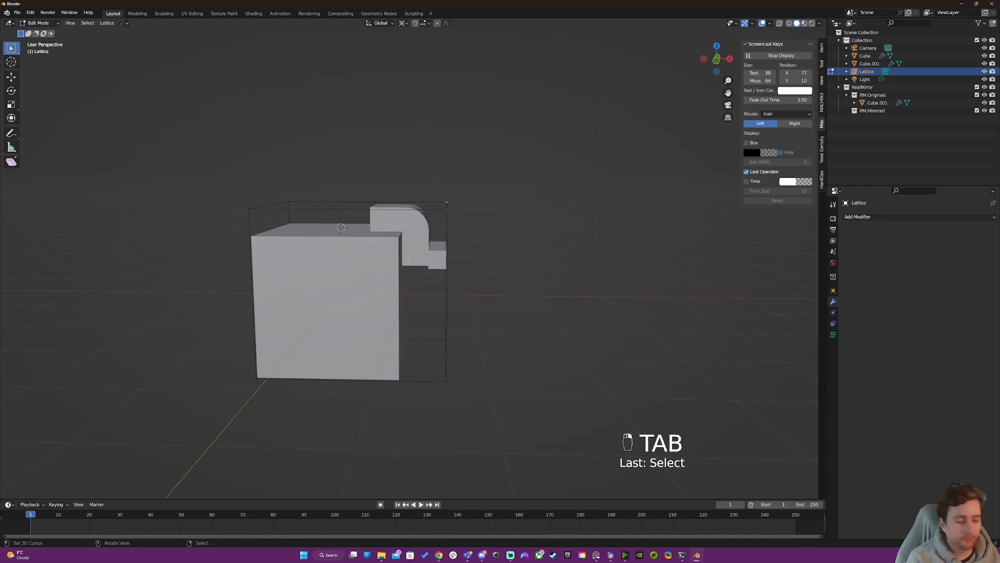
{"action": "key", "text": "g"}
{"action": "left_click", "coordinate": [446, 246]}
{"action": "key", "text": "Tab"}
{"action": "scroll", "coordinate": [389, 289], "scroll_direction": "down", "scroll_amount": 4}
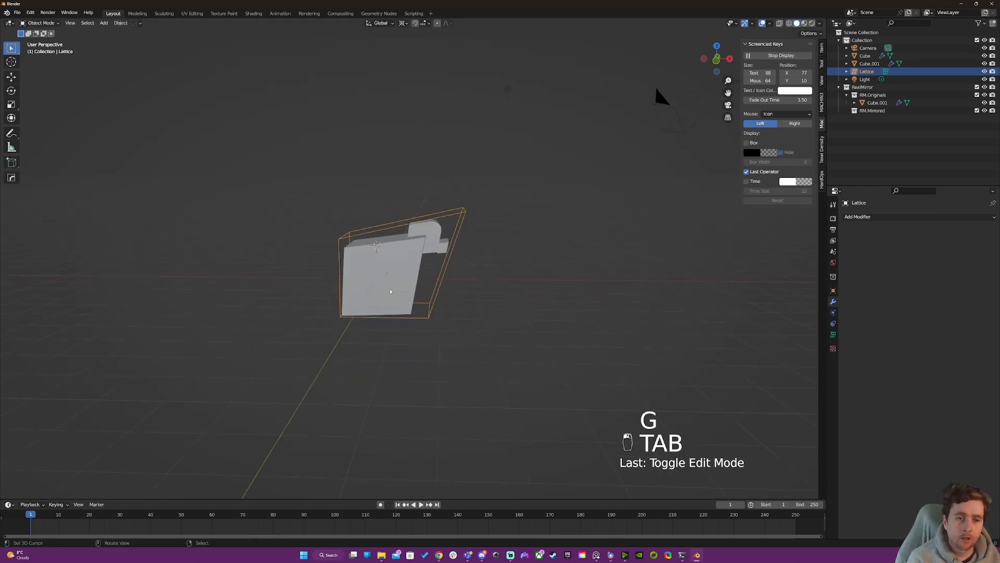
{"action": "middle_click_drag", "start_coordinate": [389, 289], "coordinate": [408, 297]}
Check the lattice-deformed cube's mesh in Edit Mode, and delete the lattice object.
{"action": "left_click", "coordinate": [412, 256]}
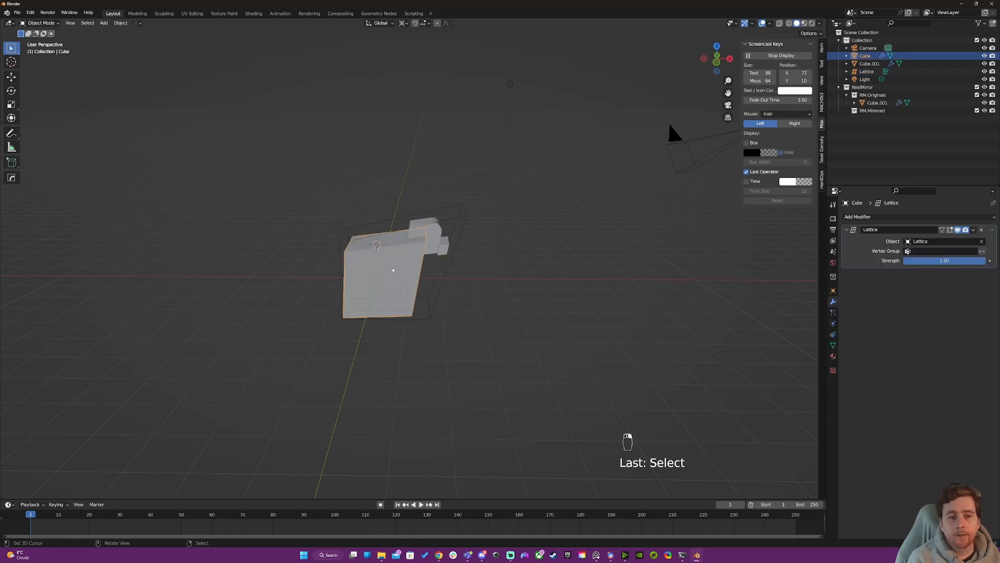
{"action": "key", "text": "Tab"}
{"action": "key", "text": "Tab"}
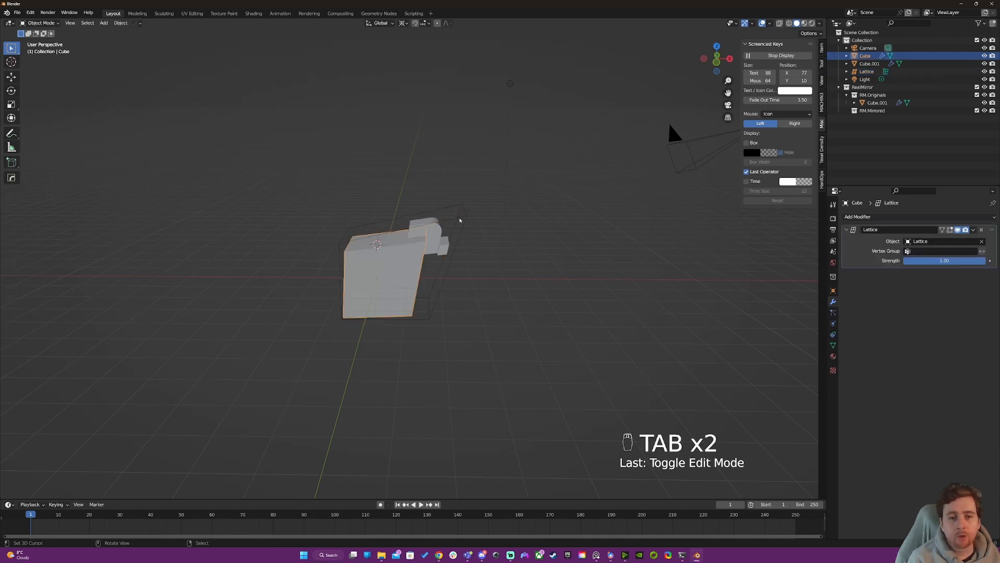
{"action": "right_click", "coordinate": [463, 219]}
{"action": "key", "text": "x"}
{"action": "key", "text": "Tab"}
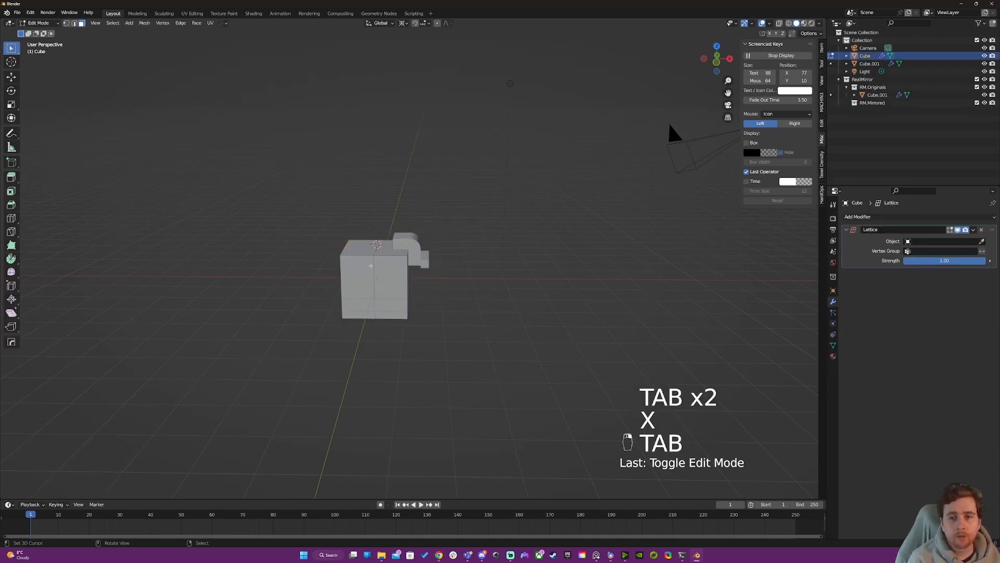
Assign the Texel Density checker material to the cube and side part, and display them in Material Preview.
{"action": "left_click", "coordinate": [822, 165]}
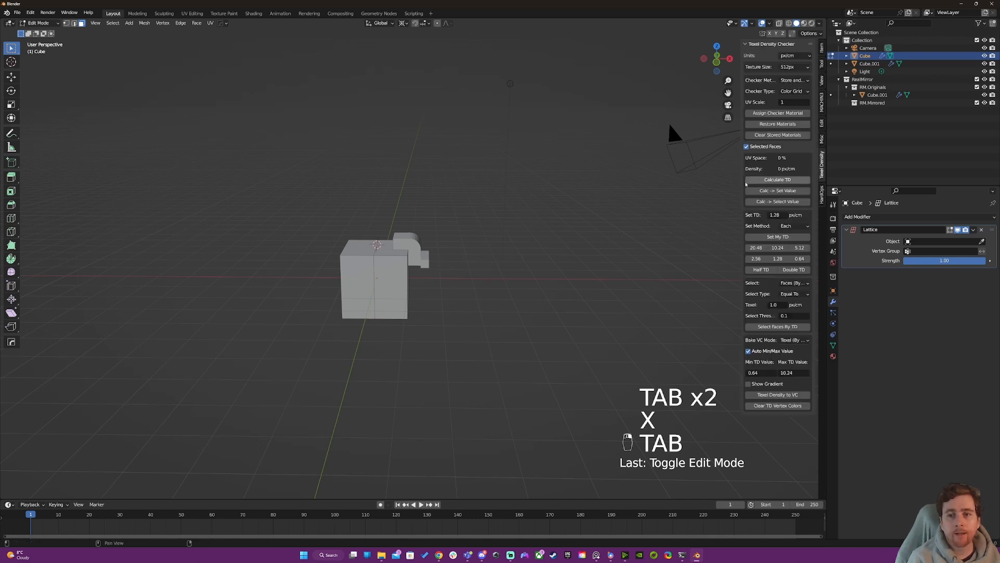
{"action": "middle_click_drag", "start_coordinate": [409, 217], "coordinate": [409, 217]}
{"action": "scroll", "coordinate": [409, 217], "scroll_direction": "up", "scroll_amount": 3}
{"action": "key", "text": "Tab"}
{"action": "left_click", "coordinate": [409, 217]}
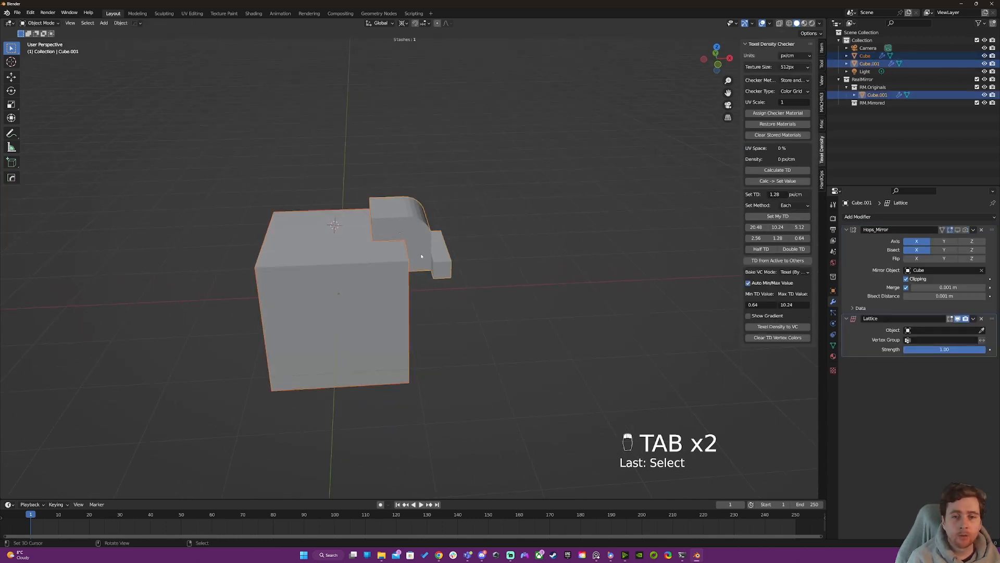
{"action": "left_click", "coordinate": [778, 113]}
{"action": "key", "text": "z"}
{"action": "left_click", "coordinate": [430, 283]}
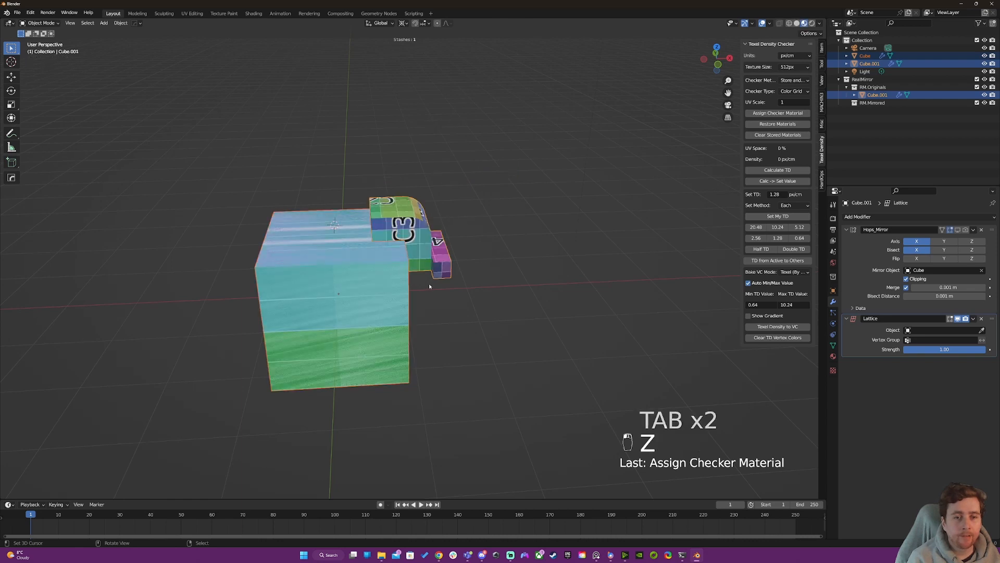
Unwrap all of the cube's faces with Smart UV Project using the default settings.
{"action": "key", "text": "Tab"}
{"action": "key", "text": "a"}
{"action": "key", "text": "a"}
{"action": "left_click", "coordinate": [355, 269]}
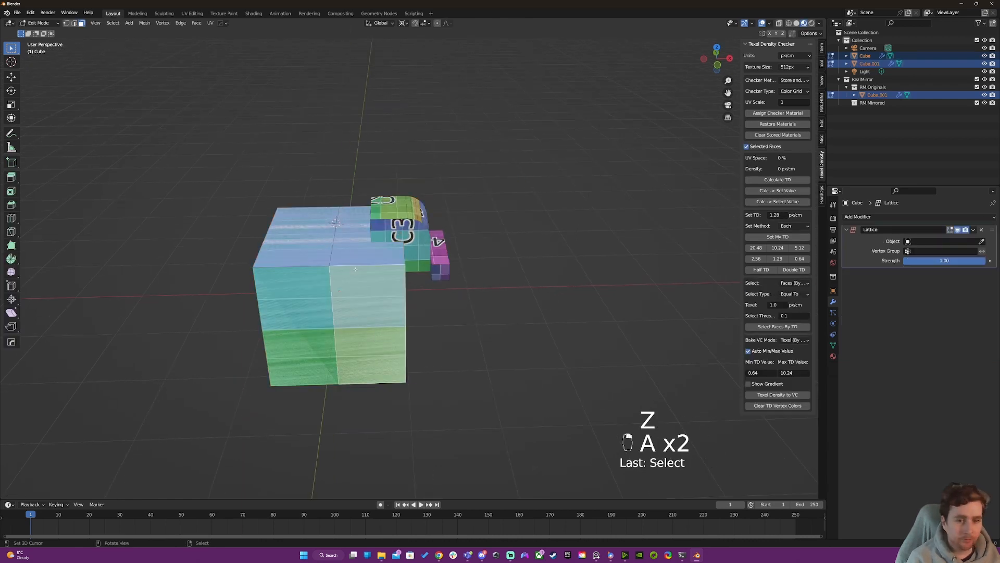
{"action": "key", "text": "Tab"}
{"action": "key", "text": "Tab"}
{"action": "key", "text": "a"}
{"action": "key", "text": "a"}
{"action": "key", "text": "a"}
{"action": "key", "text": "u"}
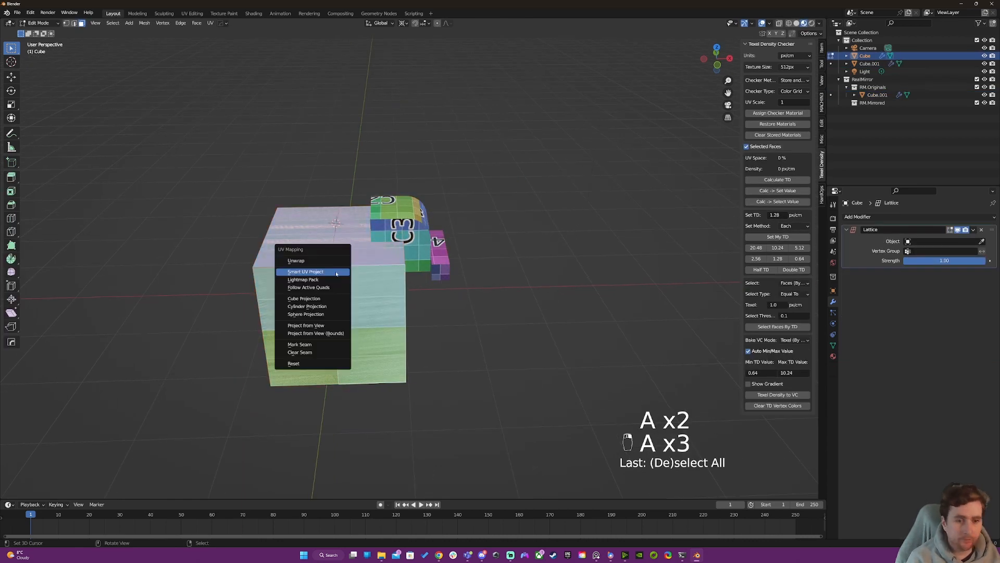
{"action": "left_click", "coordinate": [336, 272]}
{"action": "left_click", "coordinate": [329, 341]}
{"action": "key", "text": "Tab"}
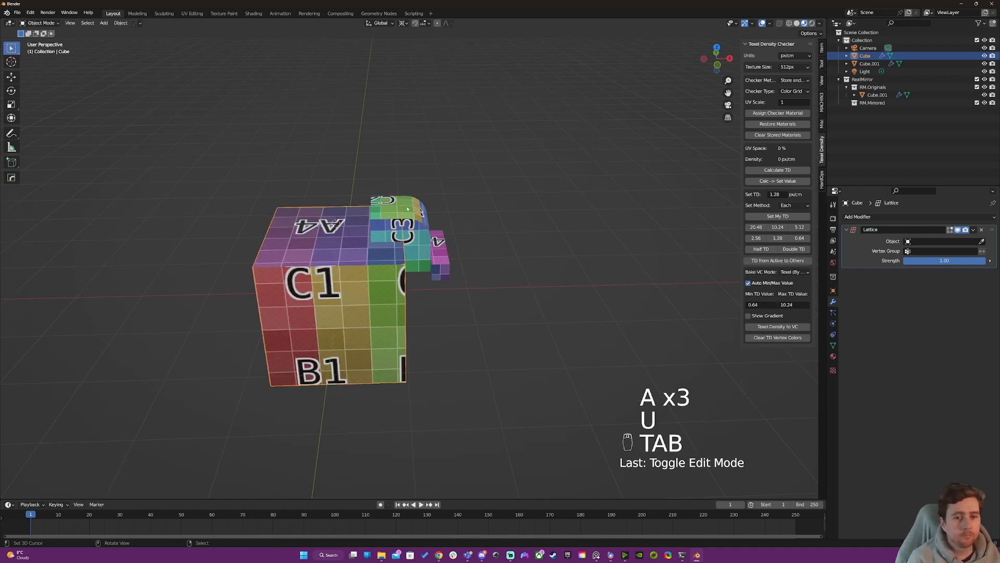
Select the side part and open its mesh for editing in the UV Editing workspace.
{"action": "left_click", "coordinate": [404, 245]}
{"action": "key", "text": "Tab"}
{"action": "key", "text": "Tab"}
{"action": "key", "text": "Tab"}
{"action": "key", "text": "Tab"}
{"action": "key", "text": "Tab"}
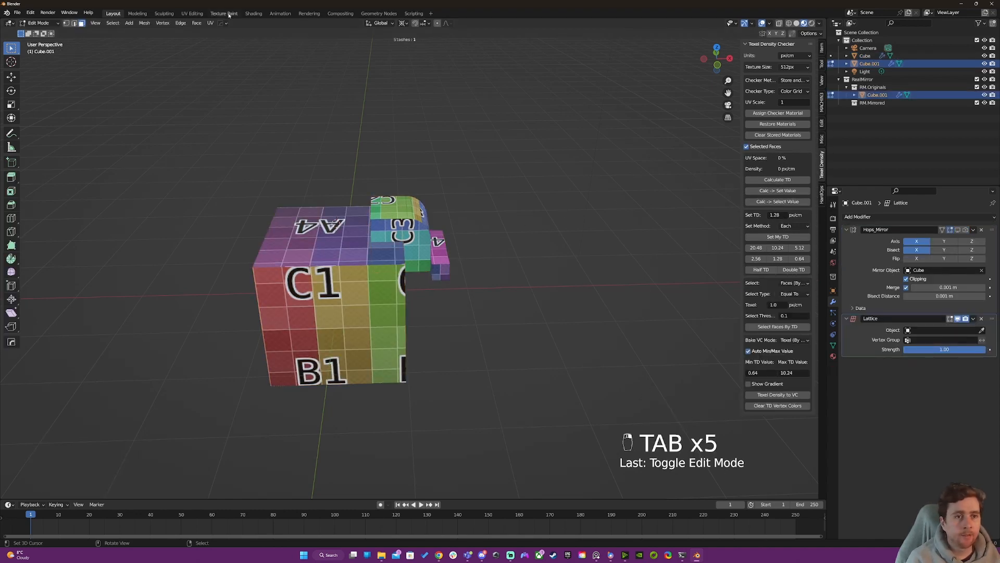
{"action": "left_click", "coordinate": [193, 13]}
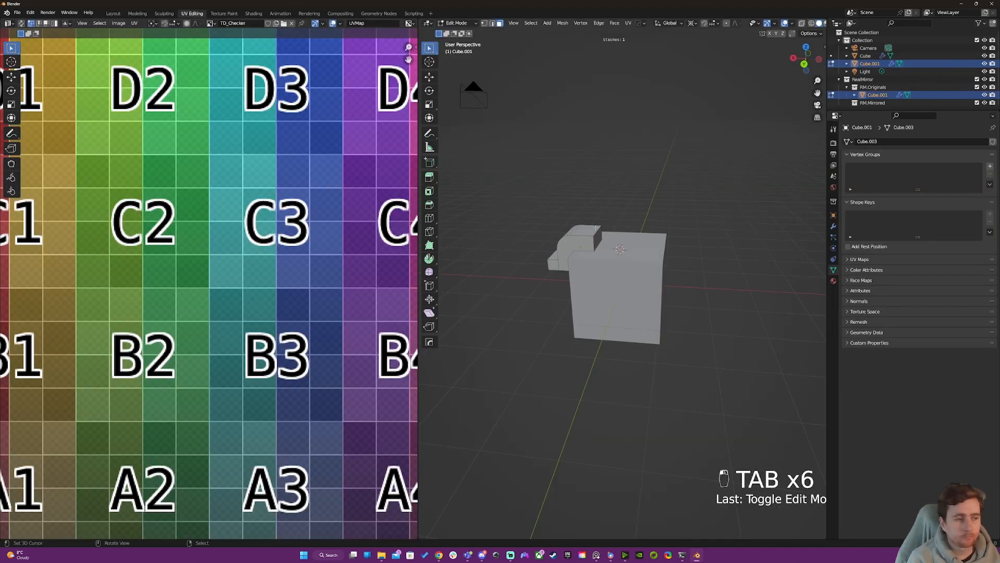
{"action": "key", "text": "Tab"}
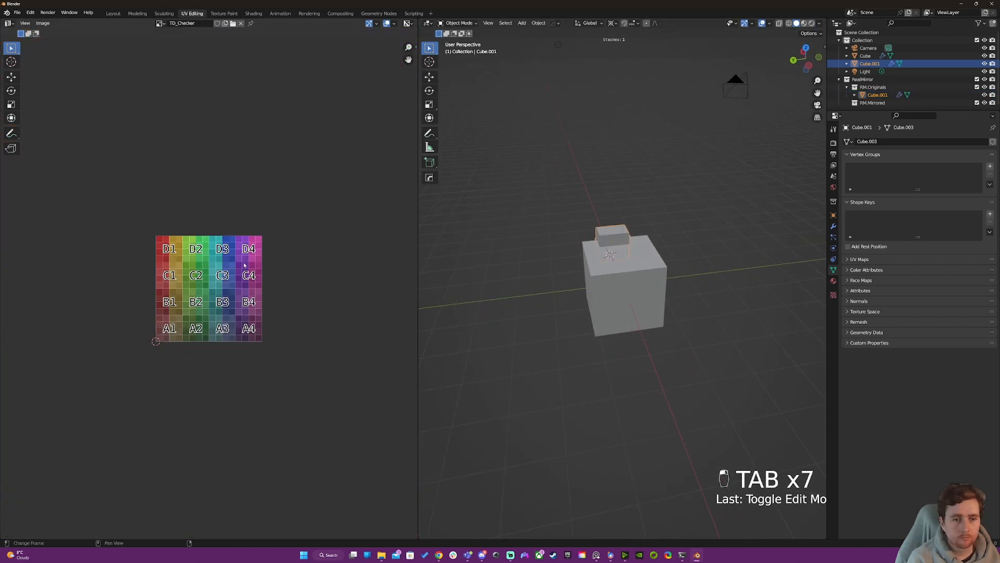
{"action": "key", "text": "Tab"}
Select all of the side part's UVs, scale them up freehand, and leave Edit Mode.
{"action": "key", "text": "a"}
{"action": "key", "text": "a"}
{"action": "key", "text": "a"}
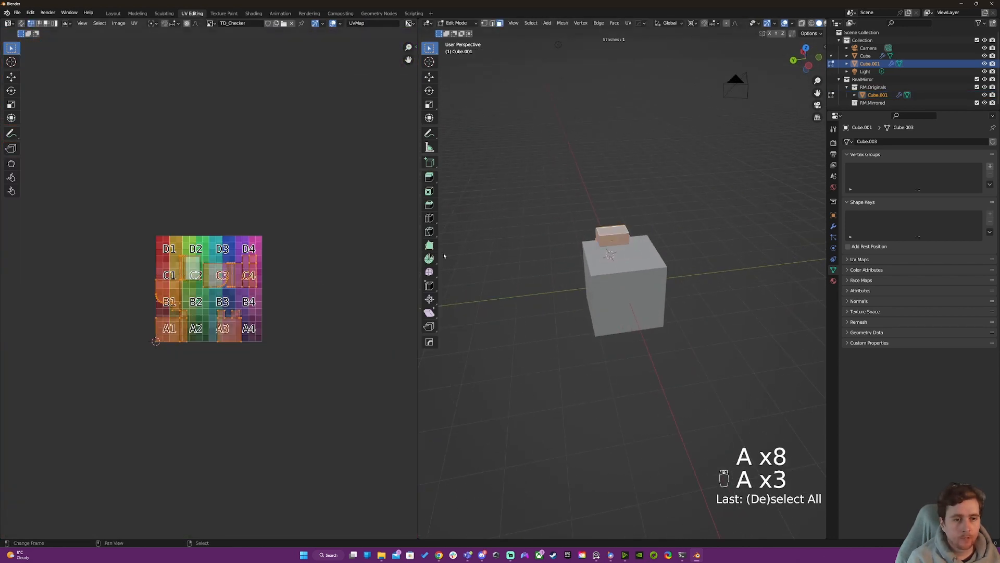
{"action": "key", "text": "s"}
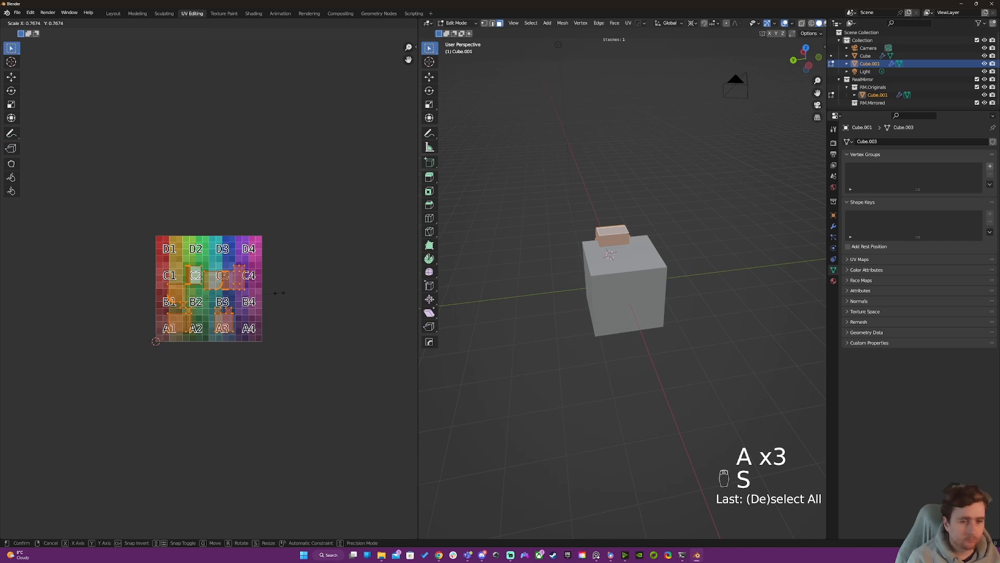
{"action": "left_click", "coordinate": [19, 274]}
{"action": "key", "text": "Tab"}
Show the 3D view in Material Preview with everything deselected to compare the checker scale on both objects.
{"action": "middle_click_drag", "start_coordinate": [724, 287], "coordinate": [582, 280]}
{"action": "scroll", "coordinate": [619, 292], "scroll_direction": "up", "scroll_amount": 3}
{"action": "key", "text": "z"}
{"action": "scroll", "coordinate": [570, 298], "scroll_direction": "up", "scroll_amount": 3}
{"action": "scroll", "coordinate": [598, 317], "scroll_direction": "down", "scroll_amount": 3}
{"action": "scroll", "coordinate": [656, 312], "scroll_direction": "up", "scroll_amount": 2}
{"action": "key", "text": "a"}
{"action": "key", "text": "a"}
{"action": "key", "text": "a"}
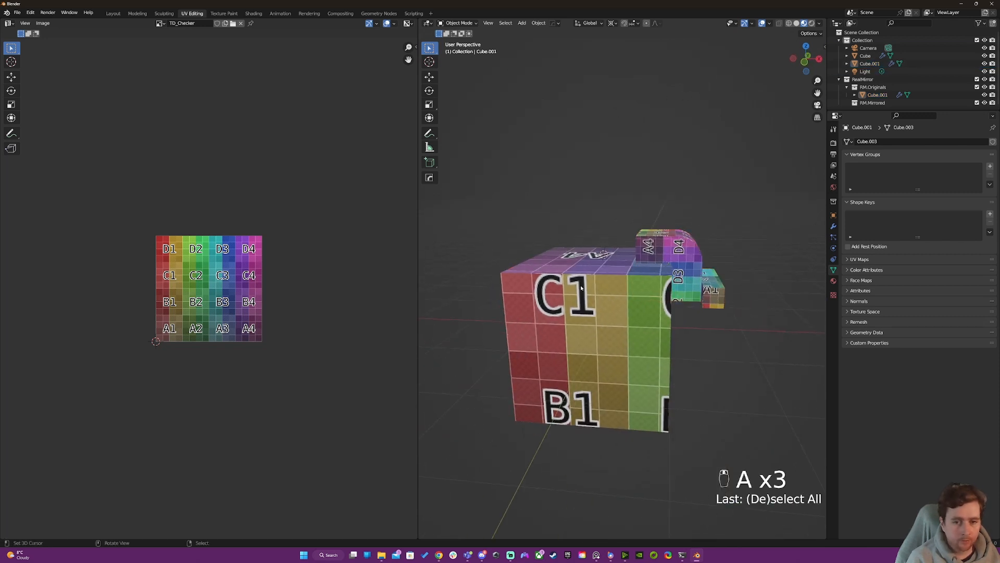
Select the cube and set the Texel Density Checker units to px/m and the texture size to 2048px.
{"action": "key", "text": "n"}
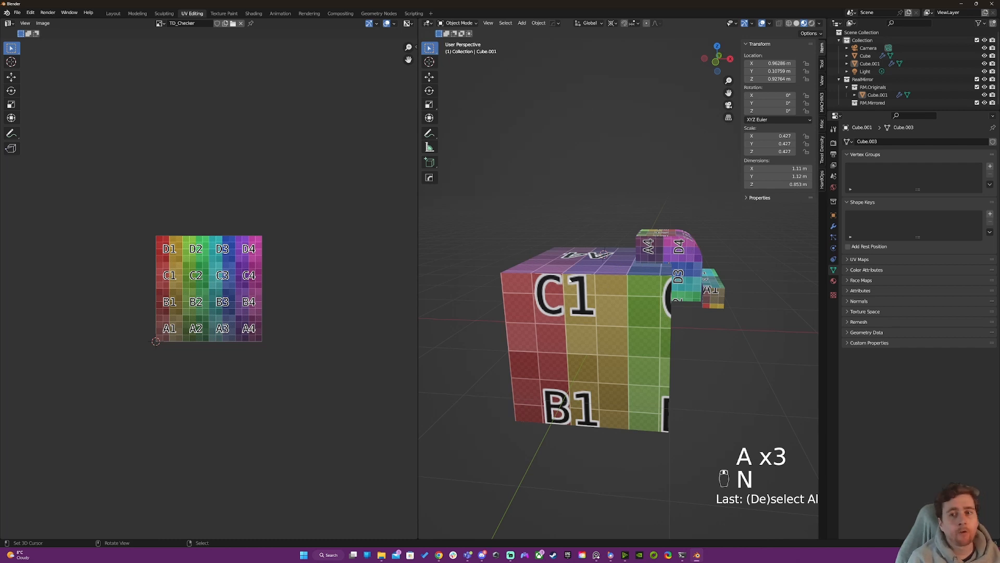
{"action": "right_click", "coordinate": [569, 279]}
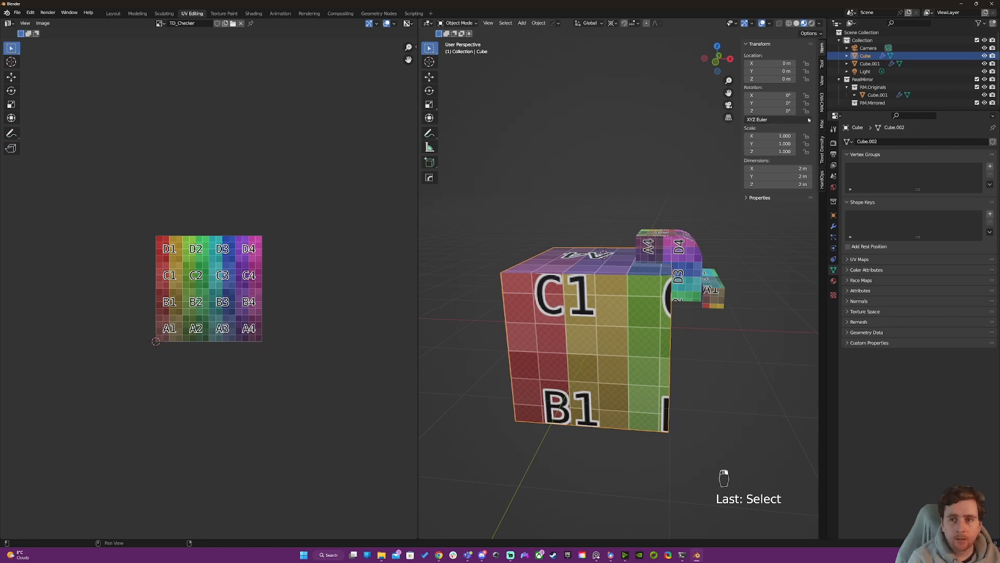
{"action": "left_click", "coordinate": [822, 141]}
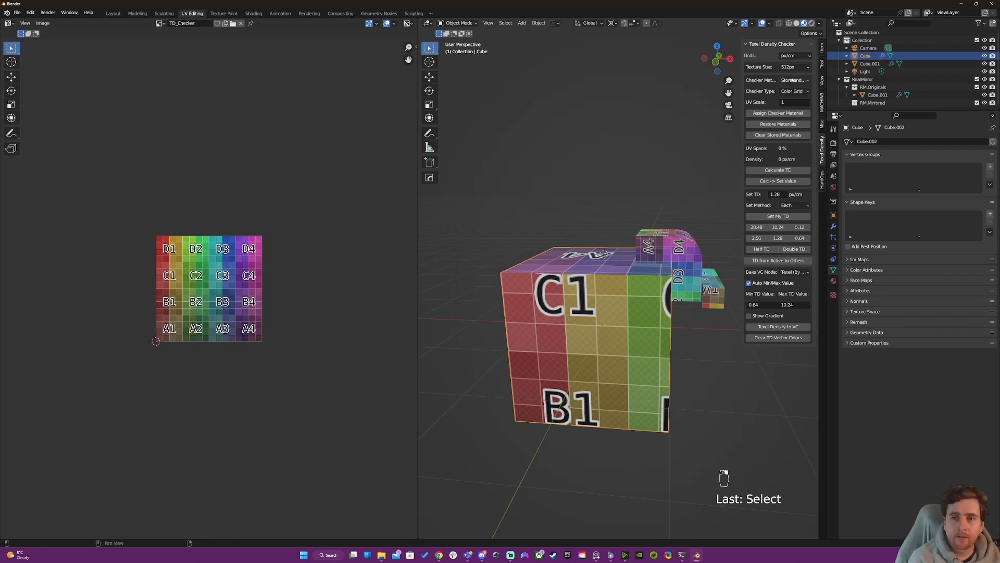
{"action": "left_click", "coordinate": [787, 56]}
{"action": "left_click", "coordinate": [787, 73]}
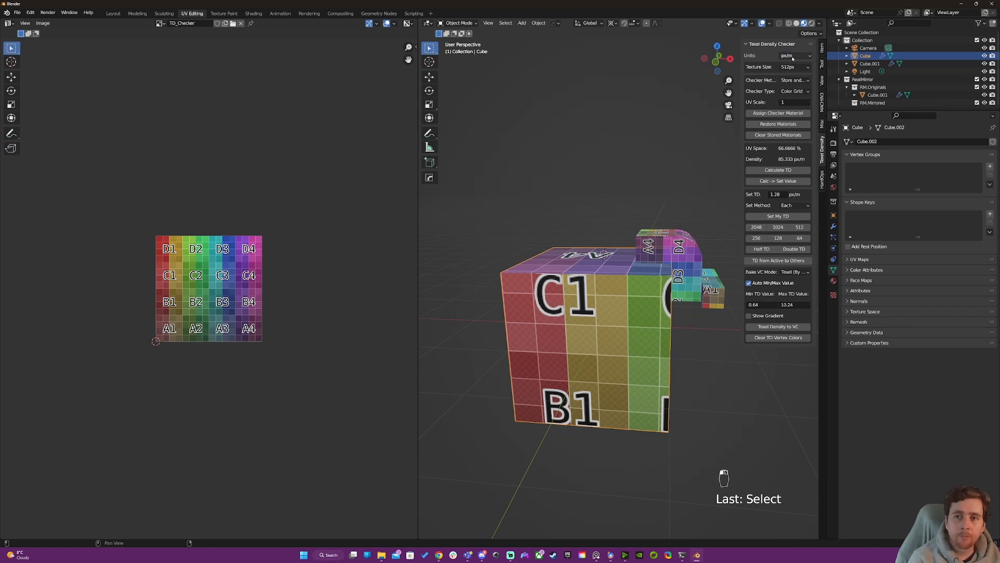
{"action": "left_click", "coordinate": [791, 67]}
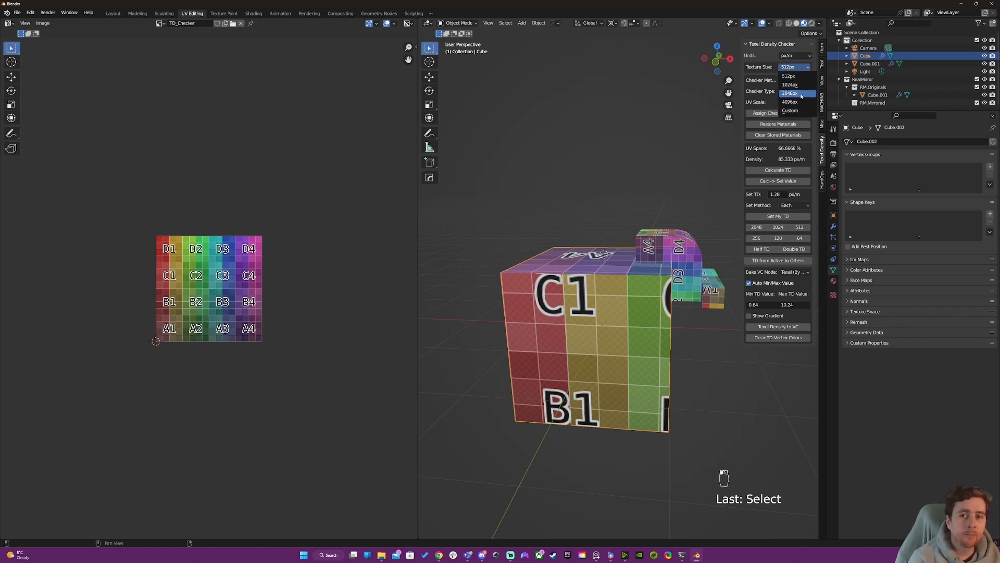
{"action": "left_click", "coordinate": [801, 94]}
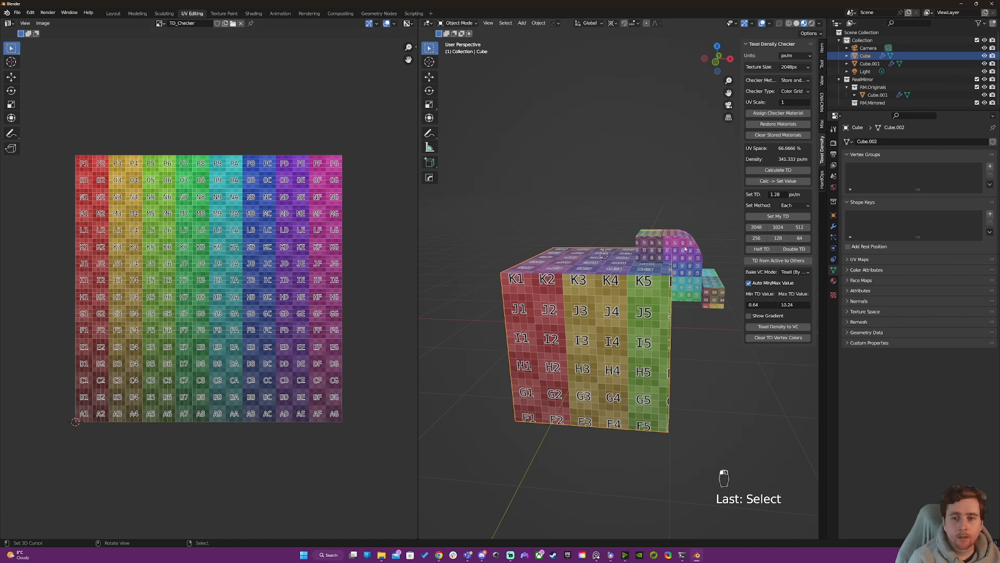
Set the side part's texel density to the 256 px/m preset.
{"action": "left_click", "coordinate": [685, 249]}
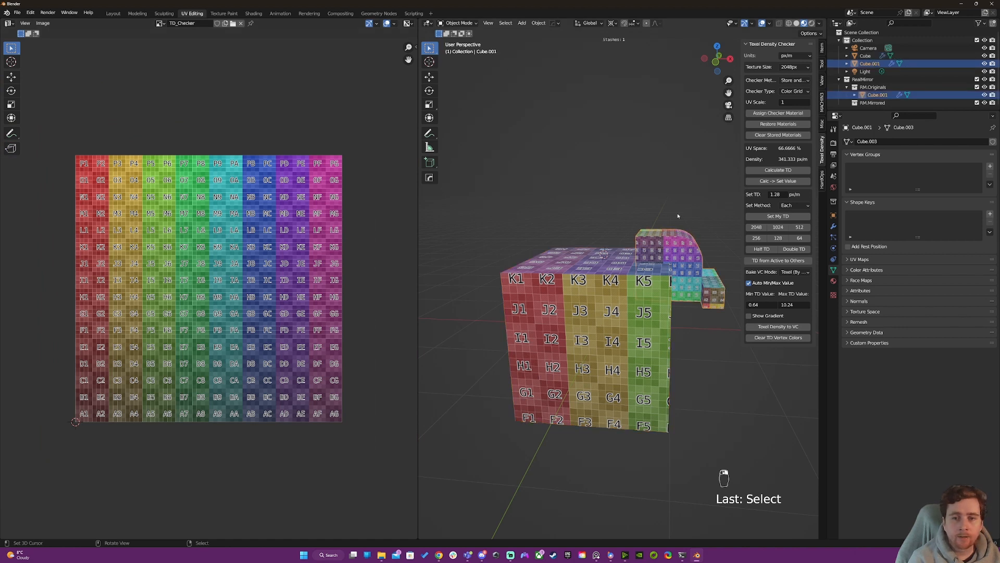
{"action": "left_click", "coordinate": [756, 239]}
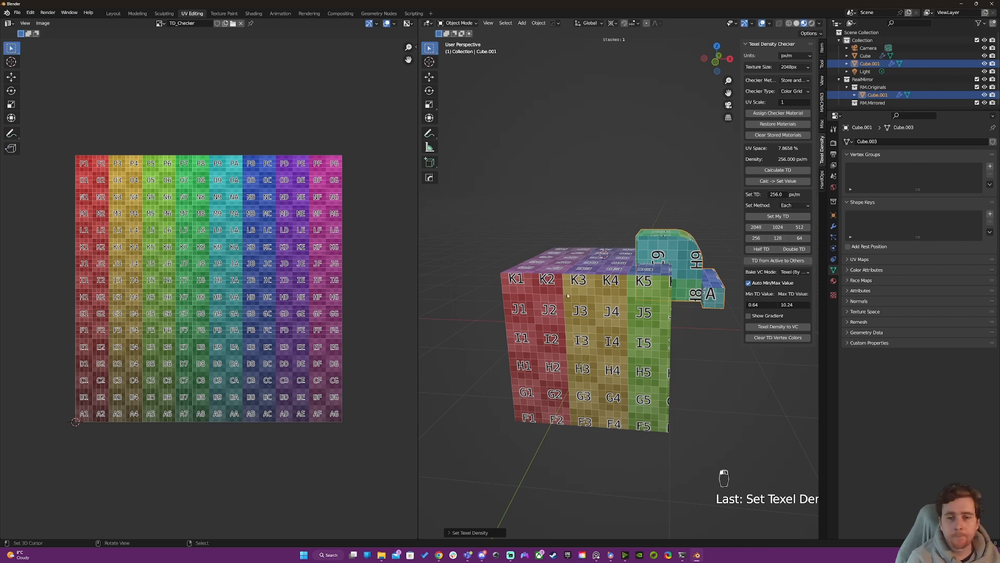
Set the cube's texel density to the 512 px/m preset and open it together with the side part in Edit Mode.
{"action": "right_click", "coordinate": [646, 318]}
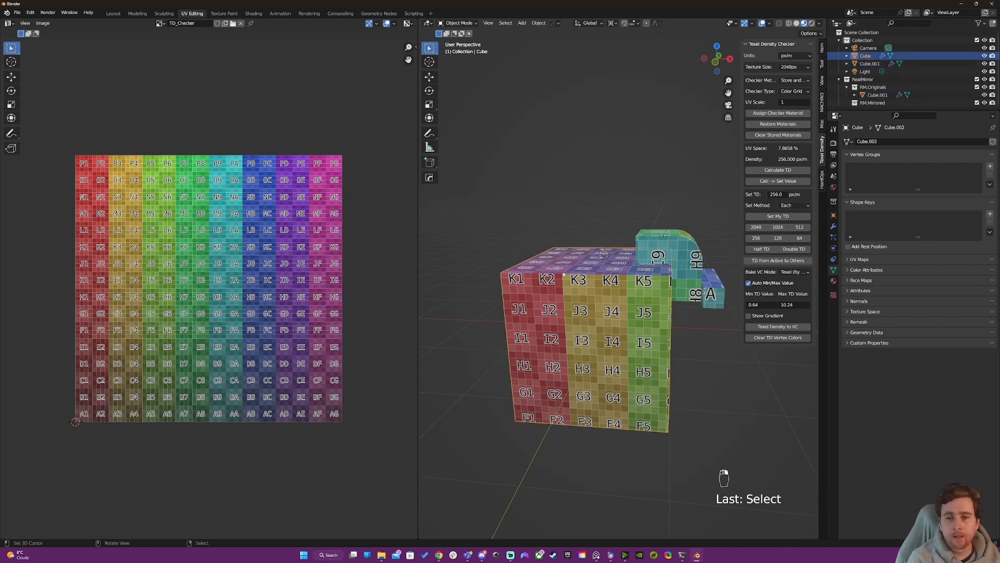
{"action": "left_click", "coordinate": [800, 227]}
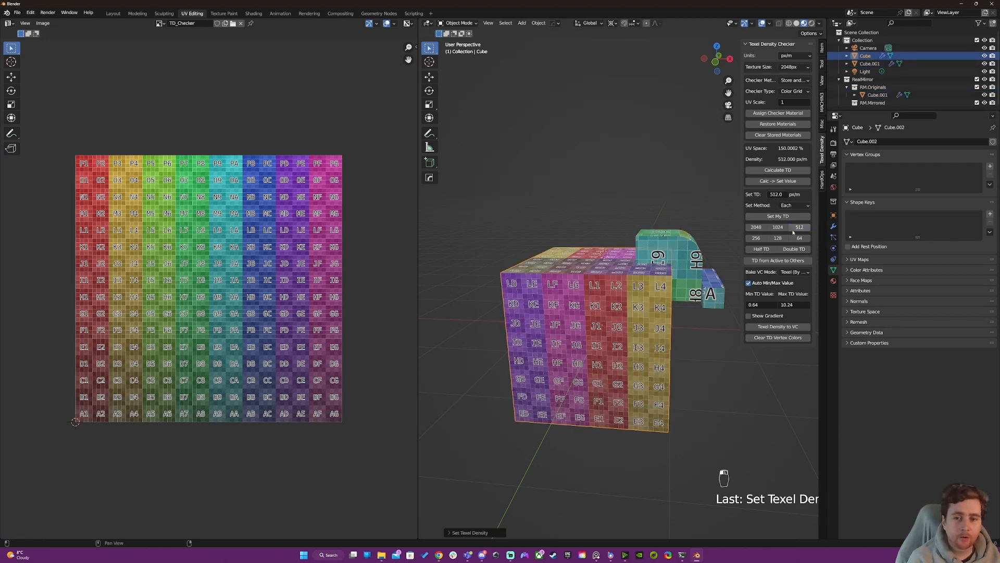
{"action": "right_click", "coordinate": [666, 239], "text": "shift"}
{"action": "key", "text": "Tab"}
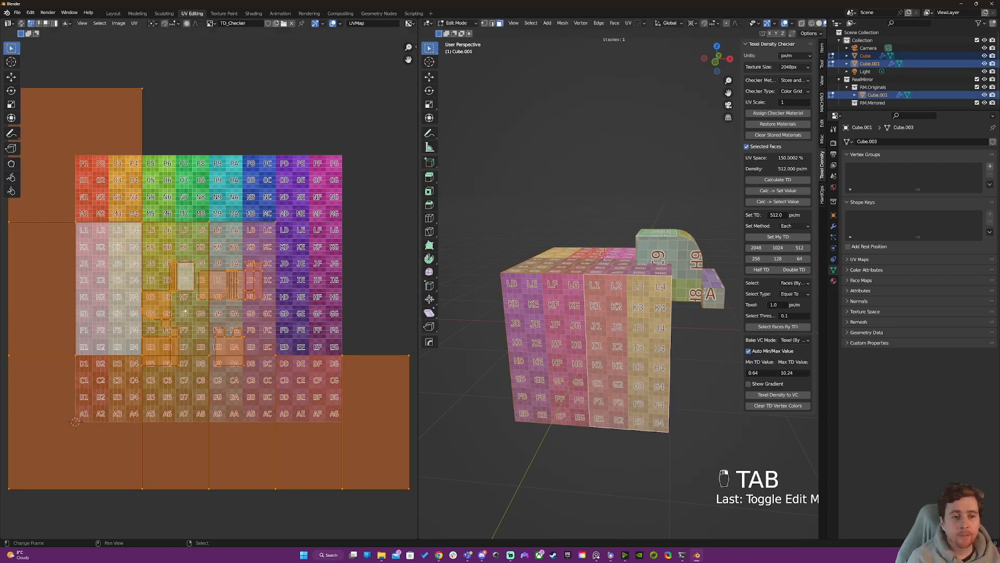
{"action": "scroll", "coordinate": [285, 276], "scroll_direction": "down", "scroll_amount": 4}
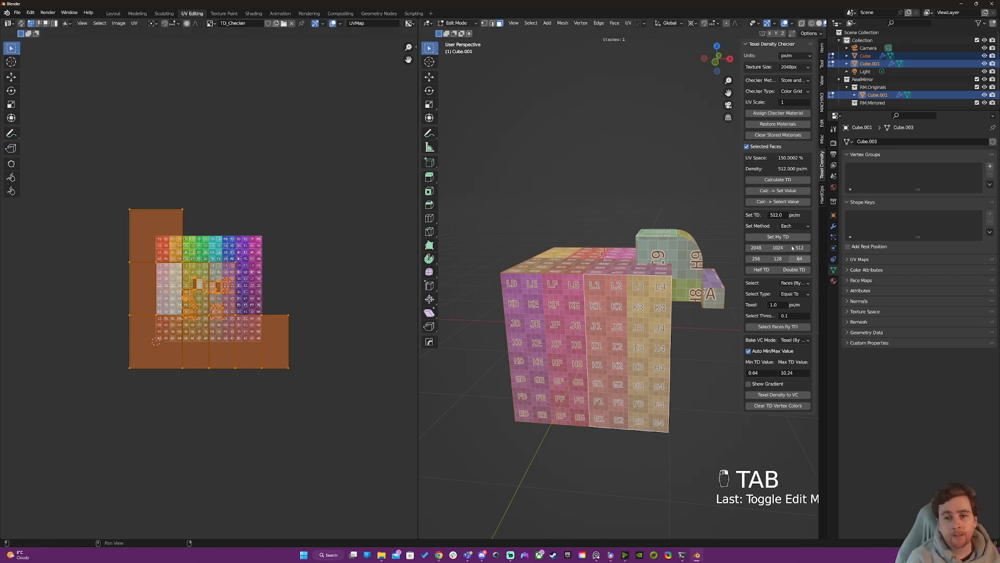
{"action": "middle_click_drag", "start_coordinate": [599, 292], "coordinate": [572, 335]}
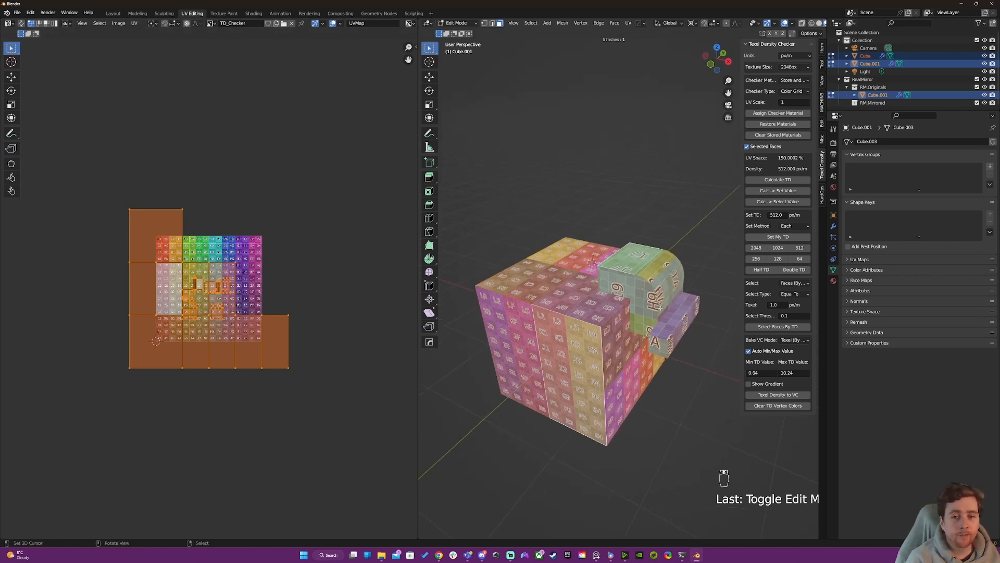
Pack the UV islands of the cube and the side part into a single tile with UVPackmaster3.
{"action": "key", "text": "n"}
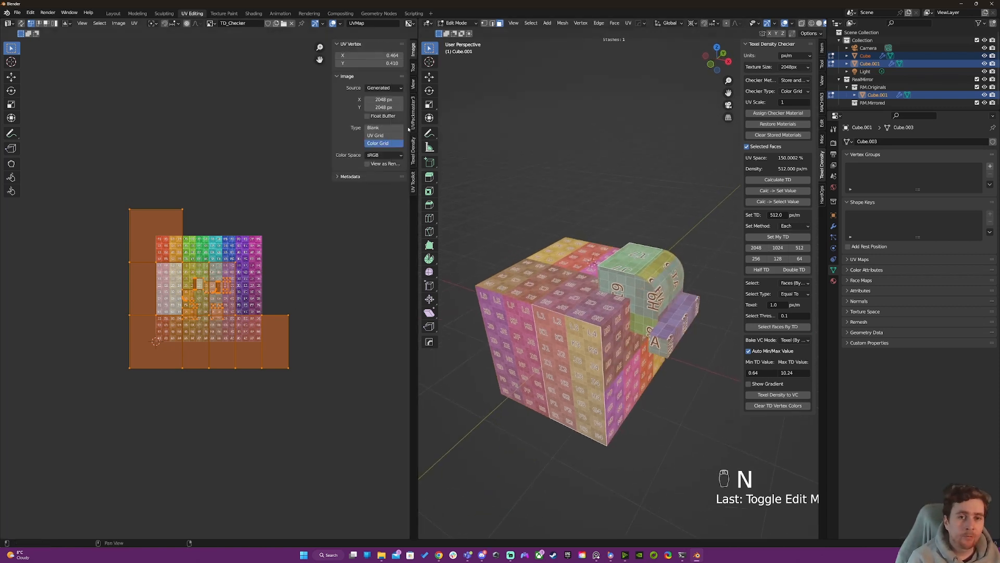
{"action": "left_click", "coordinate": [402, 136]}
{"action": "left_click", "coordinate": [369, 117]}
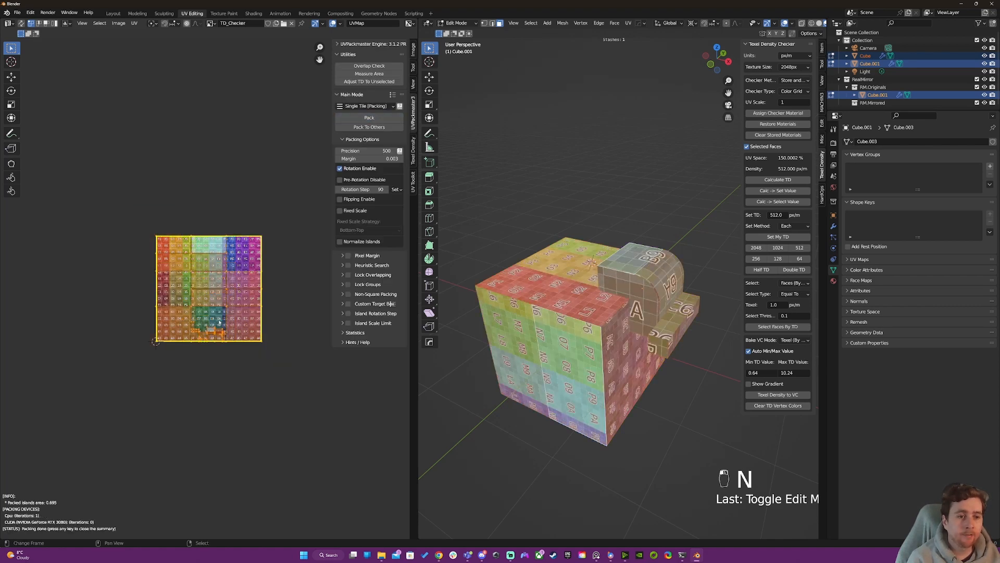
{"action": "key", "text": "Escape"}
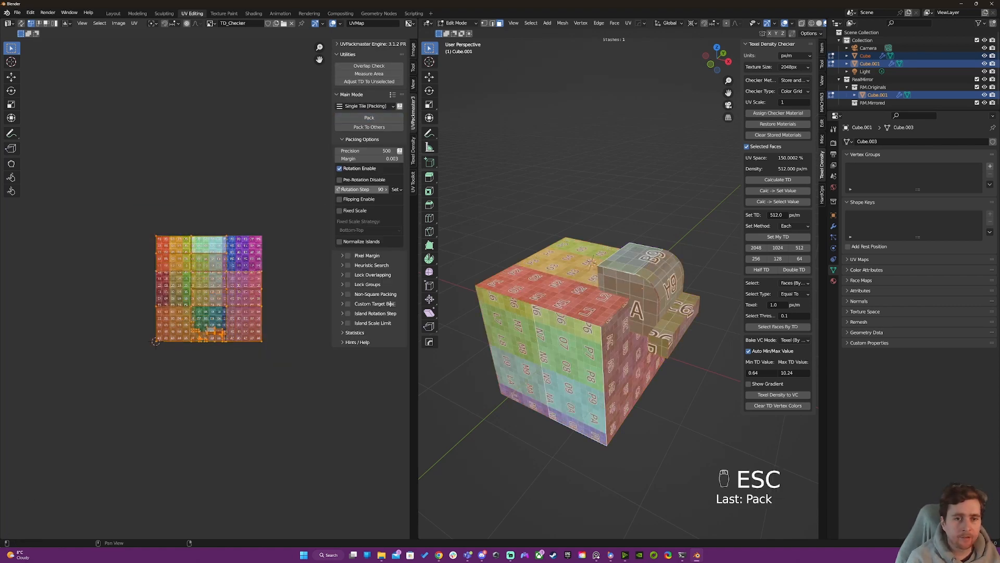
{"action": "scroll", "coordinate": [252, 249], "scroll_direction": "up", "scroll_amount": 6}
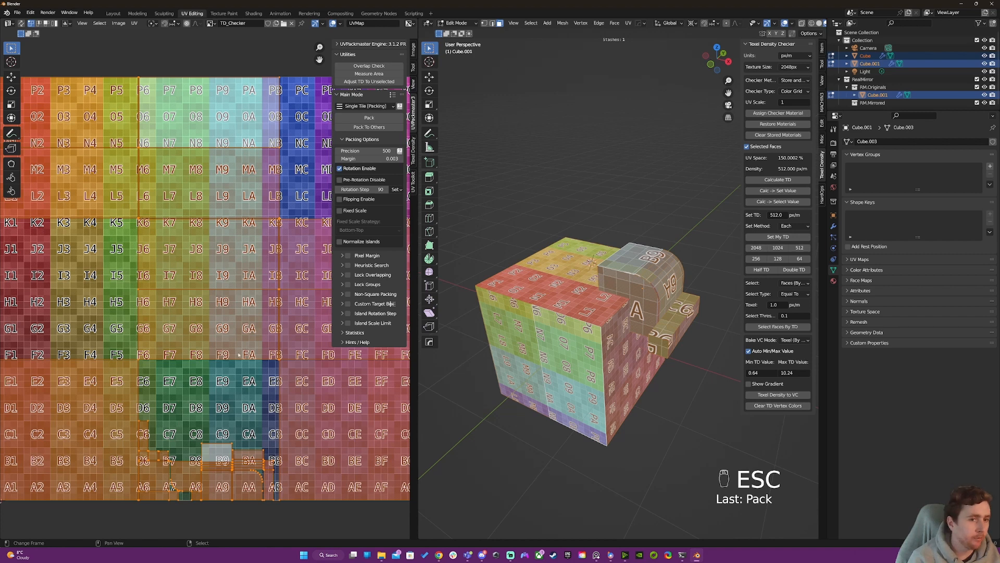
{"action": "scroll", "coordinate": [239, 355], "scroll_direction": "down", "scroll_amount": 4}
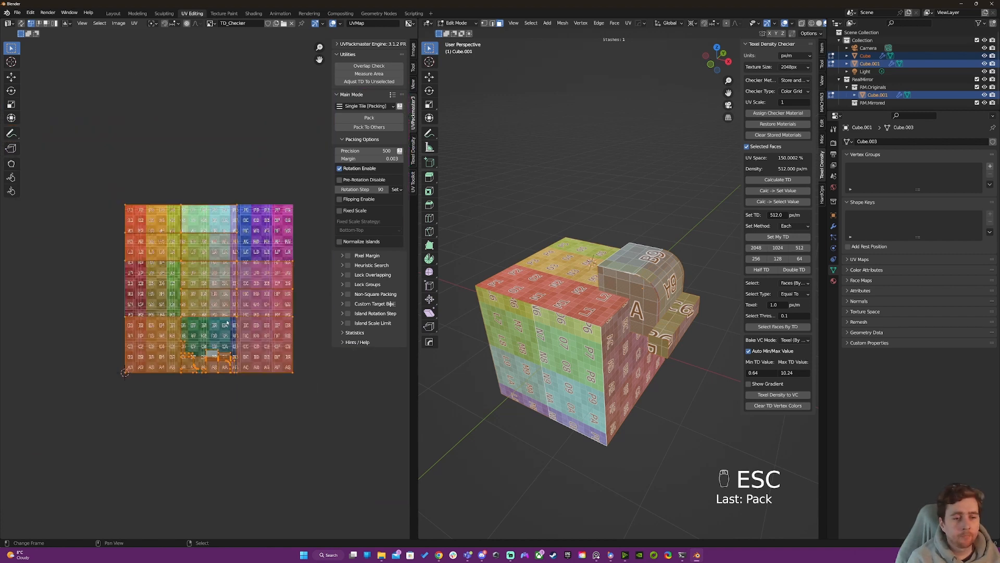
Leave Edit Mode and calculate the texel density of the cube and of the side part separately.
{"action": "middle_click_drag", "start_coordinate": [521, 291], "coordinate": [573, 287]}
{"action": "key", "text": "Tab"}
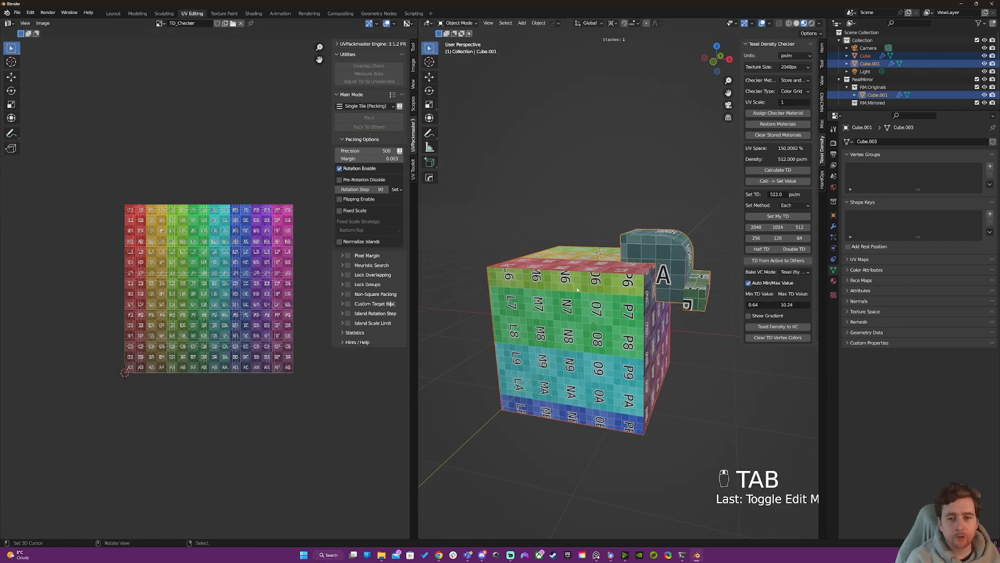
{"action": "left_click", "coordinate": [577, 287]}
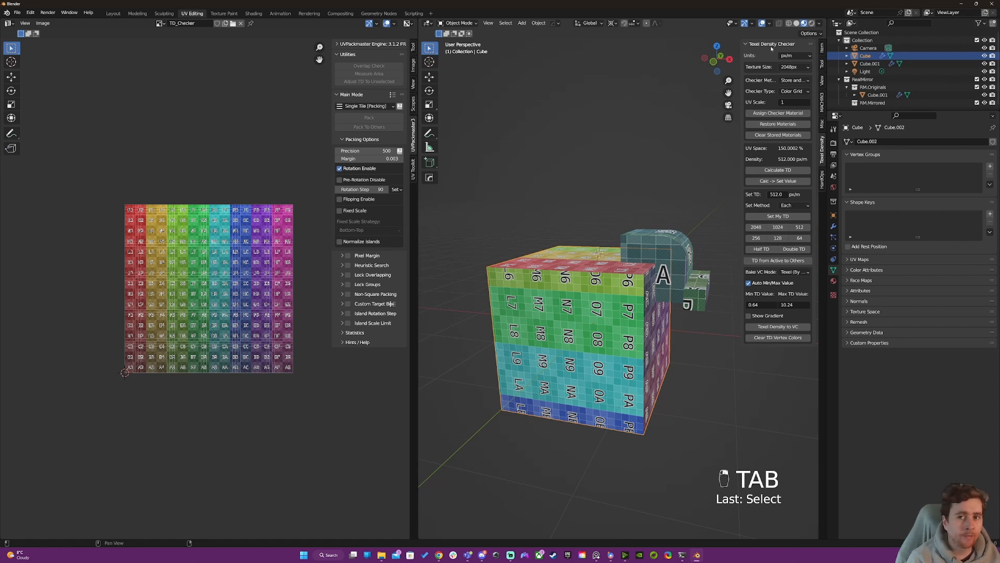
{"action": "left_click", "coordinate": [778, 170]}
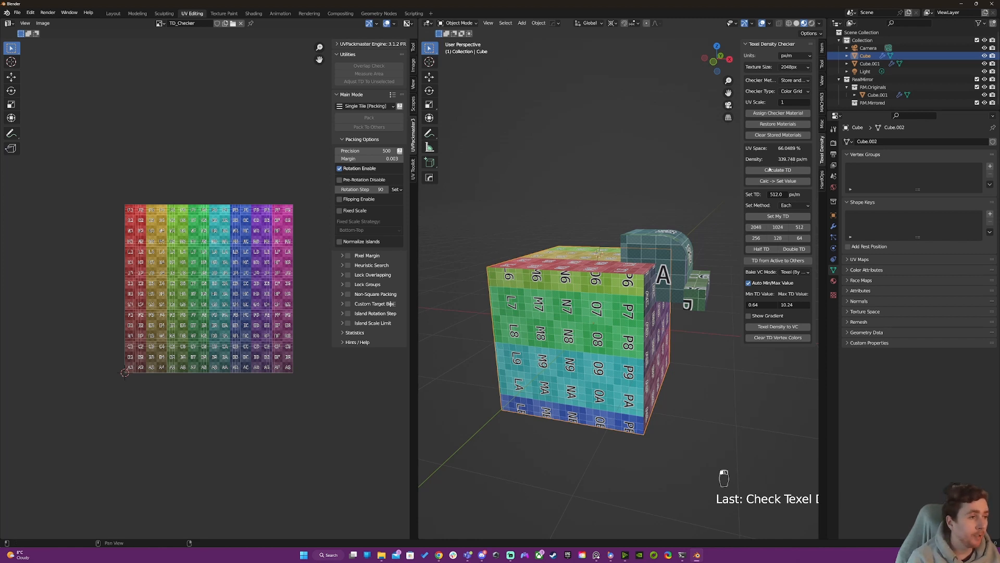
{"action": "right_click", "coordinate": [671, 260]}
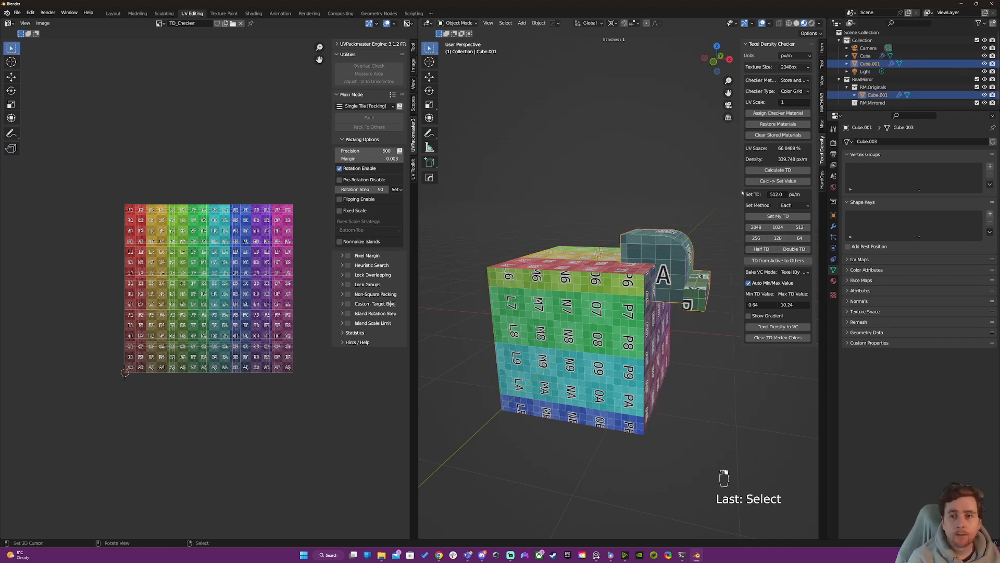
{"action": "left_click", "coordinate": [778, 170]}
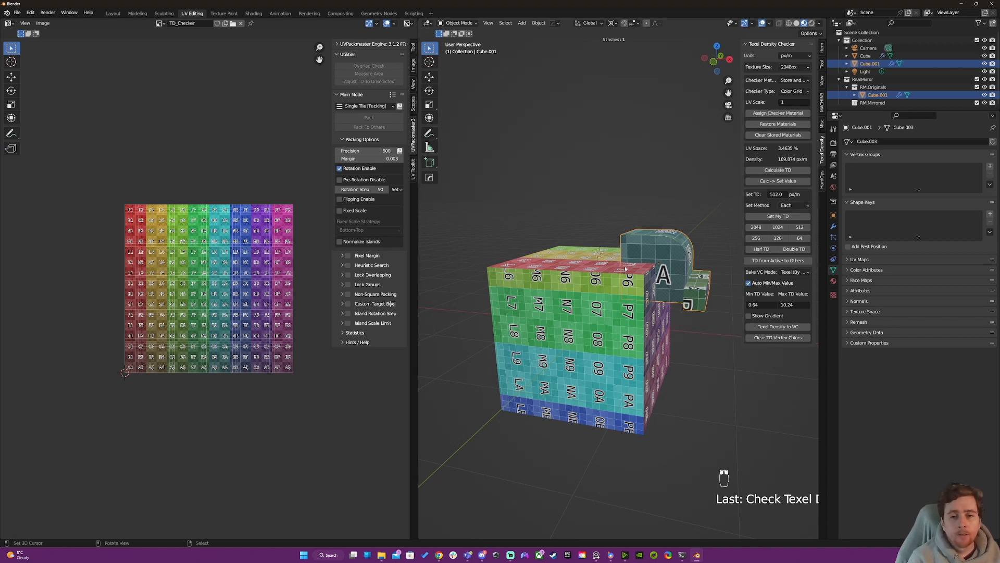
Select the pair of faces on the cube's Y side and set their texel density to the 128 px/m preset.
{"action": "left_click", "coordinate": [587, 272]}
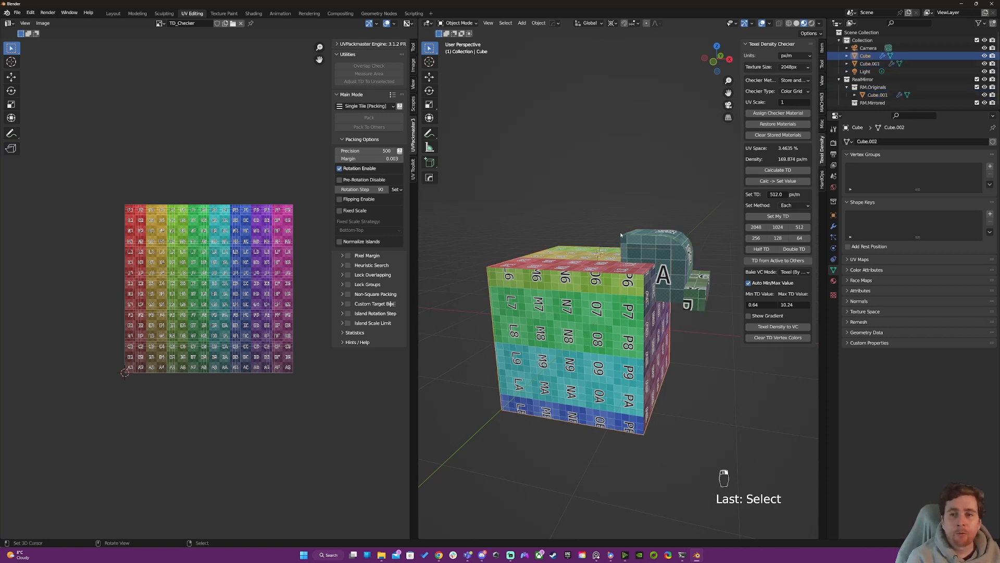
{"action": "middle_click_drag", "start_coordinate": [590, 233], "coordinate": [768, 258]}
{"action": "key", "text": "Tab"}
{"action": "right_click", "coordinate": [639, 280], "text": "shift"}
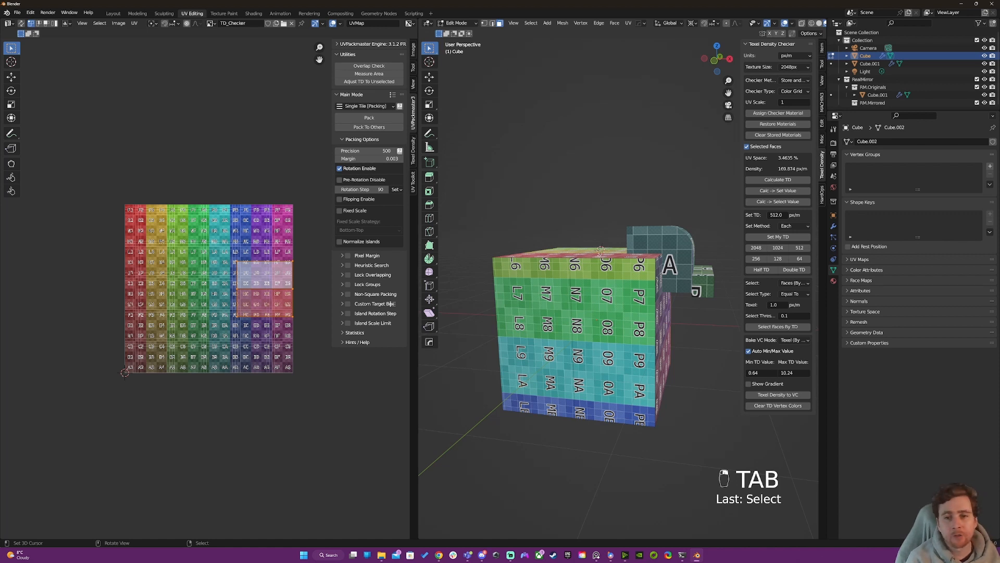
{"action": "middle_click_drag", "start_coordinate": [599, 312], "coordinate": [552, 359]}
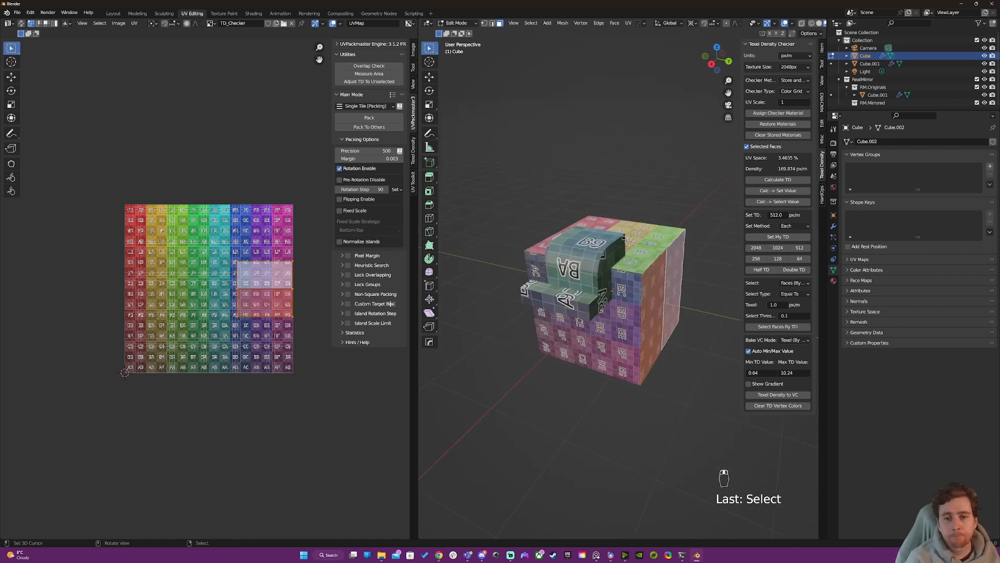
{"action": "middle_click_drag", "start_coordinate": [618, 260], "coordinate": [644, 235]}
{"action": "scroll", "coordinate": [604, 226], "scroll_direction": "up", "scroll_amount": 2}
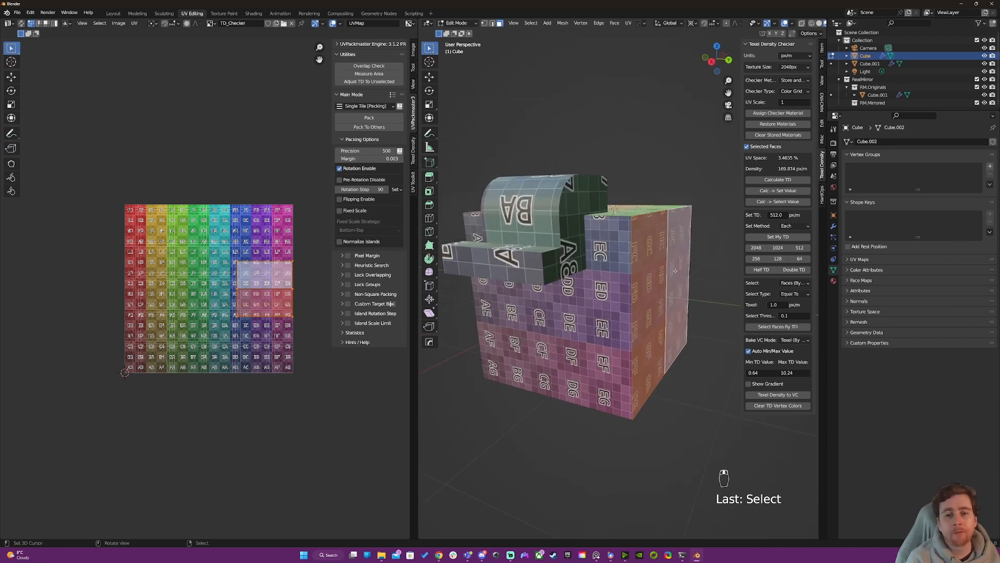
{"action": "key", "text": "x"}
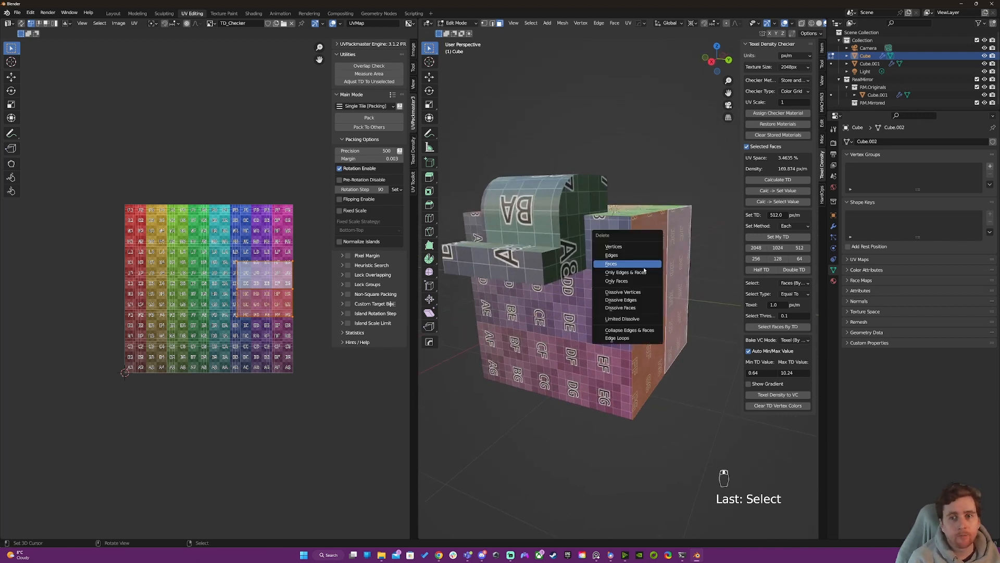
{"action": "left_click", "coordinate": [644, 269]}
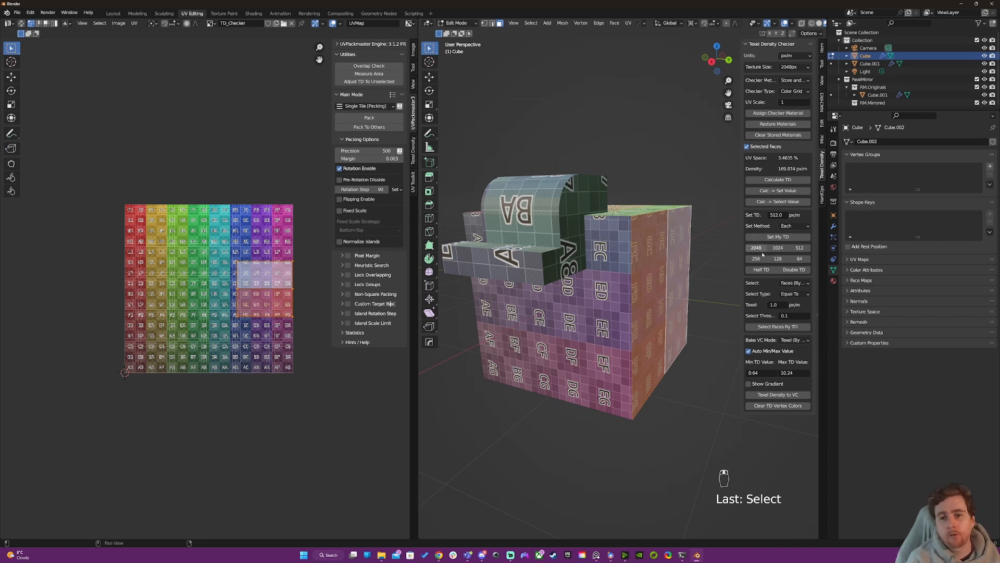
{"action": "left_click", "coordinate": [778, 259]}
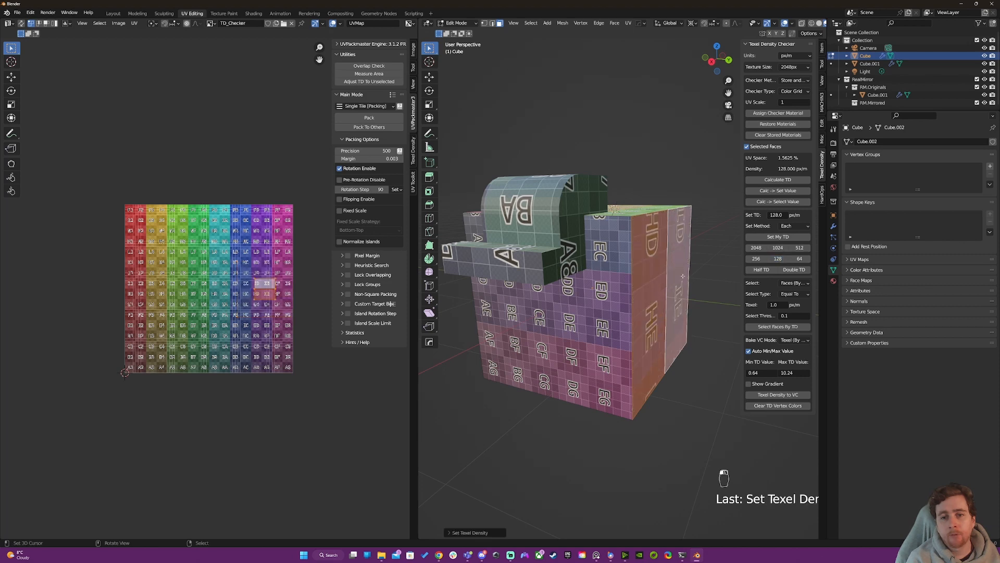
Select all of the cube's faces, pack their UVs into a single tile with UVPackmaster3, and leave Edit Mode.
{"action": "key", "text": "Tab"}
{"action": "middle_click_drag", "start_coordinate": [622, 264], "coordinate": [578, 275]}
{"action": "key", "text": "Tab"}
{"action": "key", "text": "a"}
{"action": "key", "text": "a"}
{"action": "key", "text": "a"}
{"action": "key", "text": "a"}
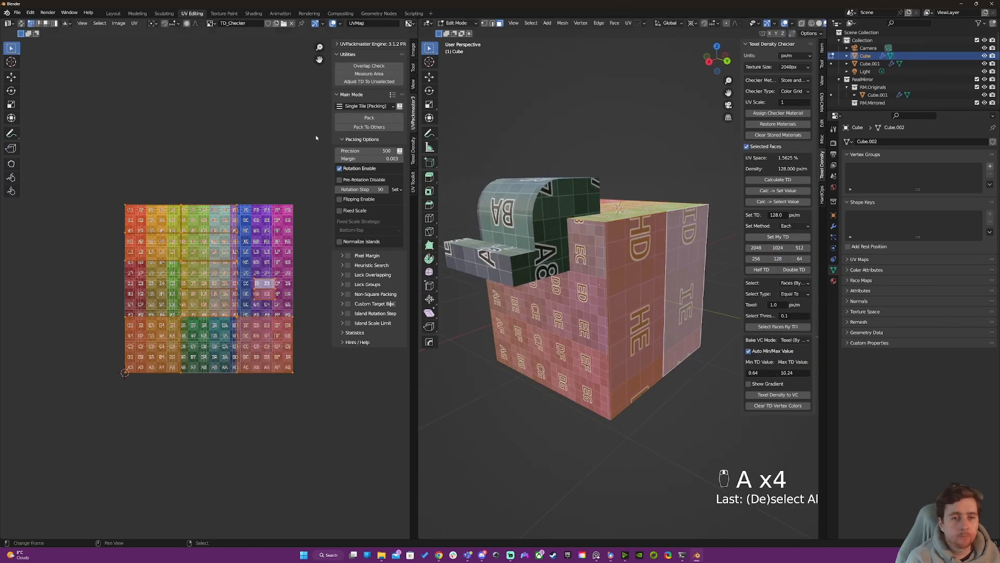
{"action": "left_click", "coordinate": [368, 117]}
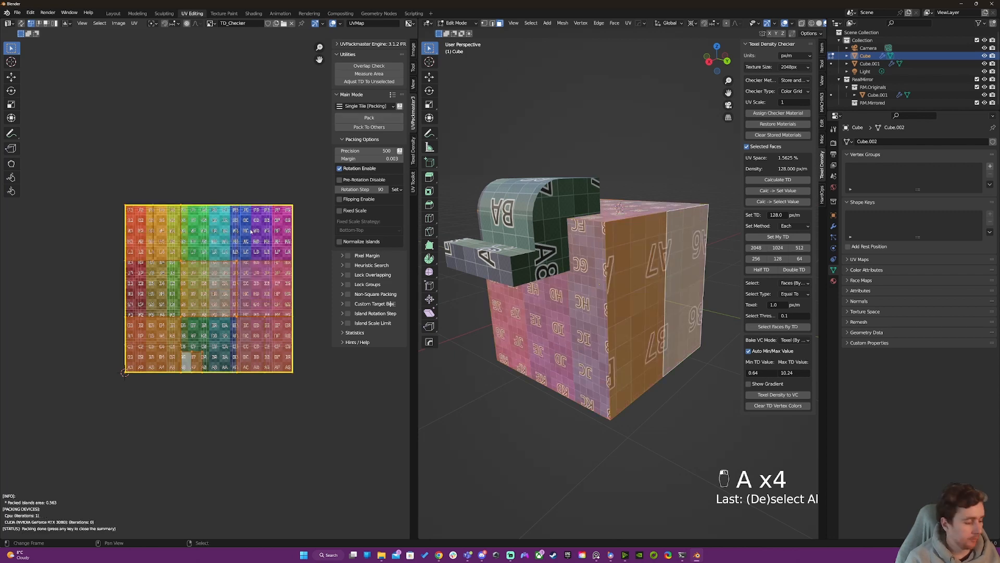
{"action": "key", "text": "Escape"}
{"action": "key", "text": "Escape"}
{"action": "key", "text": "Escape"}
{"action": "key", "text": "Tab"}
{"action": "left_click", "coordinate": [591, 283]}
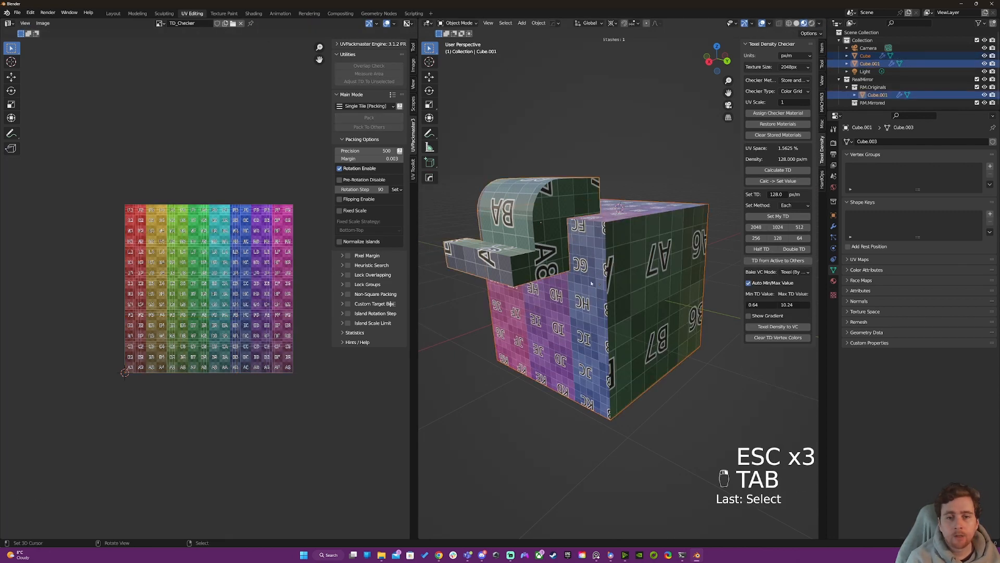
{"action": "key", "text": "Tab"}
{"action": "key", "text": "a"}
{"action": "key", "text": "a"}
{"action": "key", "text": "a"}
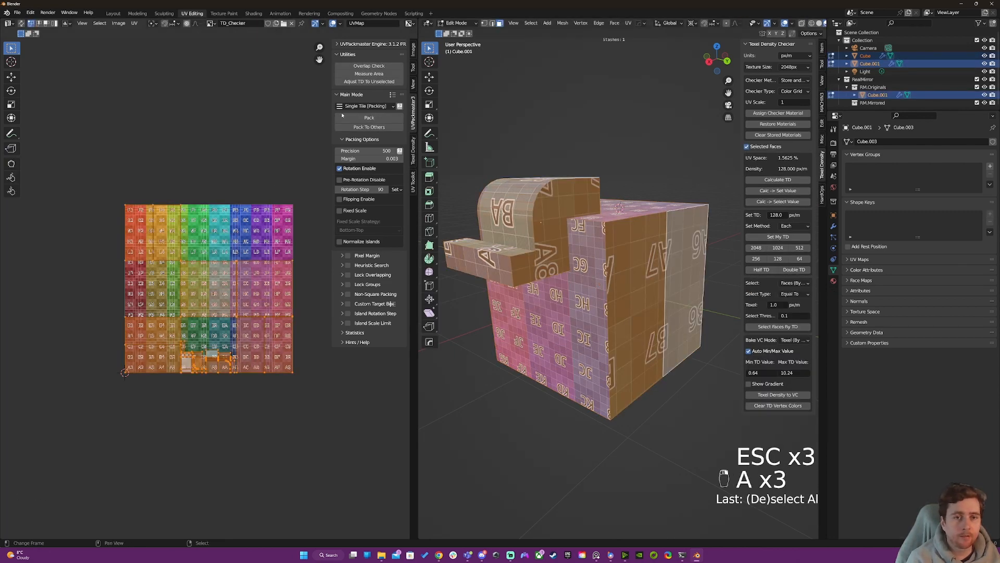
{"action": "key", "text": "s"}
{"action": "key", "text": "ctrl+z"}
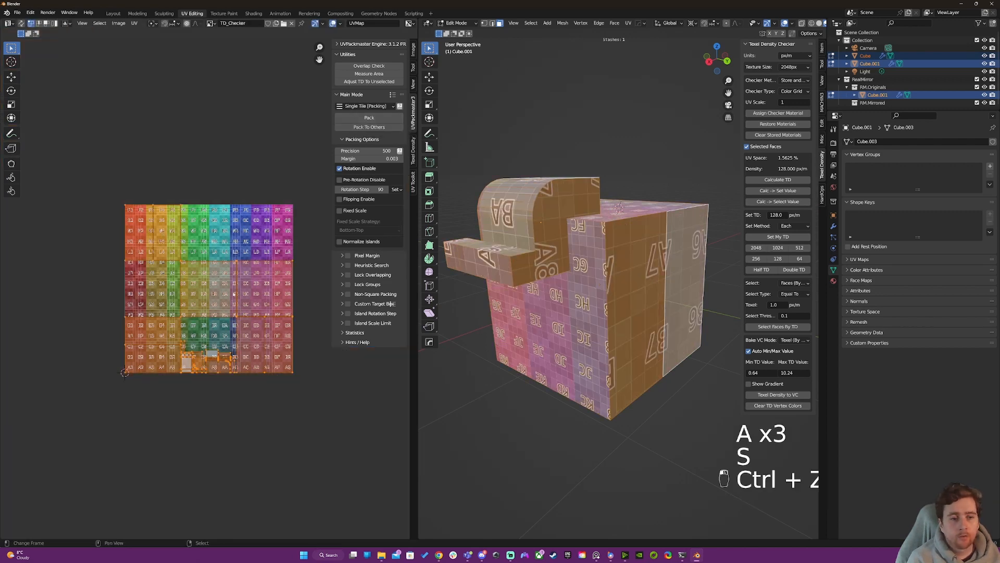
{"action": "key", "text": "a"}
{"action": "key", "text": "a"}
{"action": "key", "text": "a"}
{"action": "key", "text": "Tab"}
Select the side part and the cube together and set their texel density to the 128 px/m preset.
{"action": "middle_click_drag", "start_coordinate": [547, 253], "coordinate": [659, 279]}
{"action": "scroll", "coordinate": [604, 252], "scroll_direction": "down", "scroll_amount": 4}
{"action": "key", "text": "a"}
{"action": "middle_click_drag", "start_coordinate": [584, 290], "coordinate": [614, 267]}
{"action": "right_click", "coordinate": [615, 266]}
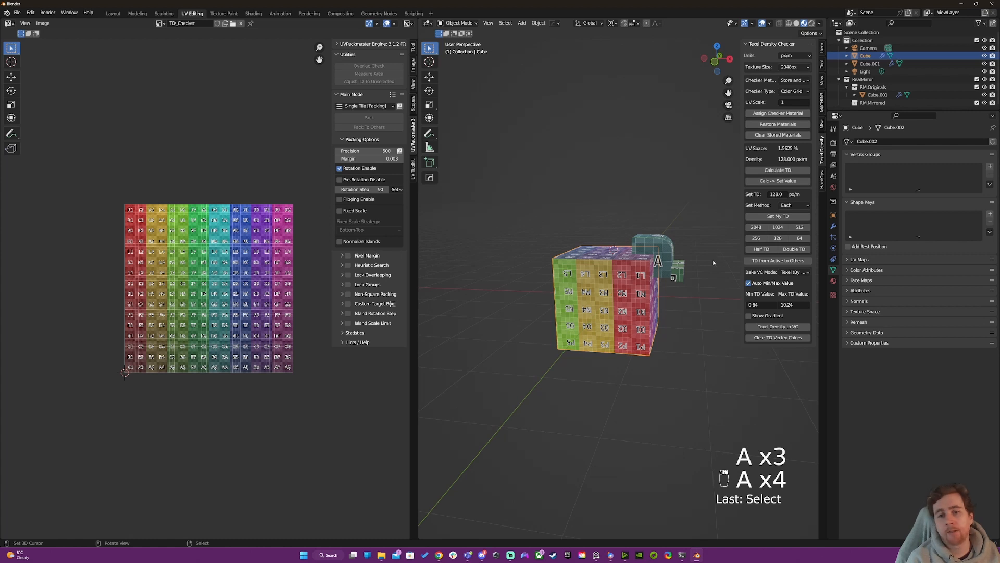
{"action": "right_click", "coordinate": [639, 250]}
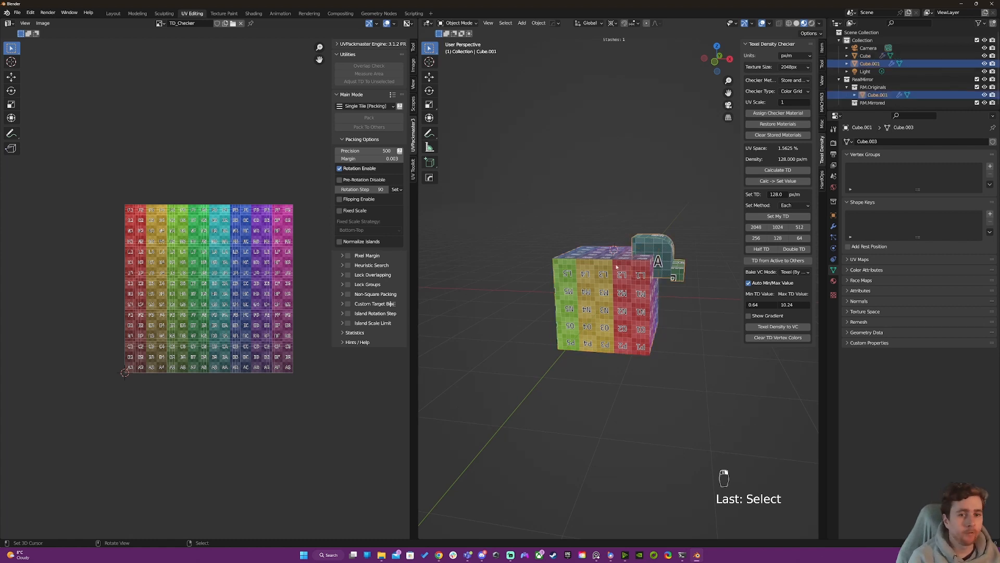
{"action": "right_click", "coordinate": [621, 285], "text": "shift"}
{"action": "left_click", "coordinate": [778, 238]}
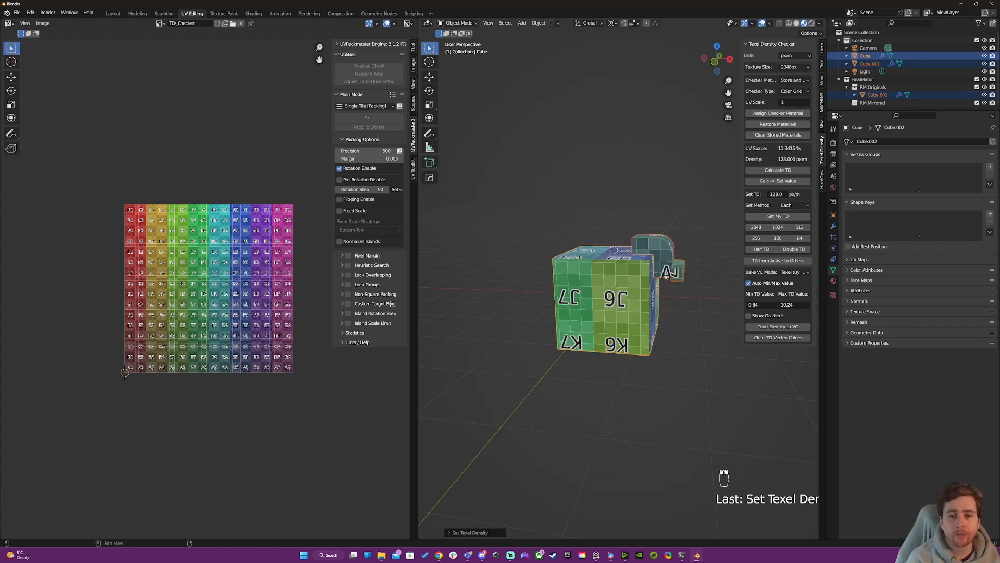
{"action": "middle_click_drag", "start_coordinate": [625, 312], "coordinate": [602, 302]}
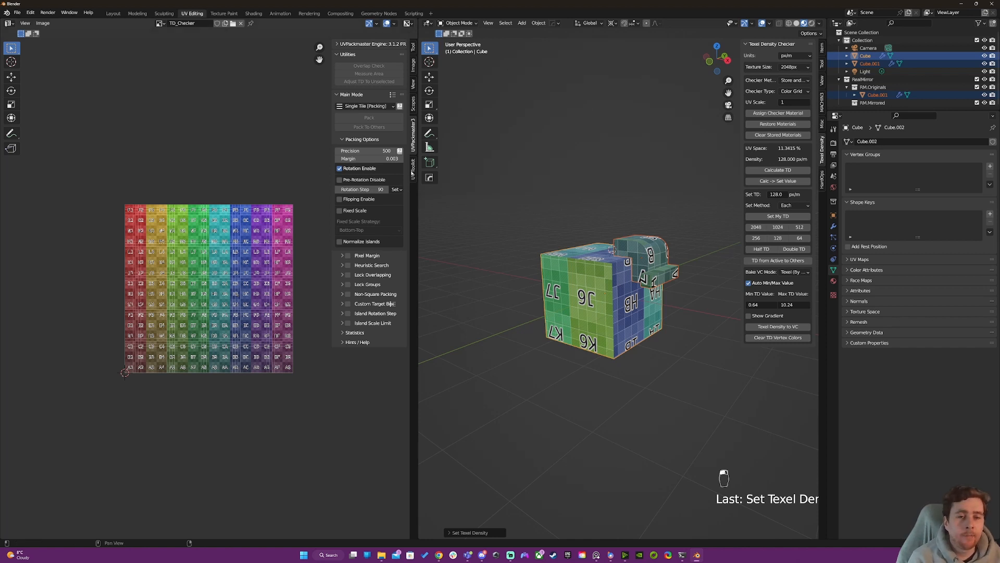
Show the UV Toolkit tools beside the UV layout and delete the side part.
{"action": "left_click", "coordinate": [413, 171]}
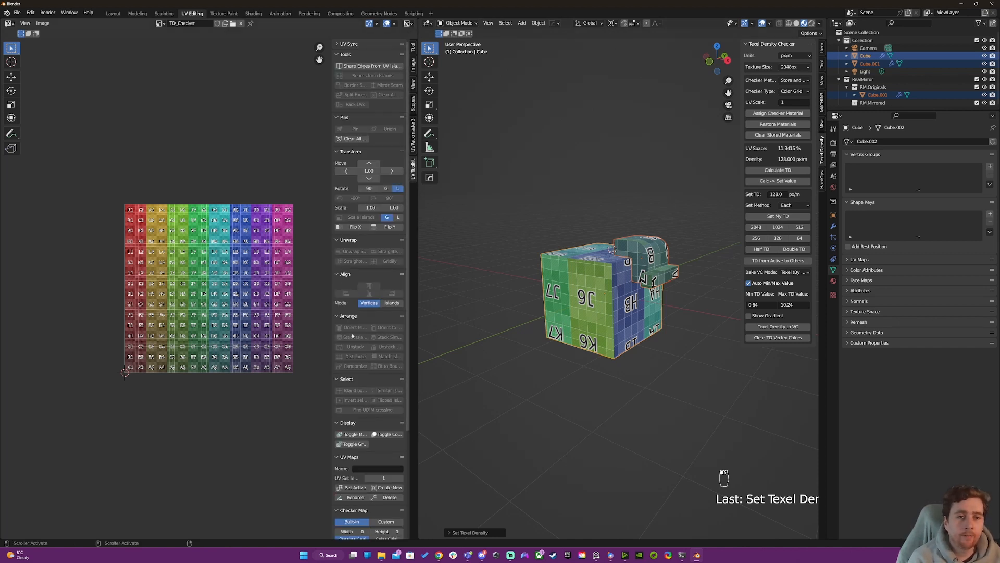
{"action": "left_click", "coordinate": [604, 266]}
{"action": "key", "text": "x"}
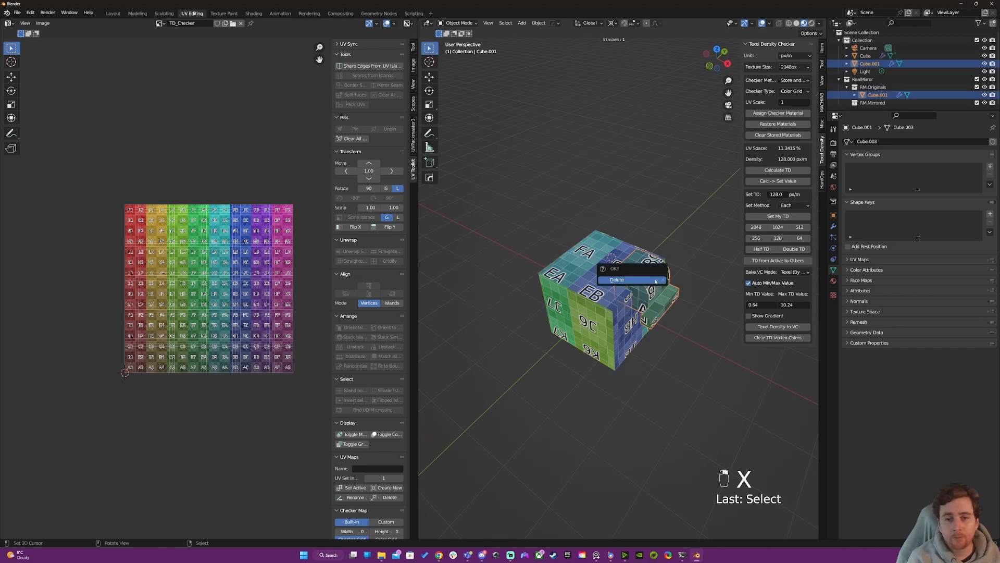
{"action": "left_click", "coordinate": [620, 280]}
Inset the cube's two top faces in Edit Mode with face selection and select the resulting loop of border faces.
{"action": "key", "text": "Tab"}
{"action": "key", "text": "Tab"}
{"action": "key", "text": "Tab"}
{"action": "key", "text": "Tab"}
{"action": "key", "text": "3"}
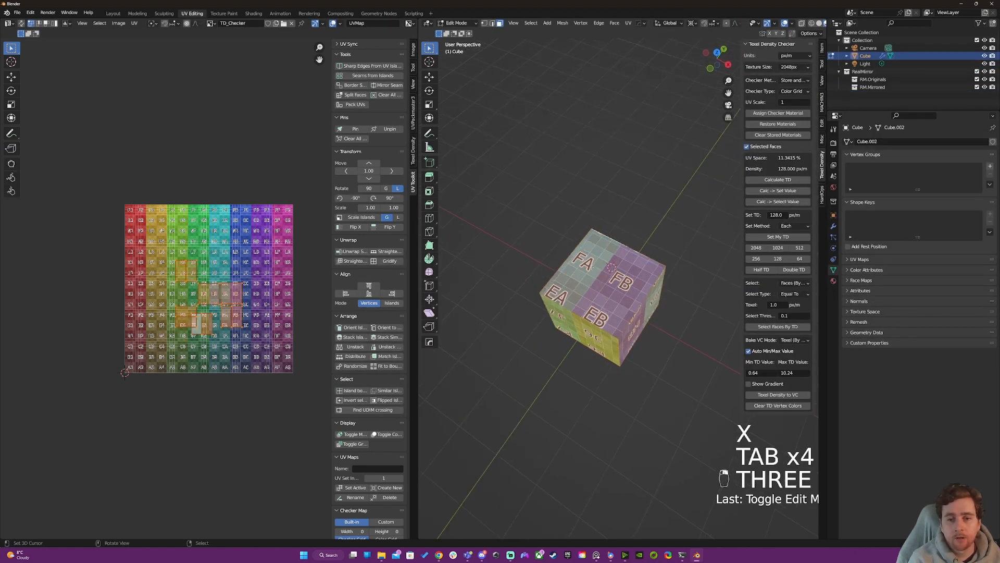
{"action": "left_click", "coordinate": [600, 292]}
{"action": "key", "text": "i"}
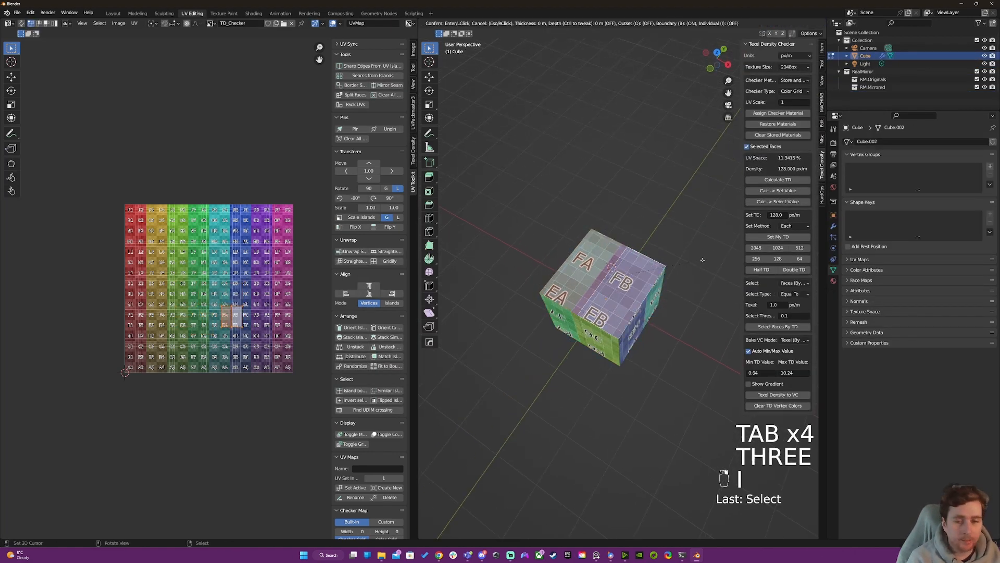
{"action": "left_click", "coordinate": [696, 262]}
{"action": "left_click", "coordinate": [643, 253], "text": "alt"}
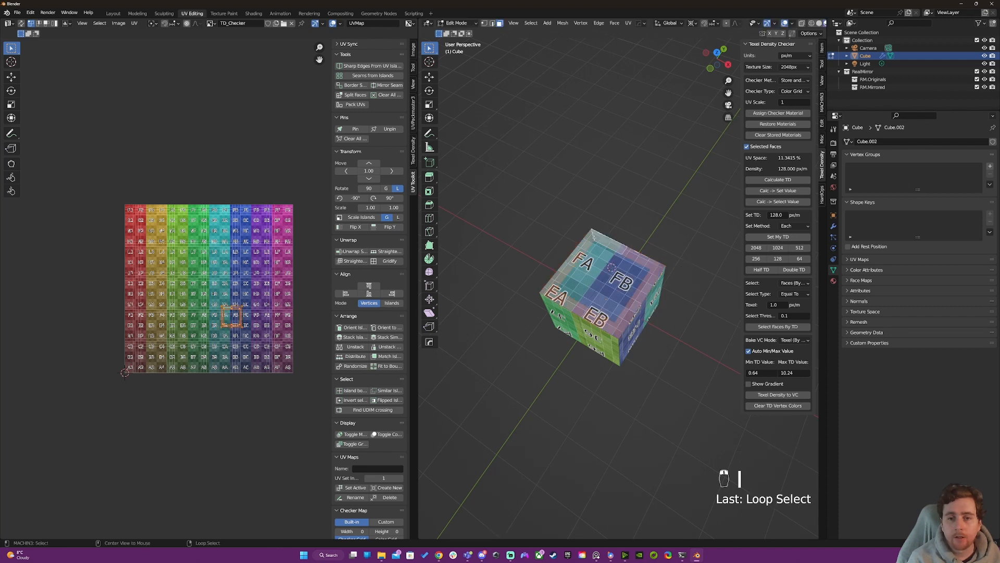
{"action": "key", "text": "i"}
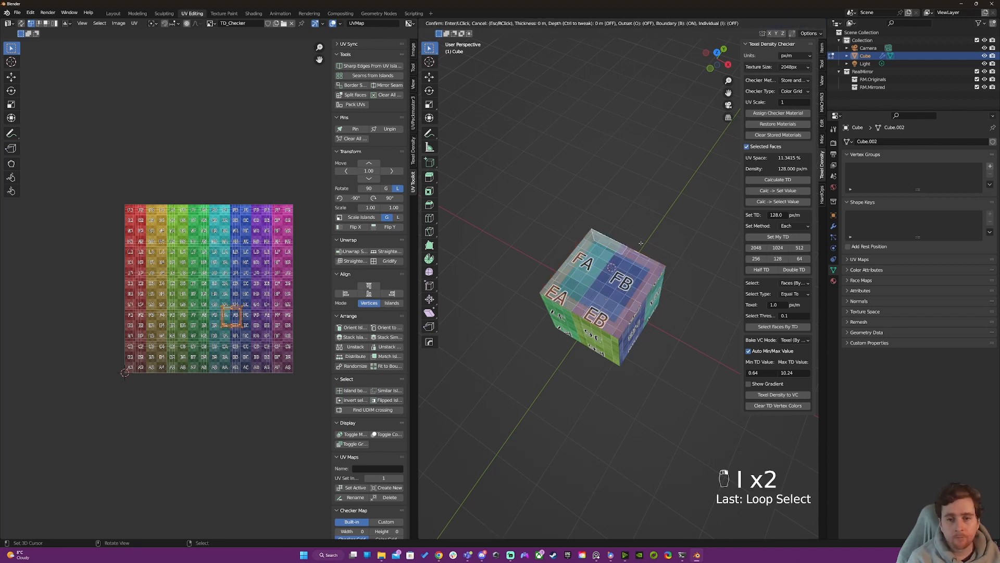
{"action": "right_click", "coordinate": [636, 250]}
{"action": "key", "text": "ctrl+z"}
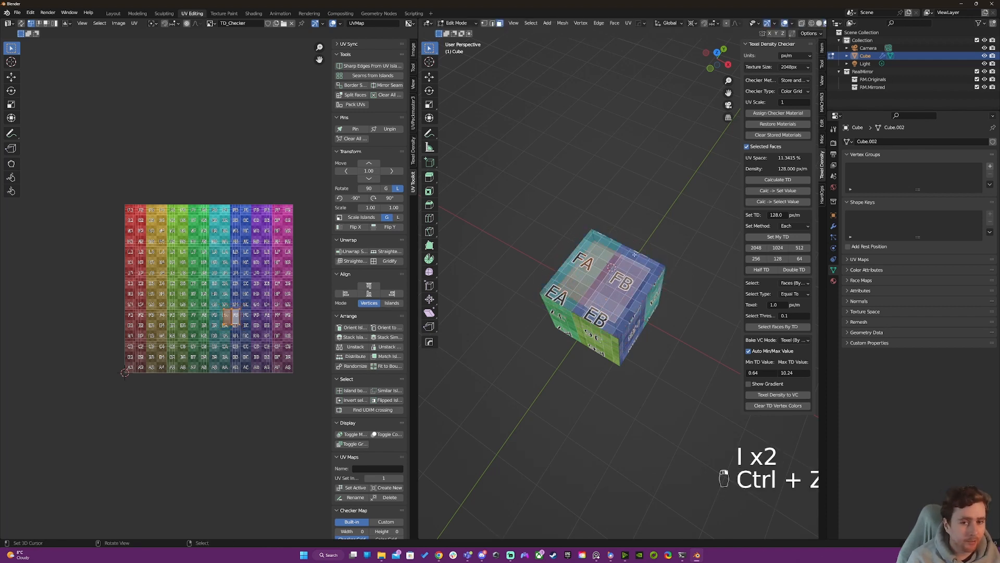
Trim-unwrap the top border faces to a horizontal trim of the DECALmachine Example Sheet.
{"action": "key", "text": "d"}
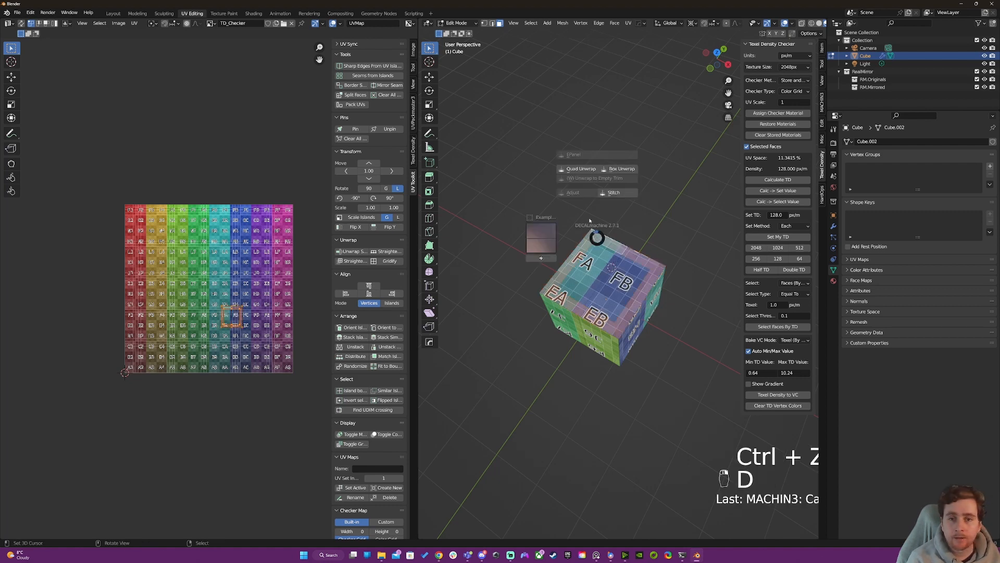
{"action": "left_click", "coordinate": [542, 239]}
{"action": "left_click", "coordinate": [574, 271]}
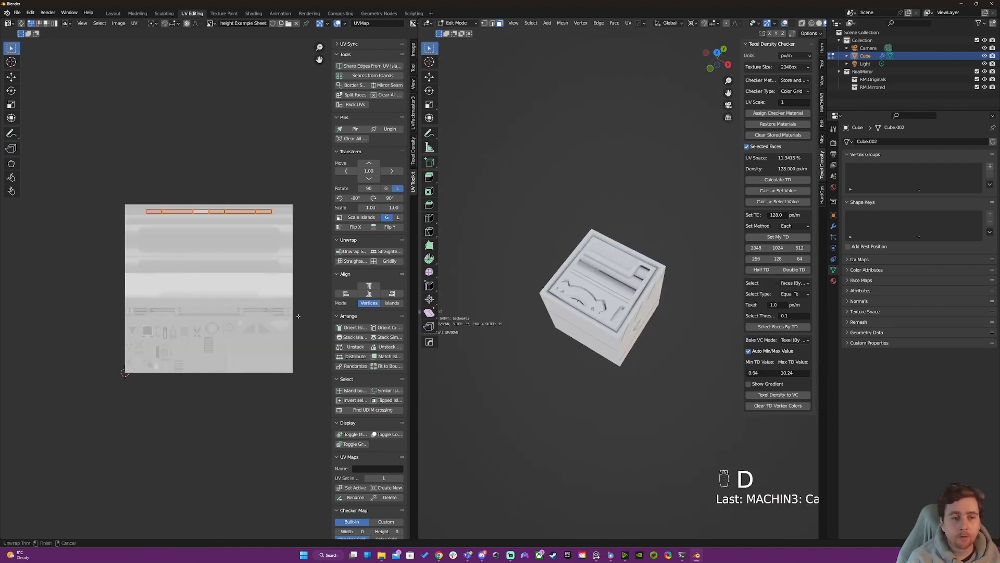
{"action": "left_click", "coordinate": [656, 312]}
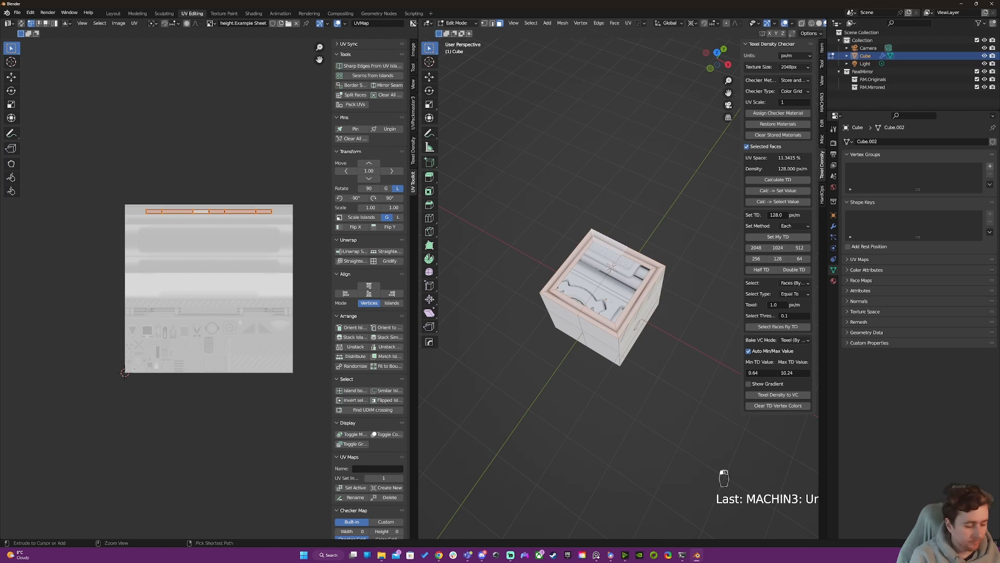
Invert the selection and trim-unwrap the cube's remaining faces to the sheet's empty trim.
{"action": "key", "text": "ctrl+i"}
{"action": "key", "text": "d"}
{"action": "left_click", "coordinate": [621, 242]}
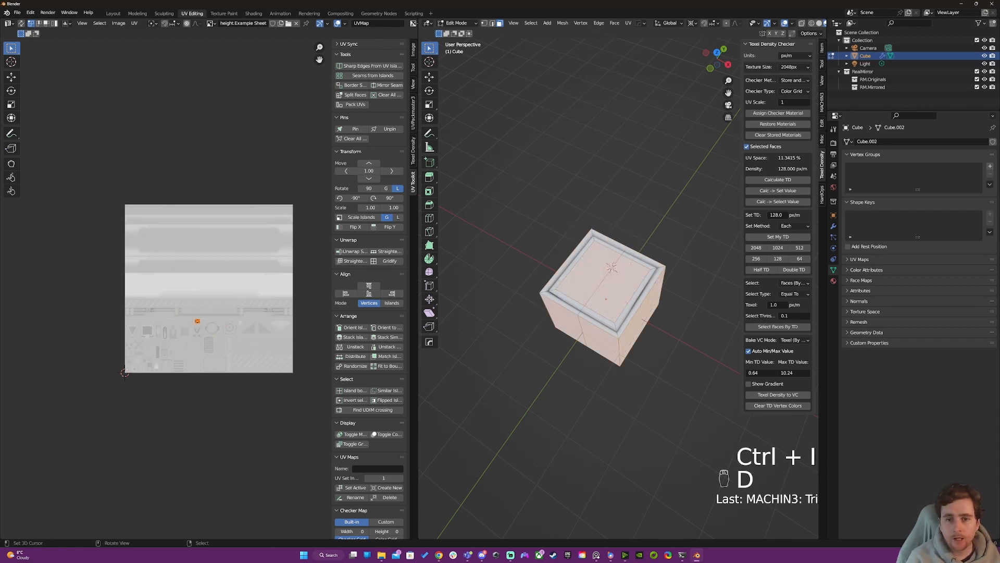
Inspect the trim detail on the cube's top up close and reselect the loop of border faces.
{"action": "scroll", "coordinate": [620, 291], "scroll_direction": "up", "scroll_amount": 6}
{"action": "key", "text": "a"}
{"action": "scroll", "coordinate": [620, 323], "scroll_direction": "down", "scroll_amount": 4}
{"action": "key", "text": "a"}
{"action": "key", "text": "a"}
{"action": "middle_click_drag", "start_coordinate": [621, 334], "coordinate": [553, 331]}
{"action": "scroll", "coordinate": [589, 314], "scroll_direction": "up", "scroll_amount": 6}
{"action": "scroll", "coordinate": [590, 314], "scroll_direction": "down", "scroll_amount": 4}
{"action": "left_click", "coordinate": [670, 297], "text": "alt"}
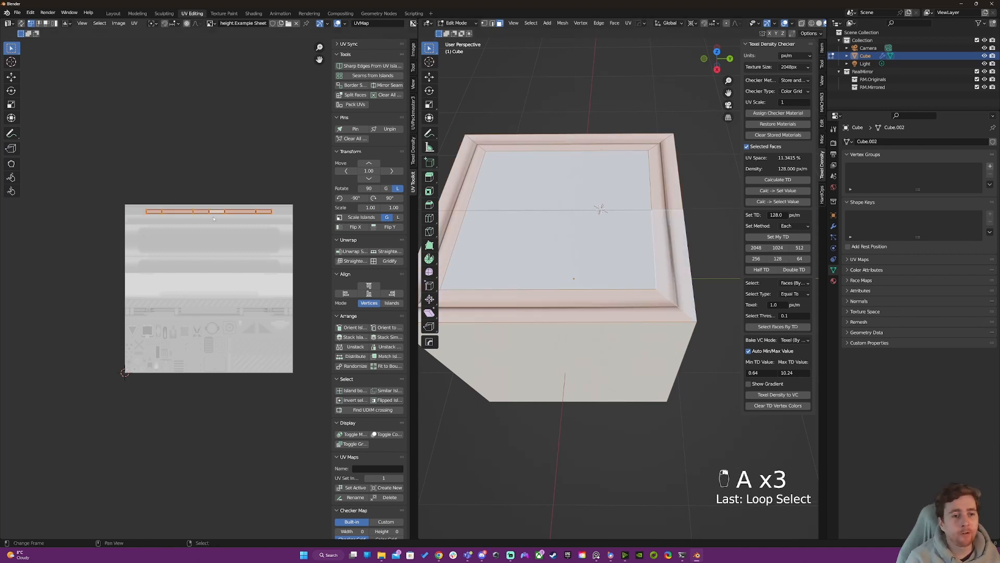
Widen the UV Toolkit area so its tool names are fully readable and bring the Unwrap tools into view.
{"action": "scroll", "coordinate": [88, 235], "scroll_direction": "up", "scroll_amount": 1}
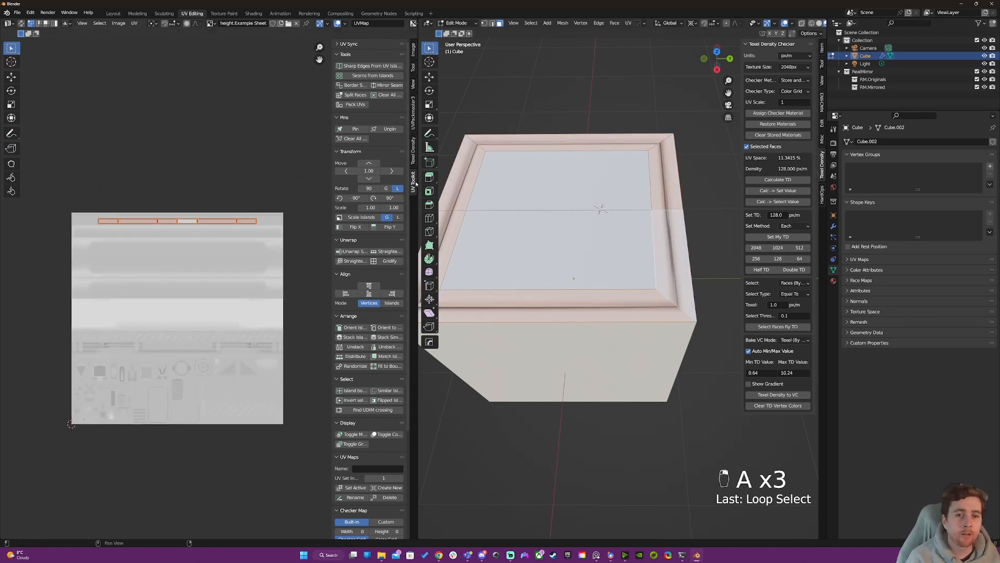
{"action": "left_click_drag", "start_coordinate": [330, 249], "coordinate": [302, 250]}
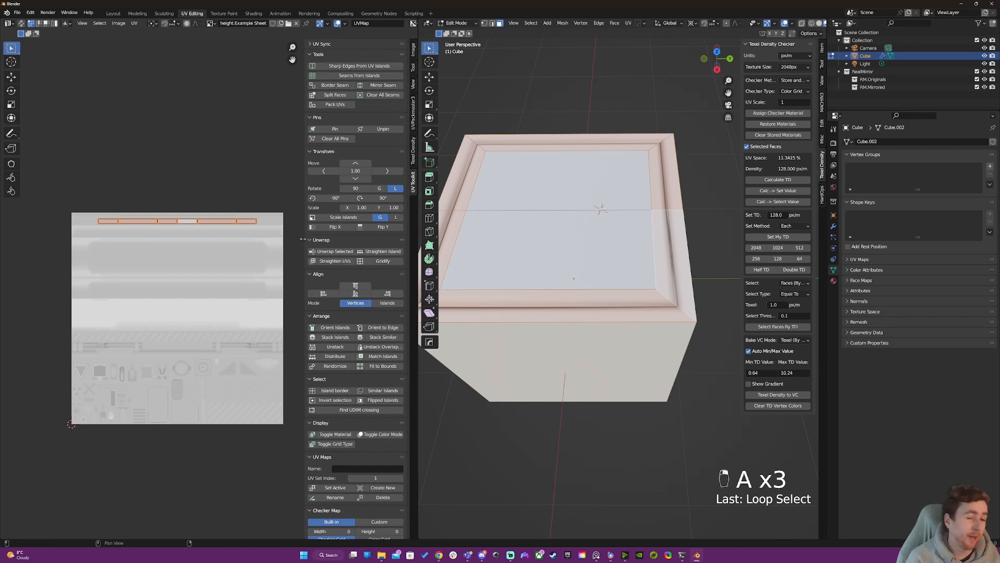
{"action": "scroll", "coordinate": [350, 276], "scroll_direction": "down", "scroll_amount": 1}
{"action": "scroll", "coordinate": [352, 275], "scroll_direction": "down", "scroll_amount": 3}
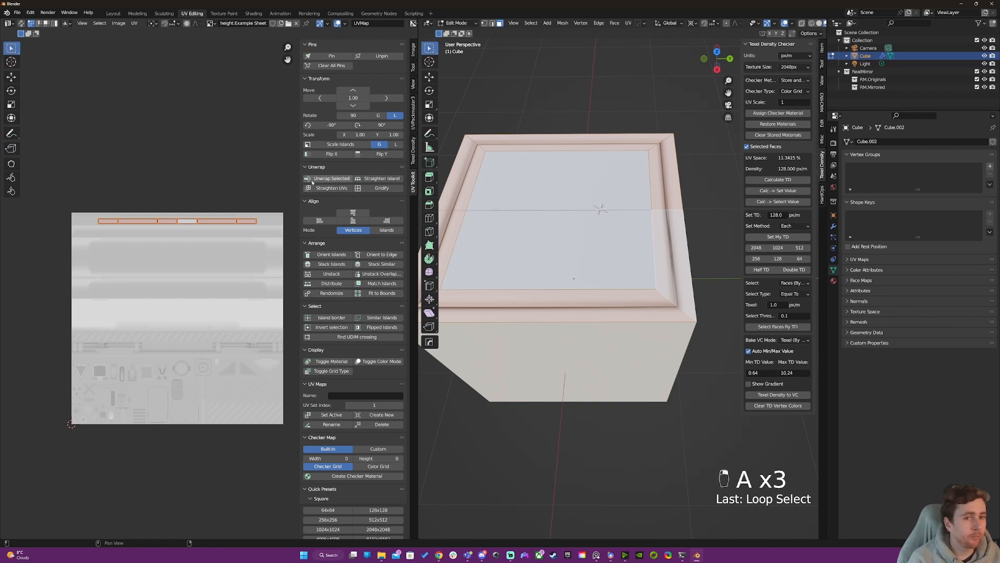
Switch the 3D view to solid shading and unwrap the top border faces into a square UV ring.
{"action": "key", "text": "u"}
{"action": "left_click", "coordinate": [645, 242]}
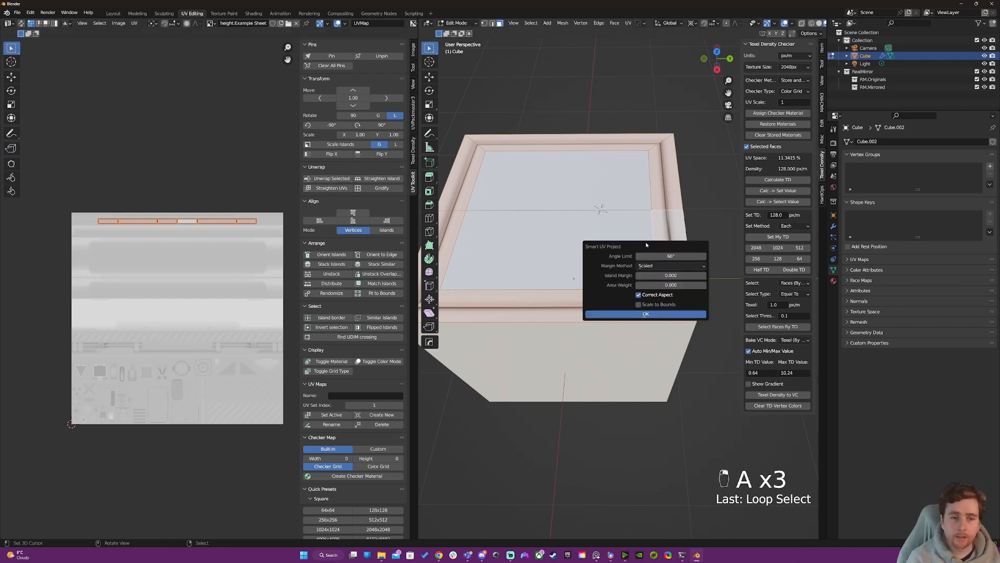
{"action": "key", "text": "z"}
{"action": "left_click", "coordinate": [666, 210]}
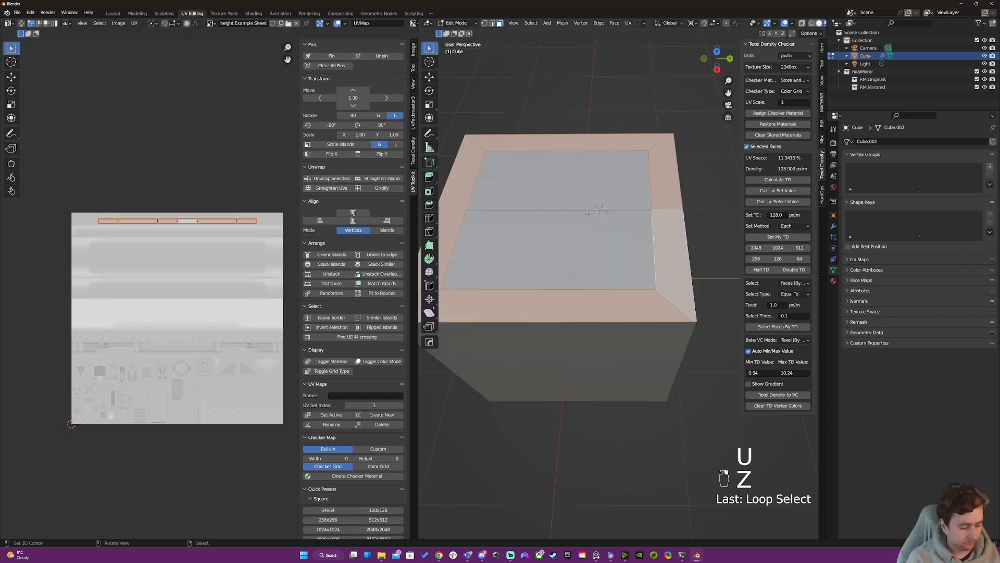
{"action": "key", "text": "u"}
{"action": "left_click", "coordinate": [588, 212]}
{"action": "key", "text": "a"}
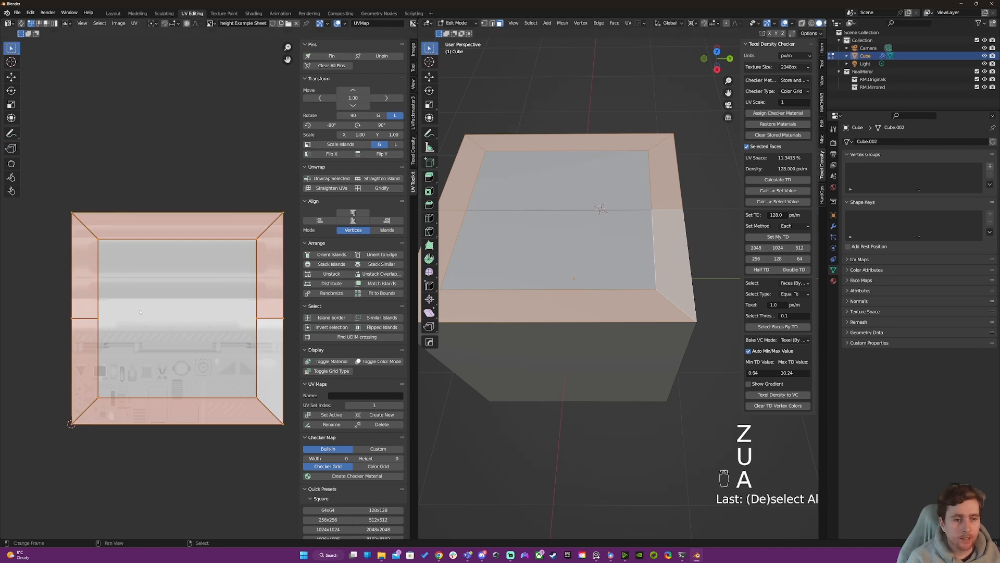
Rip the UV ring open along the diagonal edge at its lower-right corner and shift that edge slightly inward.
{"action": "left_click", "coordinate": [264, 409], "text": "alt"}
{"action": "key", "text": "v"}
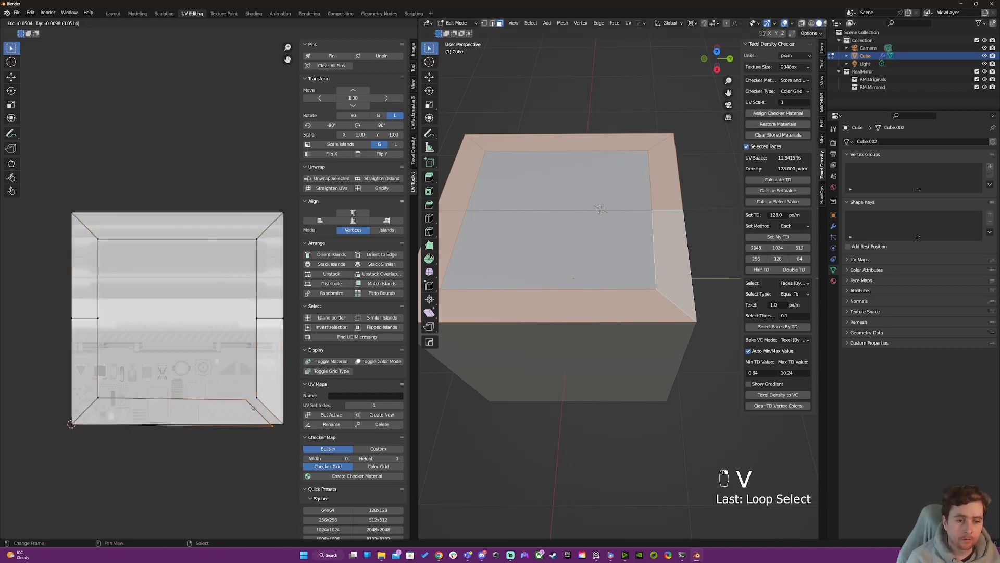
{"action": "left_click", "coordinate": [253, 413]}
Select the whole opened ring and turn it into one straight strip with Straighten UVs.
{"action": "key", "text": "a"}
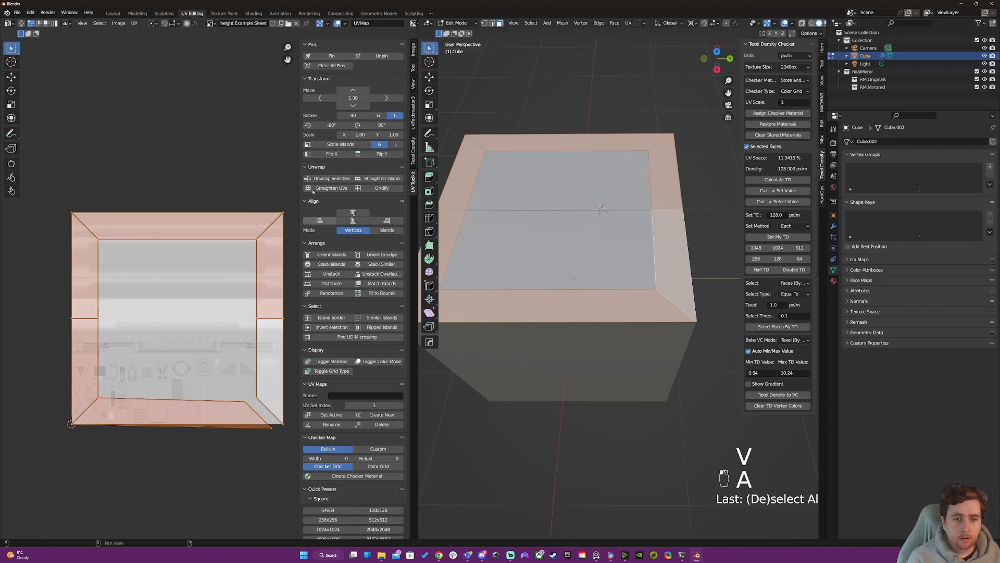
{"action": "left_click", "coordinate": [331, 187]}
{"action": "scroll", "coordinate": [153, 325], "scroll_direction": "down", "scroll_amount": 4}
{"action": "key", "text": "a"}
{"action": "key", "text": "a"}
{"action": "key", "text": "a"}
{"action": "key", "text": "a"}
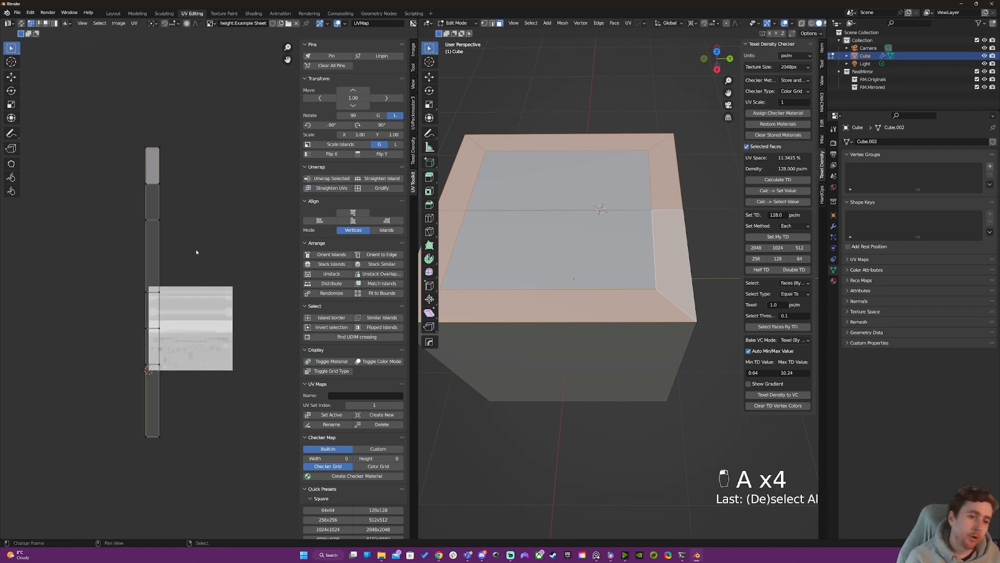
Rotate the straightened strip to horizontal, then scale and move it onto the trim at the upper edge of the sheet.
{"action": "key", "text": "r"}
{"action": "left_click", "coordinate": [214, 262]}
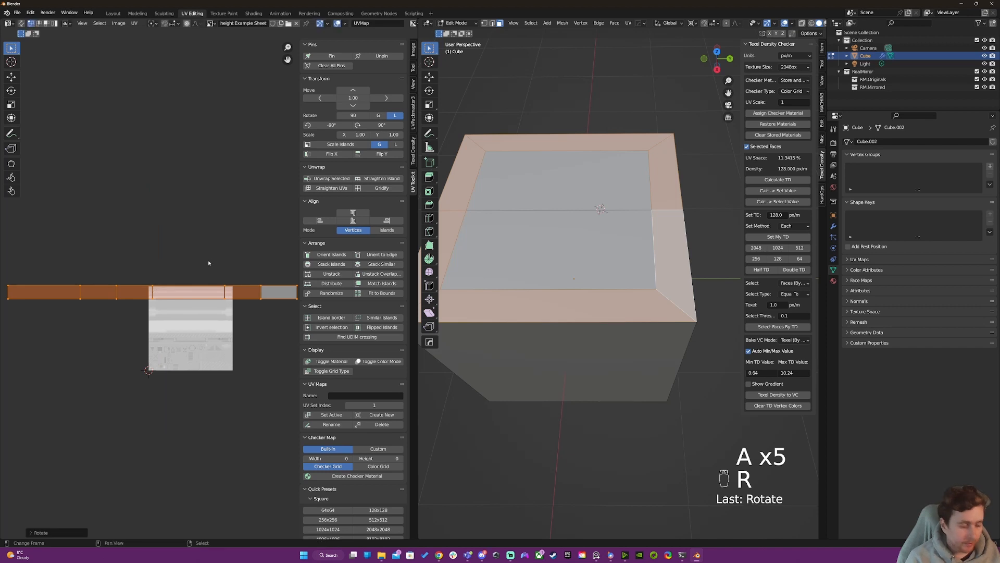
{"action": "key", "text": "s"}
{"action": "left_click", "coordinate": [214, 262]}
{"action": "scroll", "coordinate": [209, 295], "scroll_direction": "up", "scroll_amount": 5}
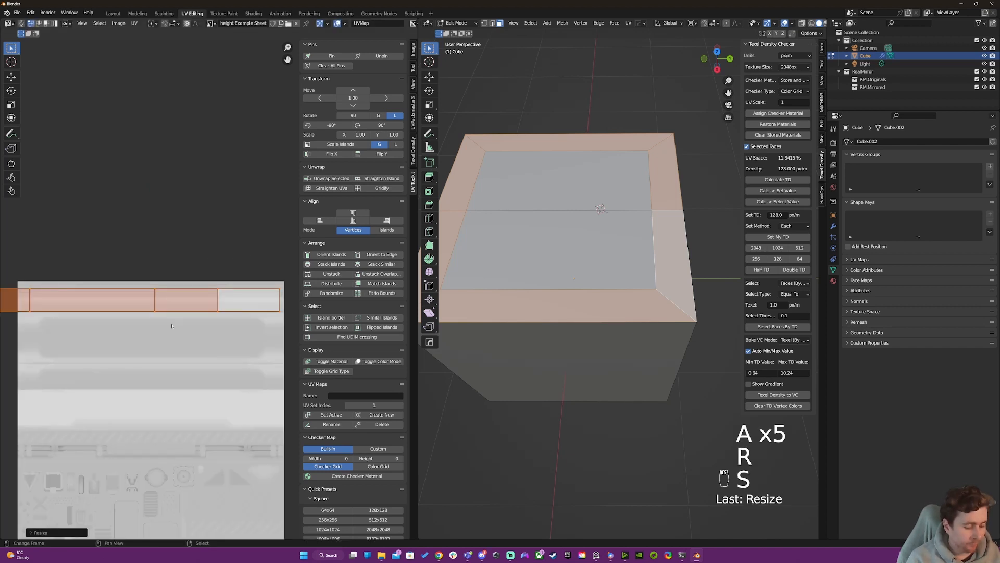
{"action": "key", "text": "g"}
{"action": "left_click", "coordinate": [222, 319]}
Refine the strip's scale and position until it fits the height of the sheet's uppermost trim.
{"action": "key", "text": "s"}
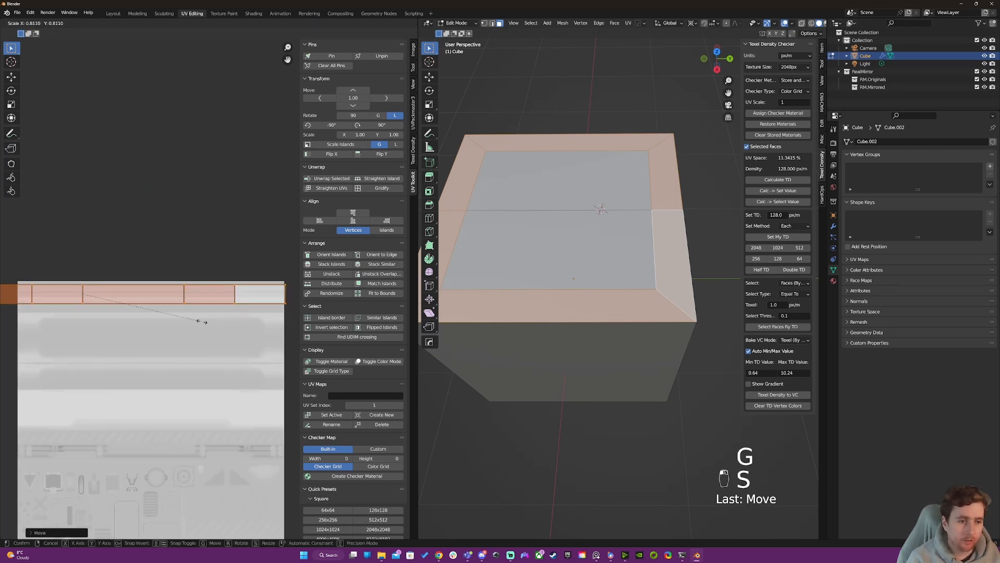
{"action": "left_click", "coordinate": [201, 320]}
{"action": "key", "text": "g"}
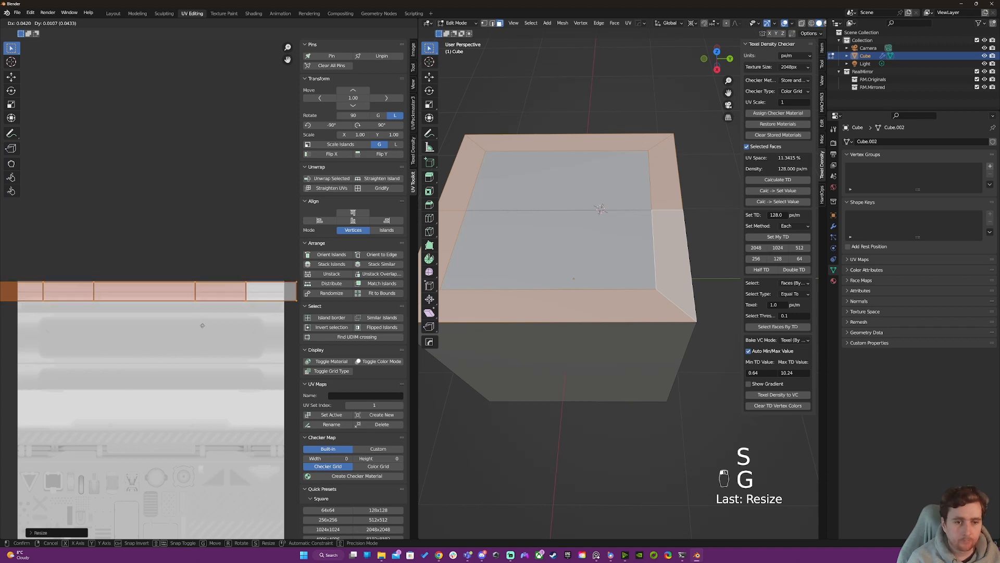
{"action": "left_click", "coordinate": [203, 325]}
{"action": "key", "text": "s"}
{"action": "left_click", "coordinate": [219, 336]}
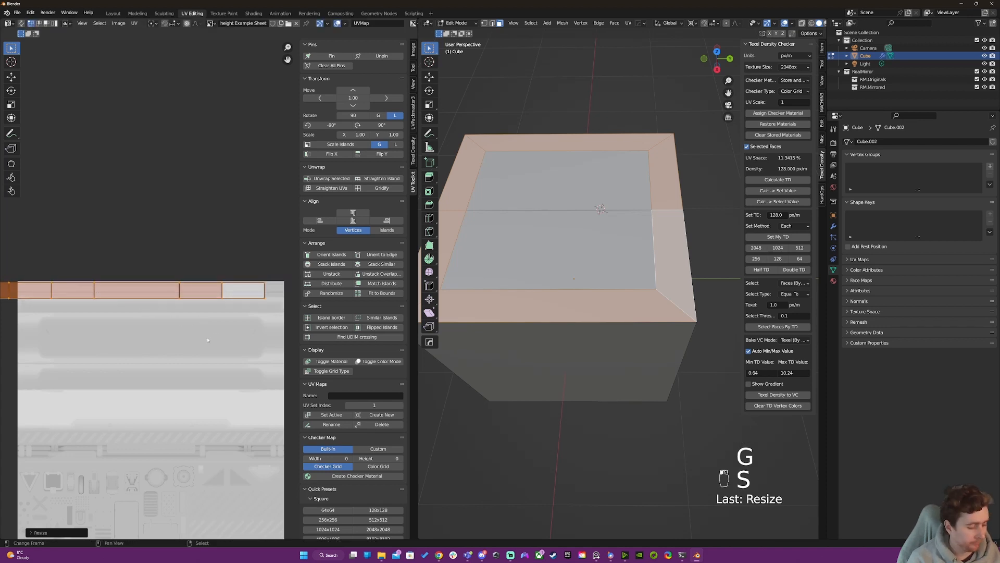
{"action": "key", "text": "g"}
{"action": "left_click", "coordinate": [222, 335]}
{"action": "key", "text": "a"}
{"action": "key", "text": "a"}
{"action": "key", "text": "a"}
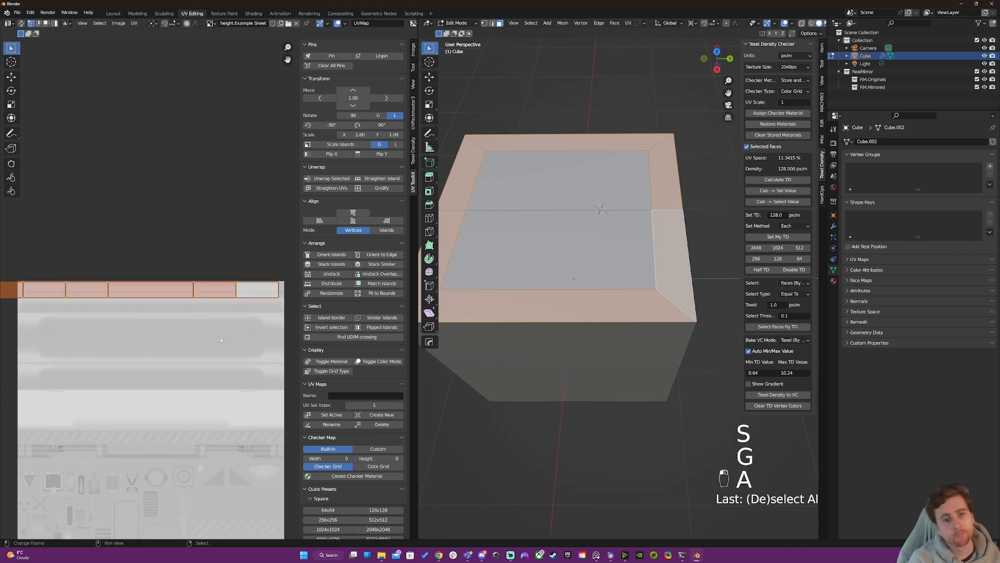
Unwrap the top border faces again to replace the strip with a square UV ring.
{"action": "key", "text": "Tab"}
{"action": "key", "text": "Tab"}
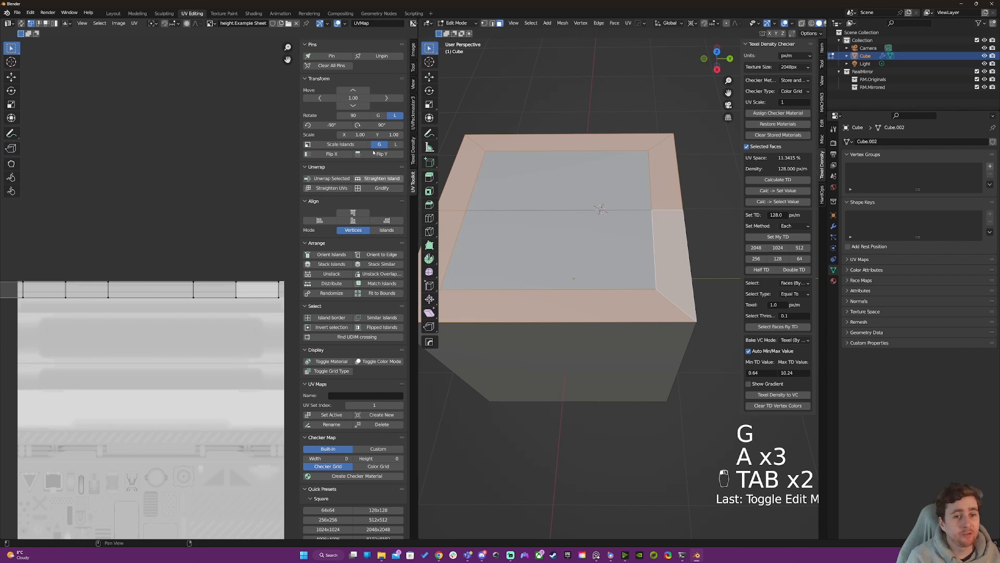
{"action": "scroll", "coordinate": [342, 423], "scroll_direction": "down", "scroll_amount": 3}
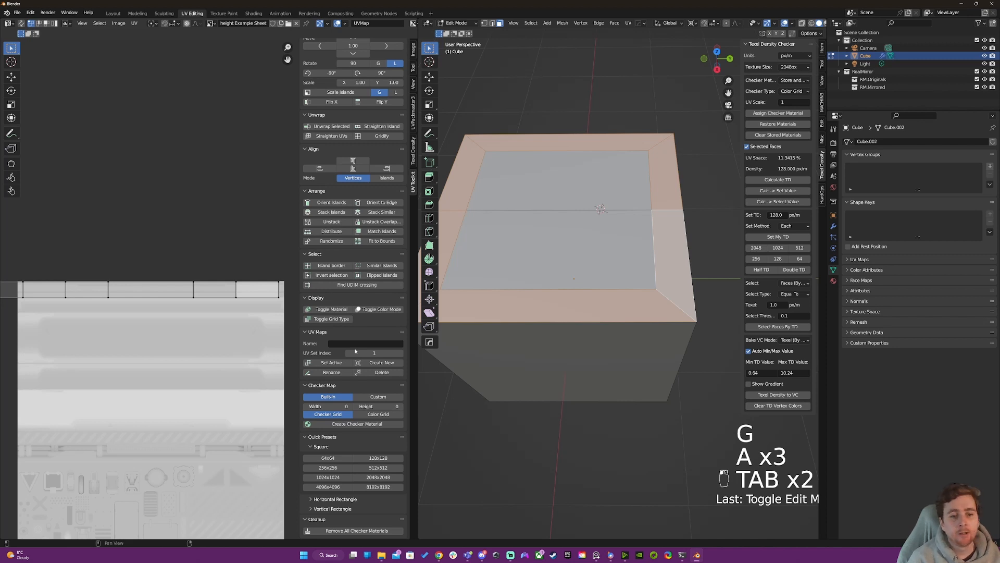
{"action": "key", "text": "u"}
{"action": "left_click", "coordinate": [568, 234]}
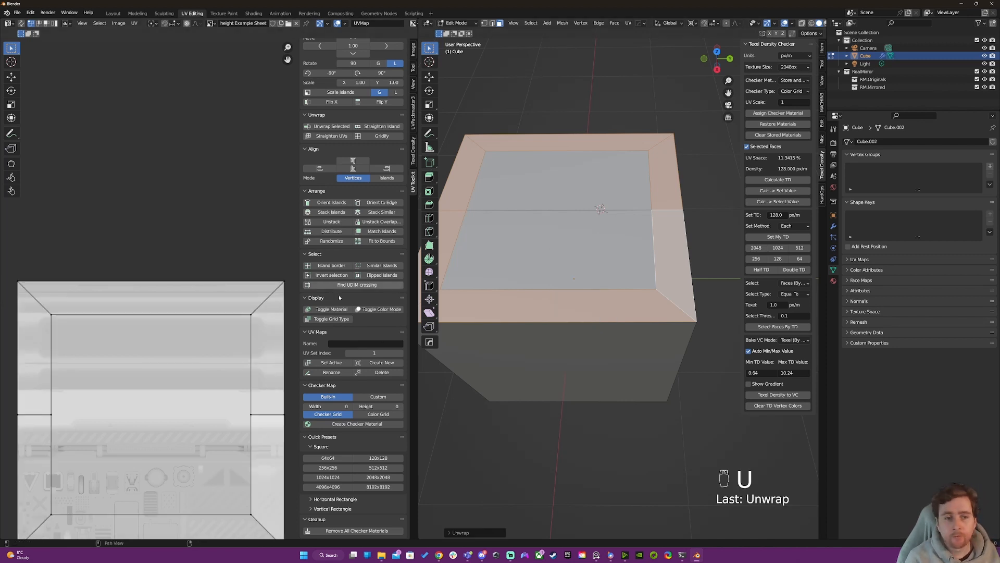
Split the newly unwrapped ring at its lower-right diagonal corner edge and offset the ripped edge slightly.
{"action": "scroll", "coordinate": [241, 441], "scroll_direction": "down", "scroll_amount": 2}
{"action": "left_click", "coordinate": [252, 412], "text": "alt"}
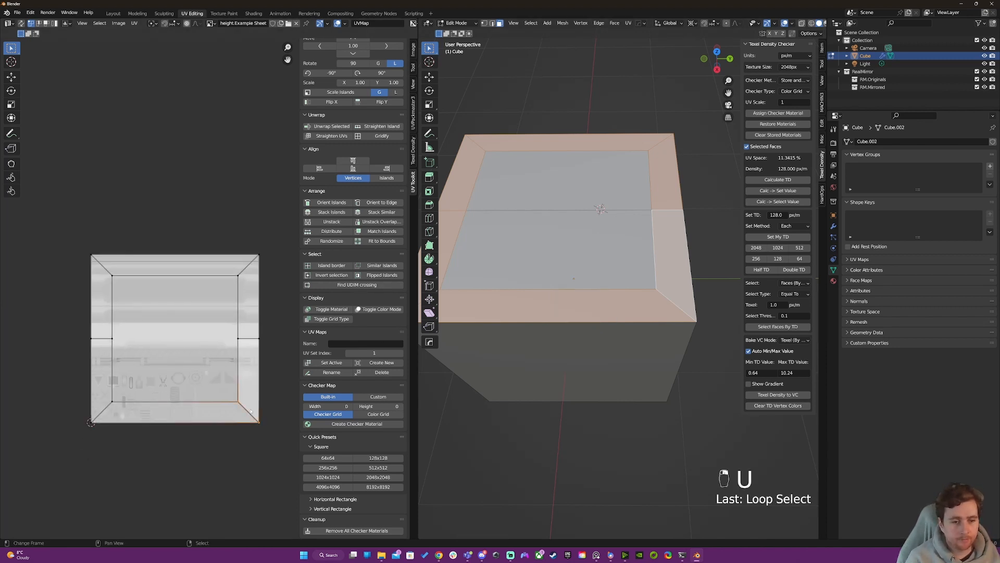
{"action": "key", "text": "v"}
{"action": "left_click", "coordinate": [239, 416]}
Select the complete inner edge path of the UV ring, from the lower edge around to the opposite side.
{"action": "key", "text": "a"}
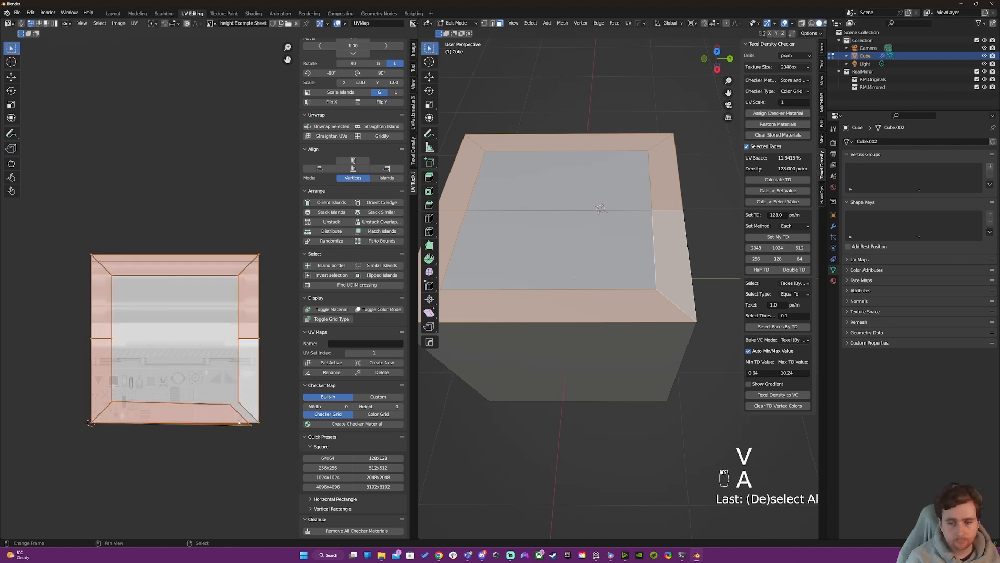
{"action": "key", "text": "a"}
{"action": "key", "text": "a"}
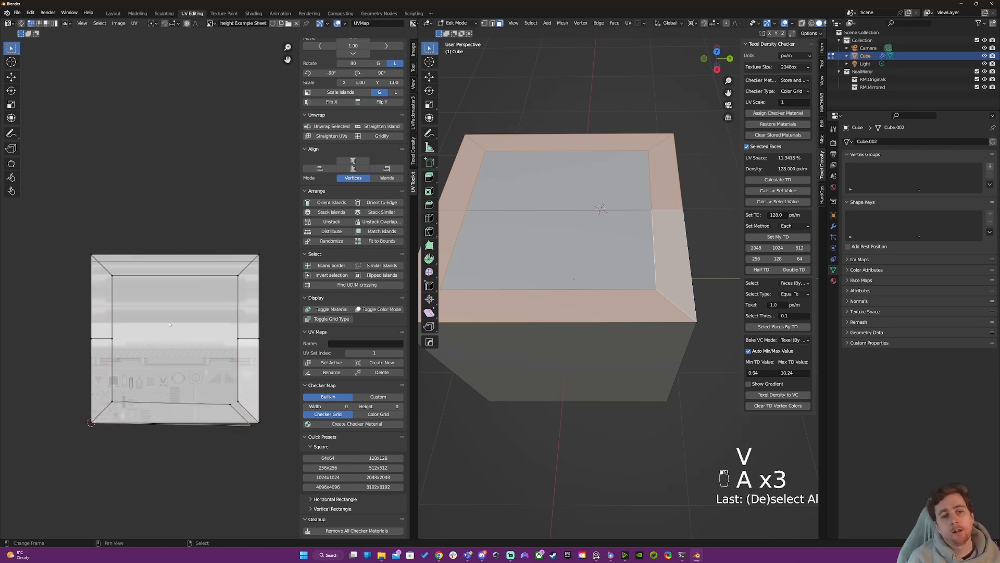
{"action": "key", "text": "2"}
{"action": "right_click", "coordinate": [165, 400]}
{"action": "right_click", "coordinate": [115, 312], "text": "ctrl"}
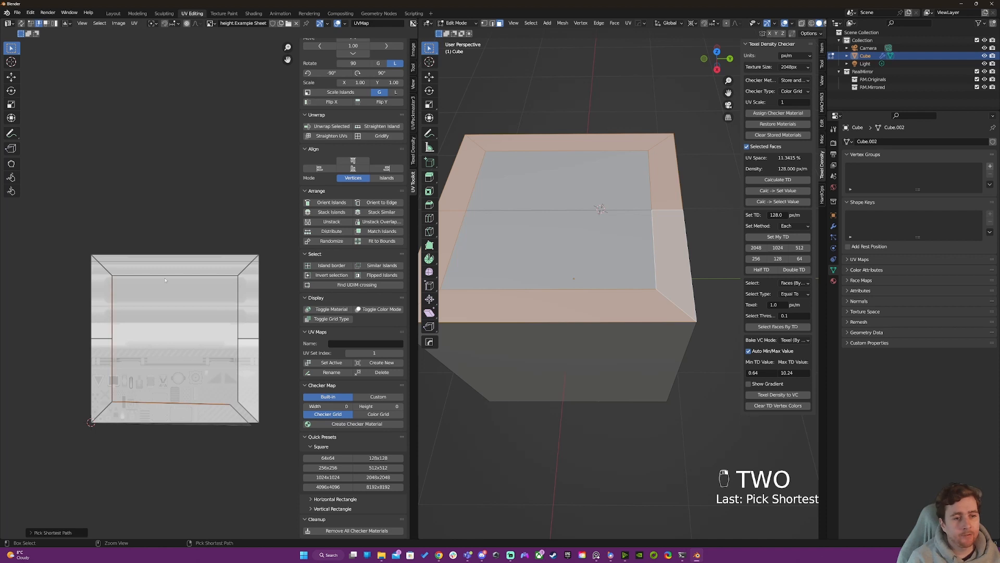
{"action": "right_click", "coordinate": [165, 277], "text": "ctrl"}
{"action": "right_click", "coordinate": [235, 336], "text": "ctrl"}
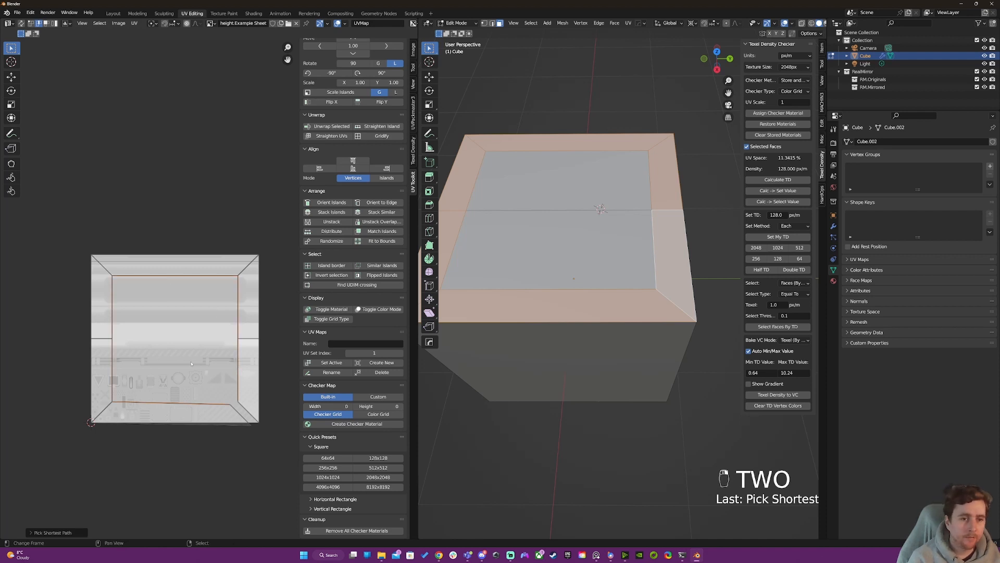
Straighten the ring's island along the selected inner edges with Straighten Island.
{"action": "scroll", "coordinate": [352, 271], "scroll_direction": "up", "scroll_amount": 5}
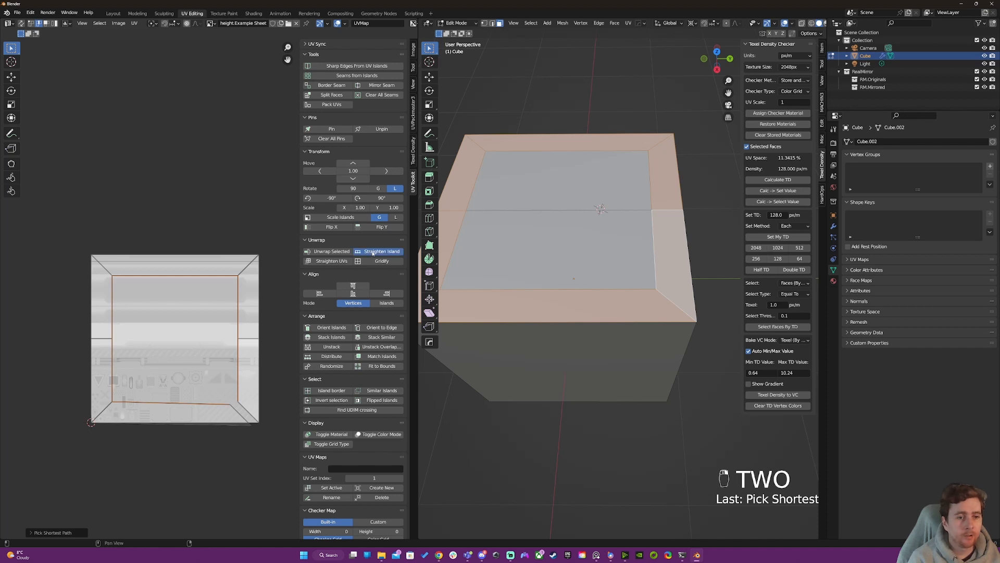
{"action": "left_click", "coordinate": [373, 253]}
{"action": "scroll", "coordinate": [208, 290], "scroll_direction": "down", "scroll_amount": 4}
{"action": "middle_click_drag", "start_coordinate": [148, 369], "coordinate": [79, 347]}
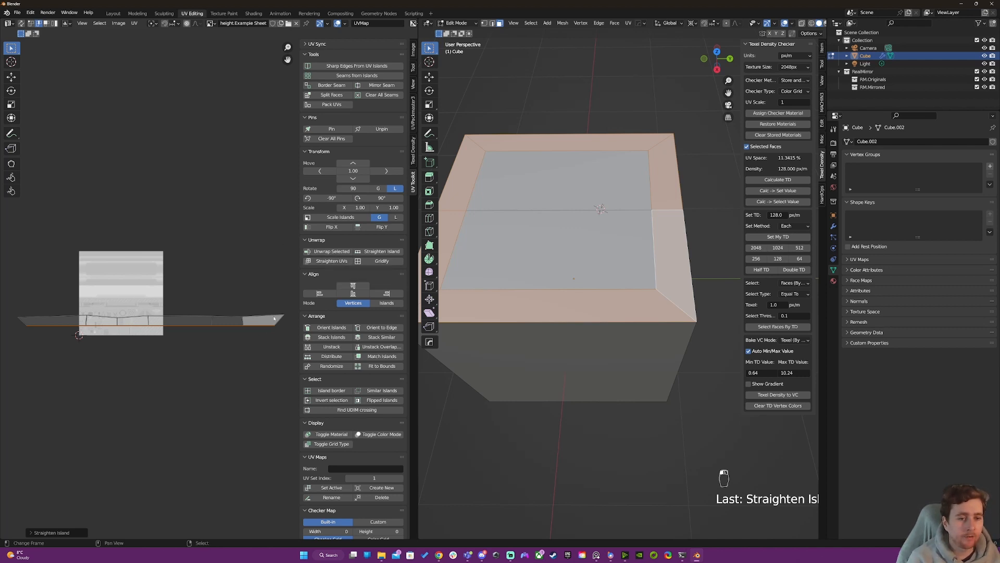
Undo the Straighten Island operation, examine the UV ring's split lower-right corner, and redo the straightening.
{"action": "key", "text": "ctrl+z"}
{"action": "scroll", "coordinate": [167, 342], "scroll_direction": "up", "scroll_amount": 6}
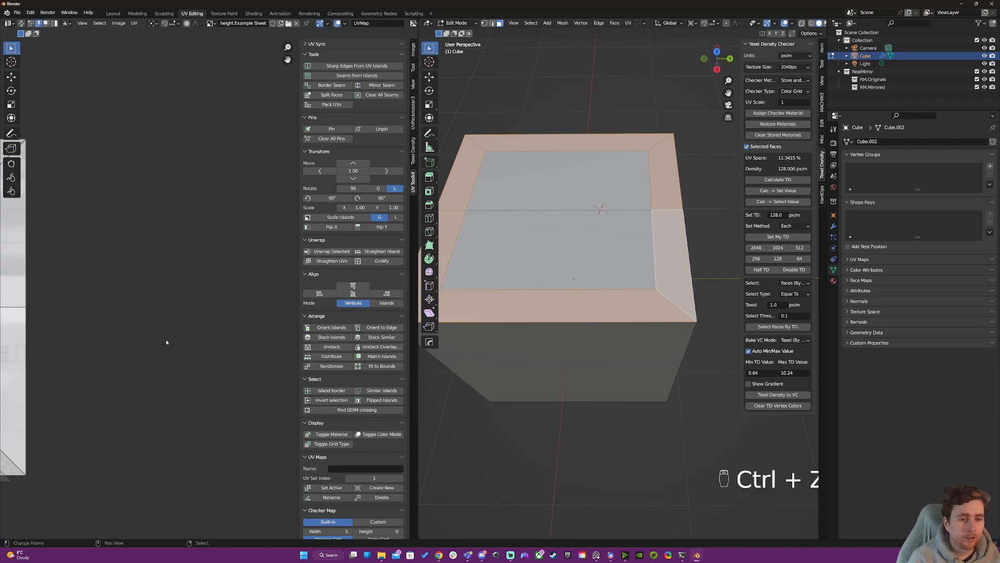
{"action": "scroll", "coordinate": [188, 307], "scroll_direction": "up", "scroll_amount": 2}
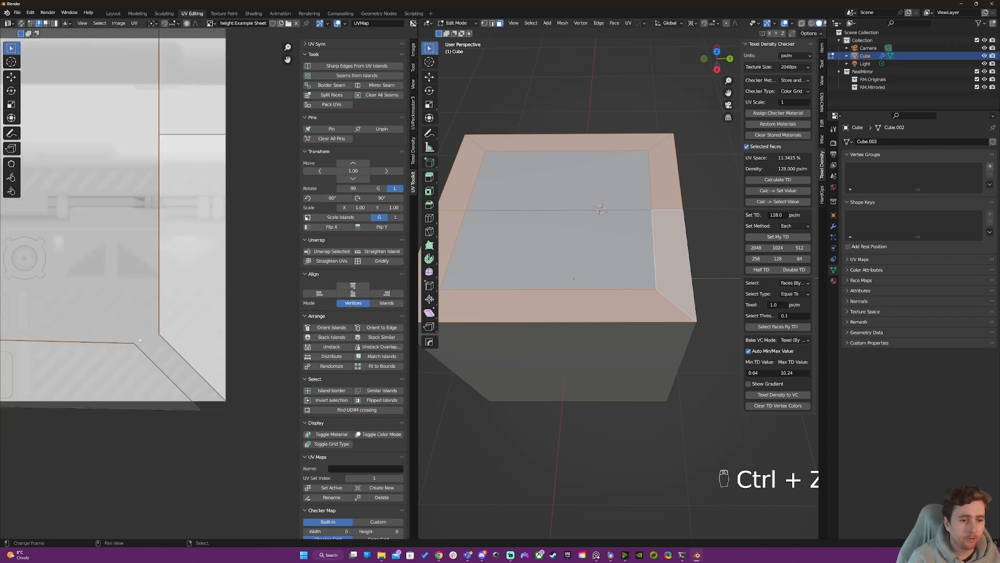
{"action": "scroll", "coordinate": [147, 334], "scroll_direction": "down", "scroll_amount": 8}
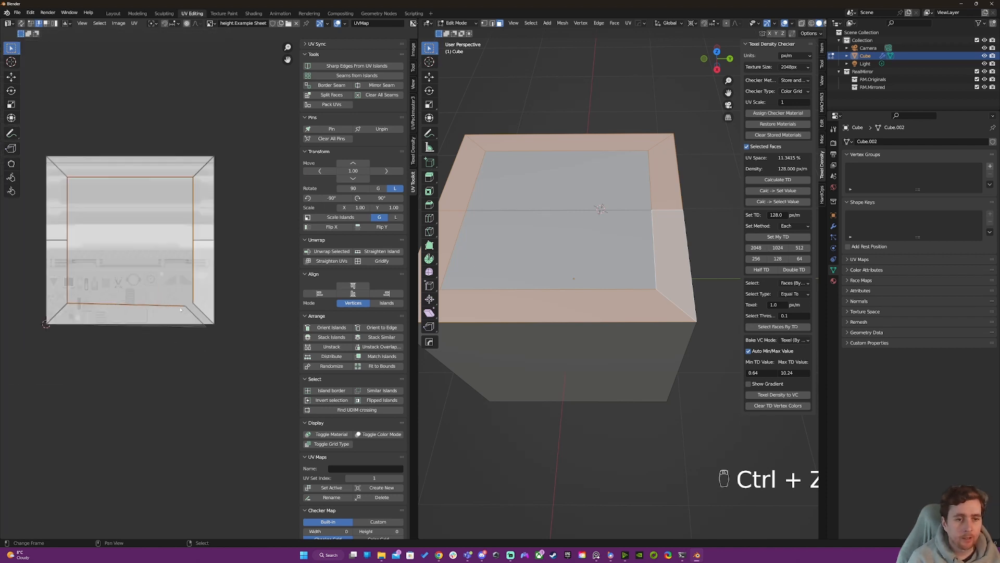
{"action": "key", "text": "ctrl+shift+z"}
{"action": "middle_click_drag", "start_coordinate": [280, 315], "coordinate": [178, 312]}
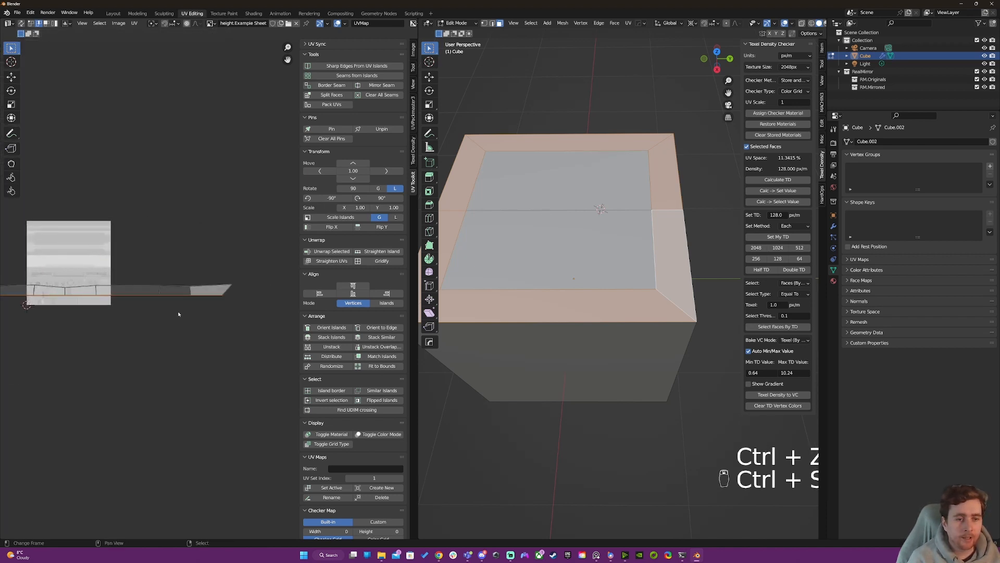
{"action": "middle_click_drag", "start_coordinate": [53, 310], "coordinate": [103, 312]}
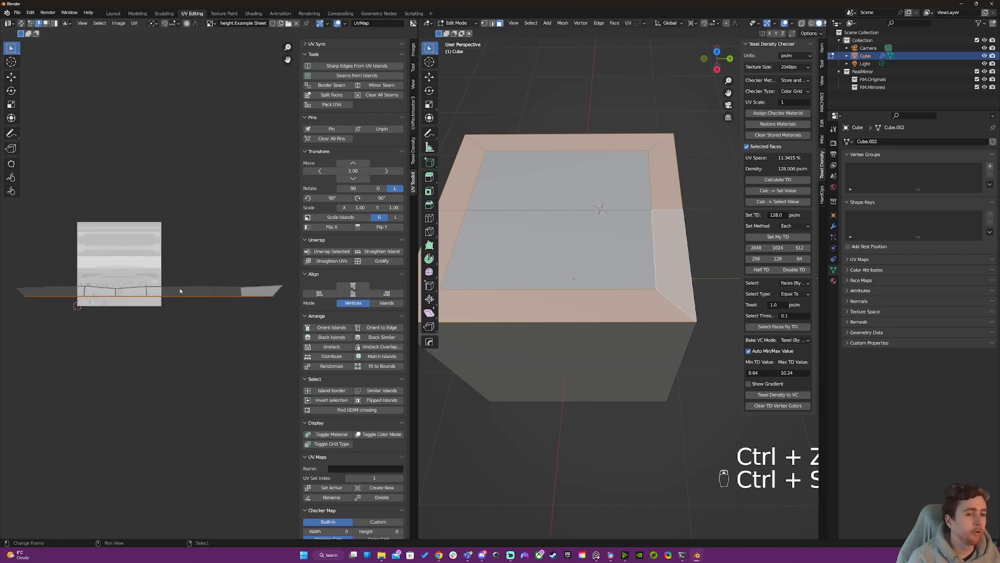
Select the straightened strip's uneven upper edge loop and flatten it to one height with Align UV.
{"action": "left_click", "coordinate": [227, 288], "text": "alt"}
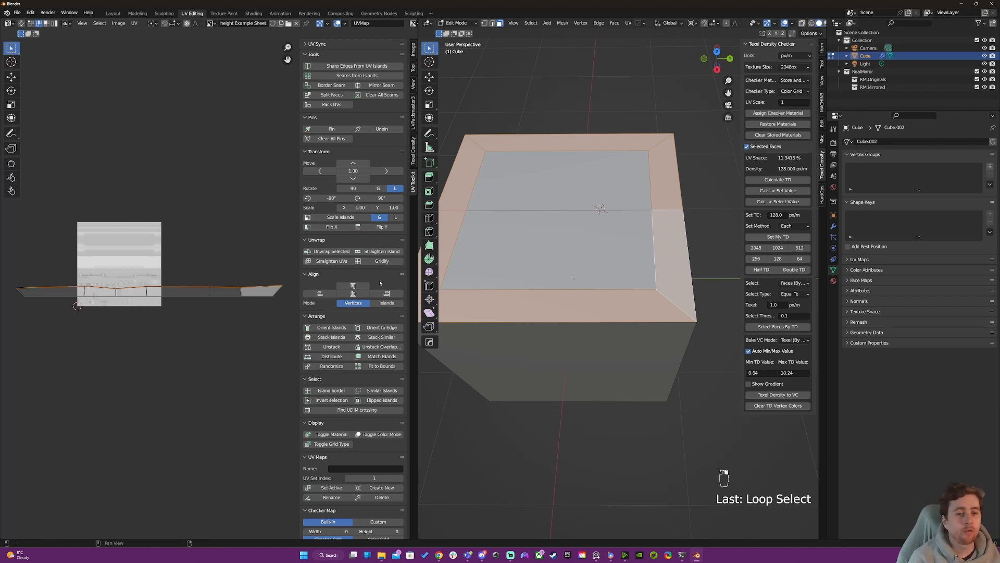
{"action": "left_click", "coordinate": [347, 285]}
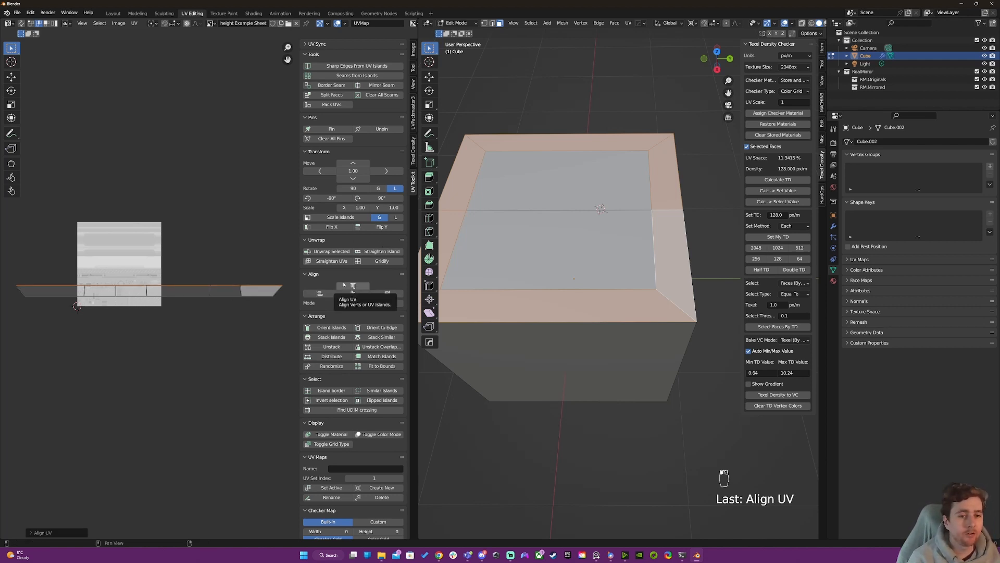
Scale the entire UV strip down, move it onto the uppermost trim of the sheet, and show the textured material in the viewport.
{"action": "key", "text": "a"}
{"action": "key", "text": "a"}
{"action": "key", "text": "a"}
{"action": "key", "text": "a"}
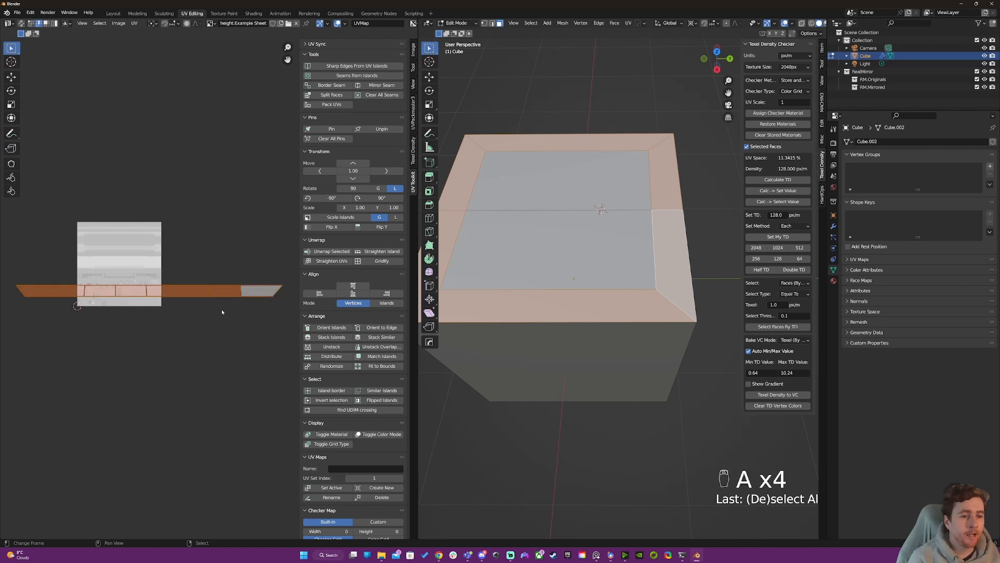
{"action": "key", "text": "s"}
{"action": "left_click", "coordinate": [218, 310]}
{"action": "key", "text": "g"}
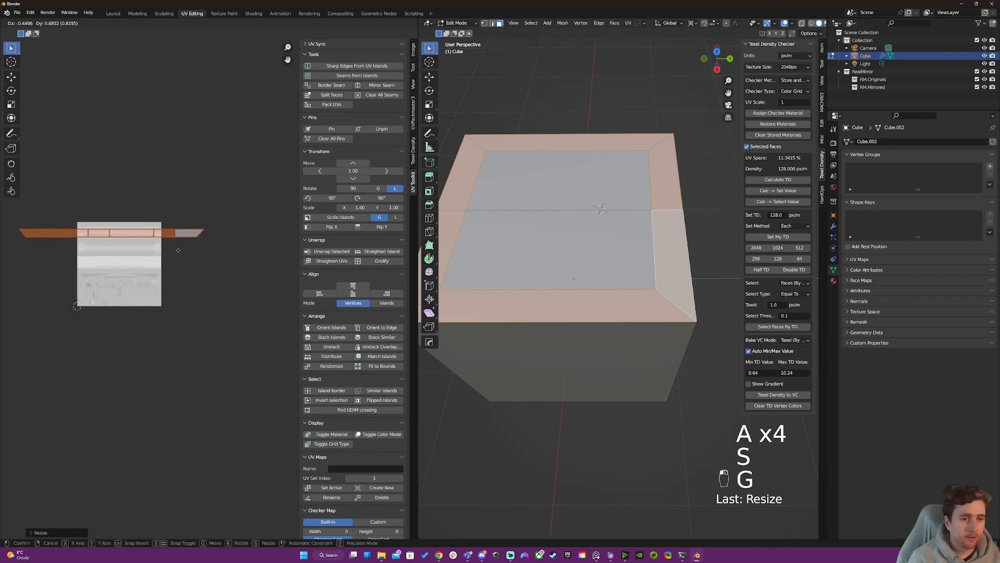
{"action": "left_click", "coordinate": [178, 249]}
{"action": "key", "text": "s"}
{"action": "left_click", "coordinate": [179, 245]}
{"action": "key", "text": "z"}
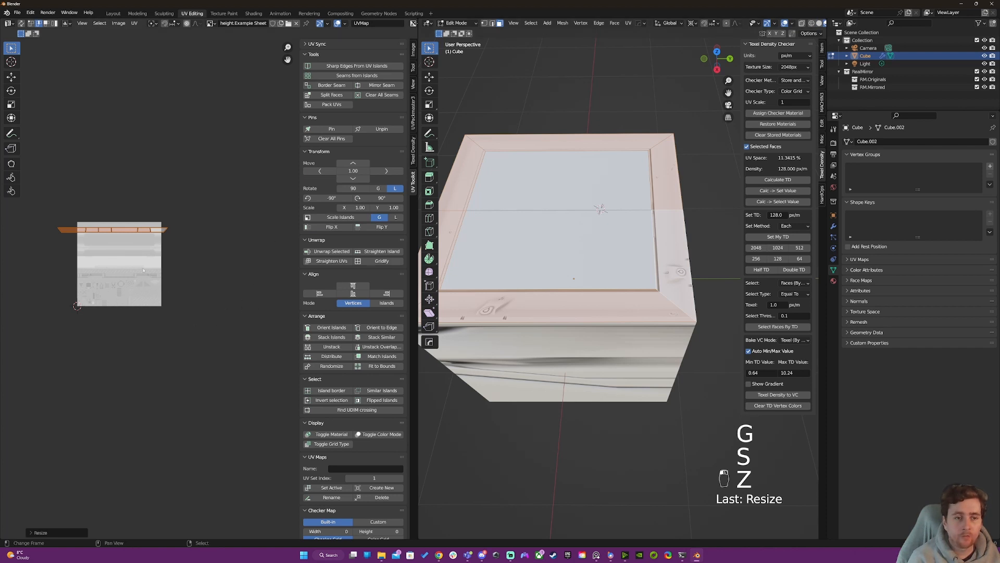
Try squaring the strip's slanted ends with Straighten UVs, and undo that operation.
{"action": "left_click", "coordinate": [331, 260]}
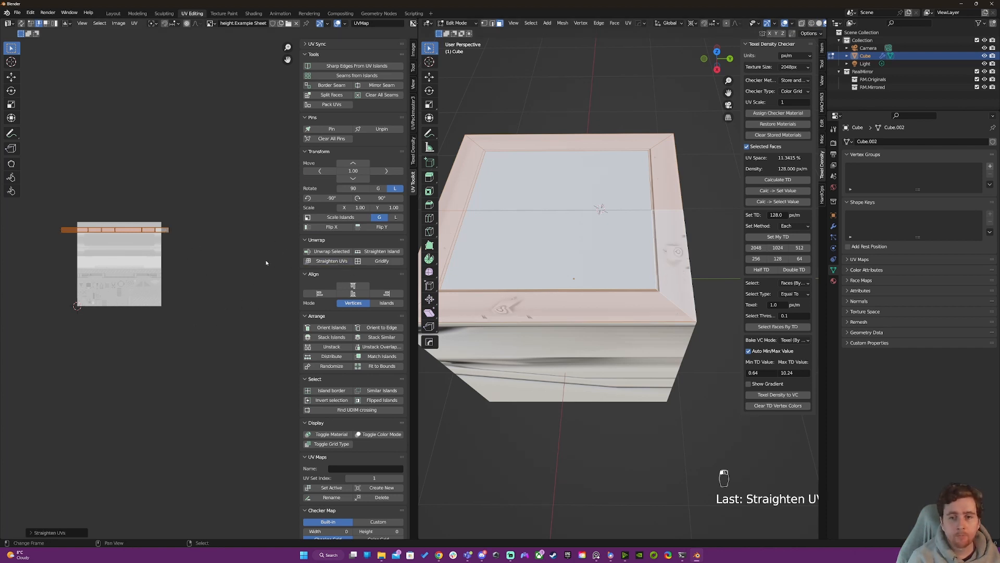
{"action": "key", "text": "ctrl+z"}
Try adding a loop cut across the top of the cube near its trimmed border, and undo the cut.
{"action": "middle_click_drag", "start_coordinate": [593, 307], "coordinate": [569, 363]}
{"action": "scroll", "coordinate": [582, 338], "scroll_direction": "down", "scroll_amount": 2}
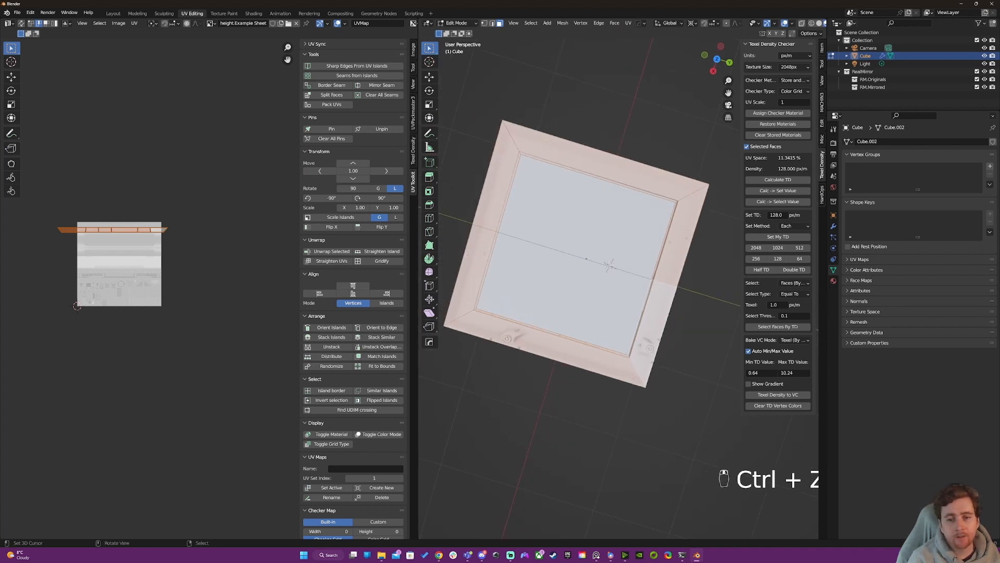
{"action": "middle_click_drag", "start_coordinate": [627, 352], "coordinate": [606, 285]}
{"action": "key", "text": "ctrl+r"}
{"action": "left_click", "coordinate": [648, 306]}
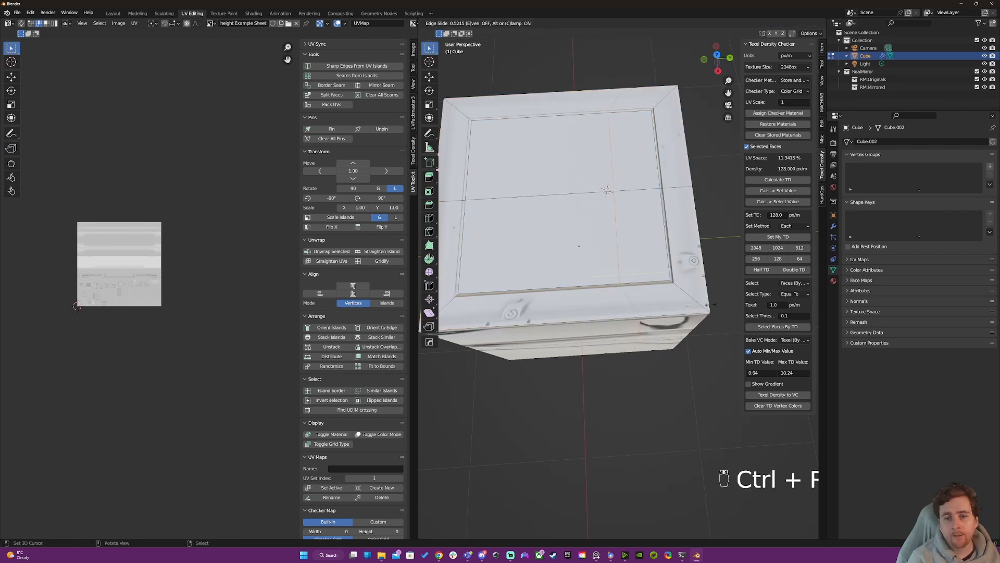
{"action": "left_click", "coordinate": [707, 304]}
{"action": "key", "text": "ctrl+z"}
Return the cube to Object Mode, view its trimmed top from an angle, and switch the viewport to solid shading.
{"action": "key", "text": "Tab"}
{"action": "scroll", "coordinate": [581, 271], "scroll_direction": "down", "scroll_amount": 4}
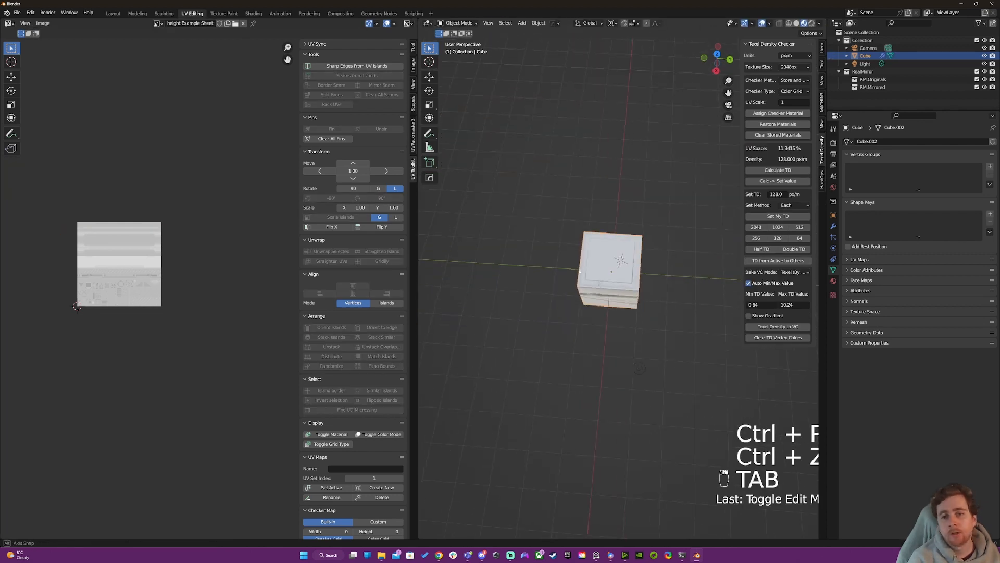
{"action": "middle_click_drag", "start_coordinate": [580, 272], "coordinate": [542, 237]}
{"action": "scroll", "coordinate": [542, 237], "scroll_direction": "up", "scroll_amount": 5}
{"action": "right_click", "coordinate": [634, 245]}
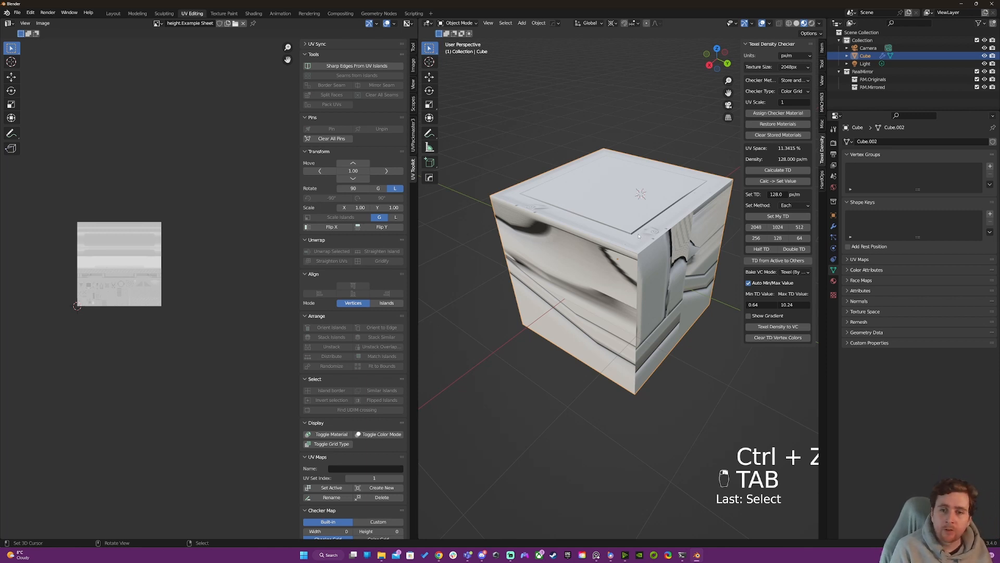
{"action": "key", "text": "z"}
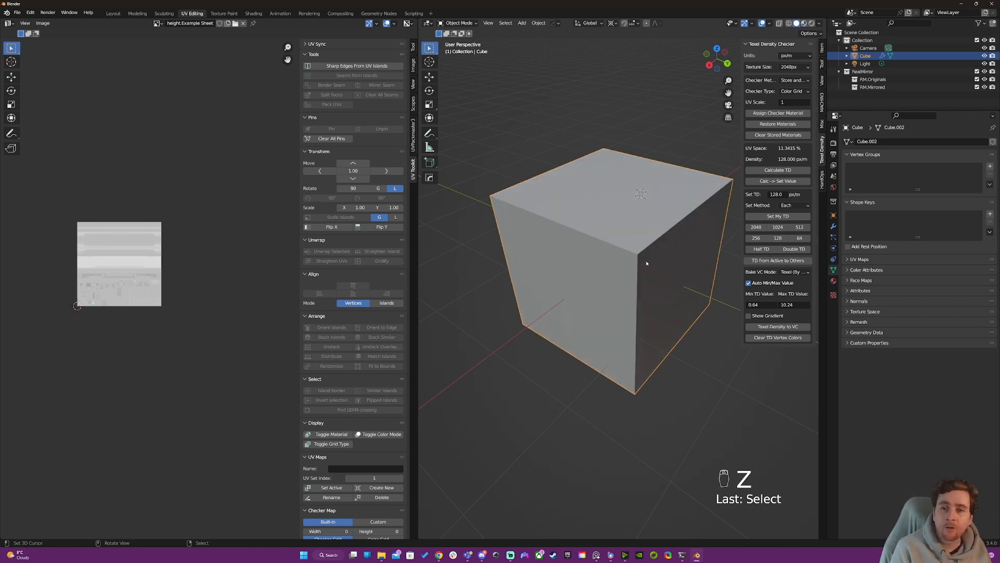